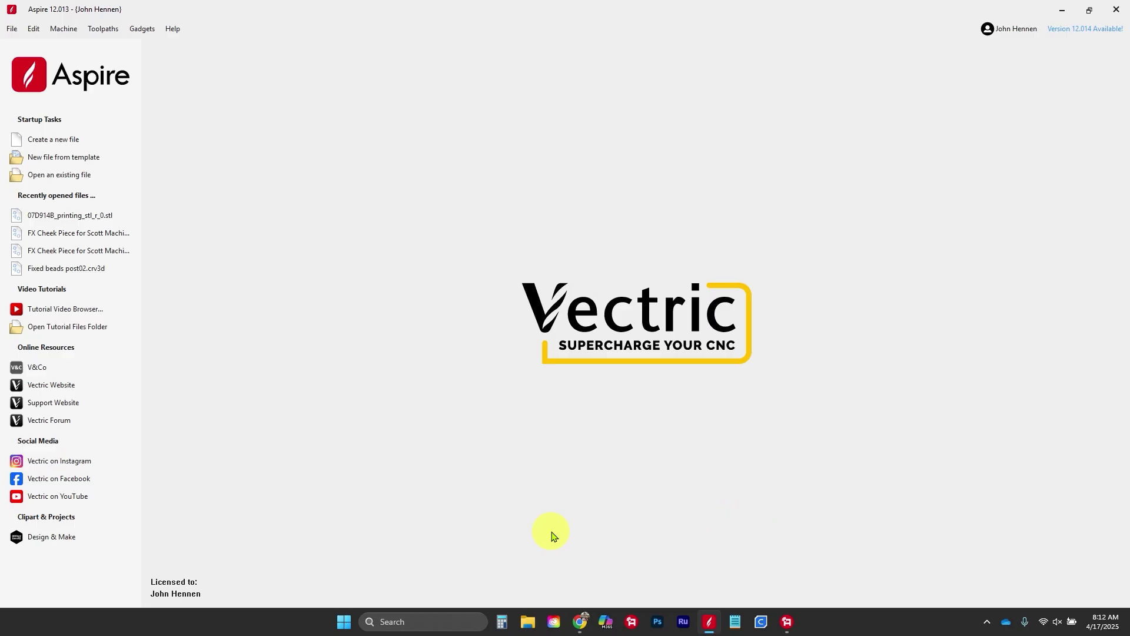
Create a new single-sided job 8 inches wide, 8 inches high and 0.75 inches thick with the XY datum at the centre
left_click(61, 140)
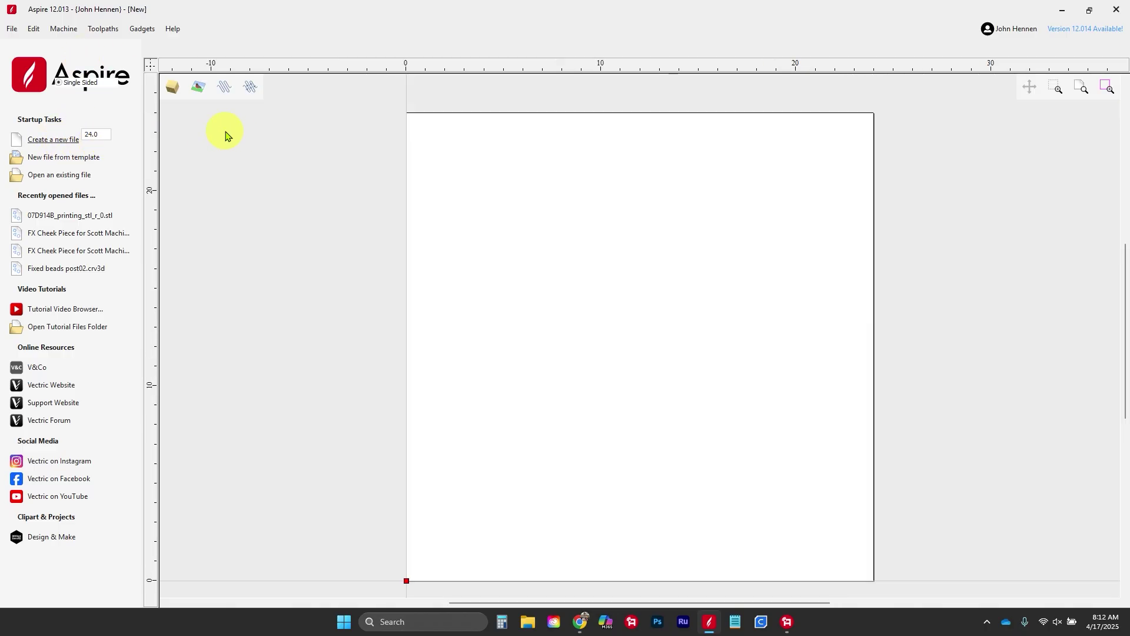
left_click(104, 136)
double_click(104, 136)
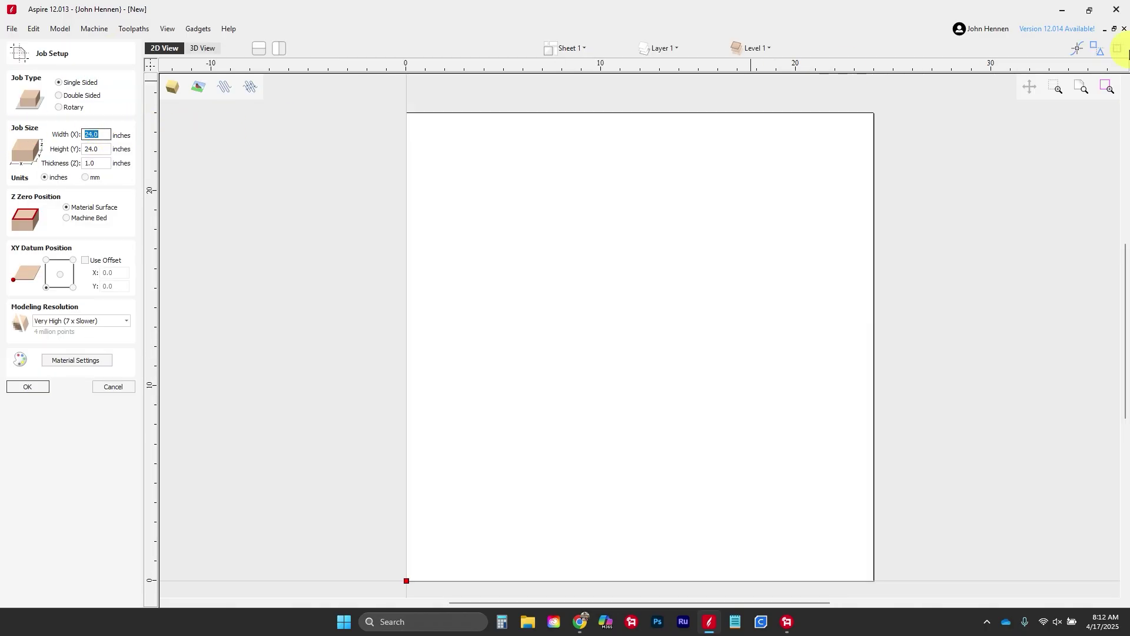
type("8")
key("Tab")
type("8")
key("Tab")
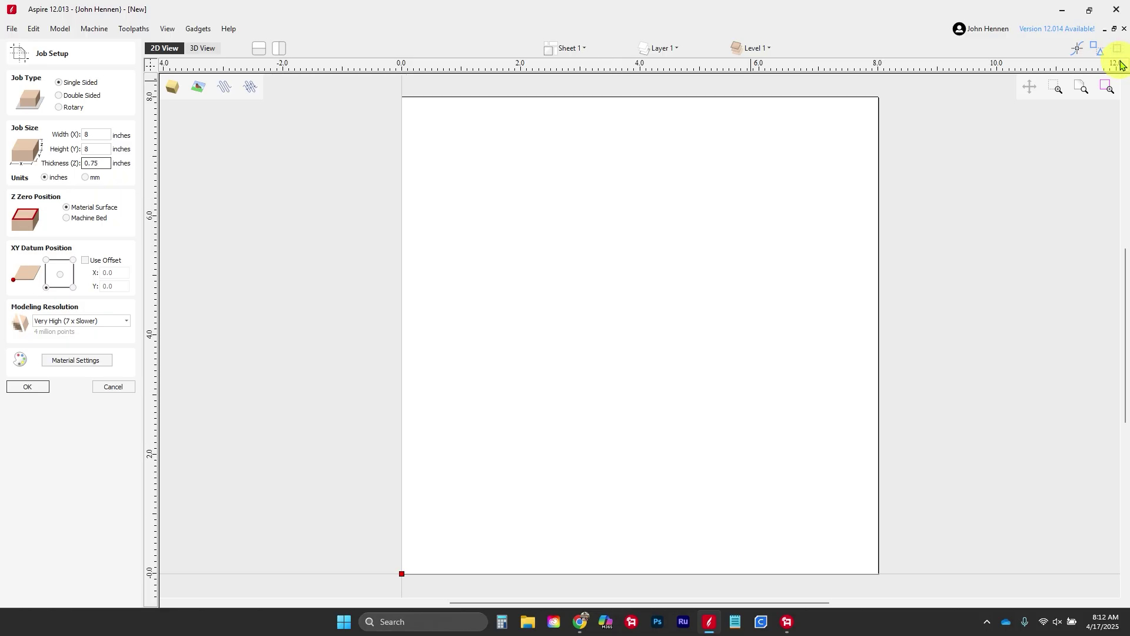
left_click(60, 277)
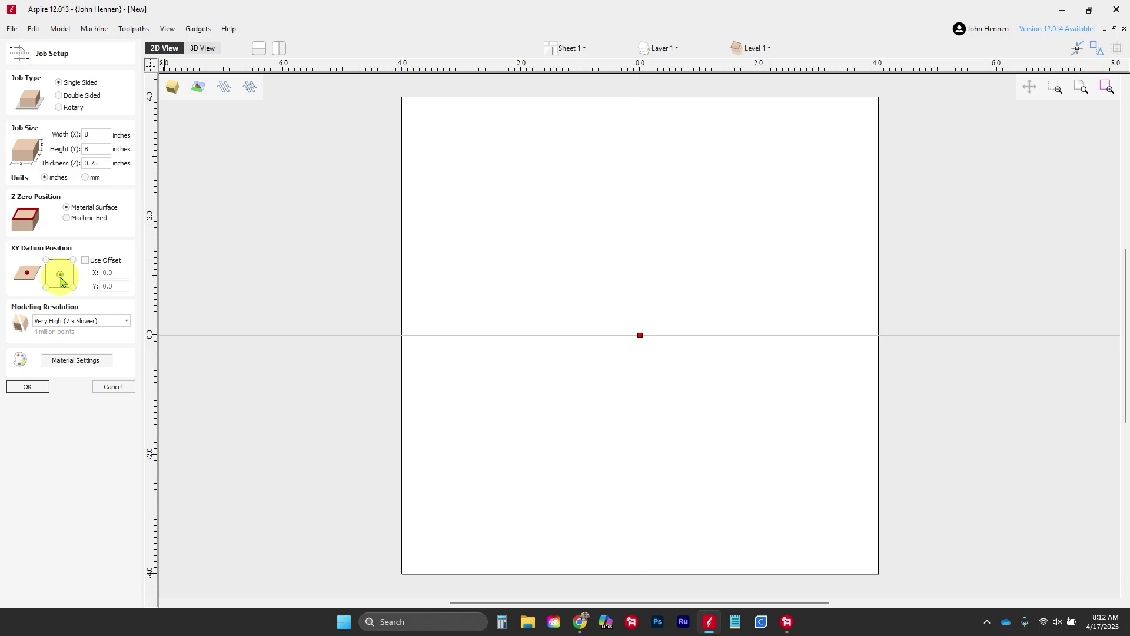
left_click(34, 385)
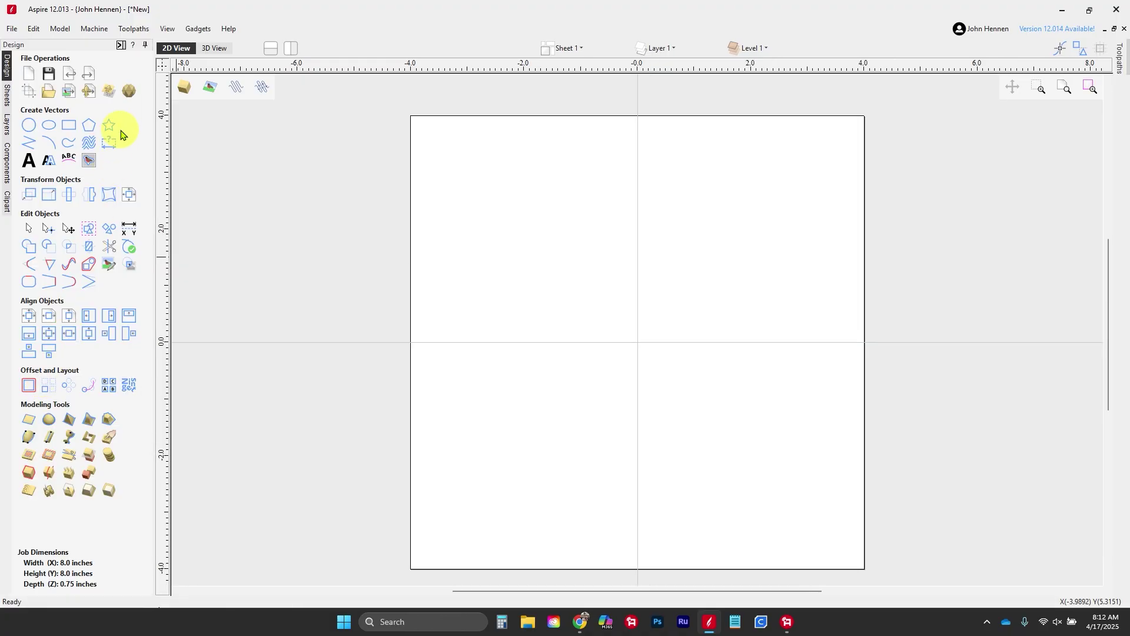
Import the Shell Picture image from the Desktop and enlarge it to about 7.45 inches square, centred in the job
left_click(70, 93)
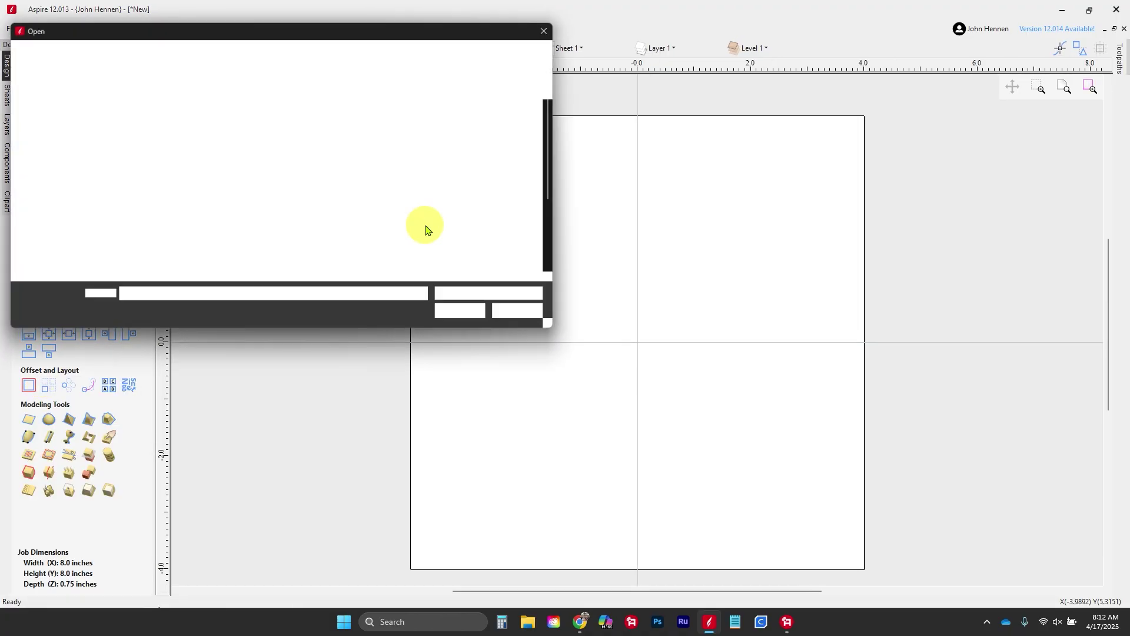
scroll(340, 171, "down", 1)
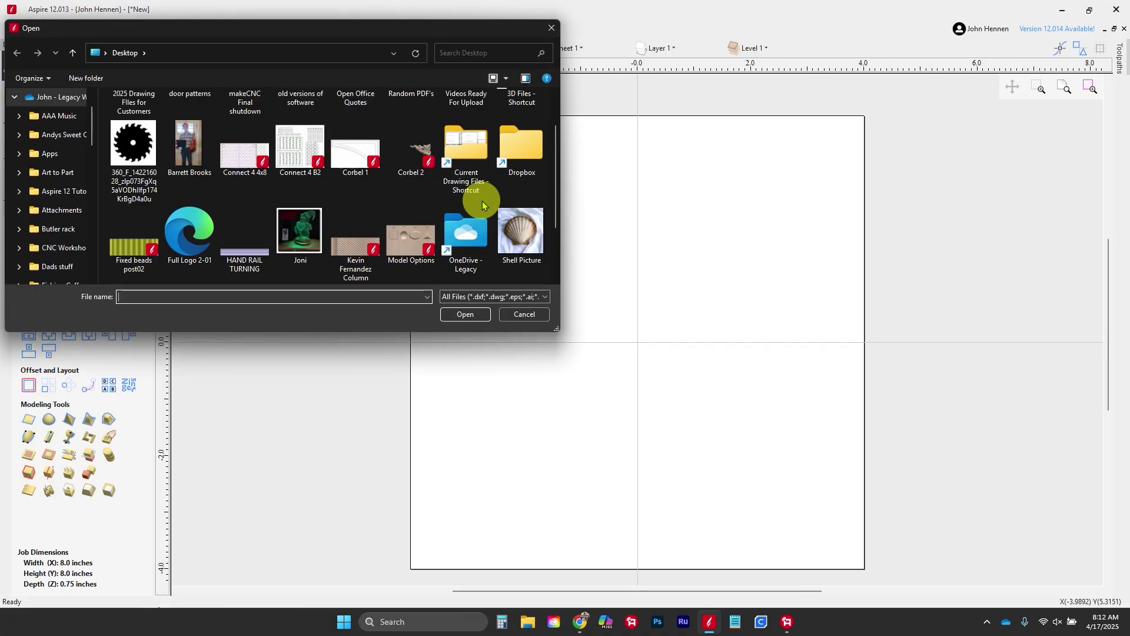
double_click(519, 228)
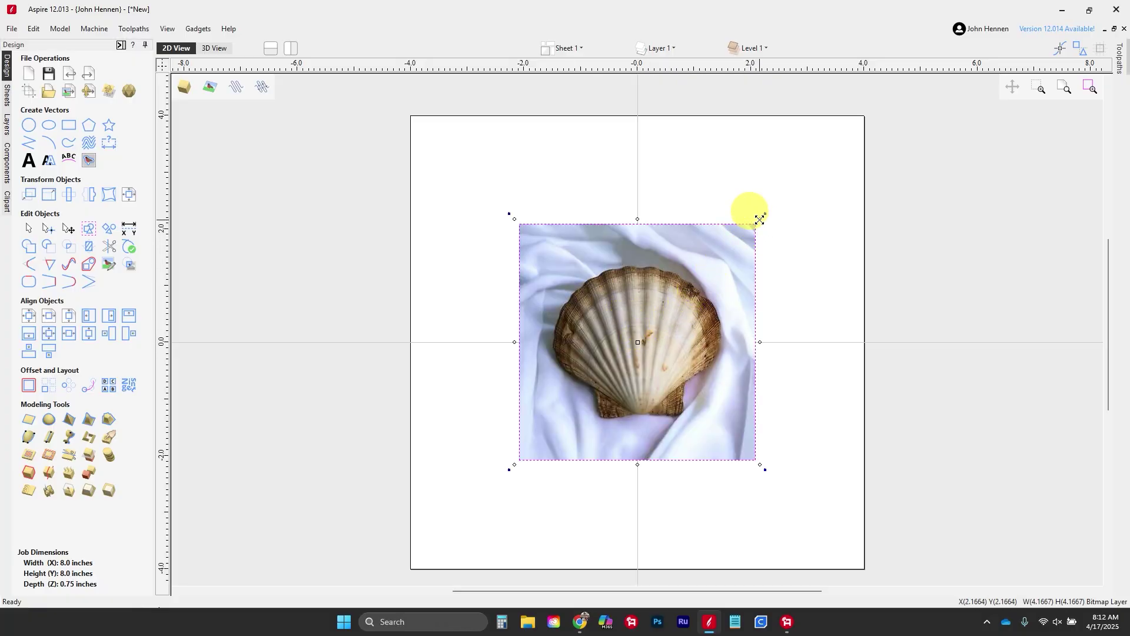
left_click_drag(764, 214, 849, 131)
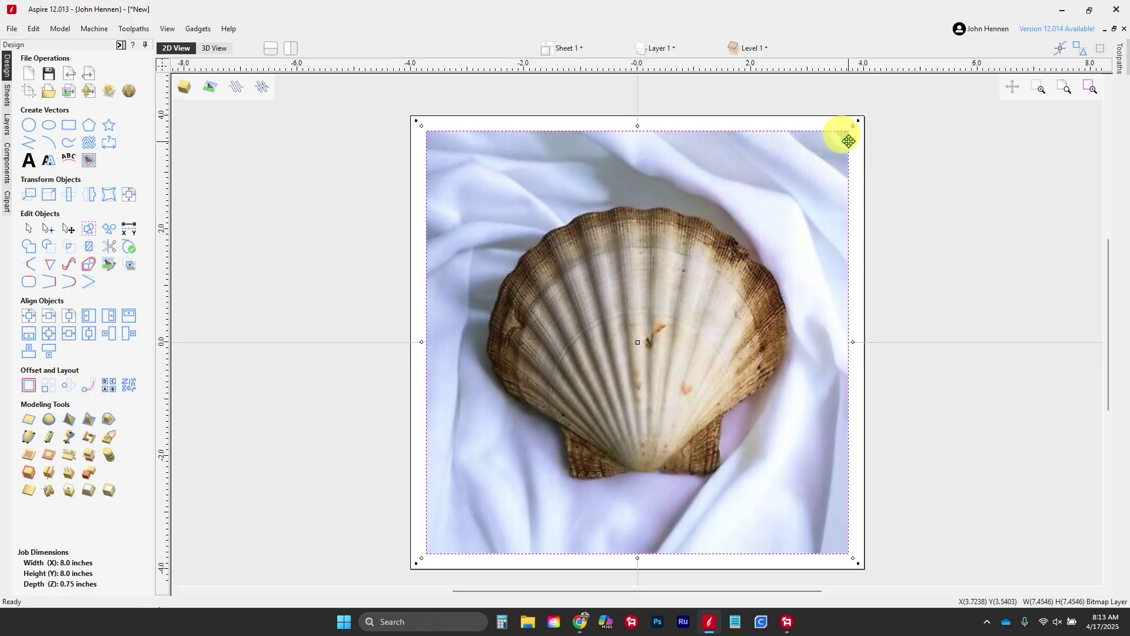
Reduce the shell bitmap's fading when not selected to about 9%
left_click(339, 265)
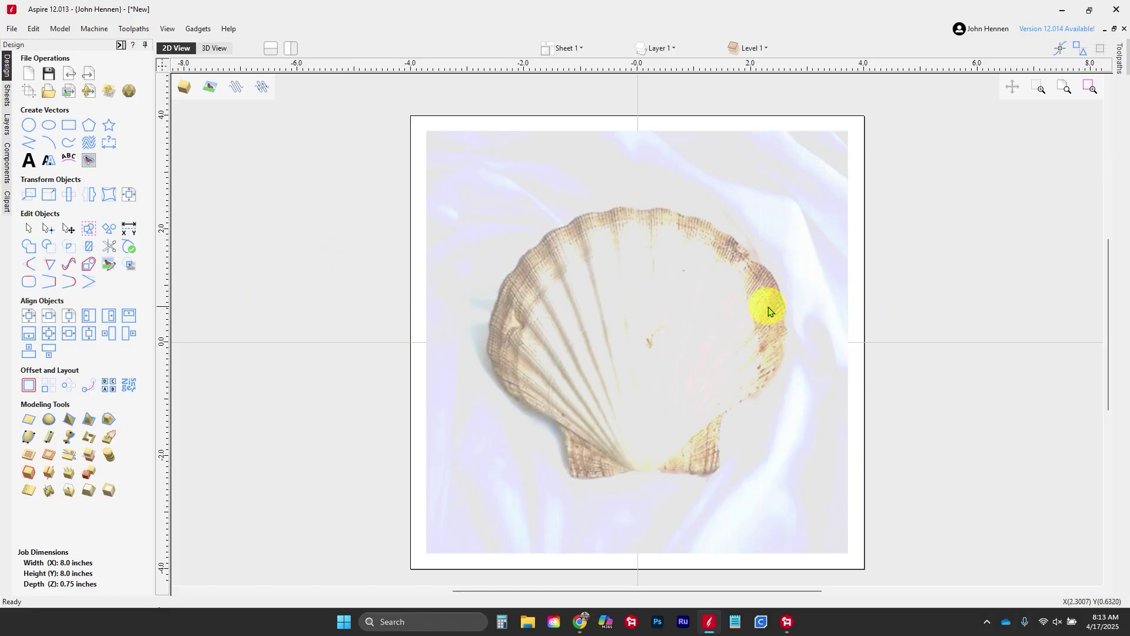
left_click(747, 301)
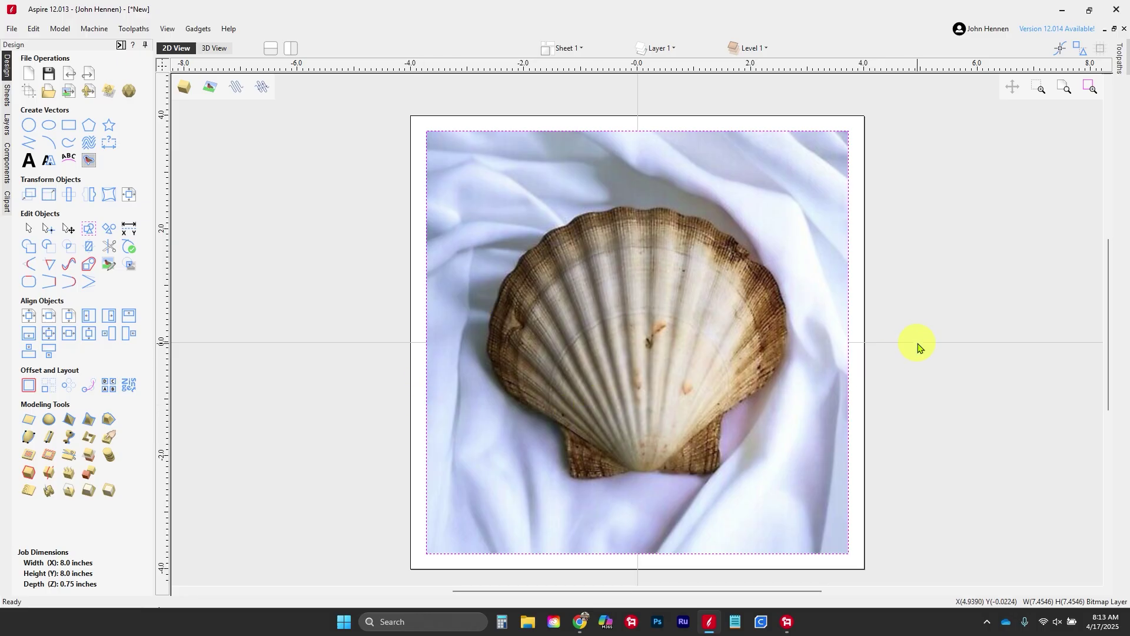
left_click(966, 306)
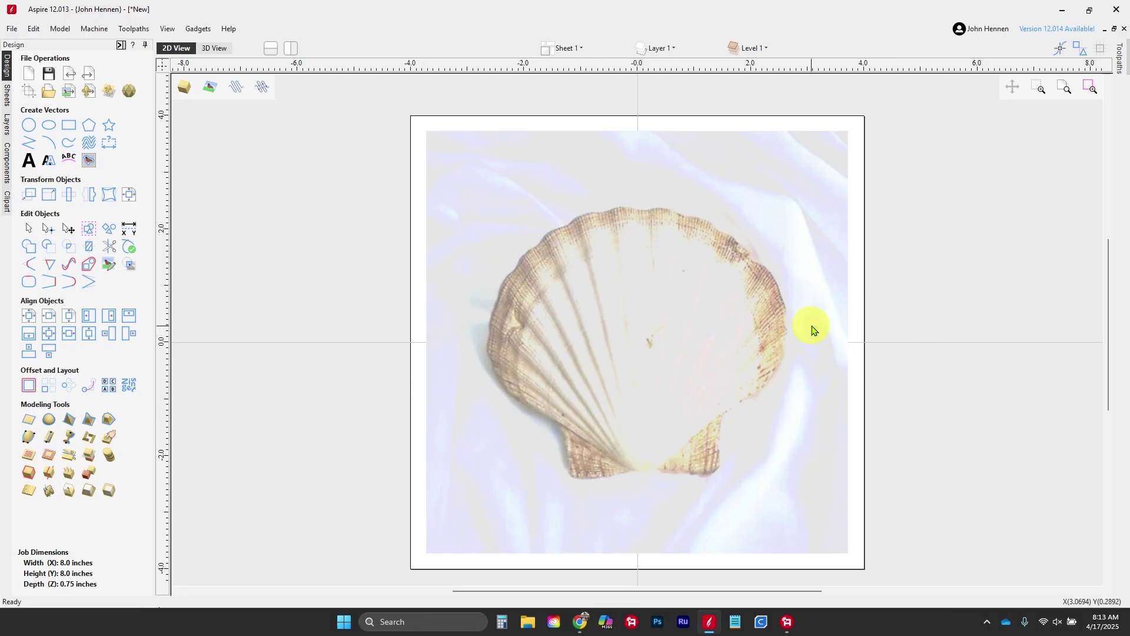
left_click(788, 329)
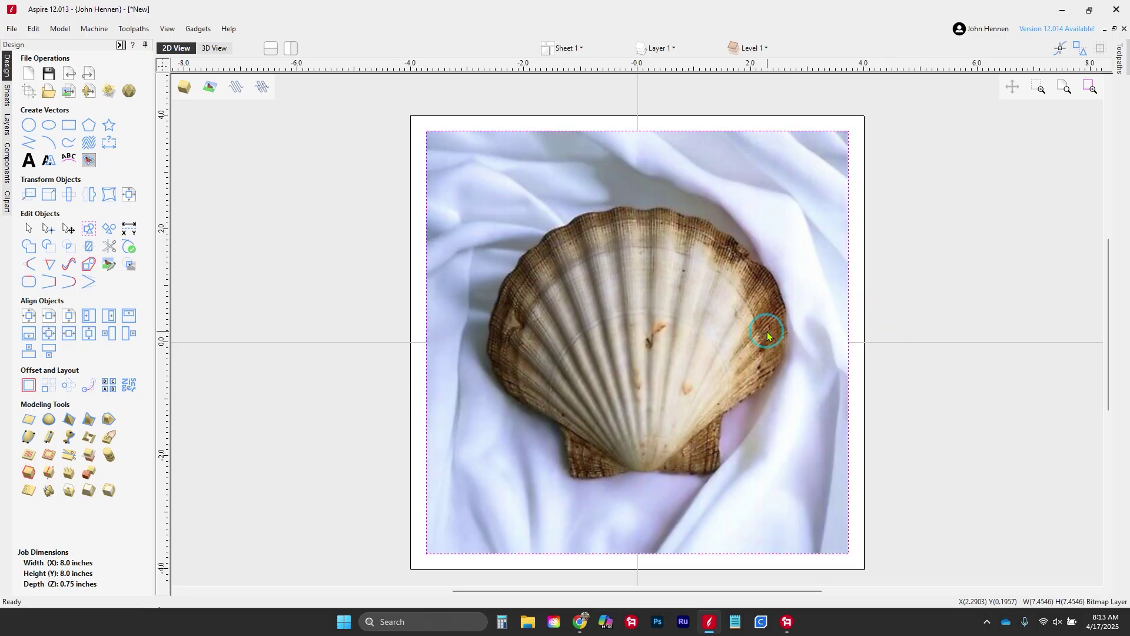
right_click(657, 290)
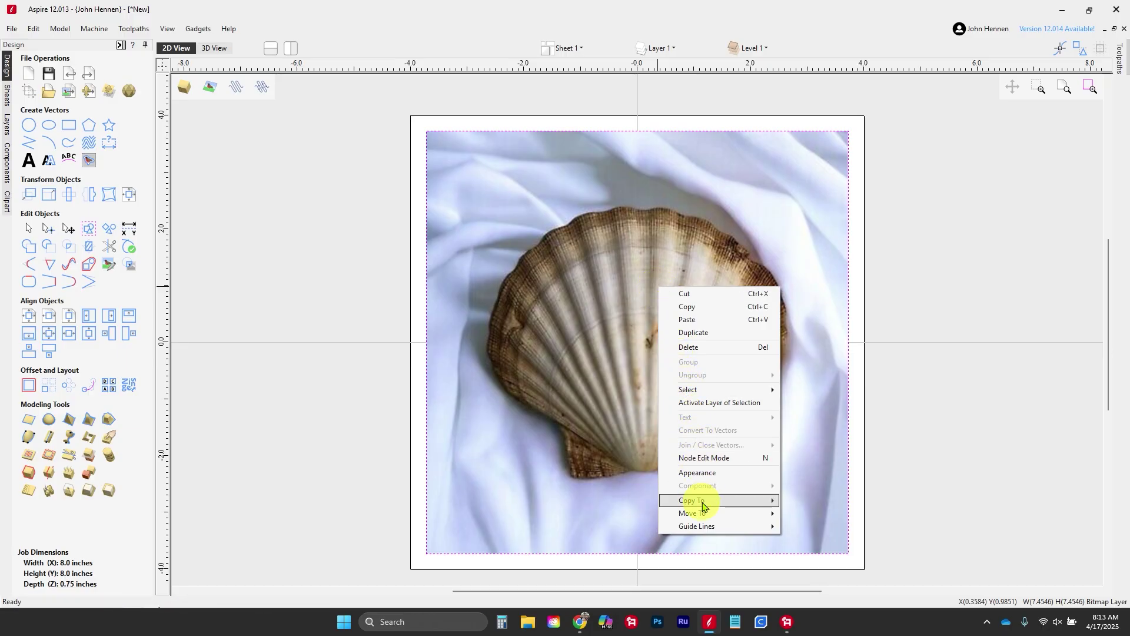
left_click(704, 473)
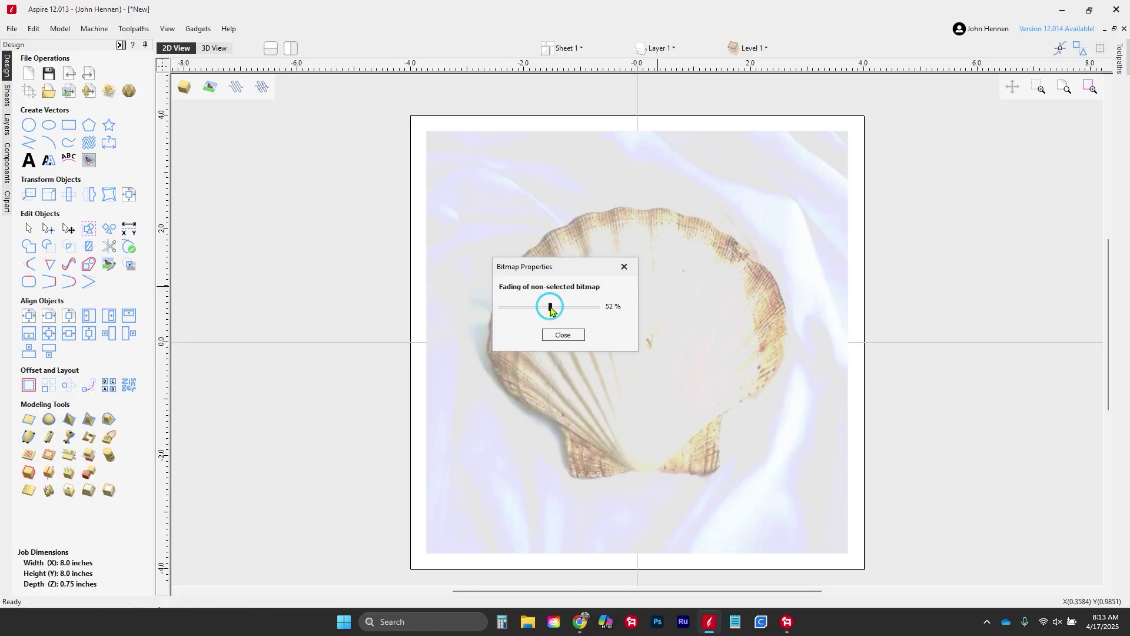
left_click_drag(550, 308, 517, 311)
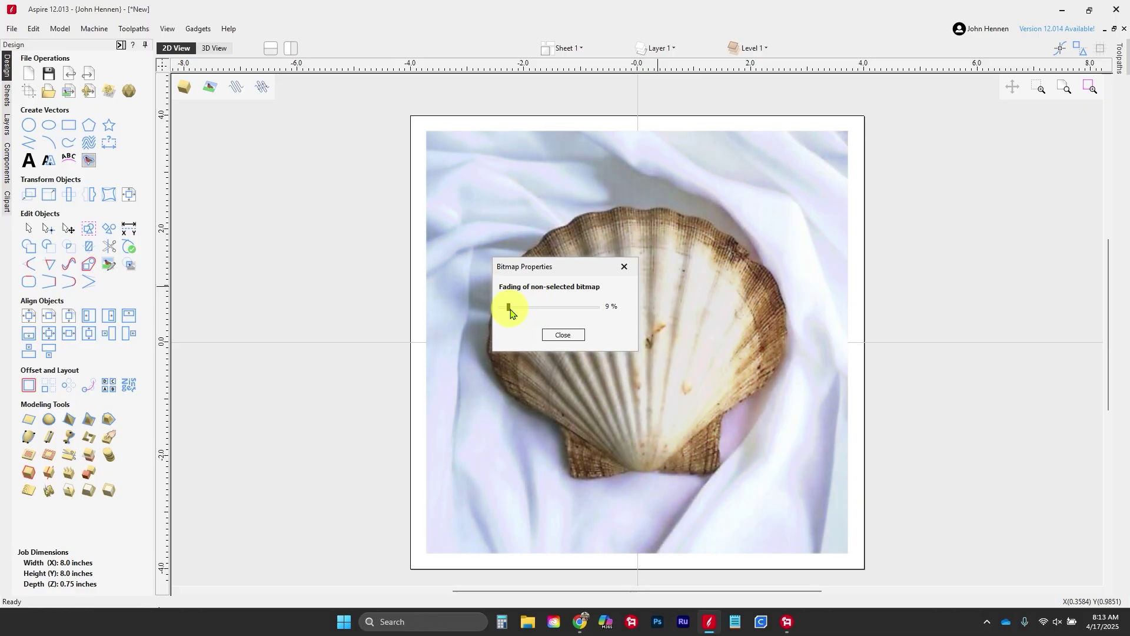
left_click(562, 335)
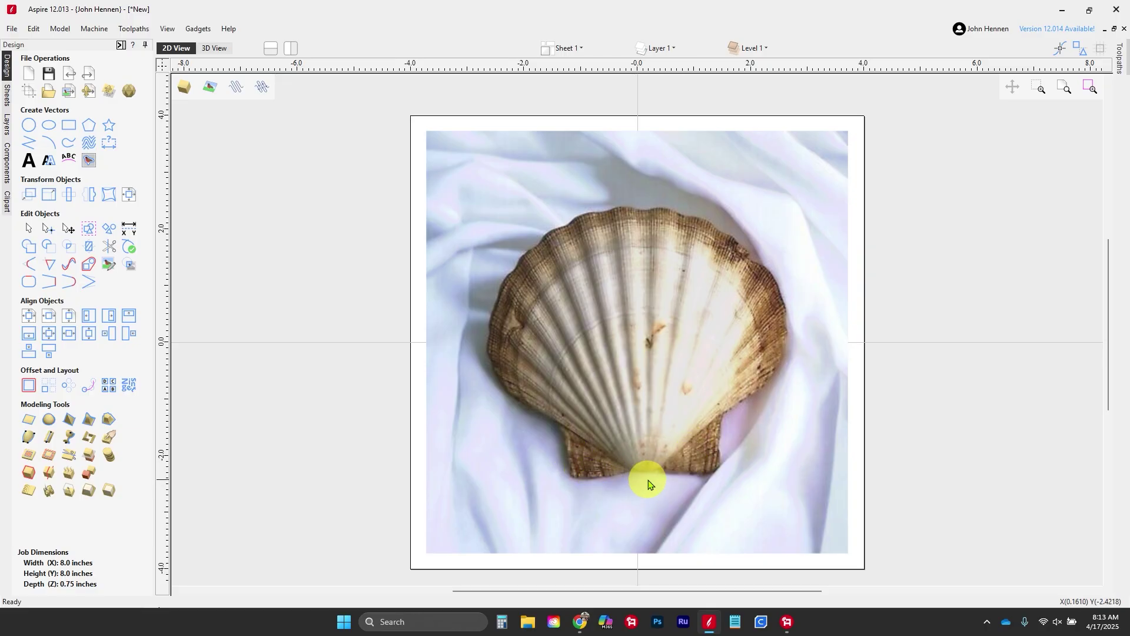
Draw a rectangle about 2.65 by 1.25 inches over the hinge area at the base of the shell
left_click(69, 124)
mouse_move(571, 480)
left_mouse_down()
mouse_move(544, 480)
mouse_move(674, 460)
mouse_move(722, 410)
left_mouse_up()
right_click(722, 411)
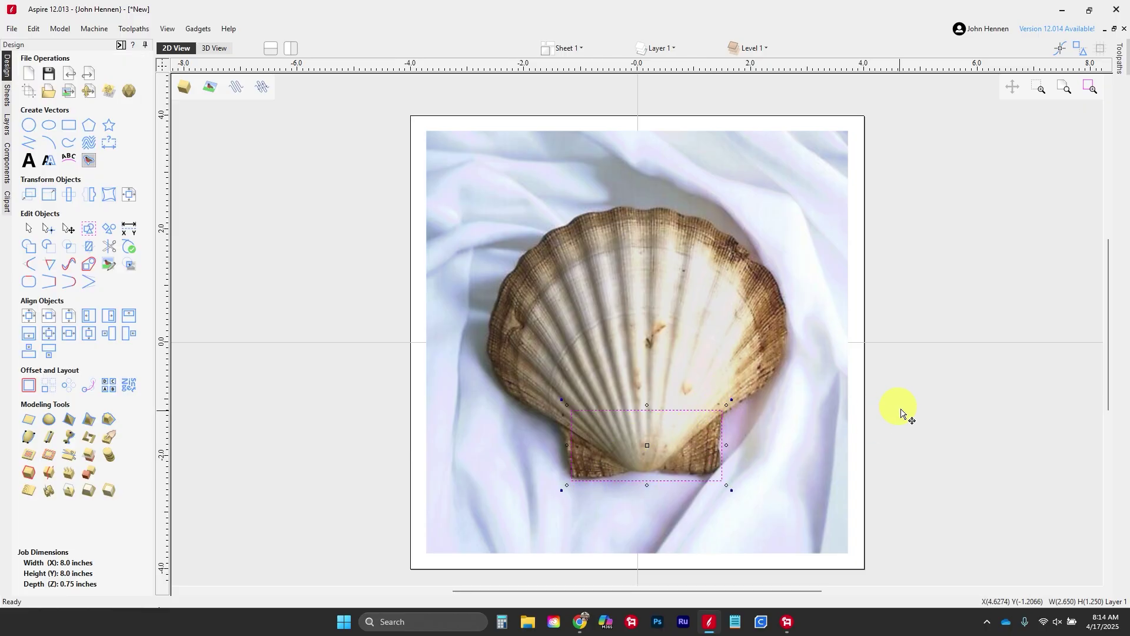
left_click(922, 404)
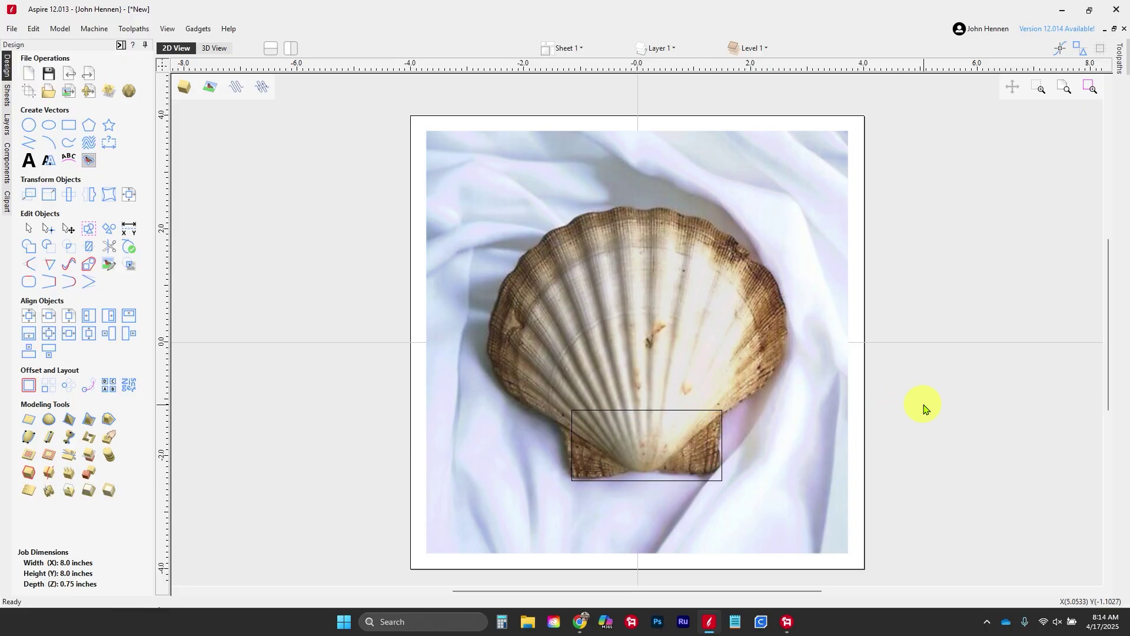
Centre the hinge rectangle horizontally in the material, keeping its vertical position
left_click(650, 478)
left_click(649, 479)
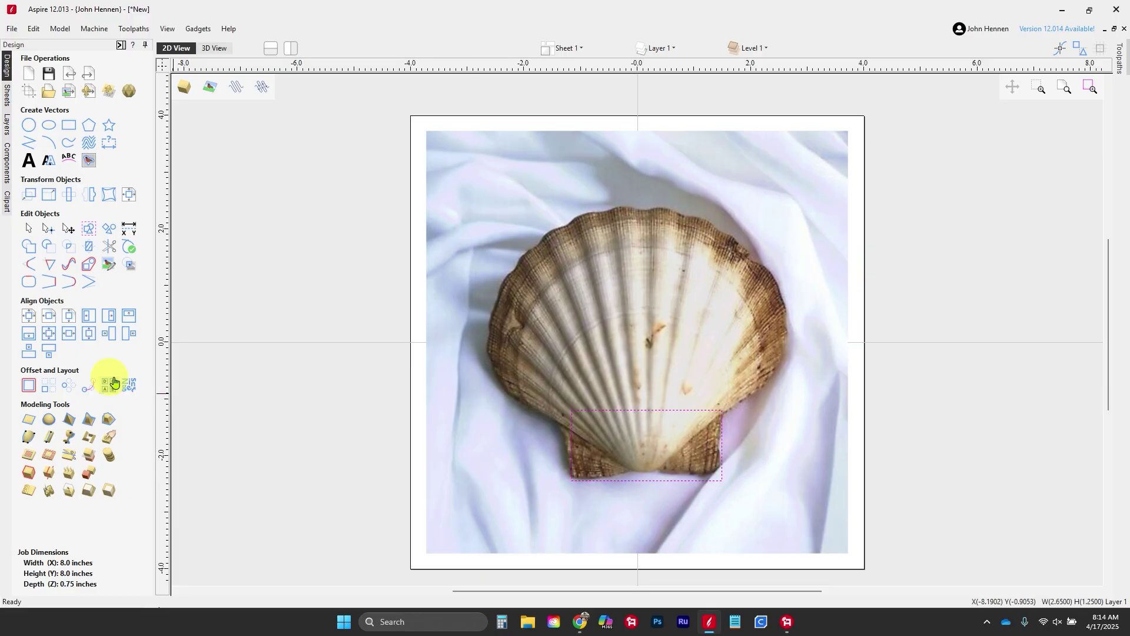
left_click(46, 316)
left_click(259, 368)
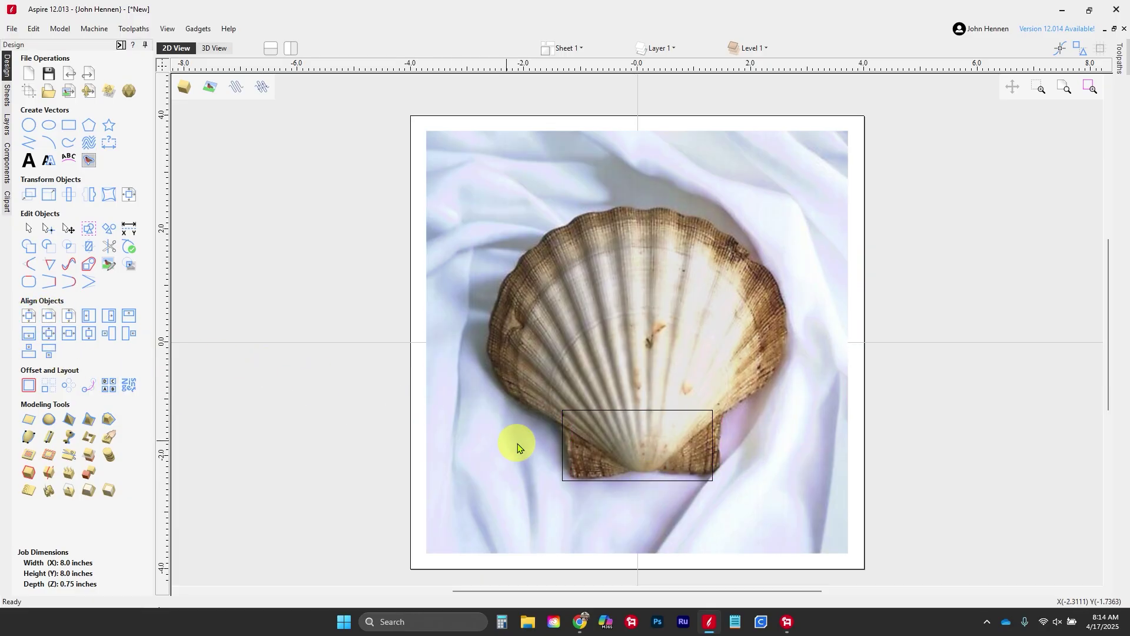
Nudge the shell bitmap left until the shell's hinge lines up with the centred rectangle
left_click(633, 449)
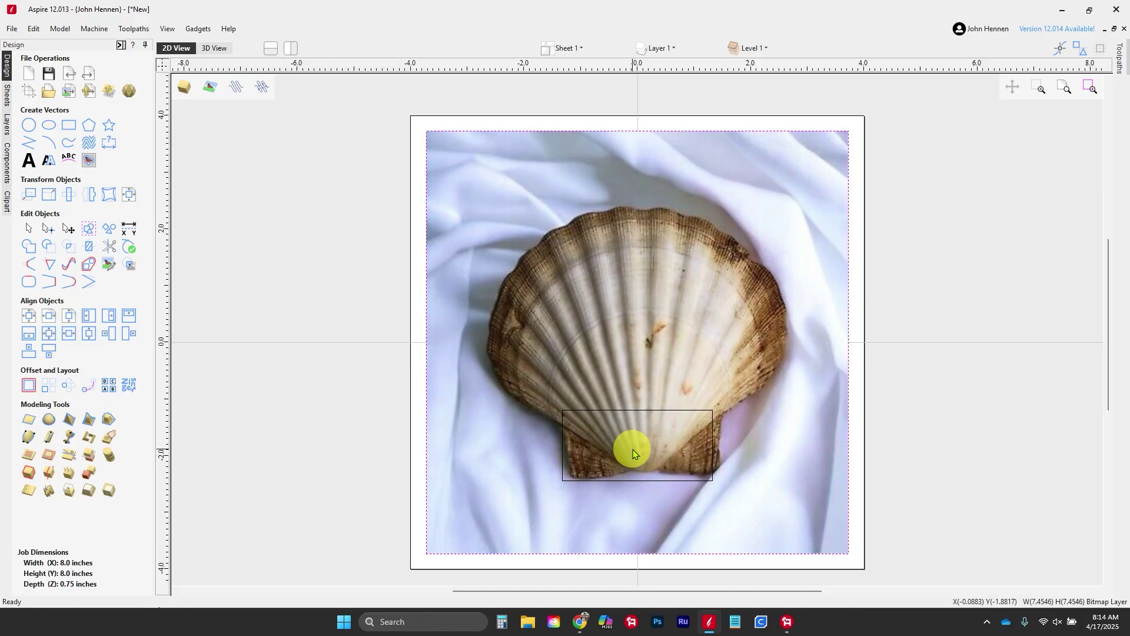
key("Left")
key("Left")
key("Left")
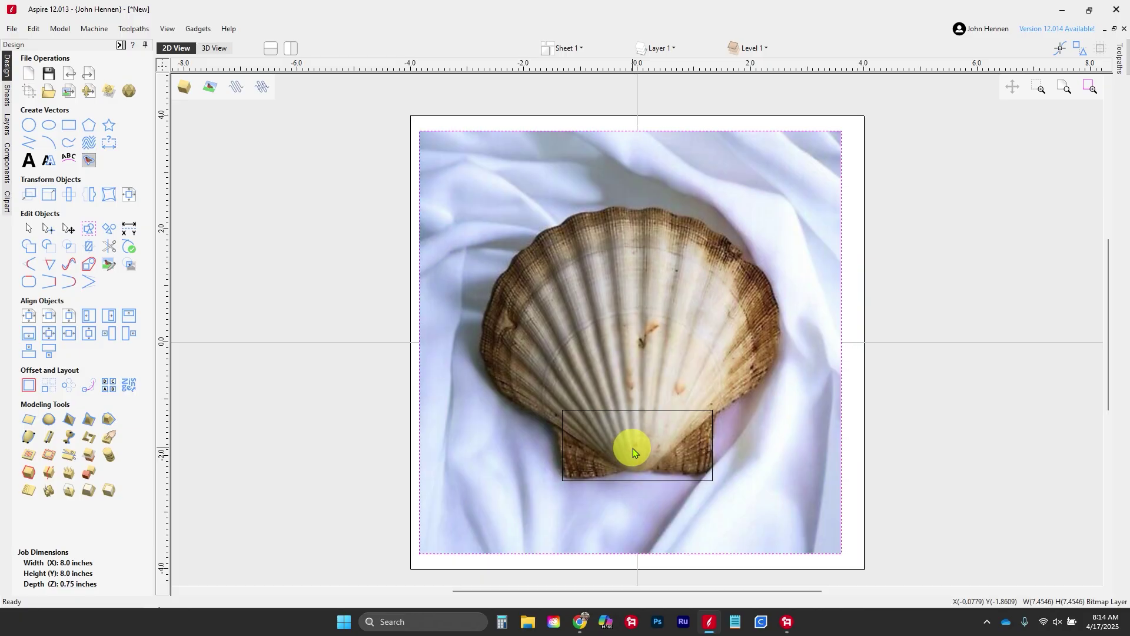
Nudge the rectangle slightly upward so its lower edge meets the base of the shell
left_click(638, 409)
key("Up")
key("Up")
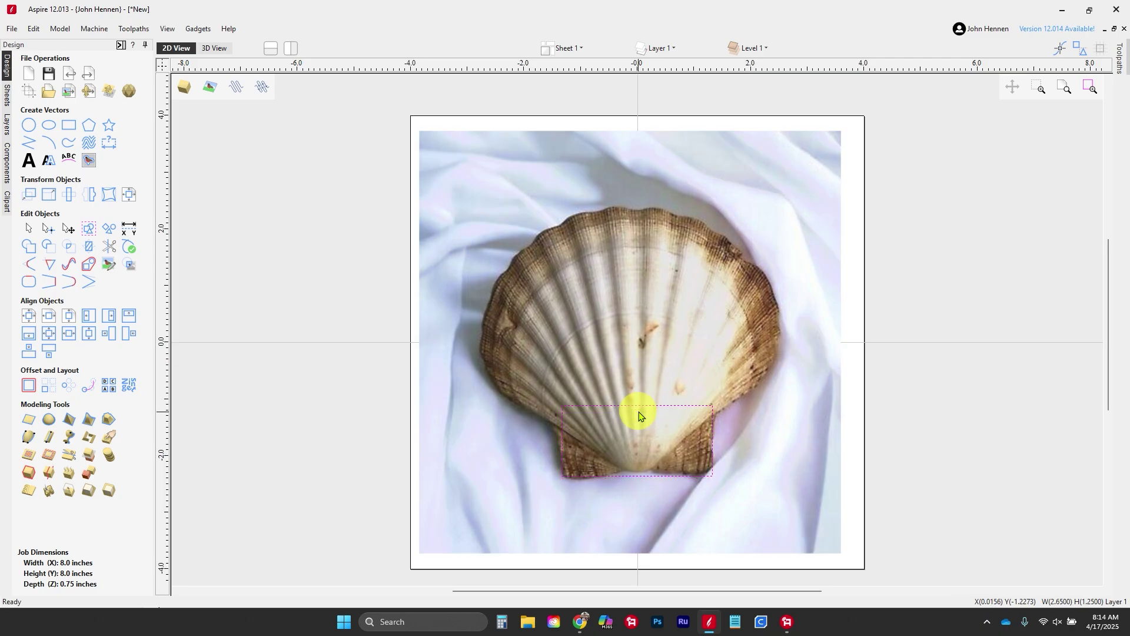
key("Down")
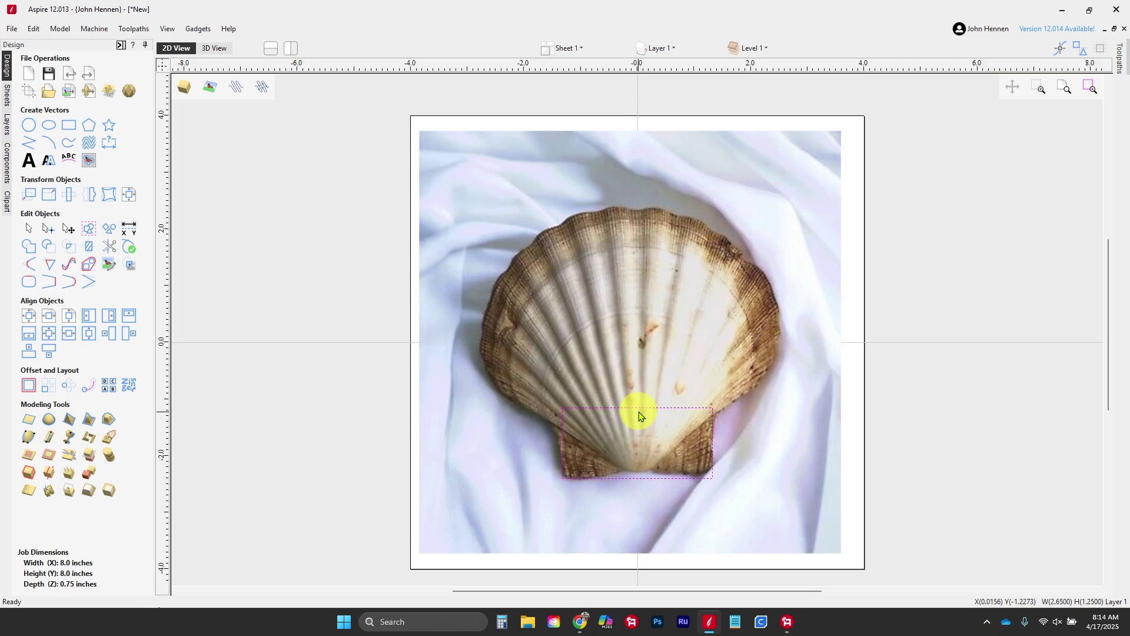
Node-edit the rectangle, moving both upper corners outward and the lower-right corner slightly up to match the shell's hinge
left_click(619, 441)
scroll(583, 415, "up", 2)
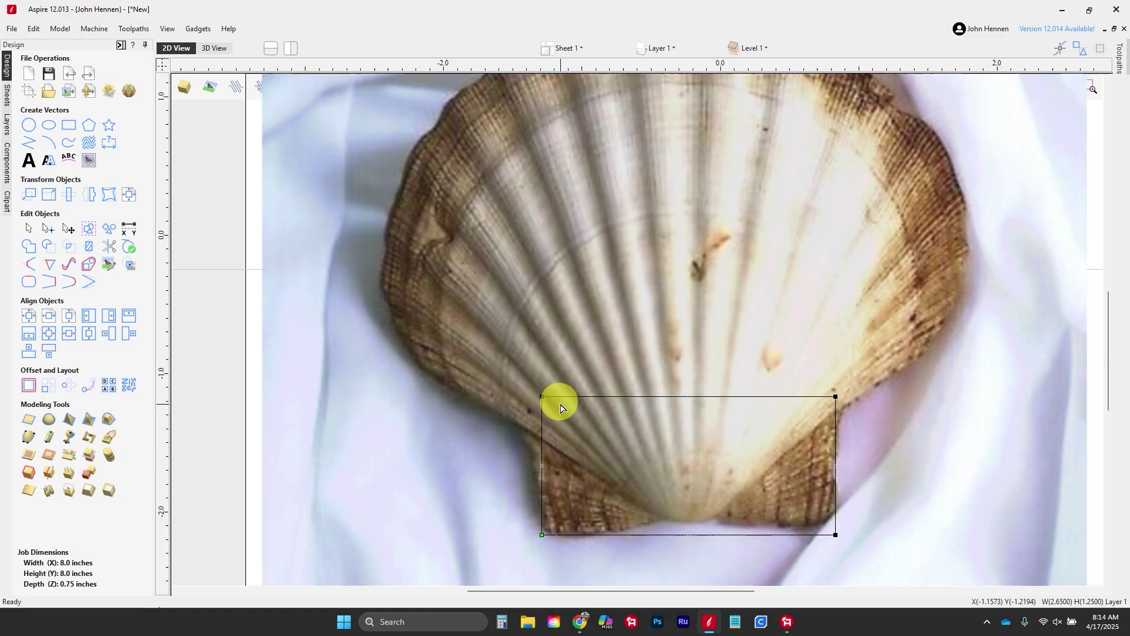
scroll(560, 407, "up", 1)
left_click_drag(538, 394, 506, 394)
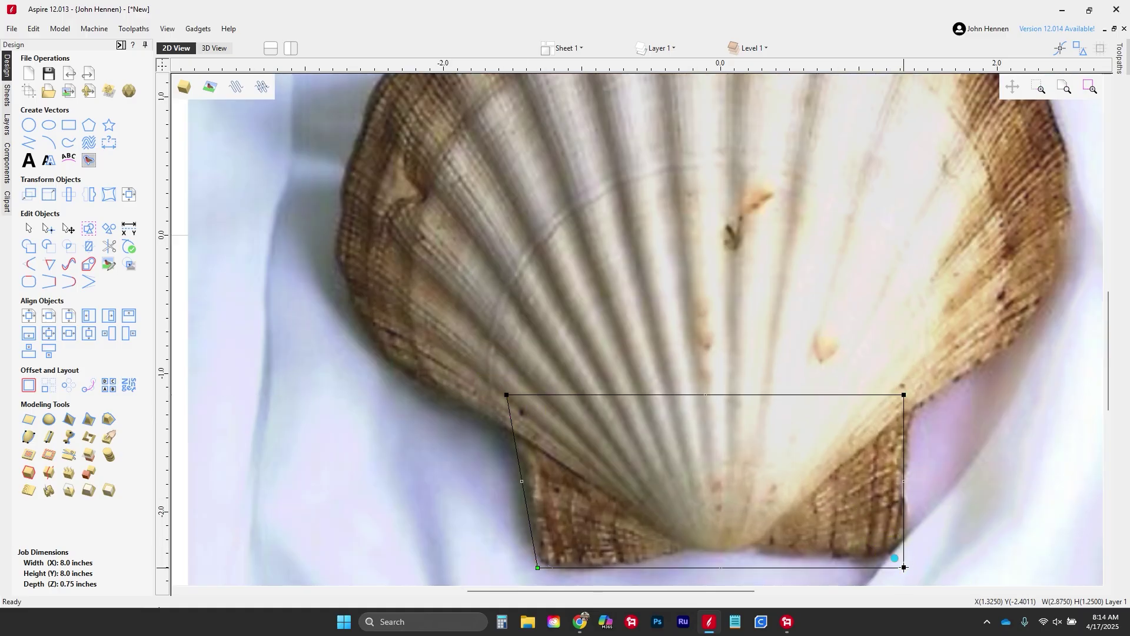
left_click_drag(904, 568, 905, 558)
left_click_drag(906, 391, 914, 393)
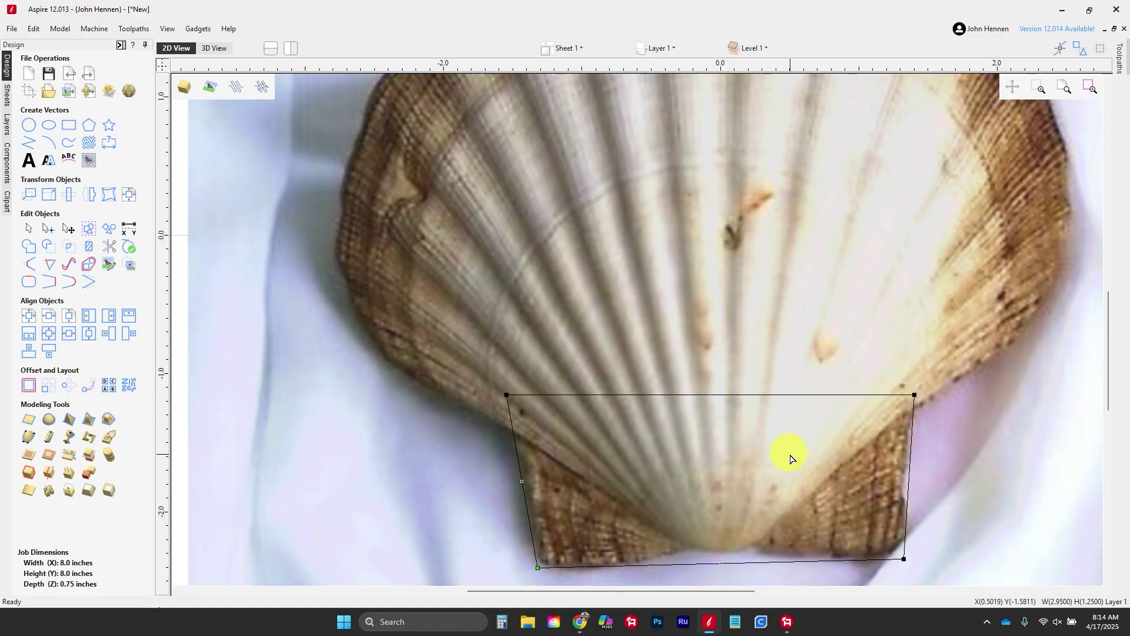
Trace the shell's left half with an open polyline from base centre to top centre, about 2.45 inches wide and 4.62 inches high
scroll(789, 458, "down", 2)
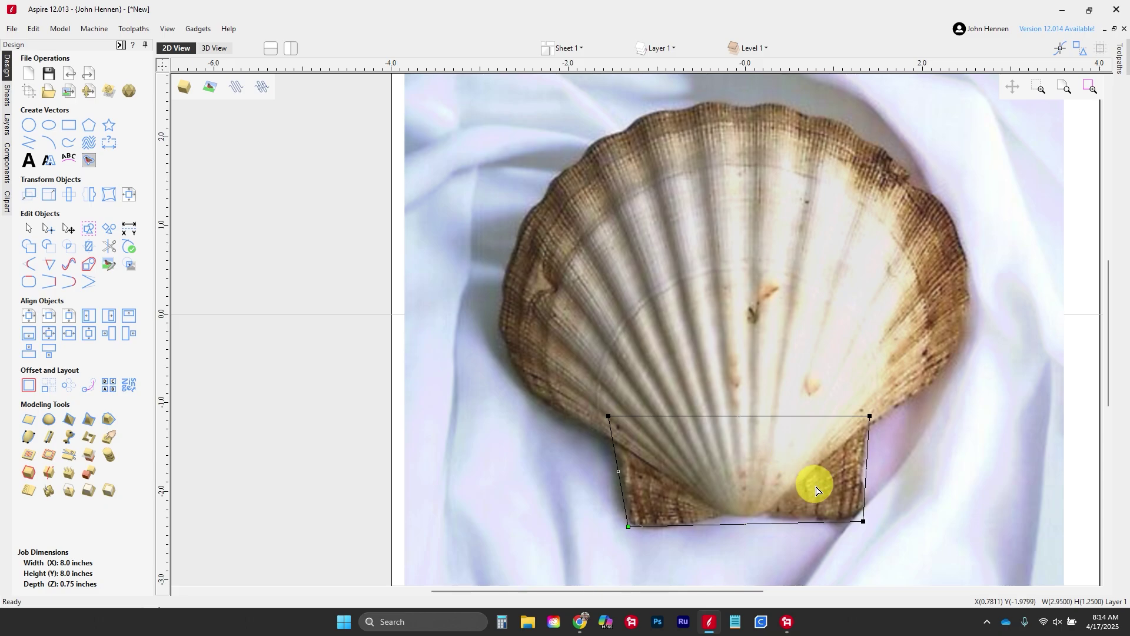
left_click(27, 141)
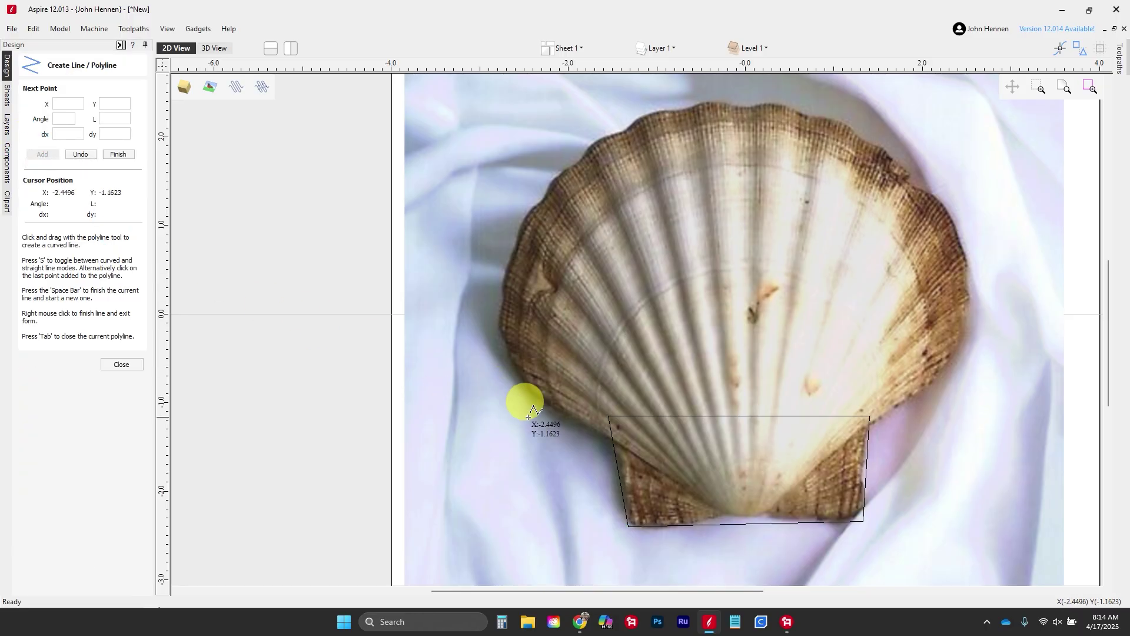
scroll(741, 521, "up", 1)
scroll(741, 520, "up", 4)
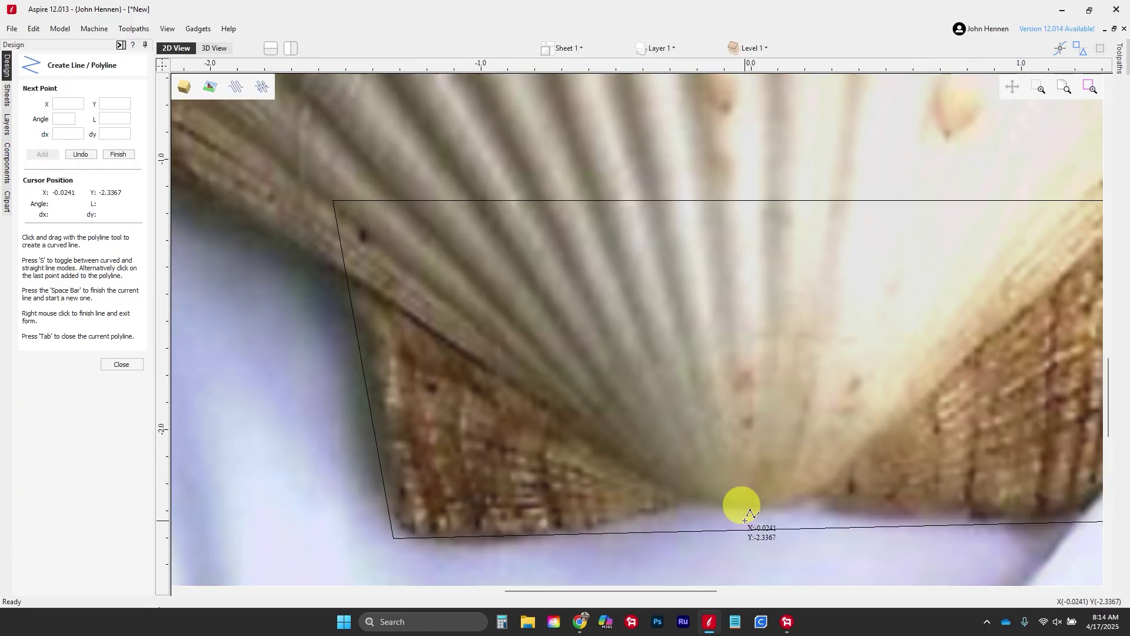
left_click(751, 505)
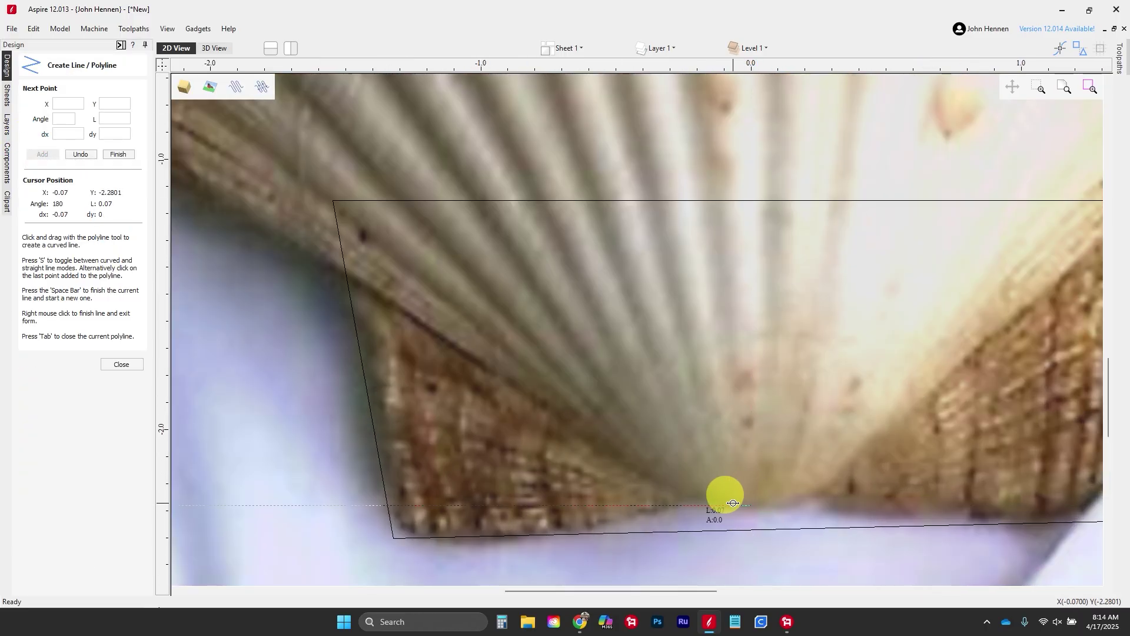
left_click(614, 453)
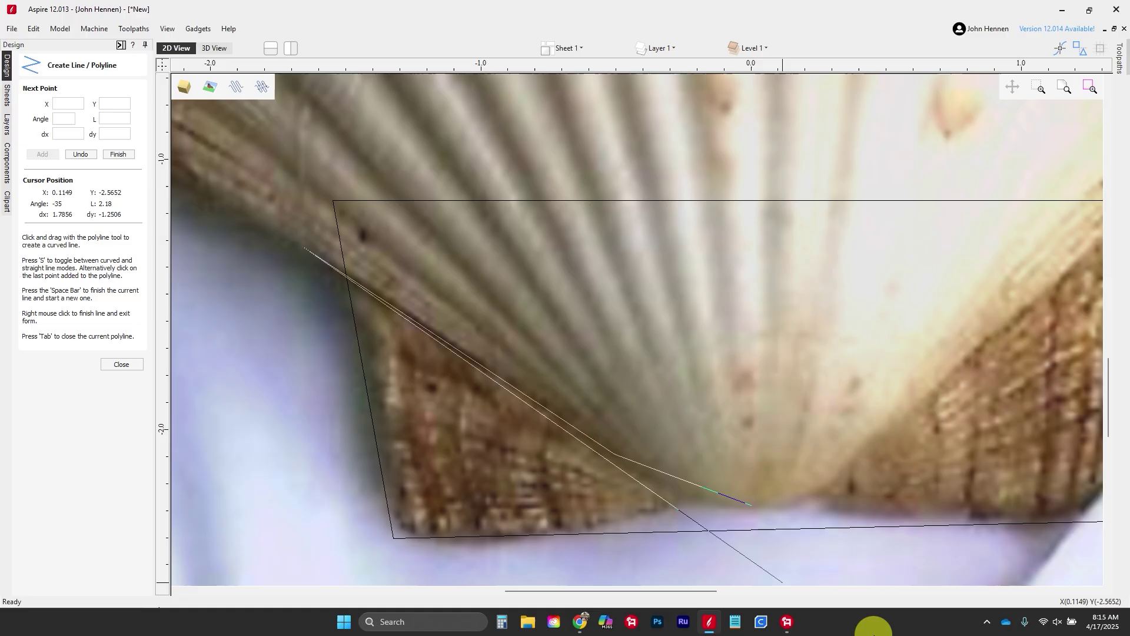
scroll(769, 396, "down", 5)
scroll(612, 317, "up", 5)
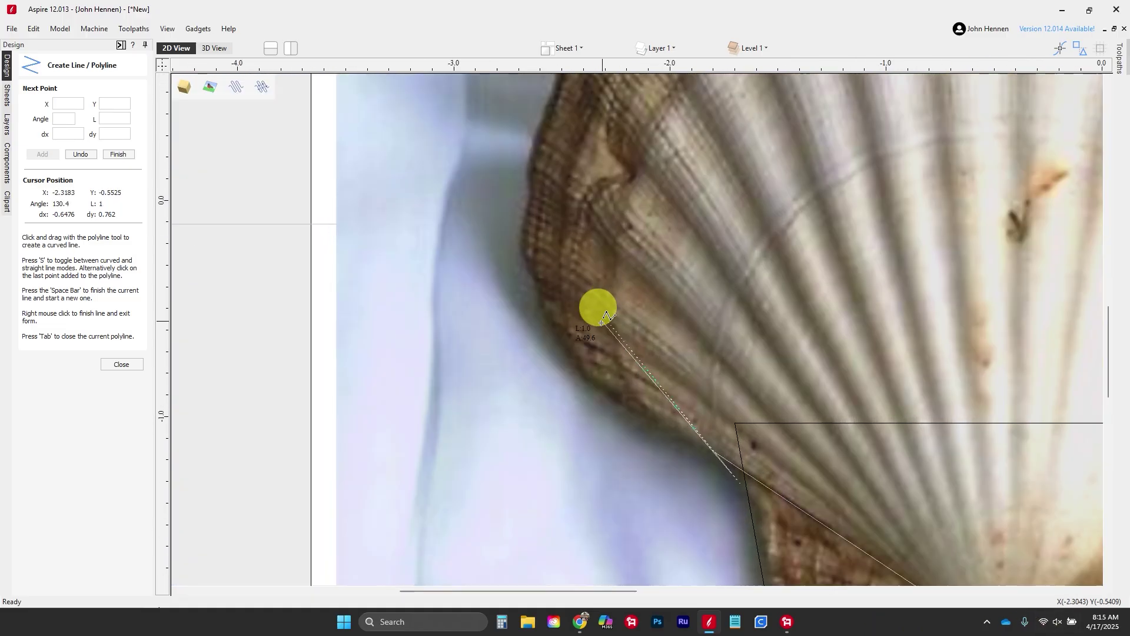
left_click(574, 381)
scroll(550, 465, "down", 5)
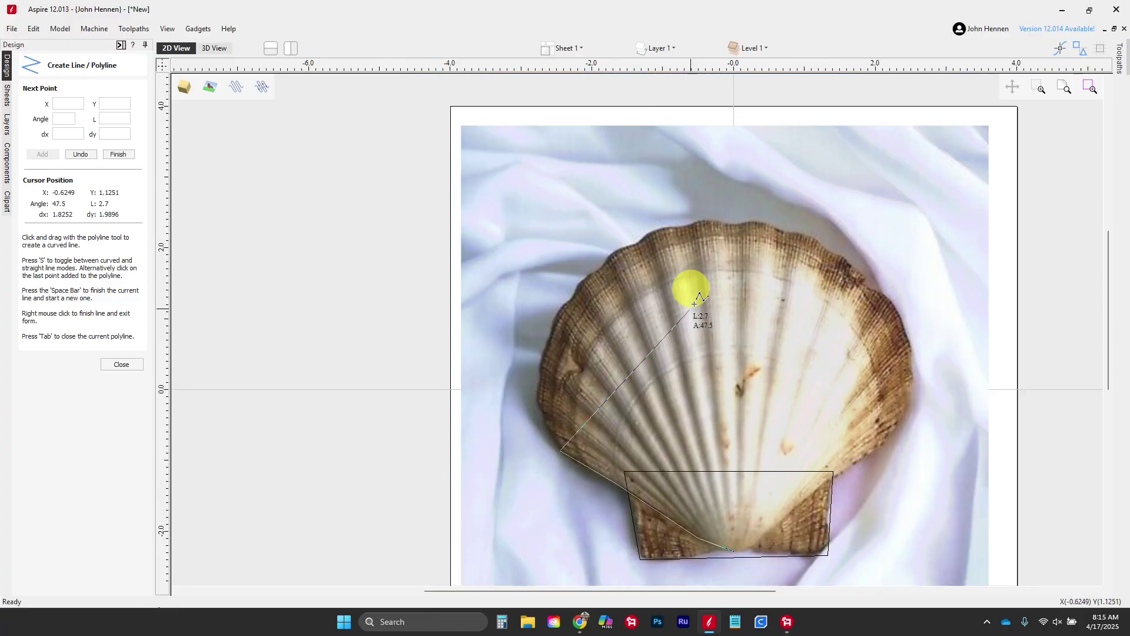
left_click(733, 224)
right_click(732, 224)
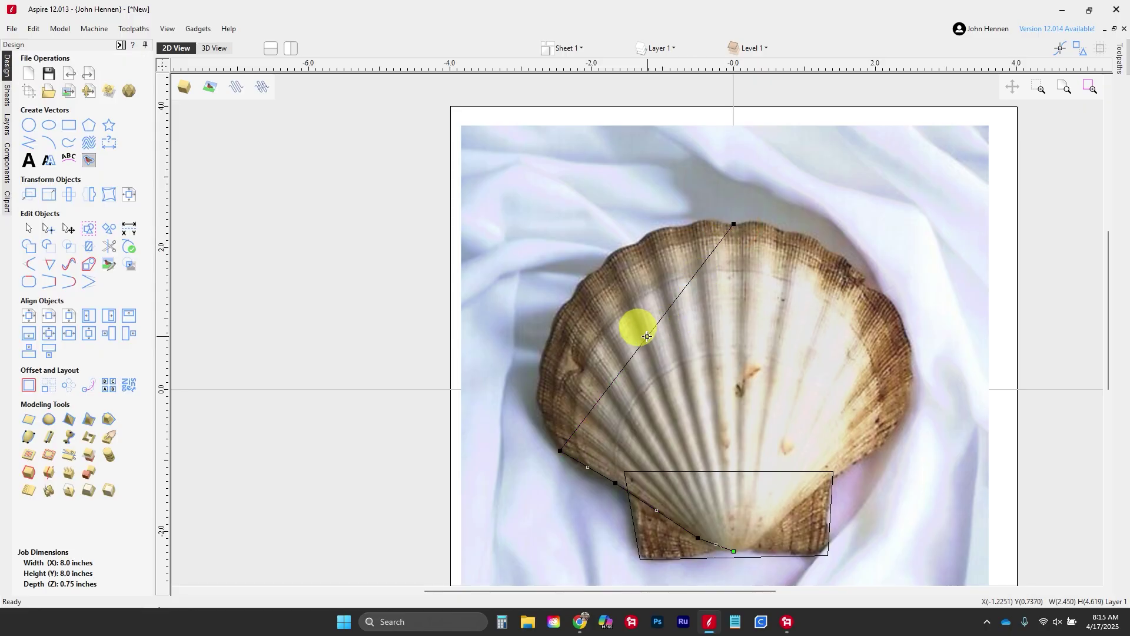
Convert the polyline's long upper-left span to an arc and bow it outward along the shell's rim
key("a")
left_click_drag(761, 423, 566, 300)
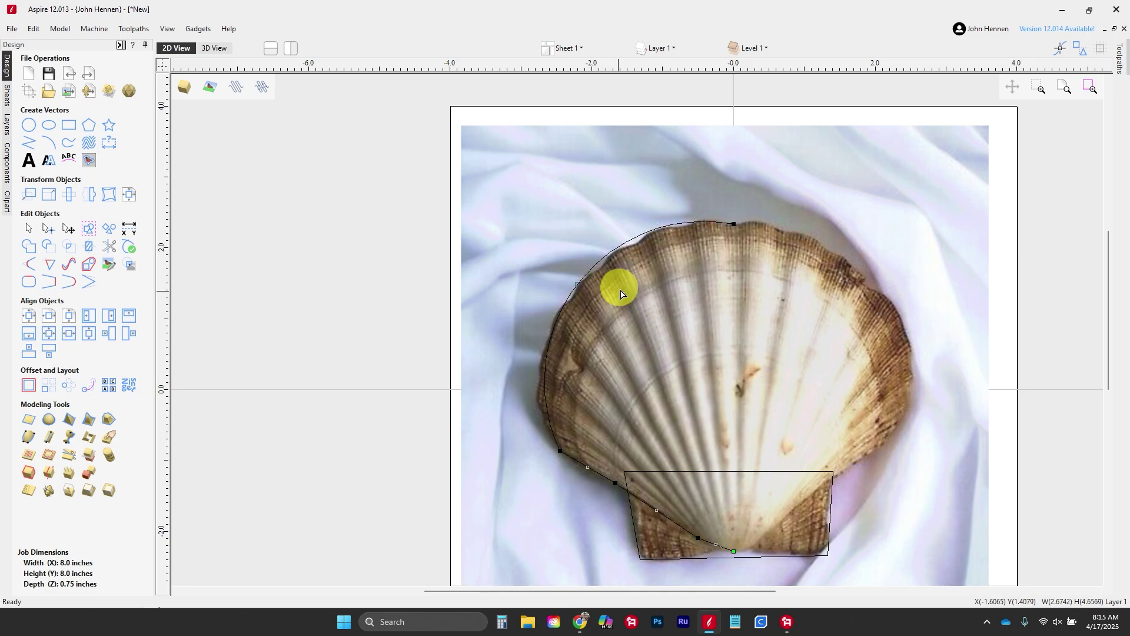
Fit the outline's lower-left corner node to the shell's edge and delete the extra node on the straight lower run
scroll(556, 473, "up", 3)
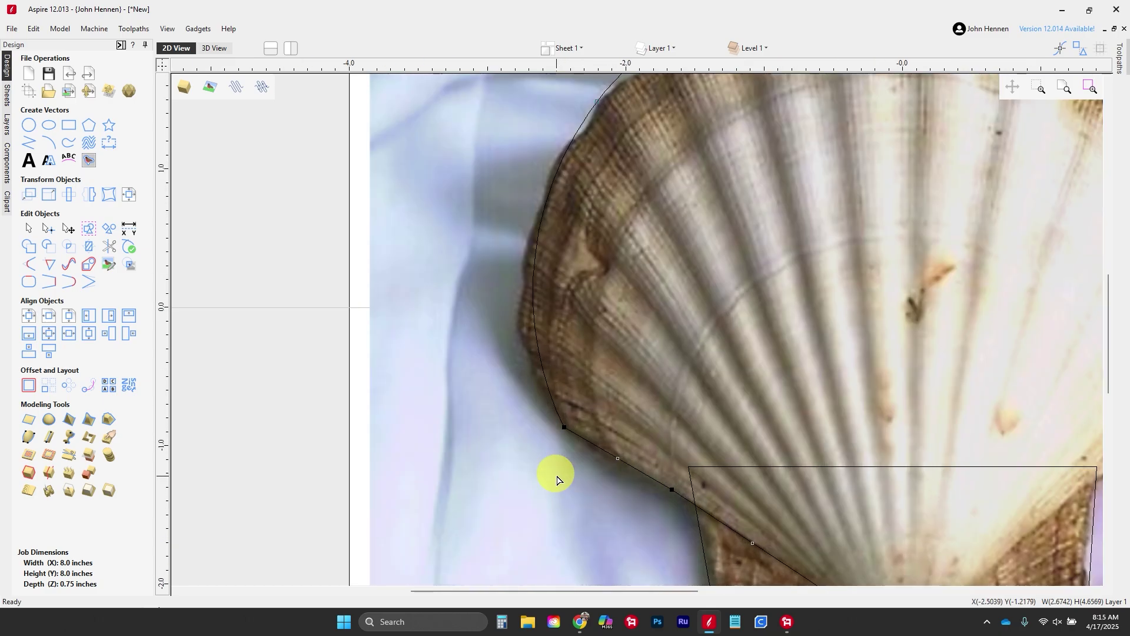
left_click(560, 427)
left_click_drag(561, 427, 561, 428)
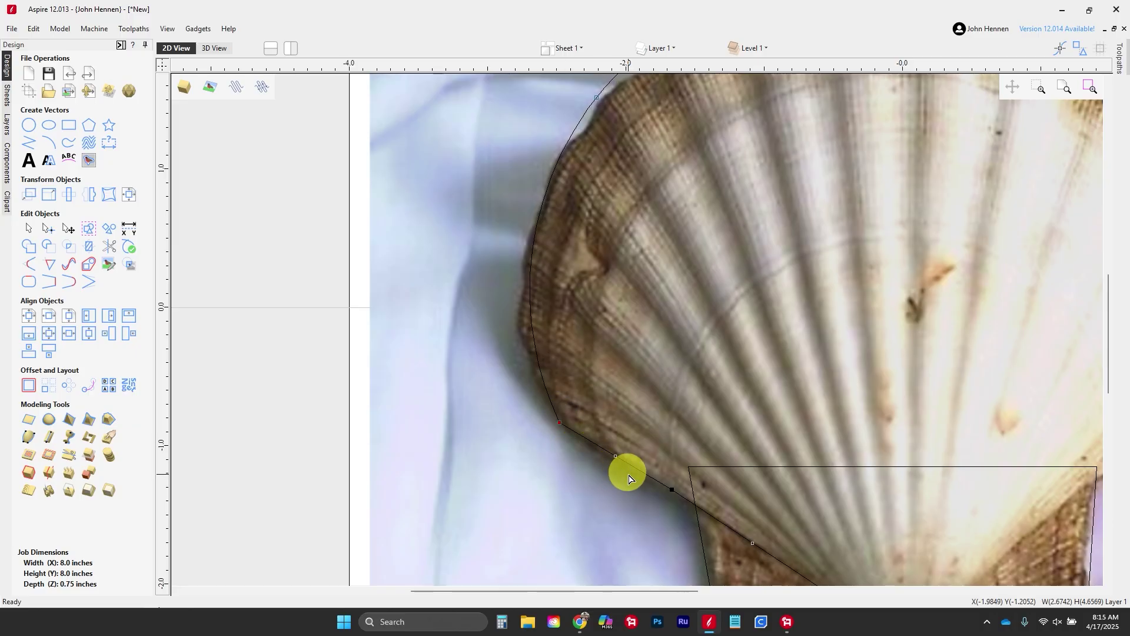
key("d")
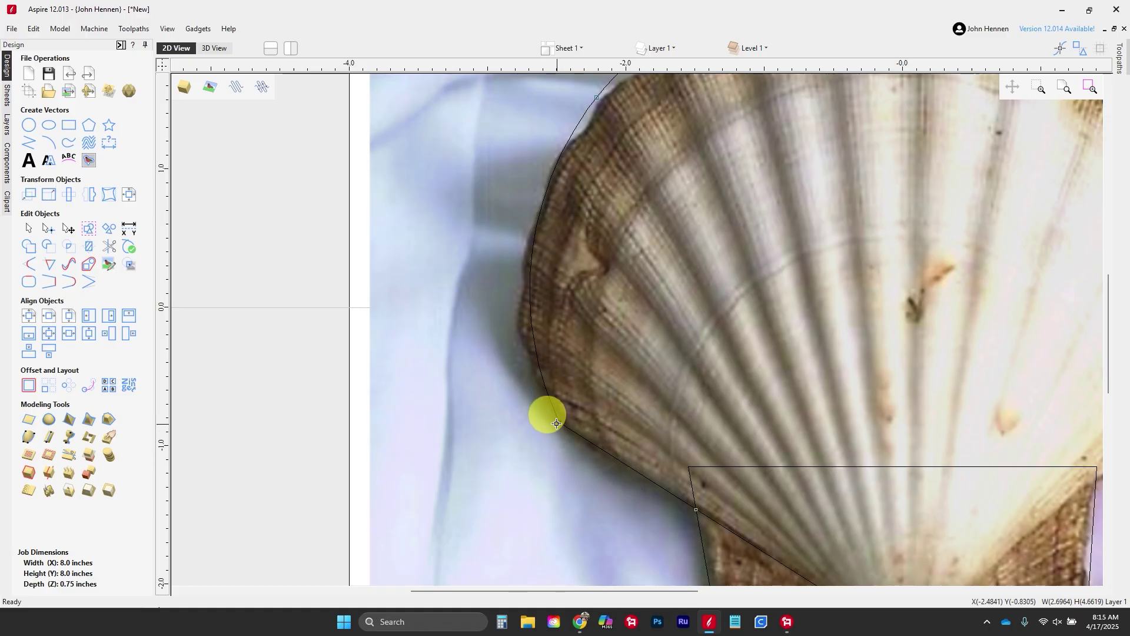
left_click_drag(557, 423, 556, 423)
Convert the rim arc to a Bezier curve, shape it with both handles to follow the scallops, and raise its top endpoint slightly
scroll(545, 412, "down", 3)
scroll(668, 147, "up", 2)
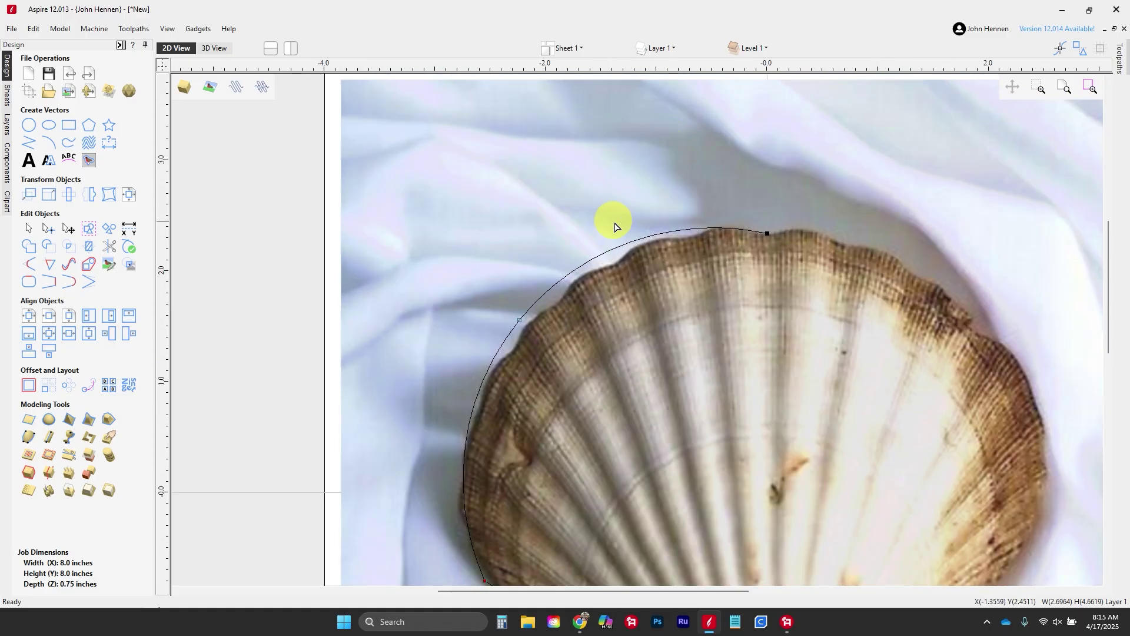
left_click(520, 320)
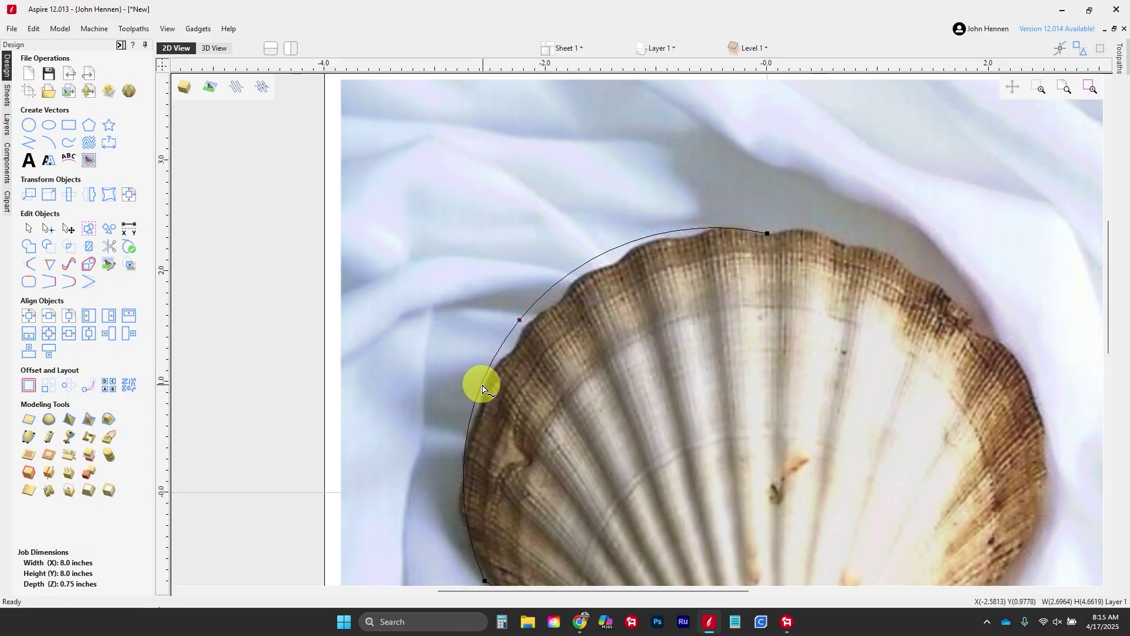
key("b")
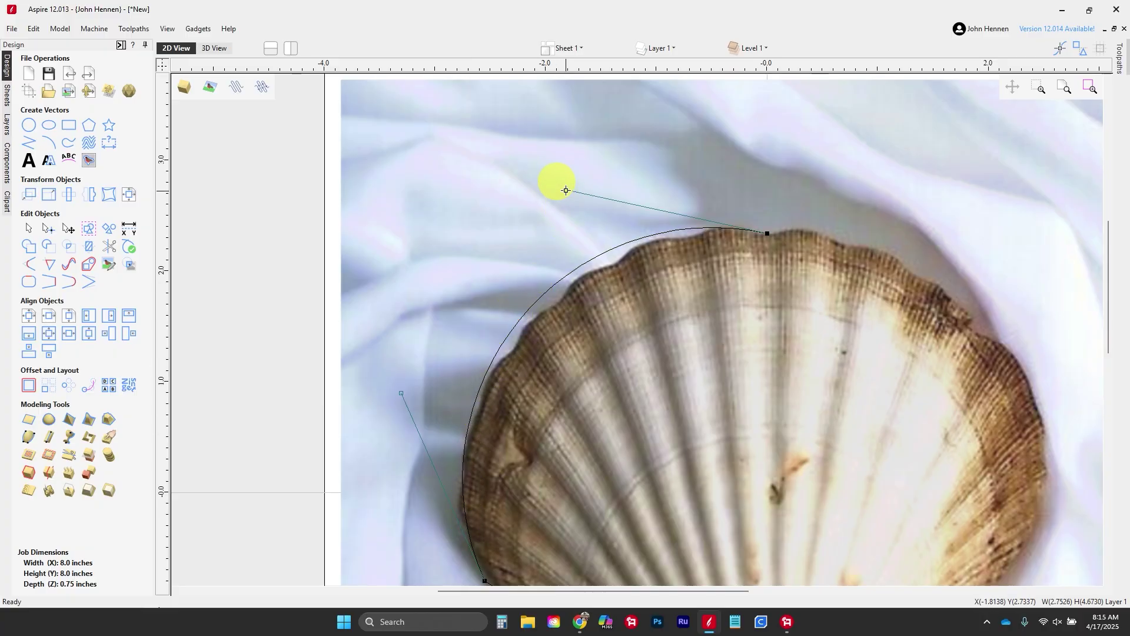
left_click_drag(566, 190, 547, 232)
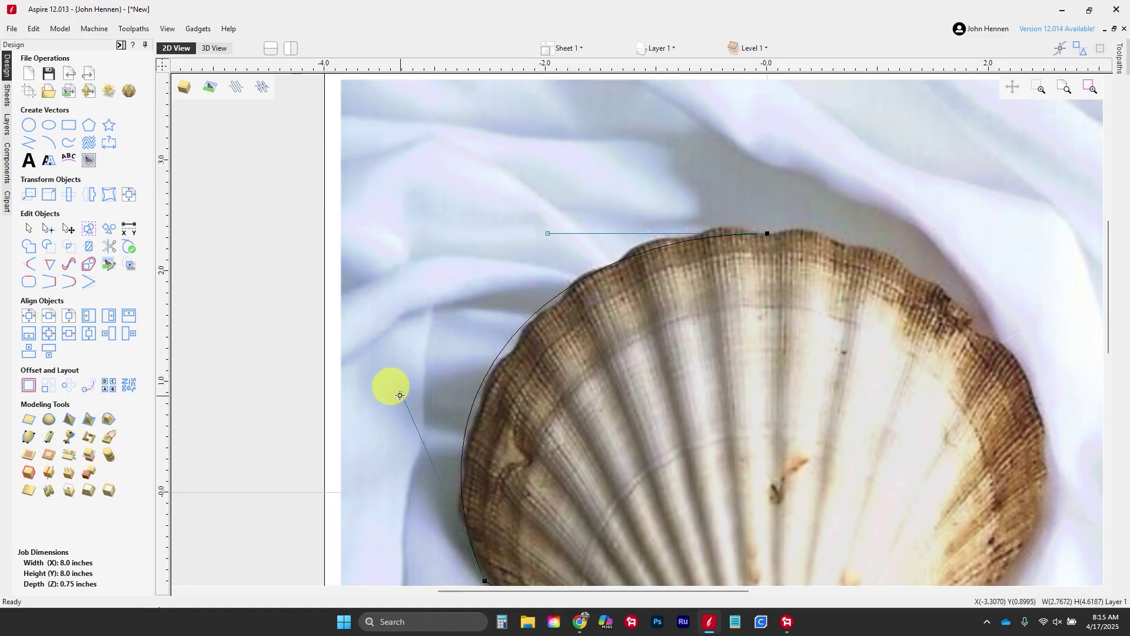
left_click_drag(400, 395, 411, 392)
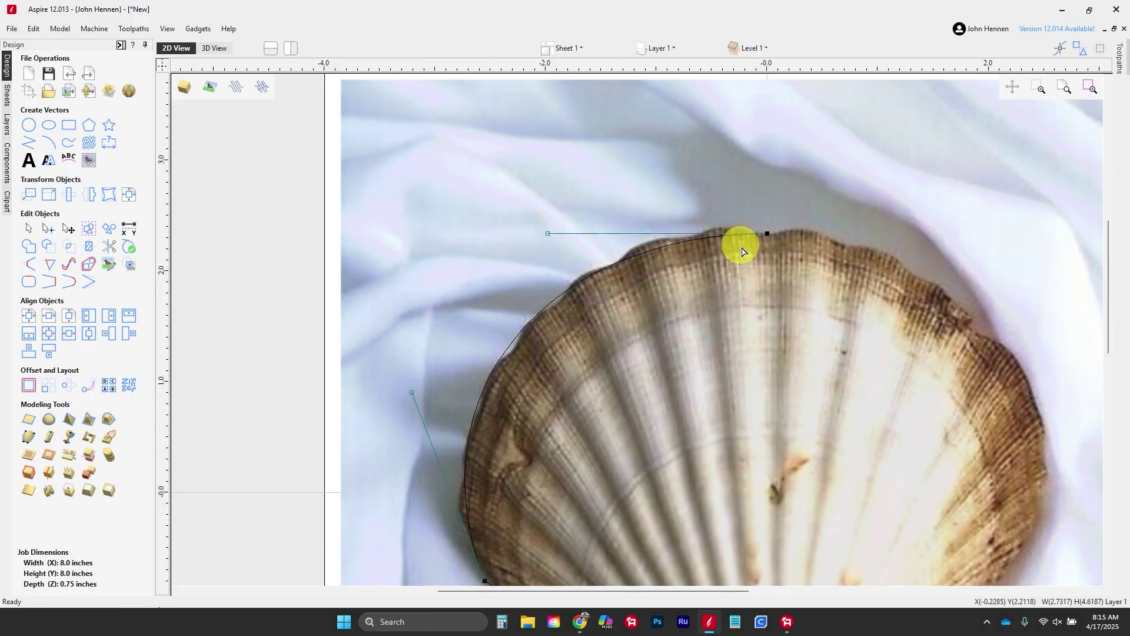
left_click(767, 235)
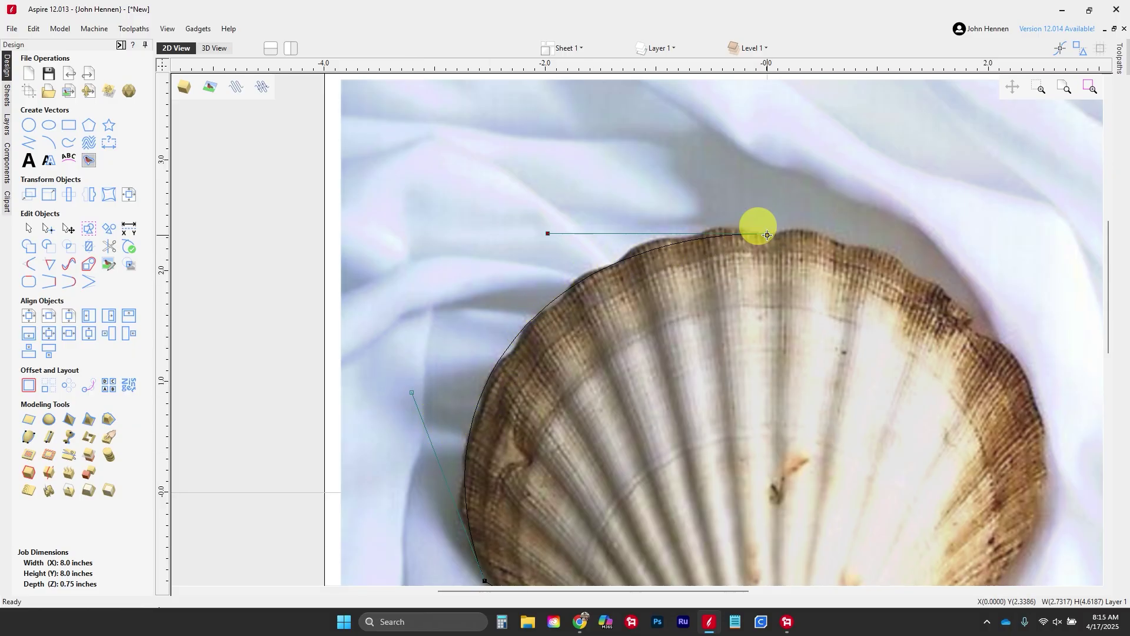
left_click_drag(766, 235, 767, 222)
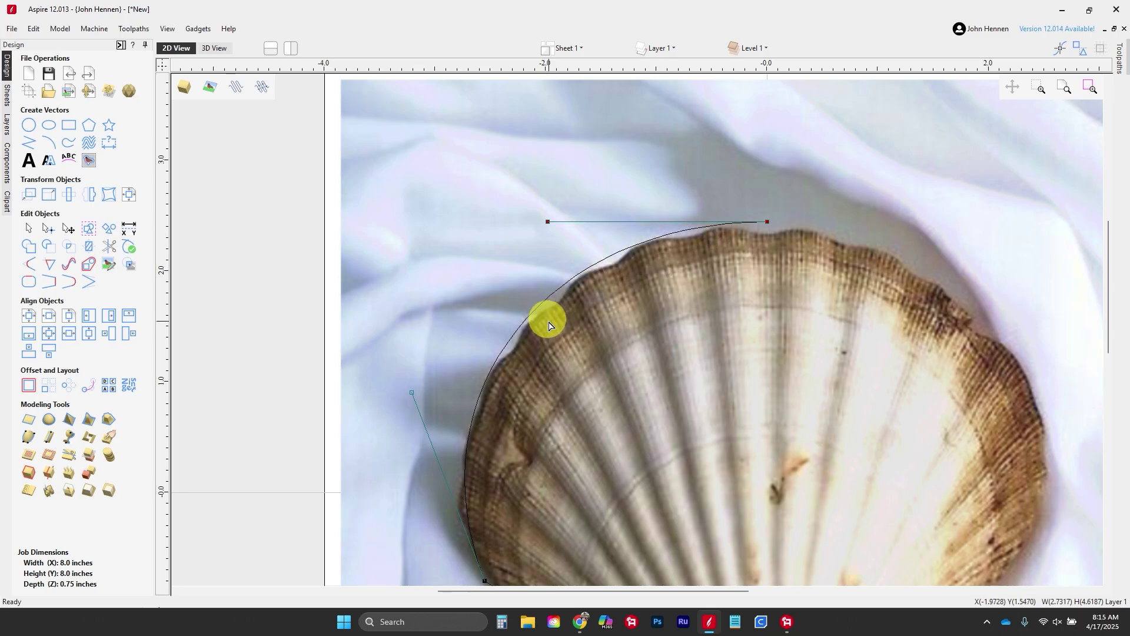
Curve the outline's short bottom span so it follows the shell's rounded base at the centre line
scroll(548, 326, "down", 2)
scroll(548, 325, "down", 2)
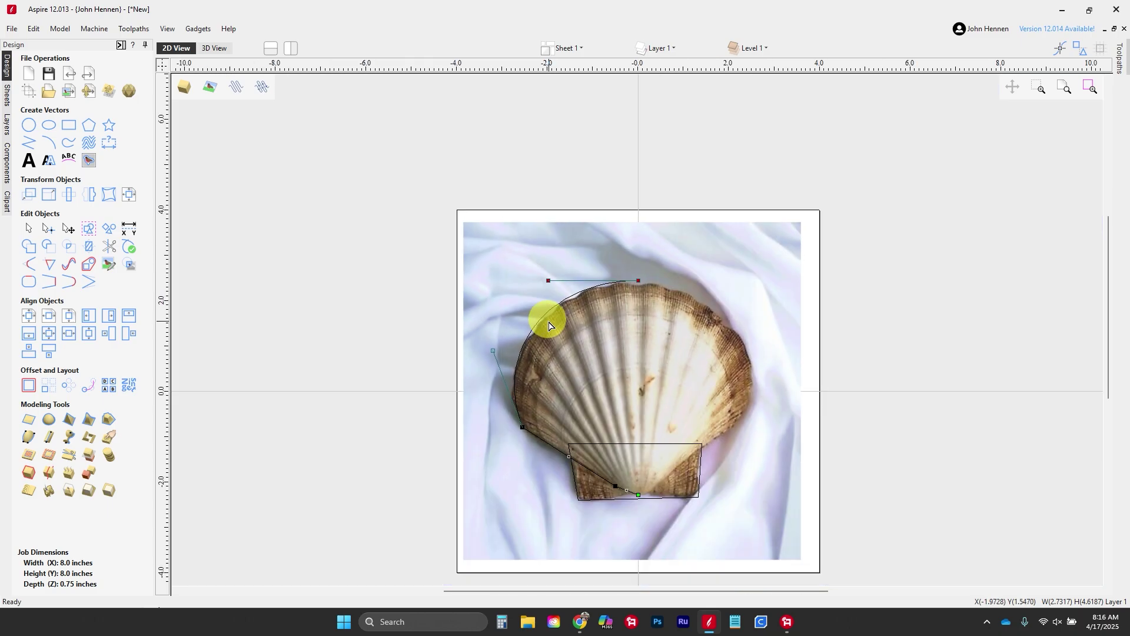
scroll(675, 542, "up", 8)
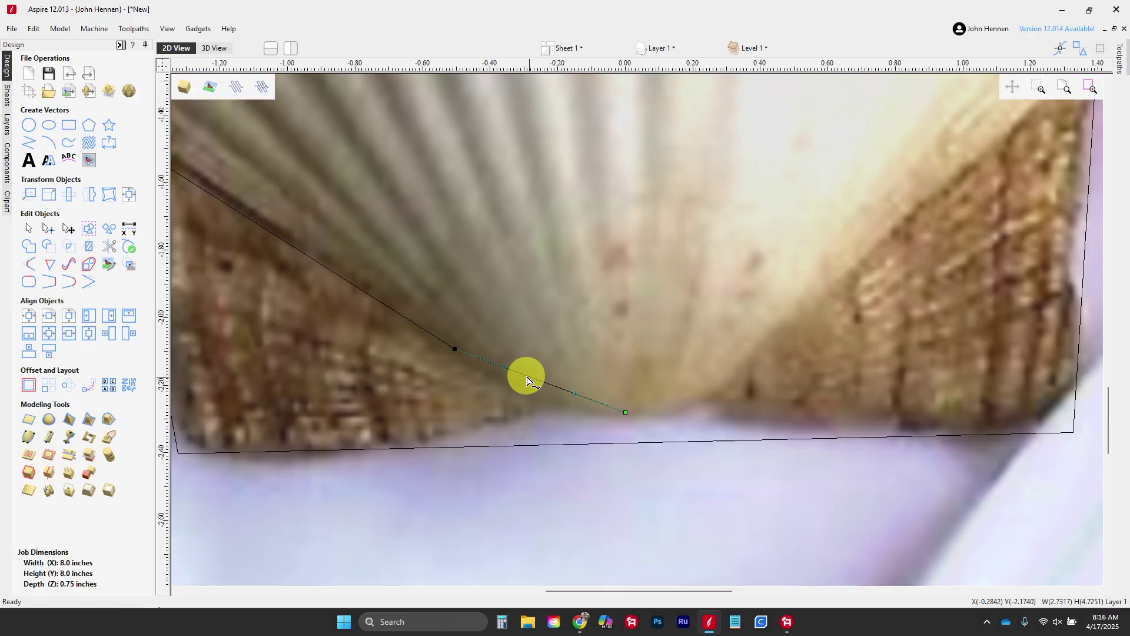
left_click(508, 375)
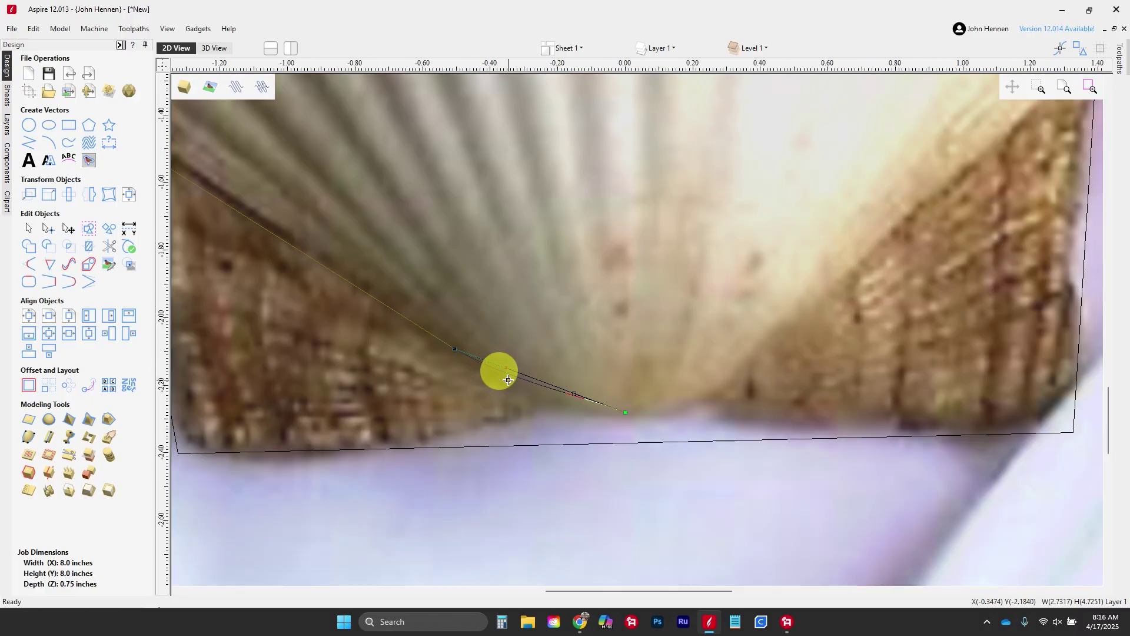
mouse_move(506, 380)
left_mouse_down()
mouse_move(570, 403)
mouse_move(570, 392)
mouse_move(567, 408)
mouse_move(547, 403)
mouse_move(577, 414)
mouse_move(496, 375)
left_mouse_up()
scroll(716, 420, "down", 8)
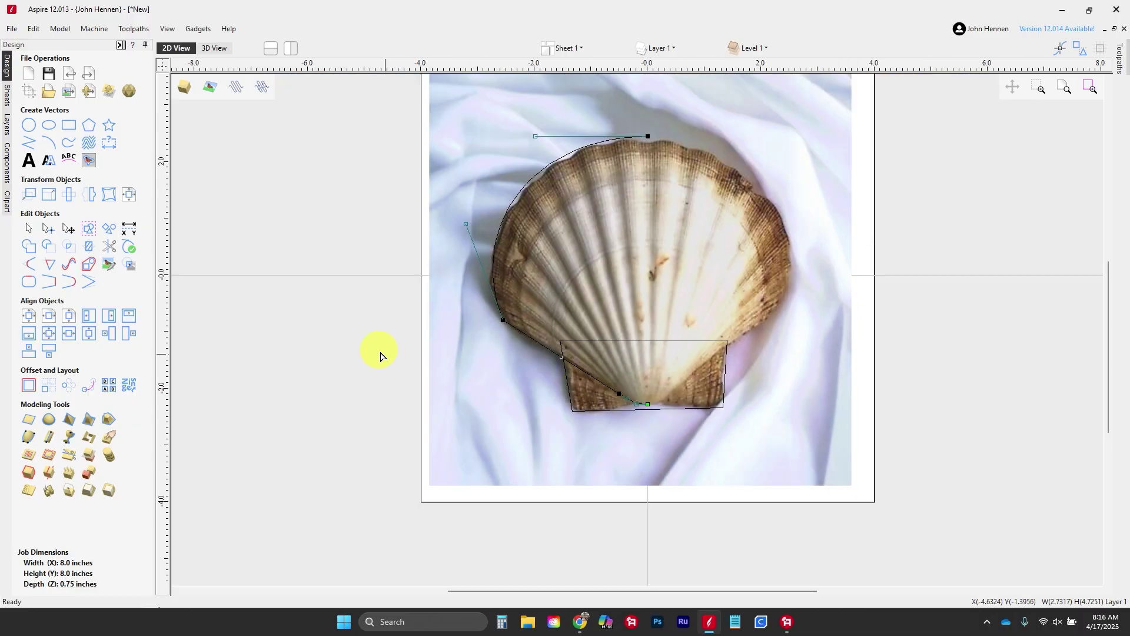
left_click(357, 345)
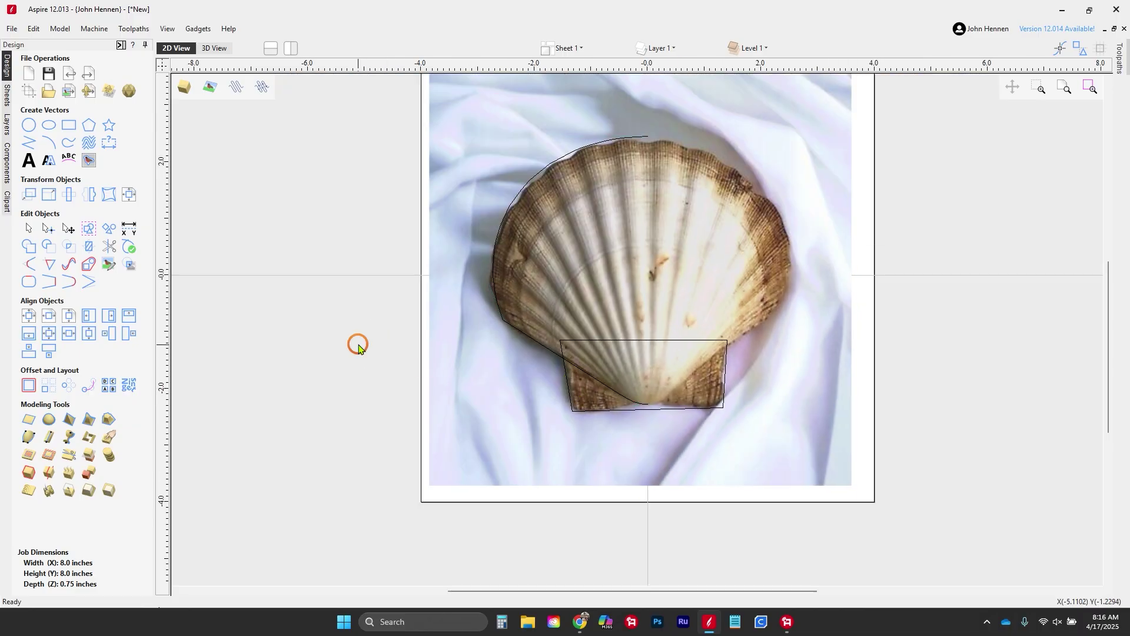
Mirror a copy of the half outline to the right, flipped about the job centre
left_click(496, 241)
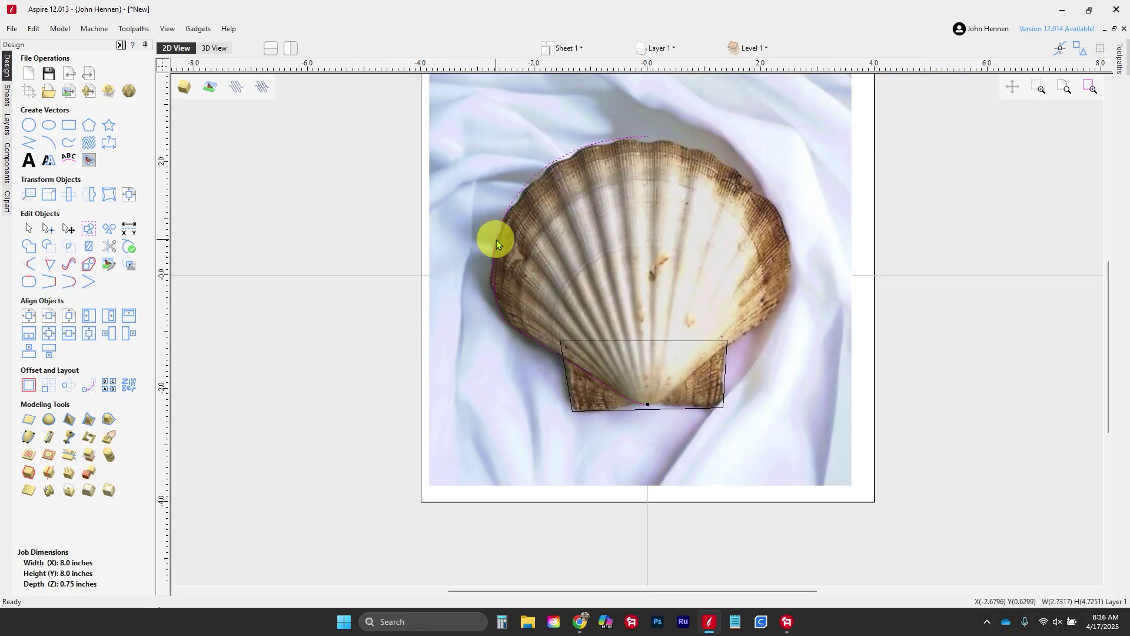
left_click(95, 196)
left_click(117, 138)
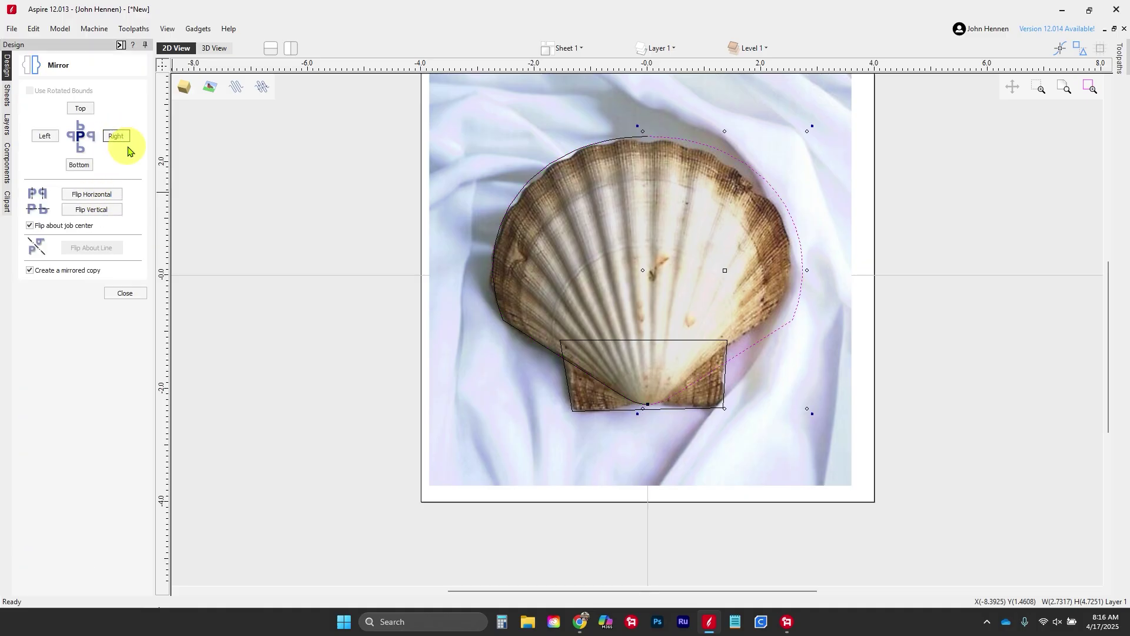
left_click(125, 293)
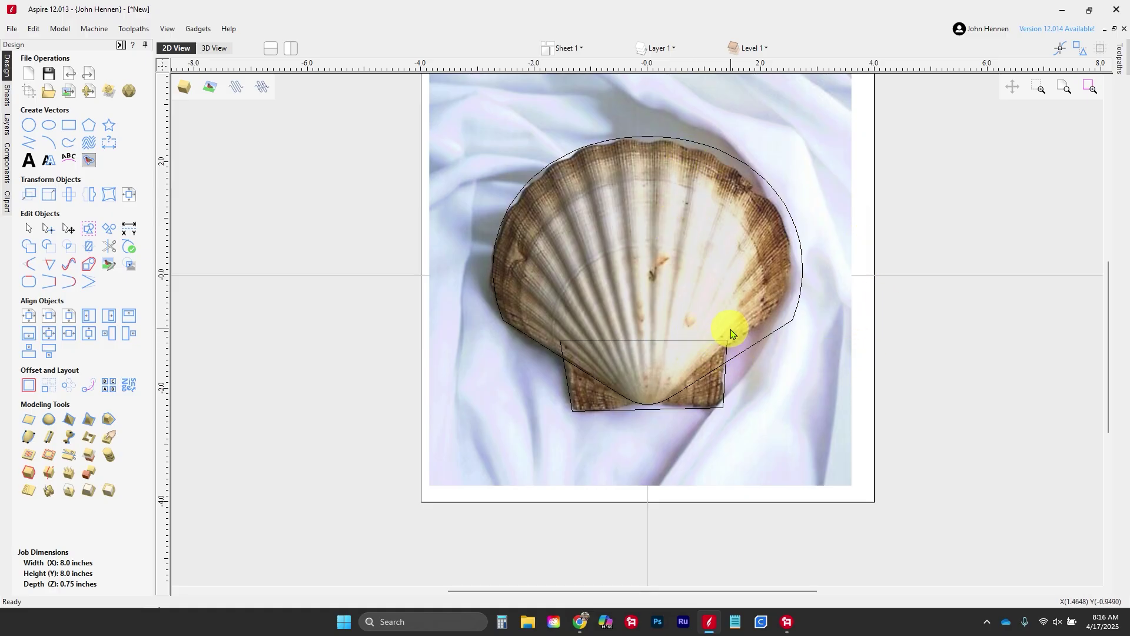
Node-edit the mirrored half, moving its lower-right corner inward and reshaping the curve handles to fit the shell's right rim
left_click(749, 346)
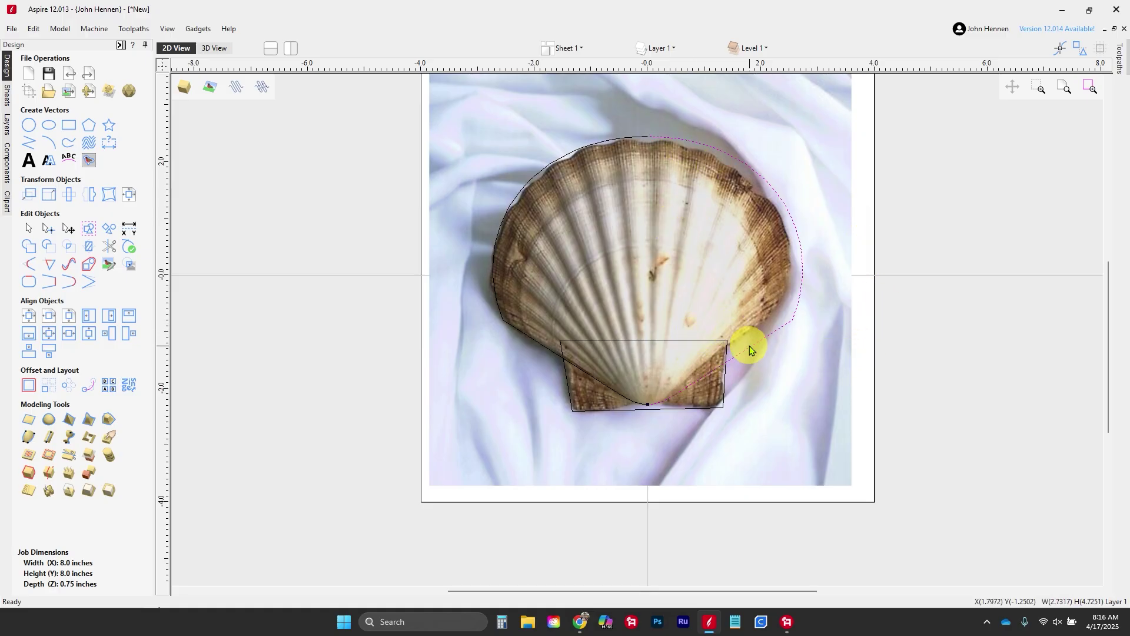
key("n")
left_click_drag(795, 320, 776, 314)
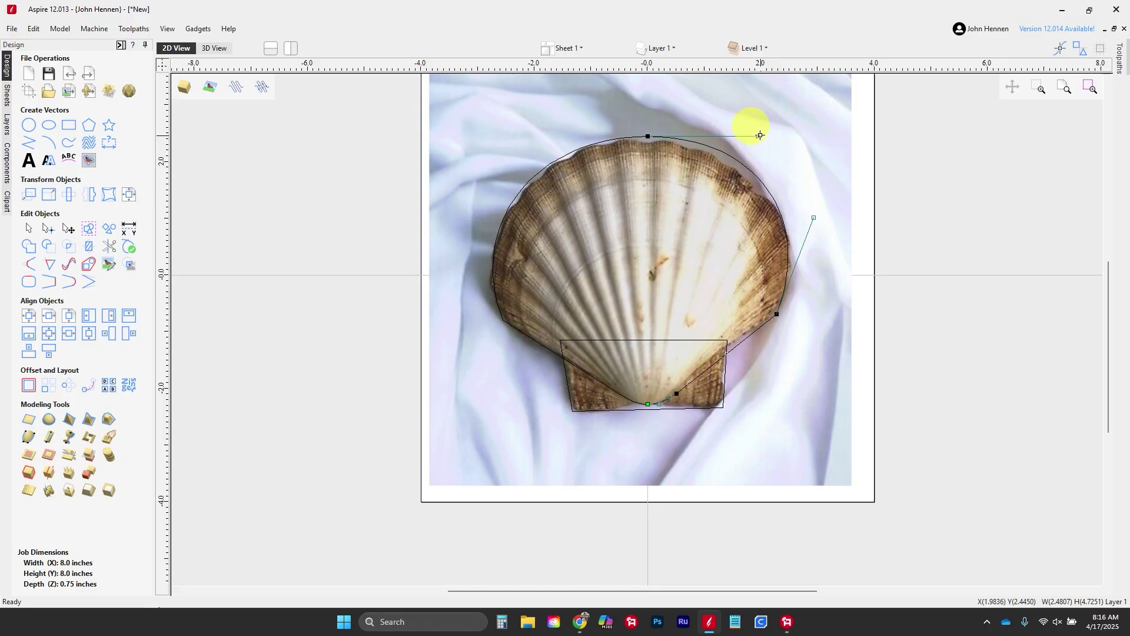
left_click(816, 218)
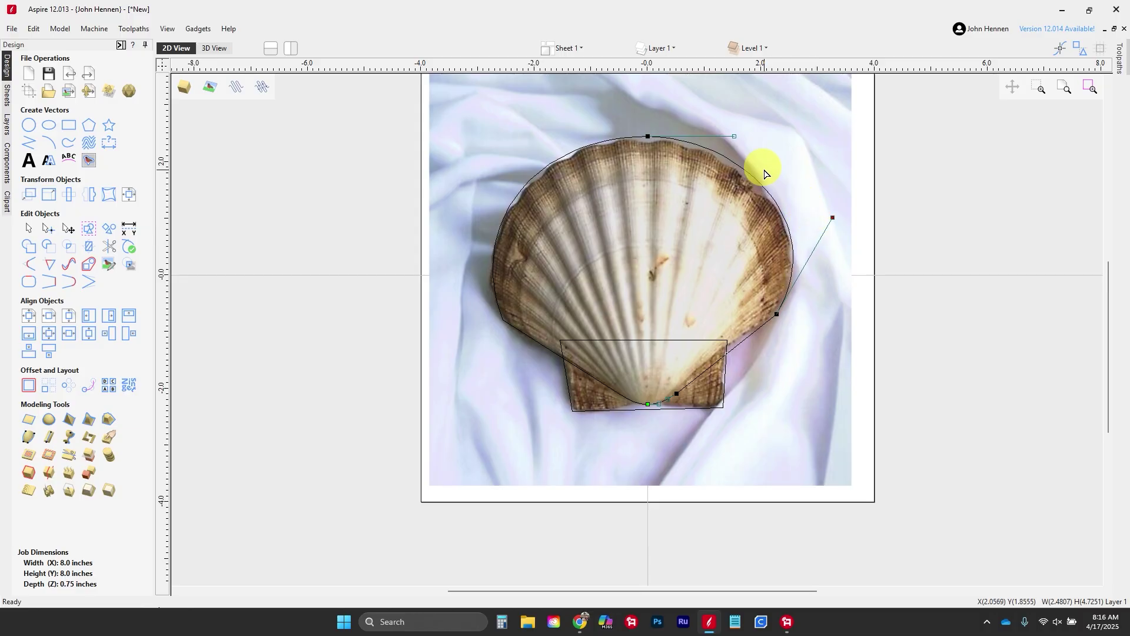
left_click(292, 344)
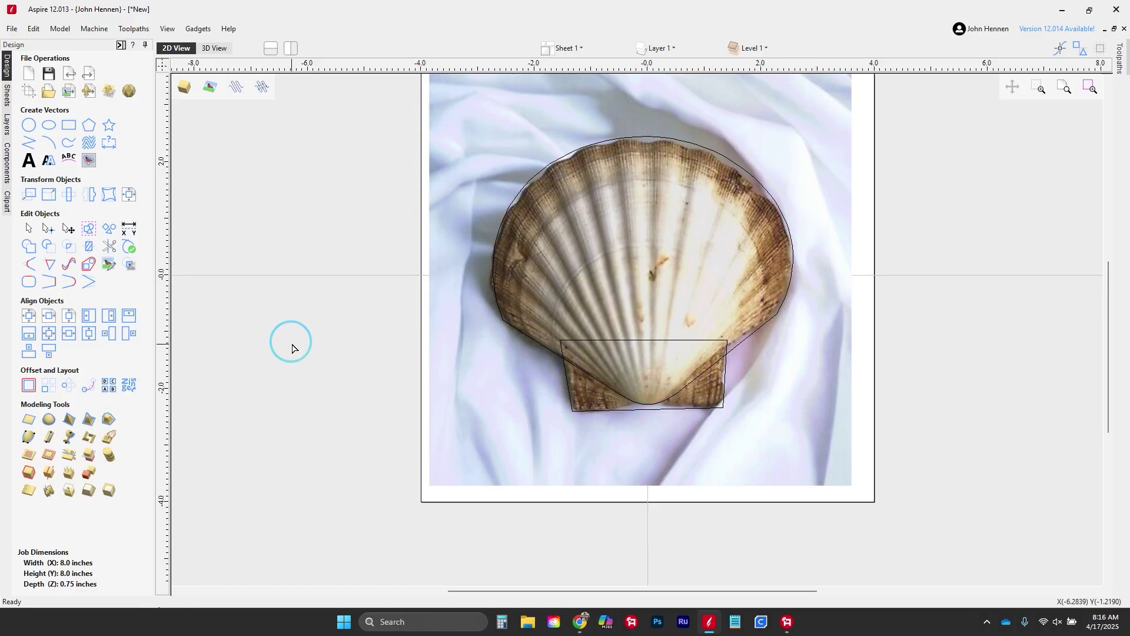
Hide the shell bitmap and draw a vertical line about 6.9 inches long through the outline and hinge at X 0
left_click(217, 96)
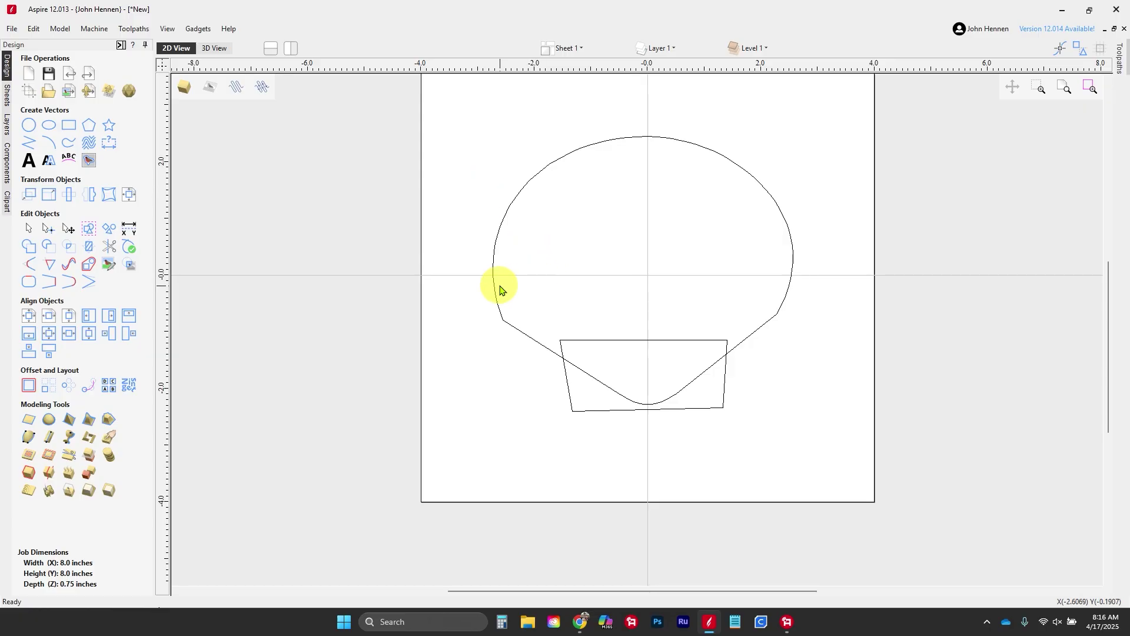
left_click(28, 143)
left_click(648, 93)
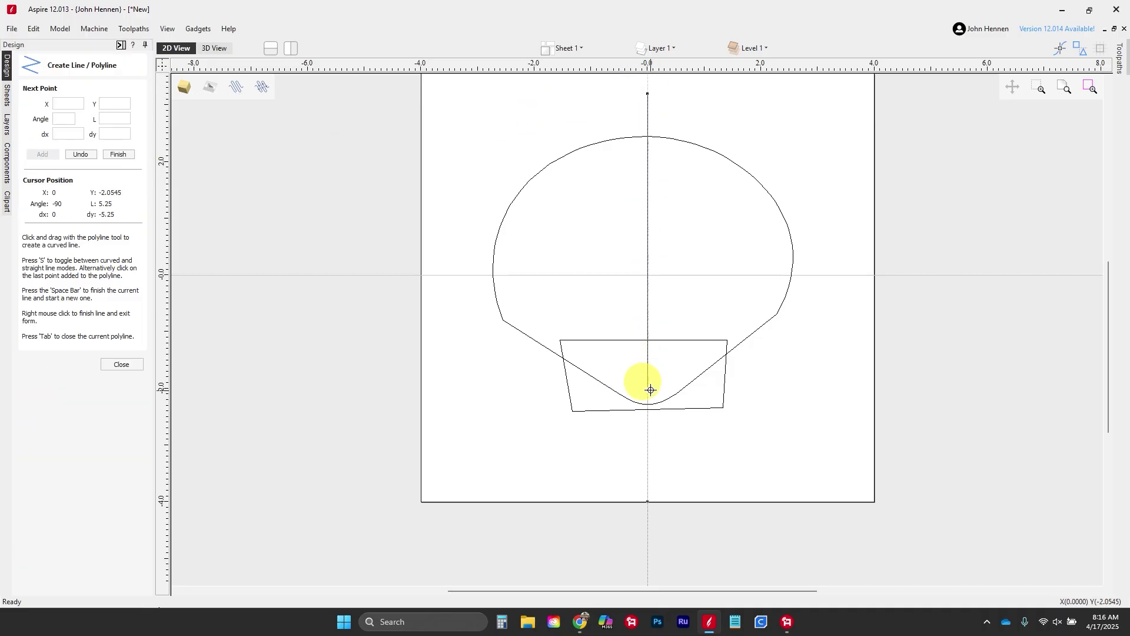
left_click(647, 484)
right_click(647, 485)
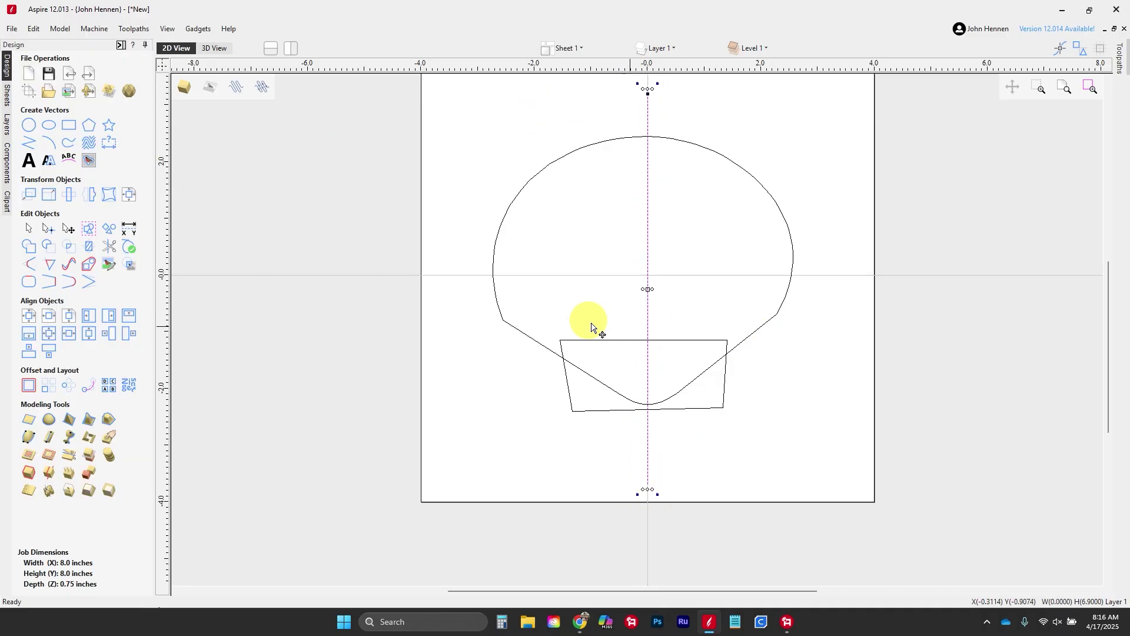
Trim away the parts of the shell outline and hinge that lie right of the vertical centre line
left_click(121, 250)
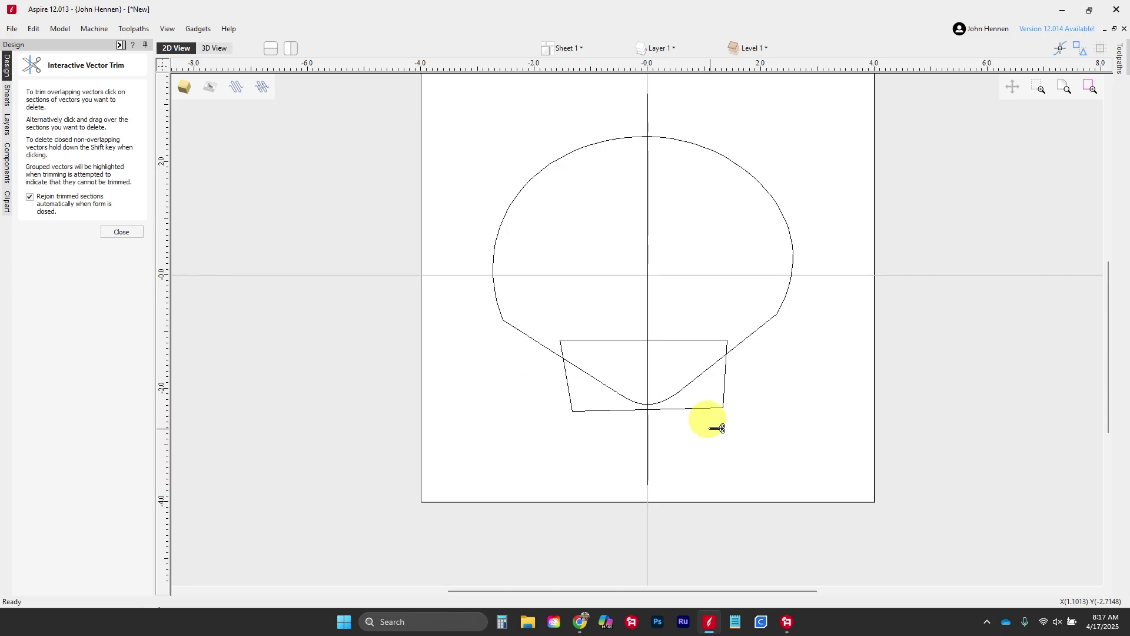
mouse_move(721, 422)
left_mouse_down()
mouse_move(703, 383)
mouse_move(694, 120)
left_mouse_up()
key("Escape")
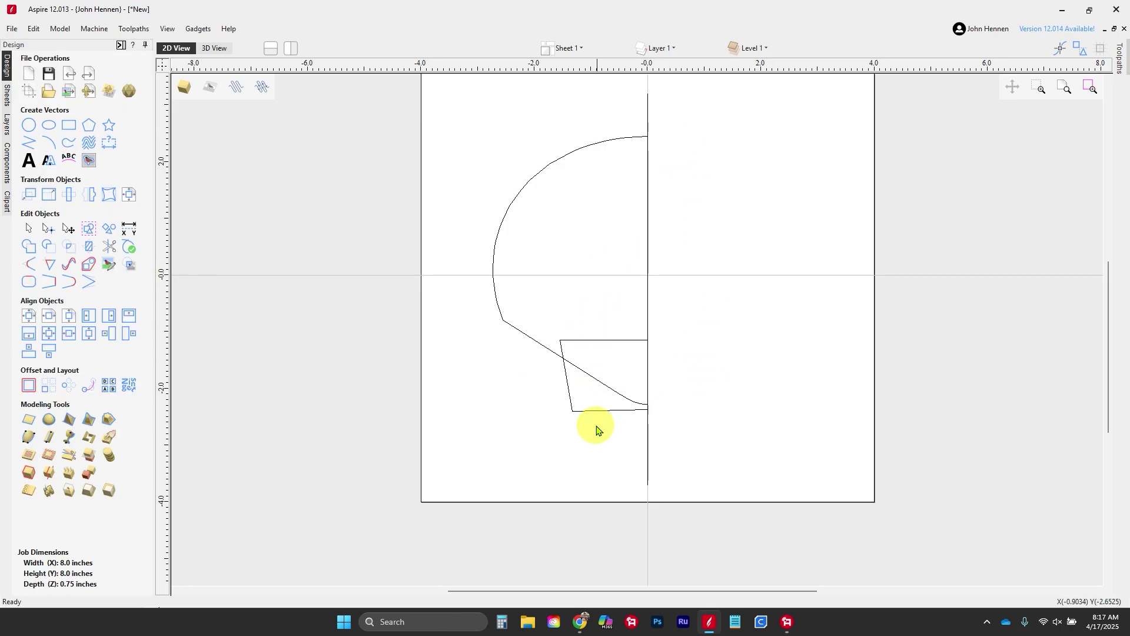
Mirror a copy of the half outline and half hinge to the right about the job centre, and delete the vertical centre line
left_click_drag(596, 439, 552, 338)
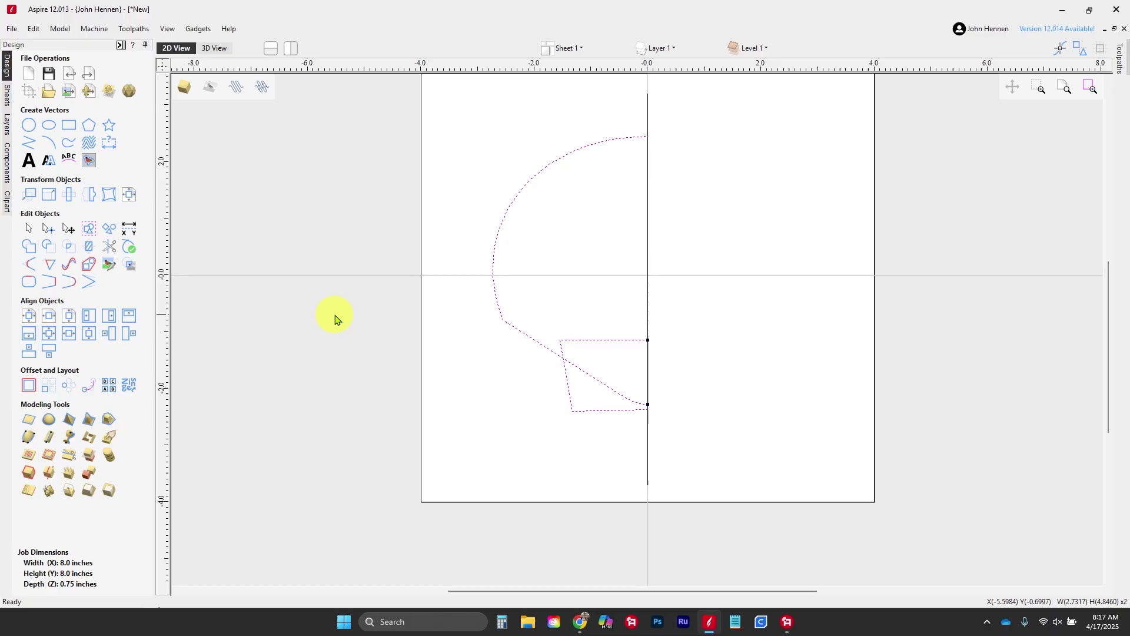
left_click(70, 195)
left_click(114, 135)
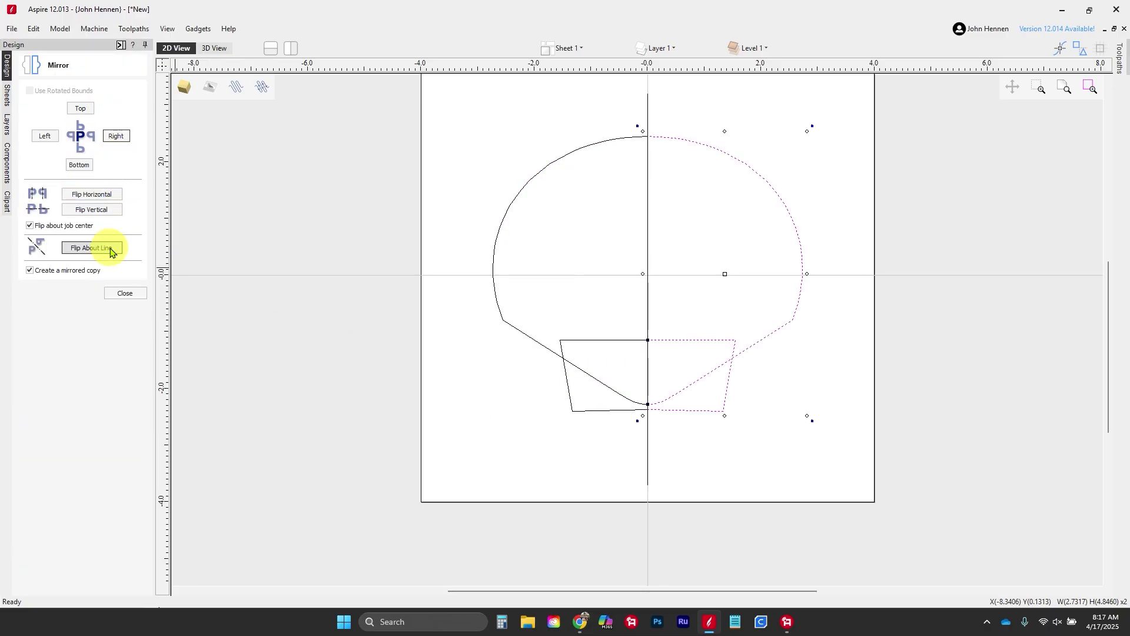
left_click(116, 293)
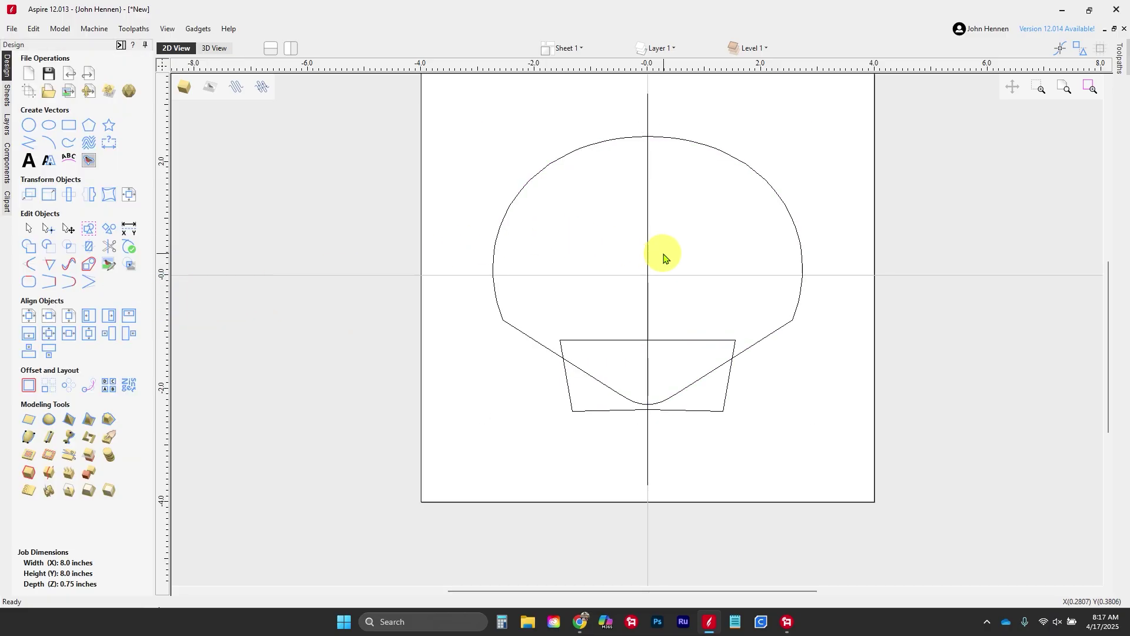
left_click(636, 257)
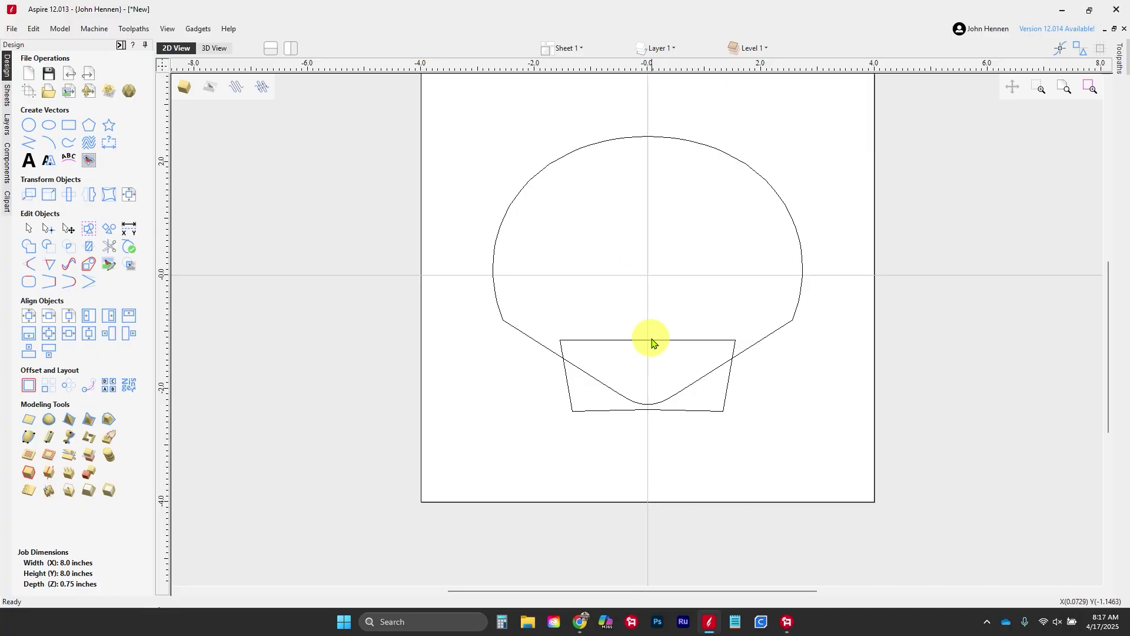
Inspect the separate outline and hinge halves, and try joining all four with a tolerance of 0.1 inches
left_click_drag(672, 430, 614, 312)
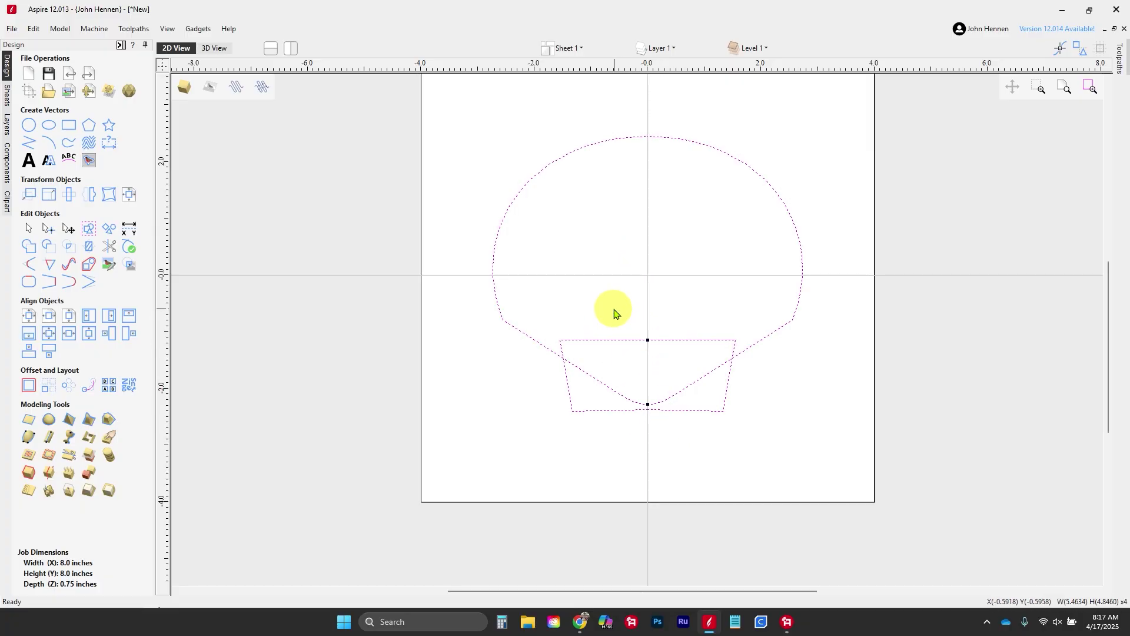
left_click(512, 195)
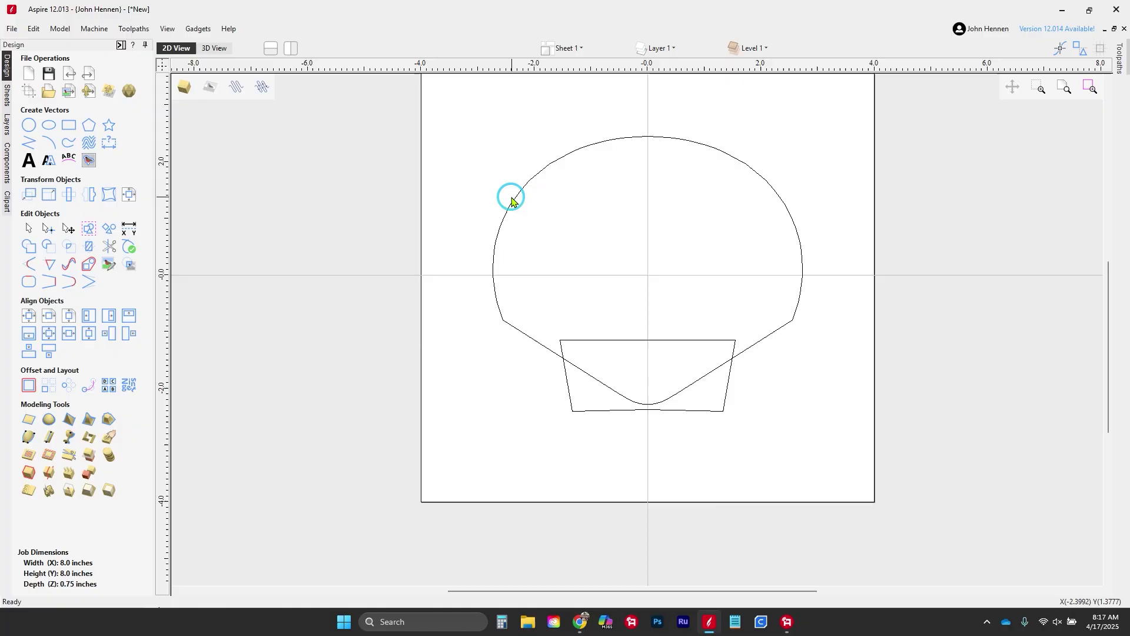
left_click(513, 205)
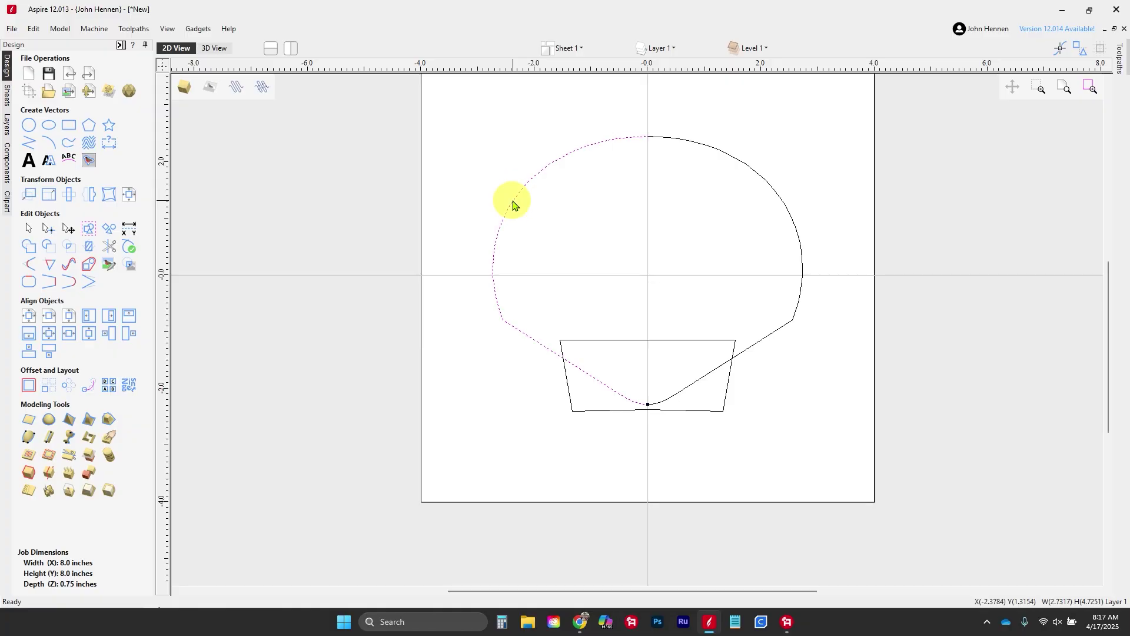
left_click(724, 154)
left_click(693, 340)
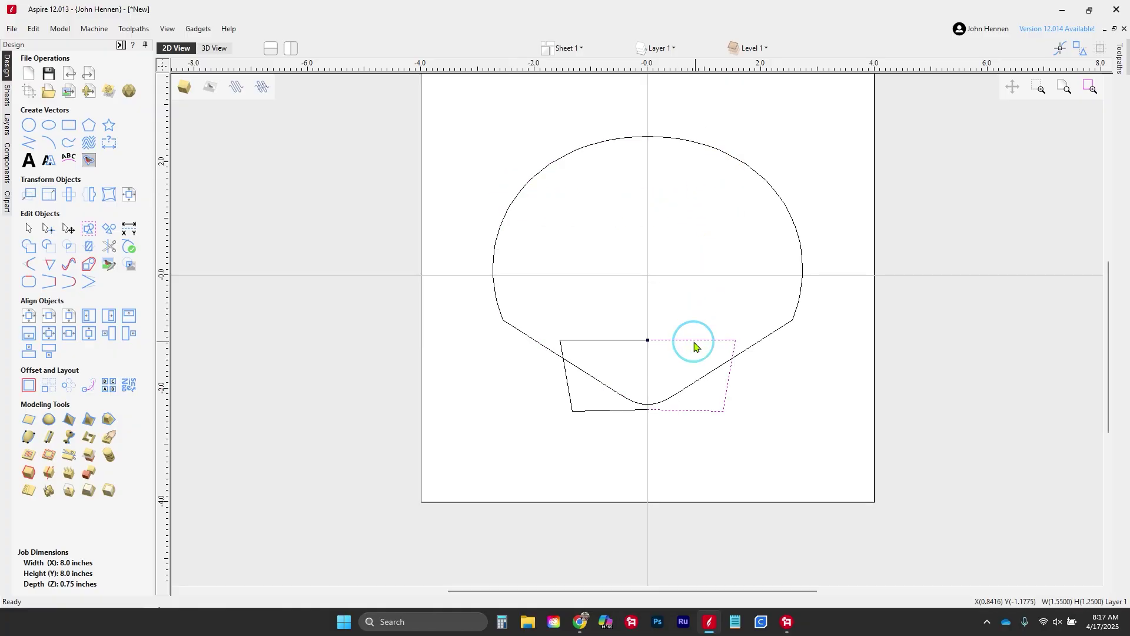
left_click(618, 341)
left_click_drag(733, 456, 575, 250)
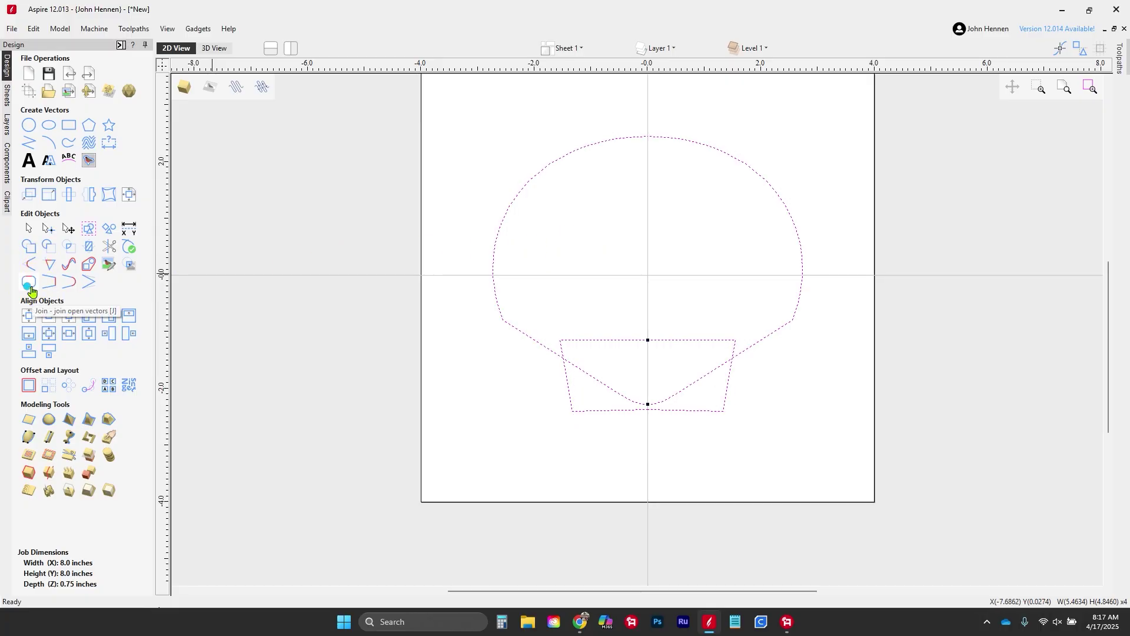
left_click(29, 283)
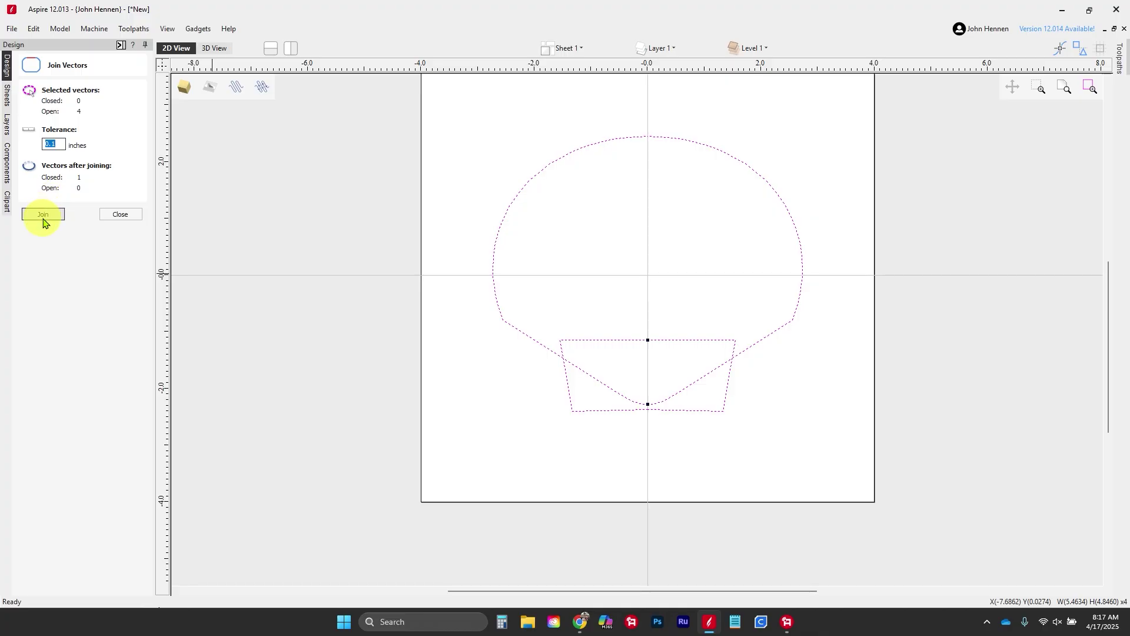
left_click(44, 219)
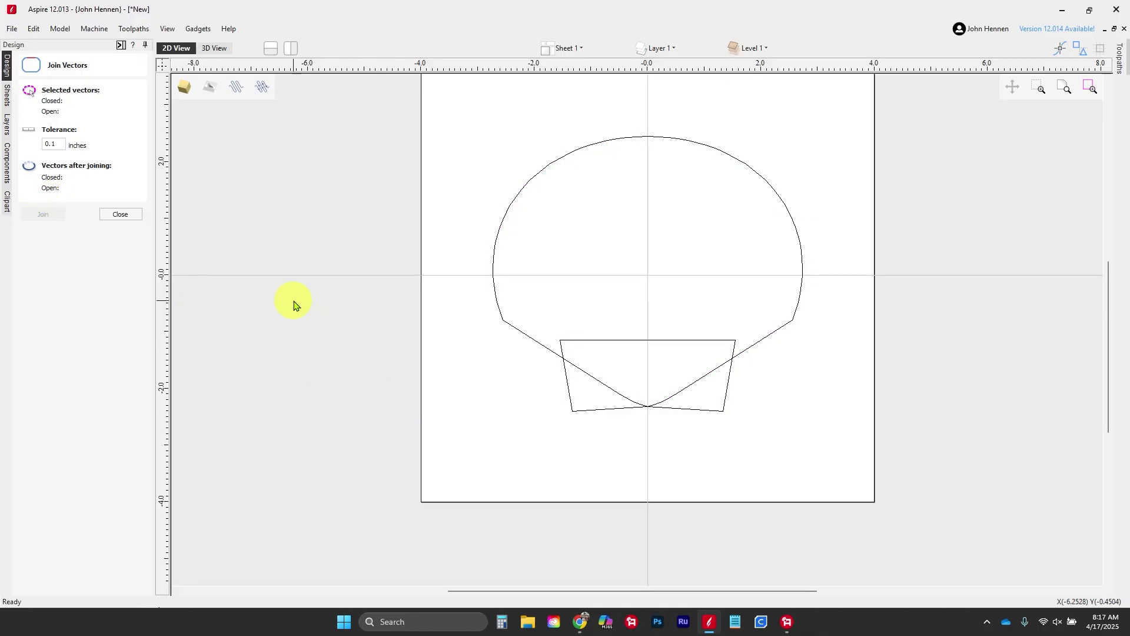
scroll(650, 405, "up", 4)
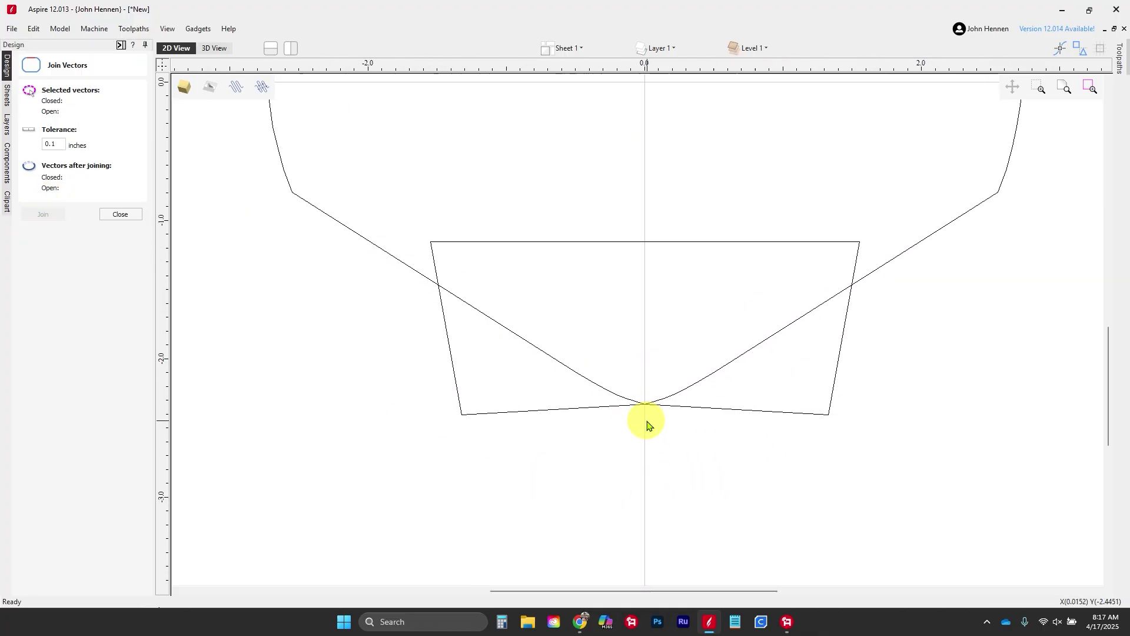
Join the outline halves and the hinge halves with a tolerance of 0.01 inches, and check each shape by selecting it
double_click(51, 143)
type("0")
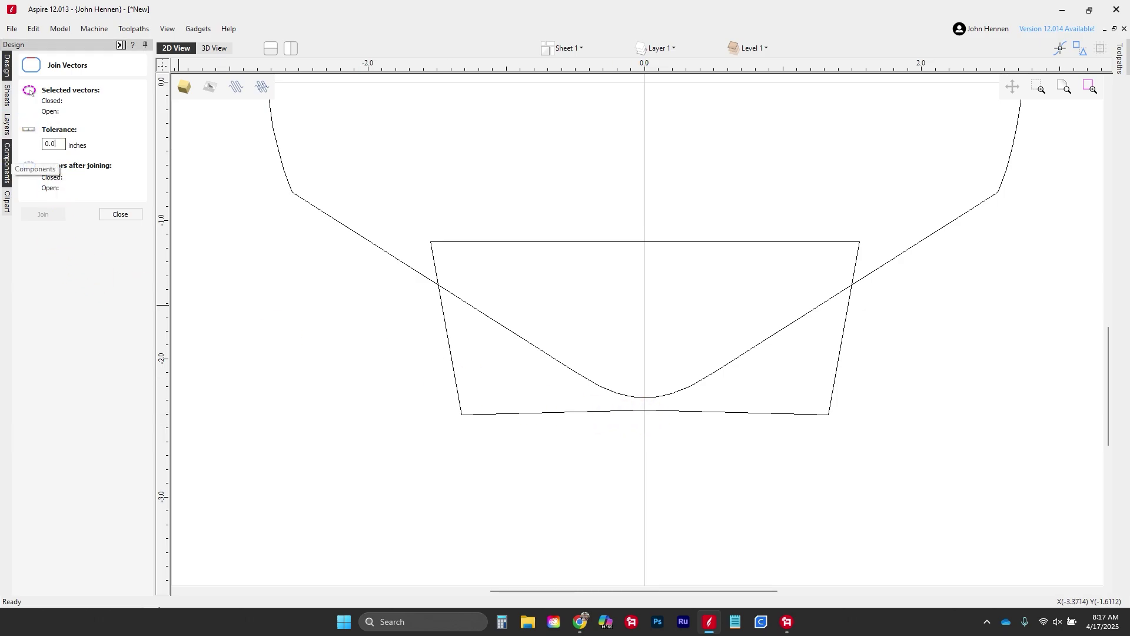
left_click_drag(779, 460, 649, 381)
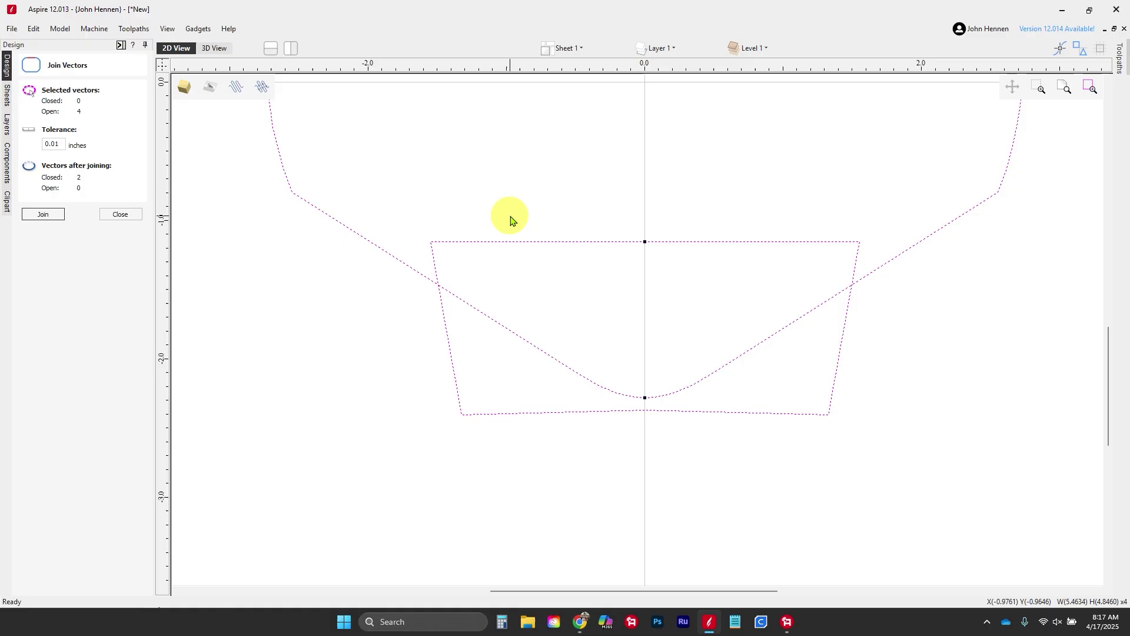
left_click(43, 215)
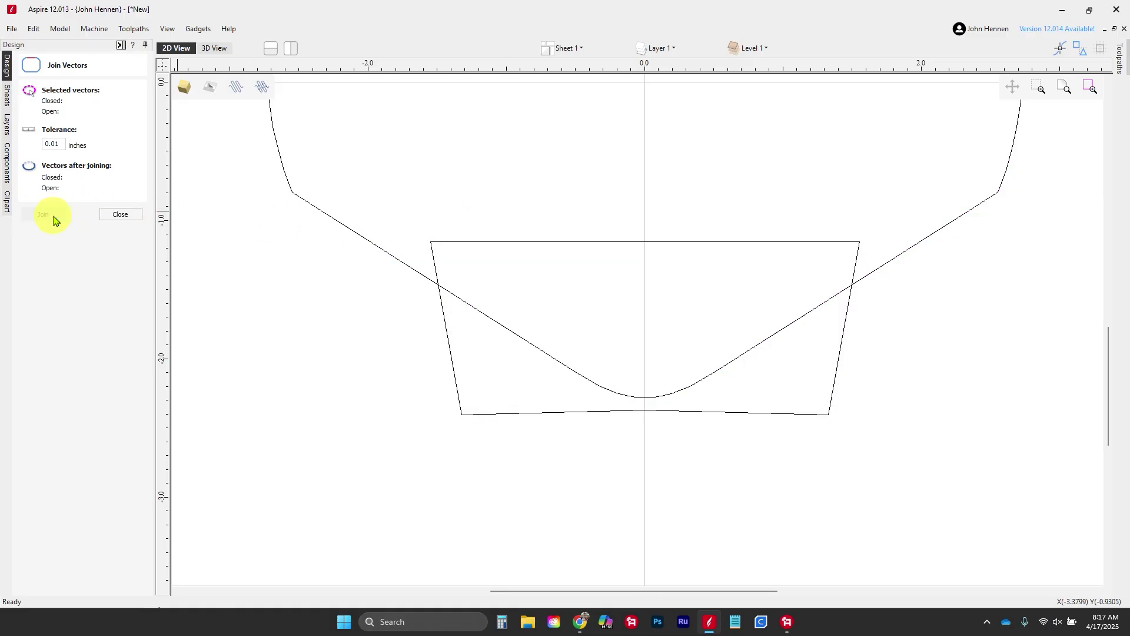
left_click(121, 214)
left_click(450, 355)
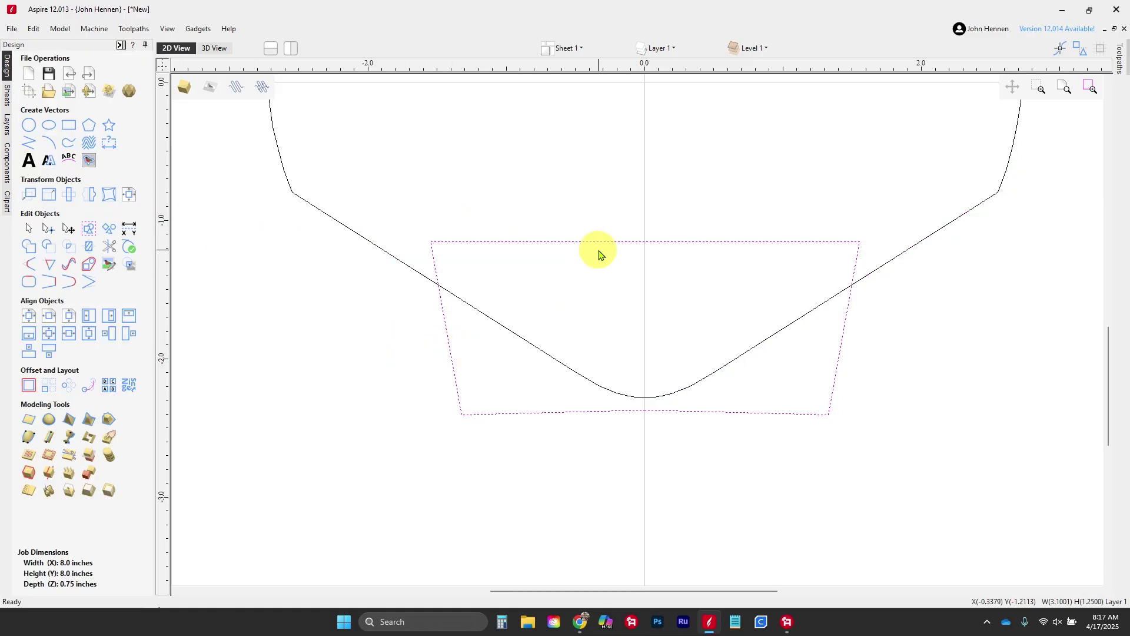
left_click(614, 393)
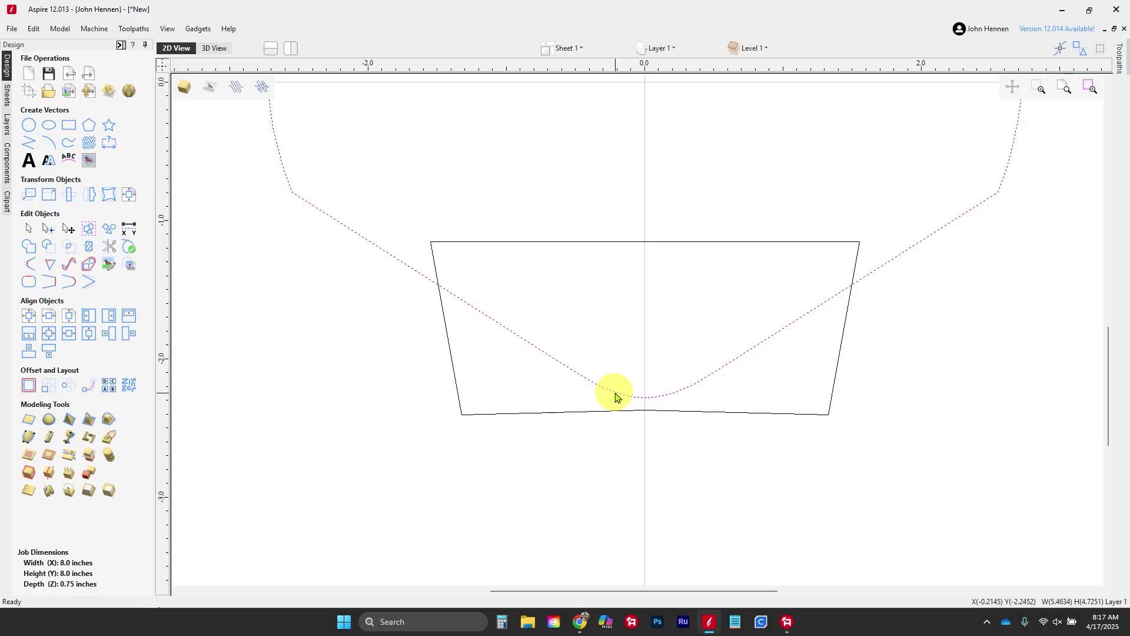
scroll(615, 395, "down", 5)
left_click(638, 447)
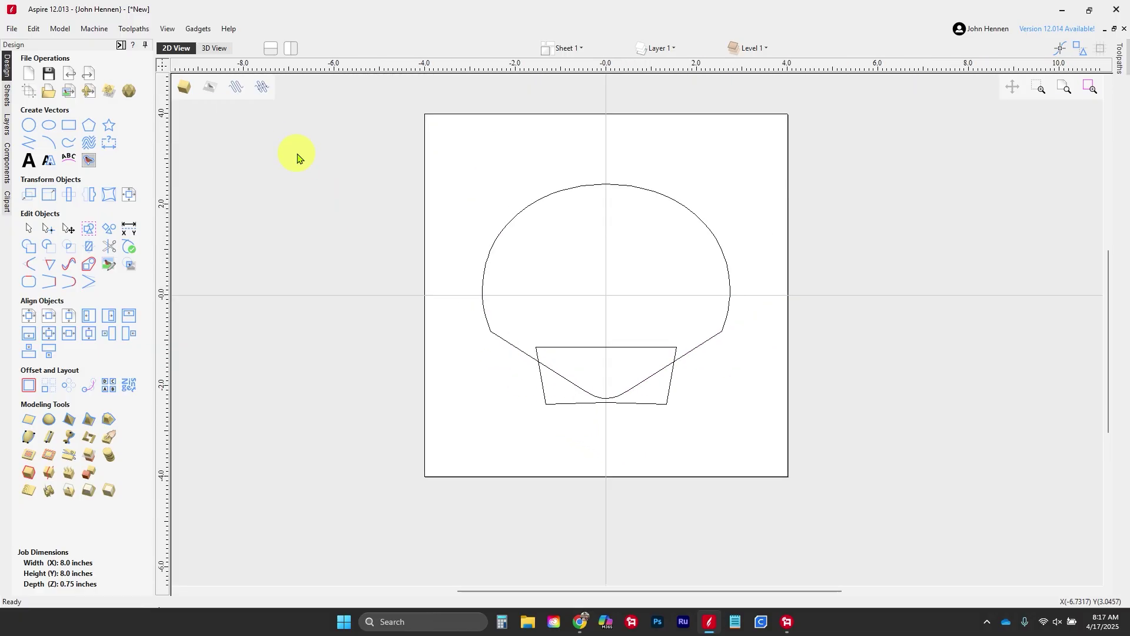
Show the shell bitmap and draw a vertical line about 4.7 inches long at X 0, from the outline's base to its top
left_click(212, 87)
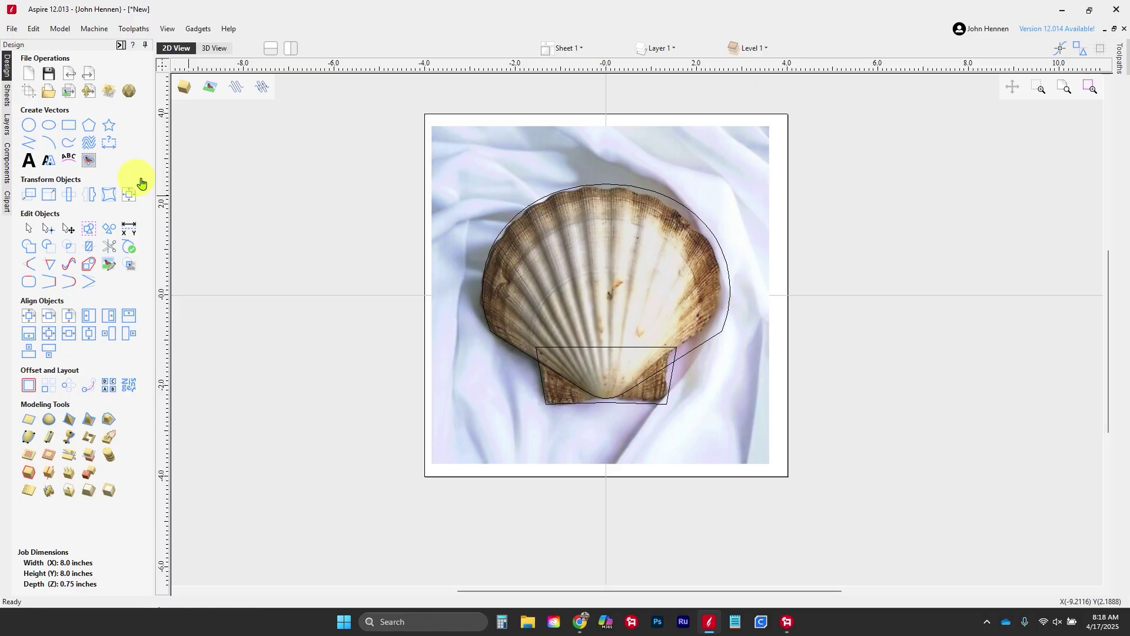
scroll(630, 422, "up", 2)
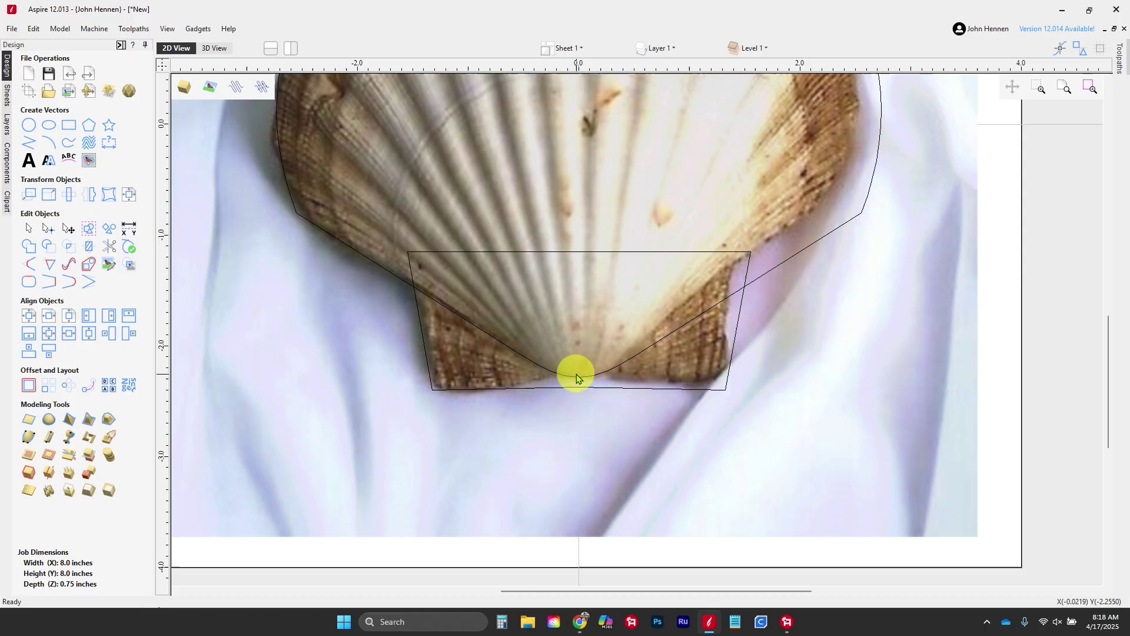
left_click(28, 143)
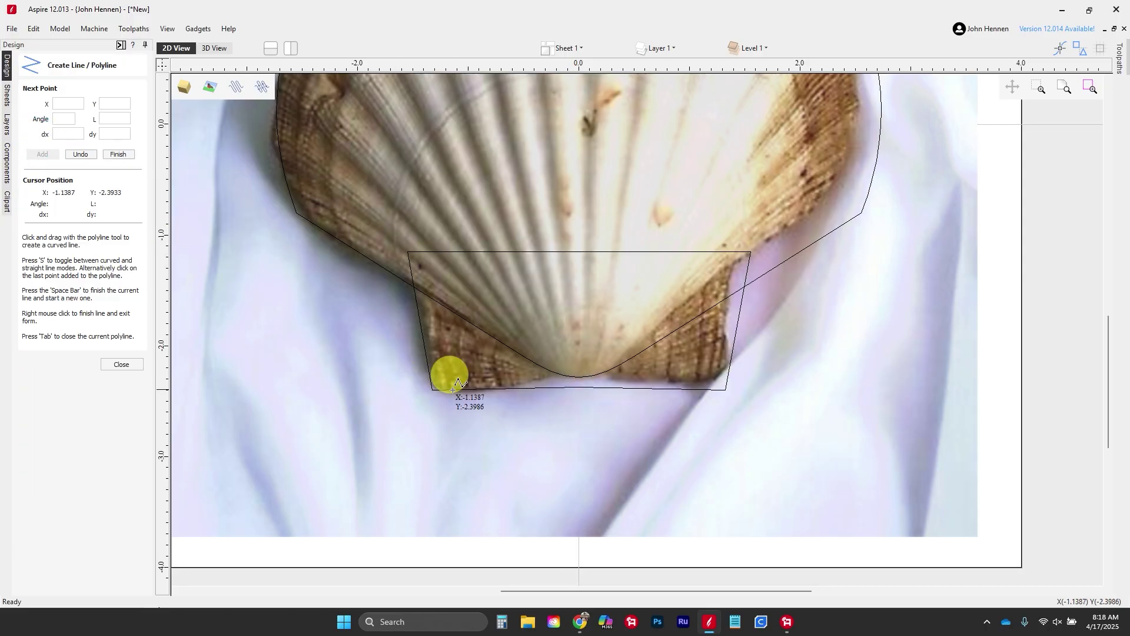
left_click(581, 375)
scroll(575, 378, "down", 3)
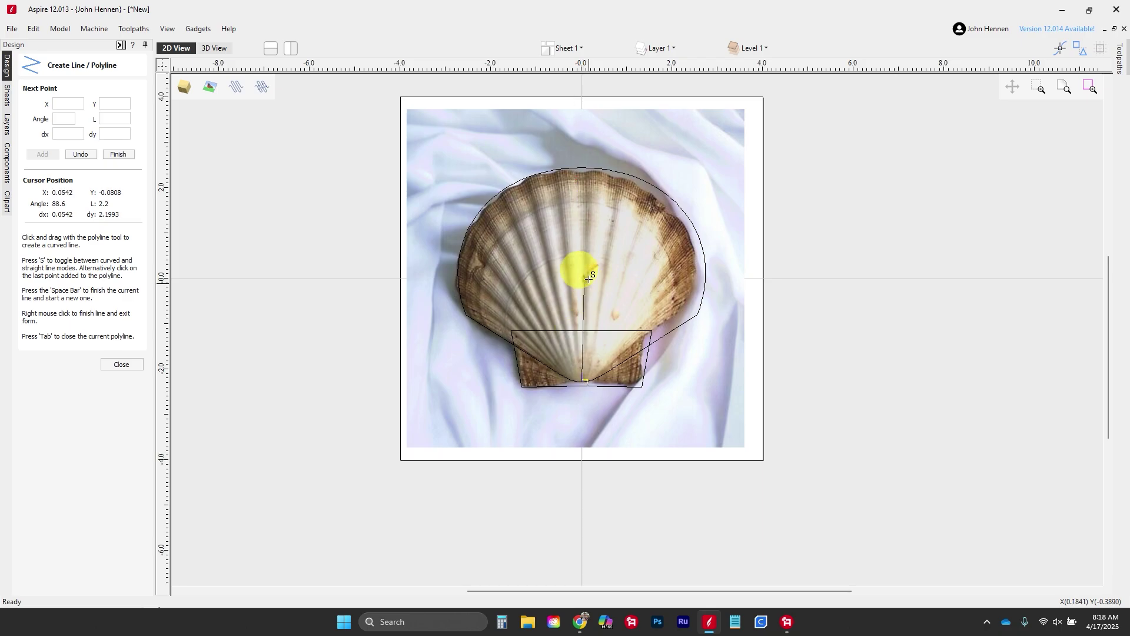
scroll(585, 139, "up", 4)
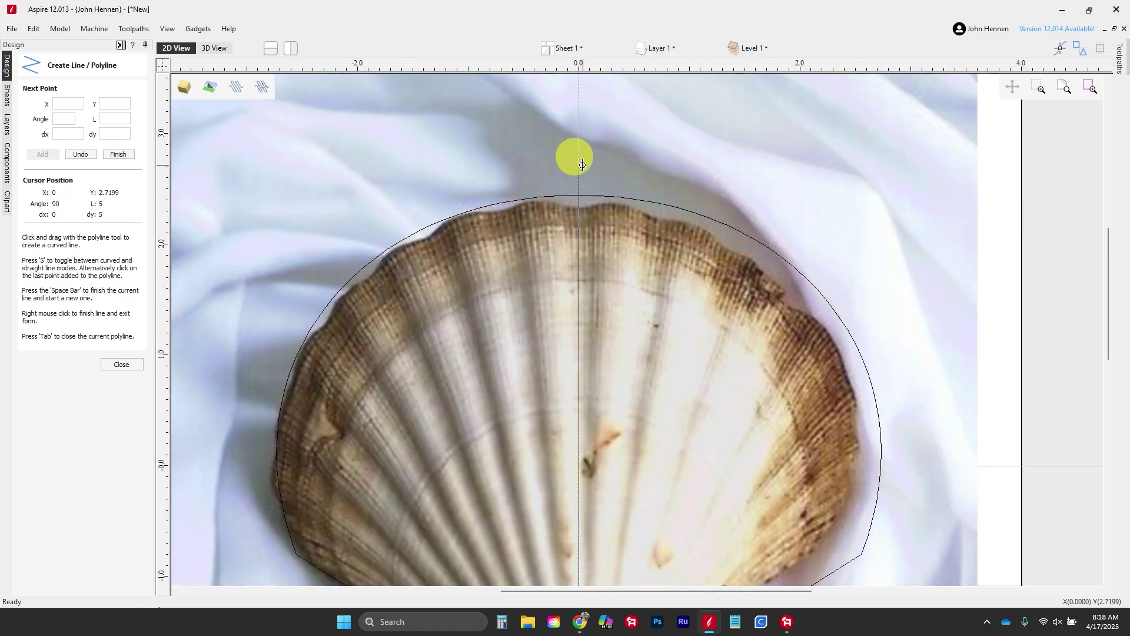
left_click(581, 194)
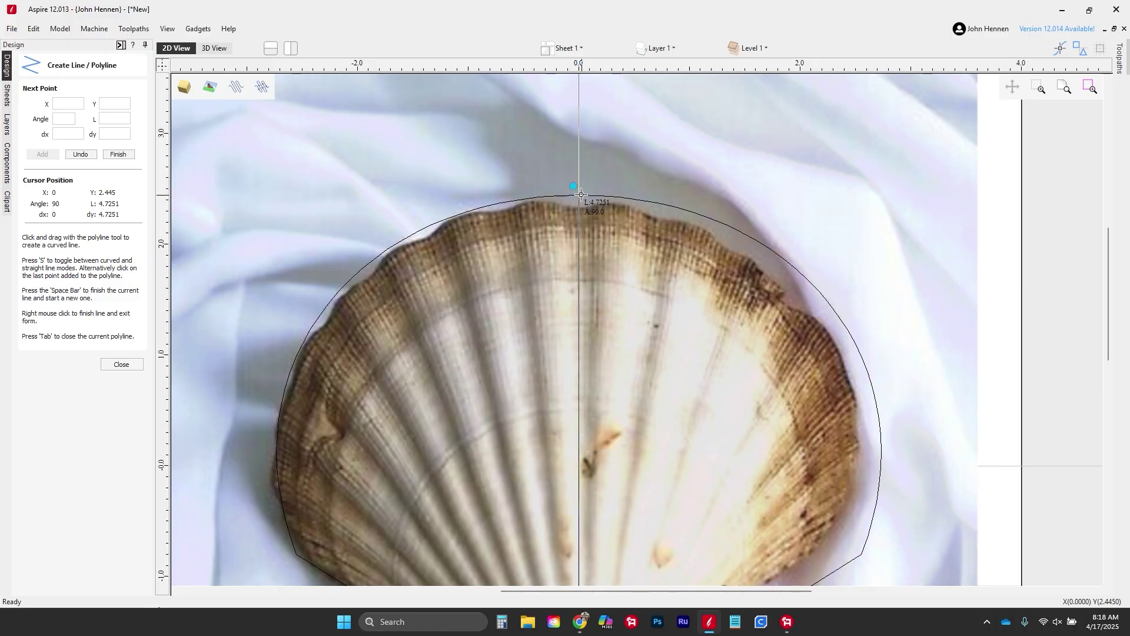
scroll(580, 182, "down", 2)
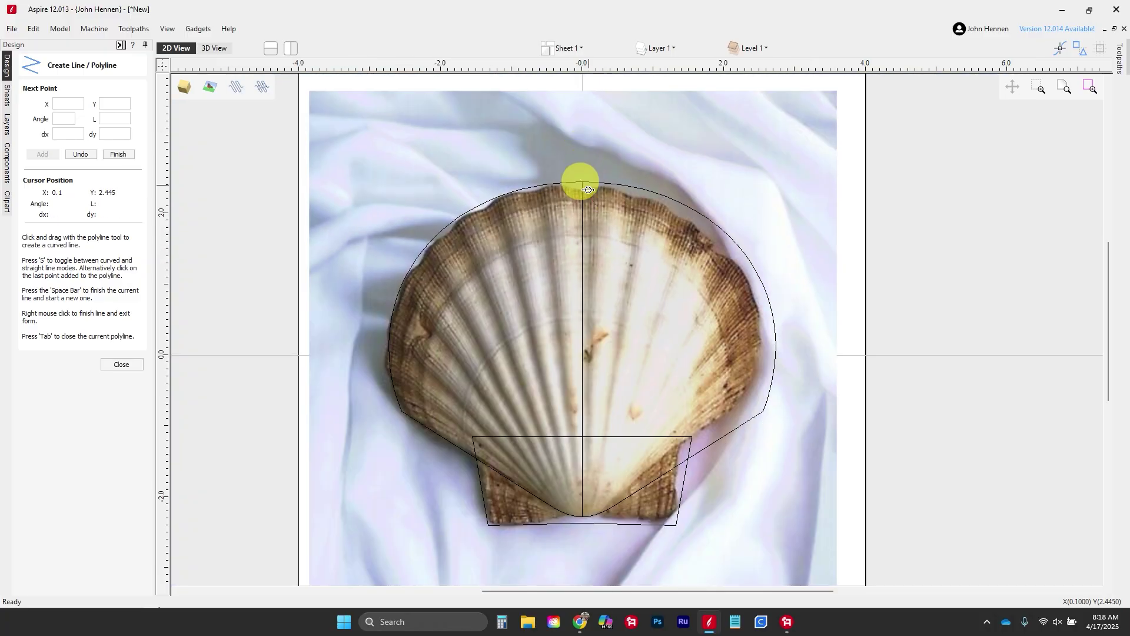
Draw a rib line from the outline's base point to its upper edge right of centre, about 4.7 inches long at about 81 degrees
scroll(572, 523, "up", 2)
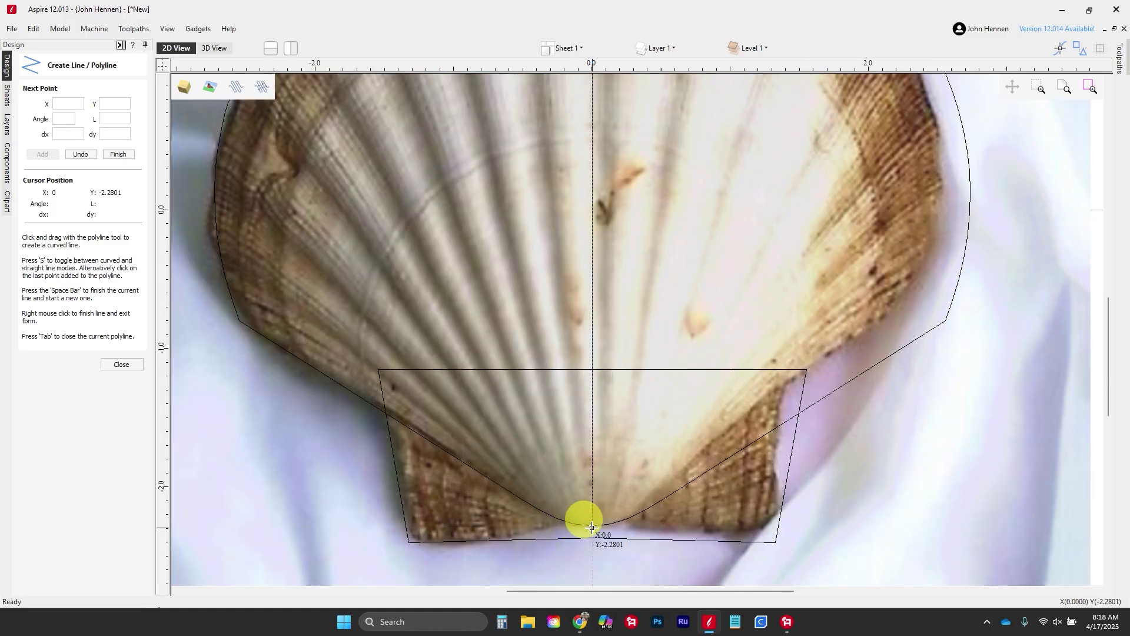
left_click(591, 527)
scroll(585, 515, "down", 2)
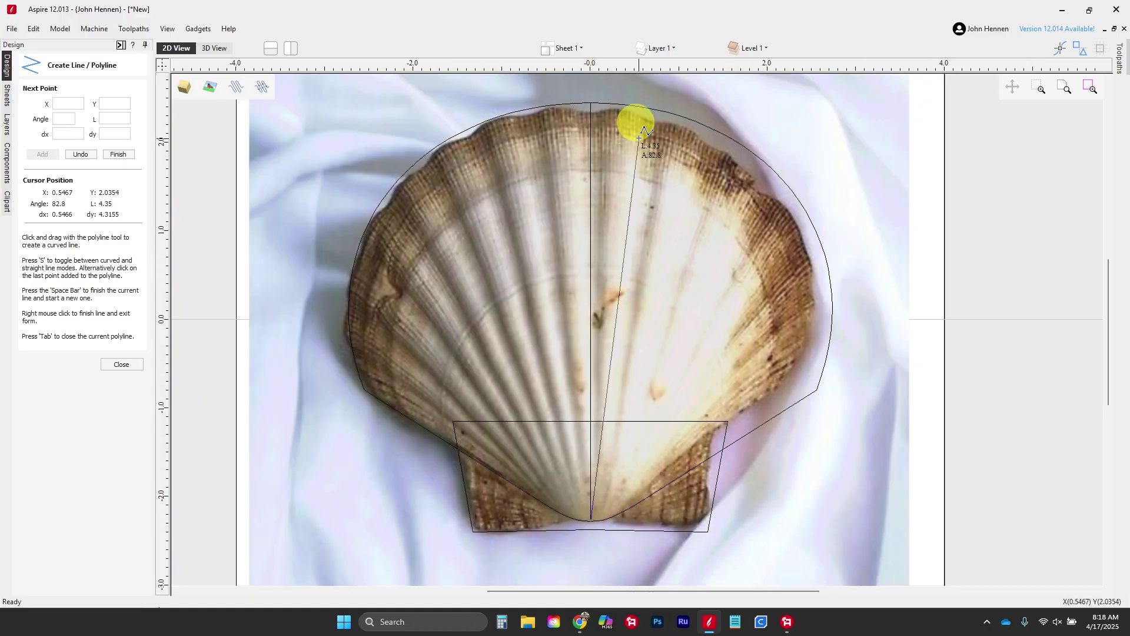
left_click(656, 108)
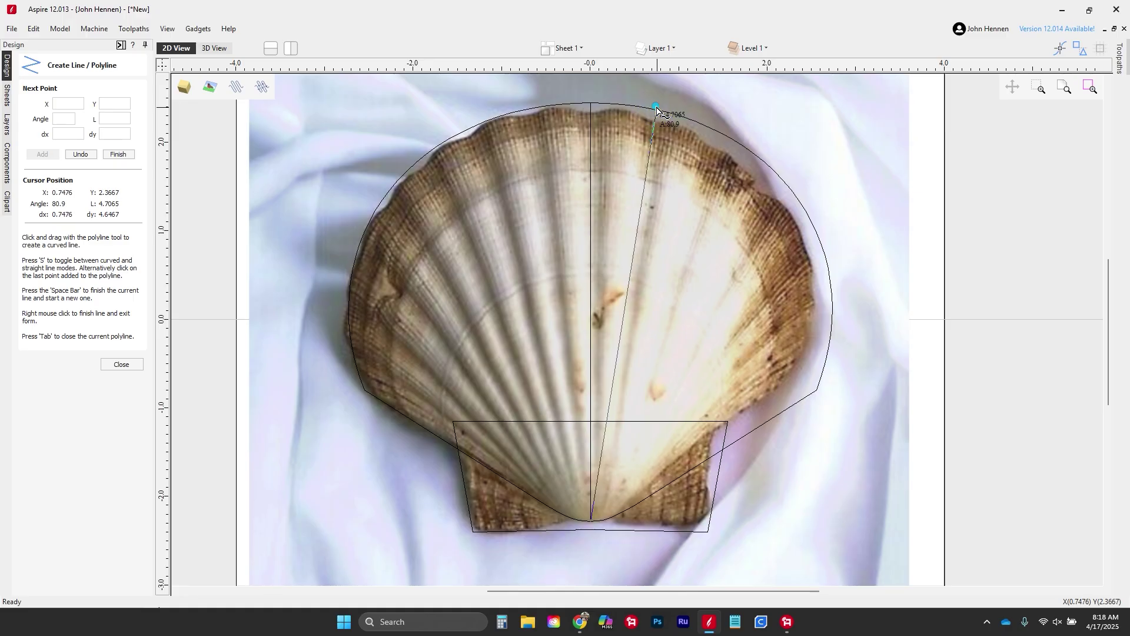
right_click(657, 110)
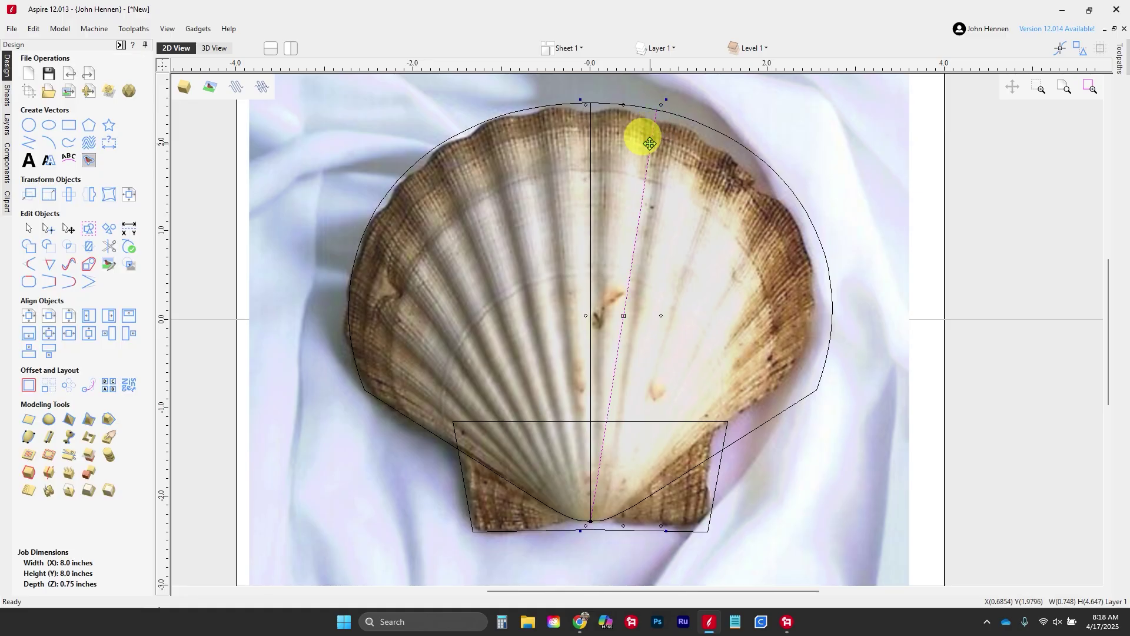
scroll(647, 141, "down", 2)
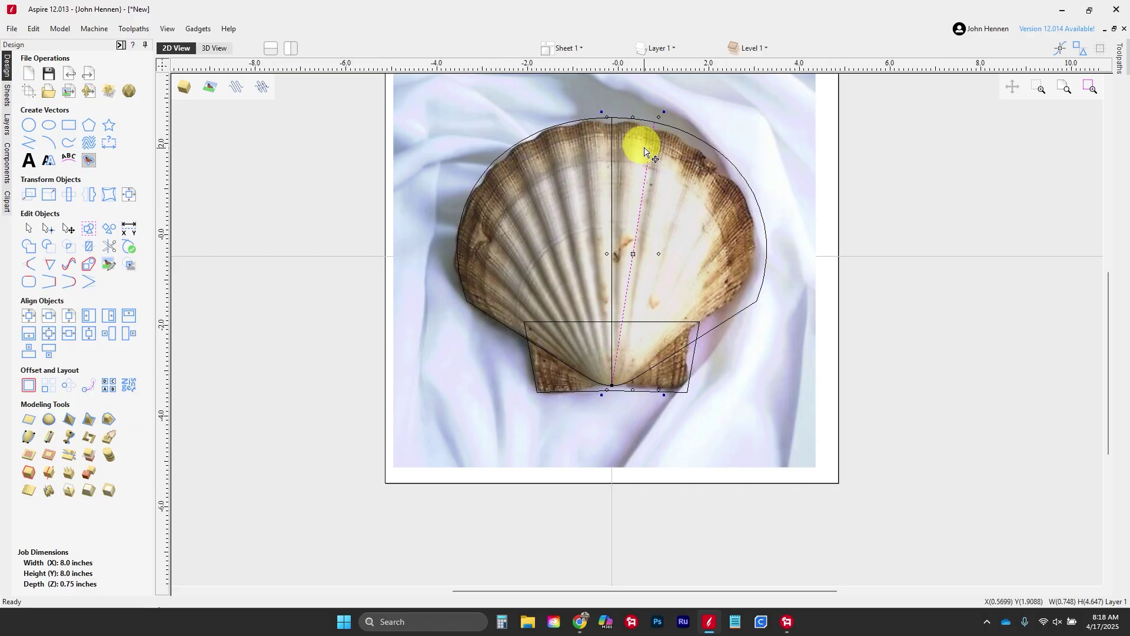
scroll(648, 144, "down", 2)
left_click(436, 328)
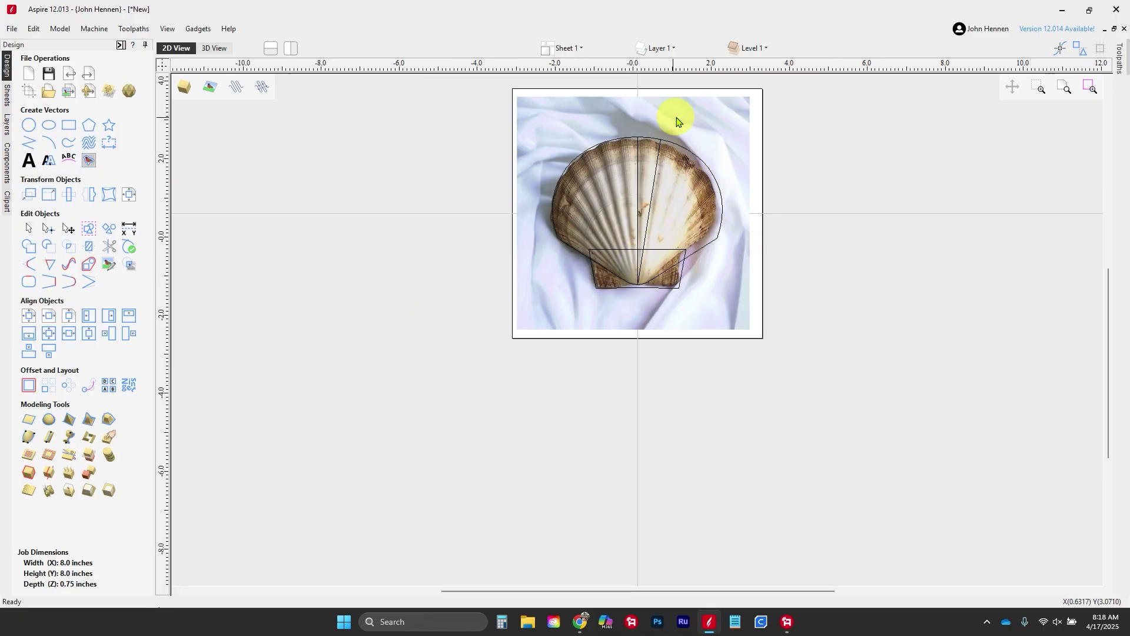
Add a length dimension between the upper ends of the centre line and the rib line, placed above the job
scroll(647, 147, "up", 5)
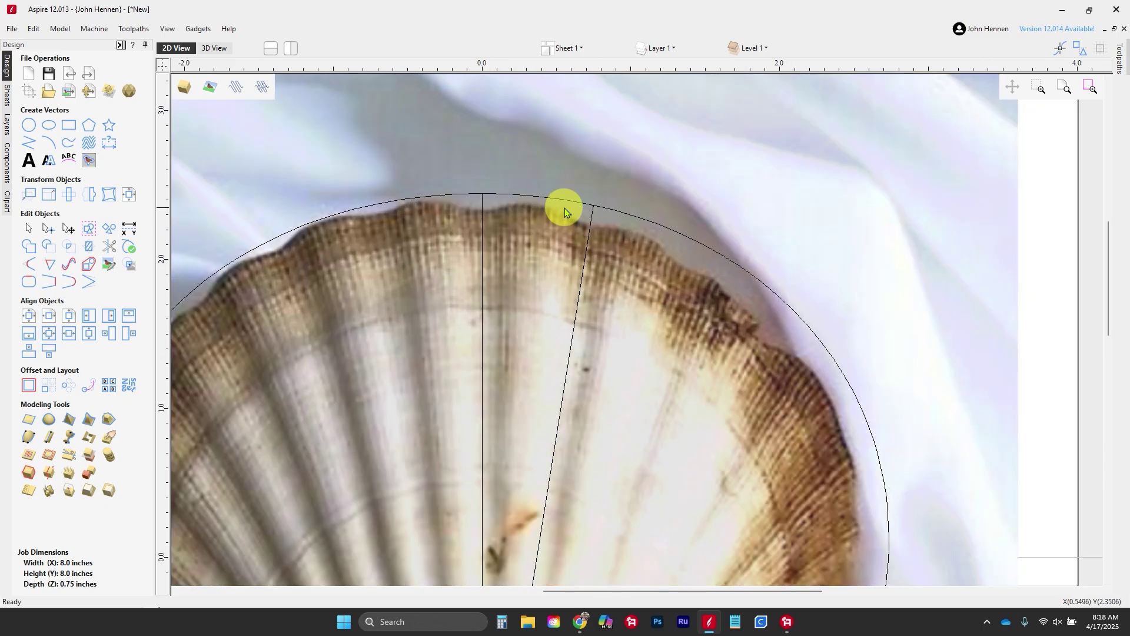
left_click(109, 143)
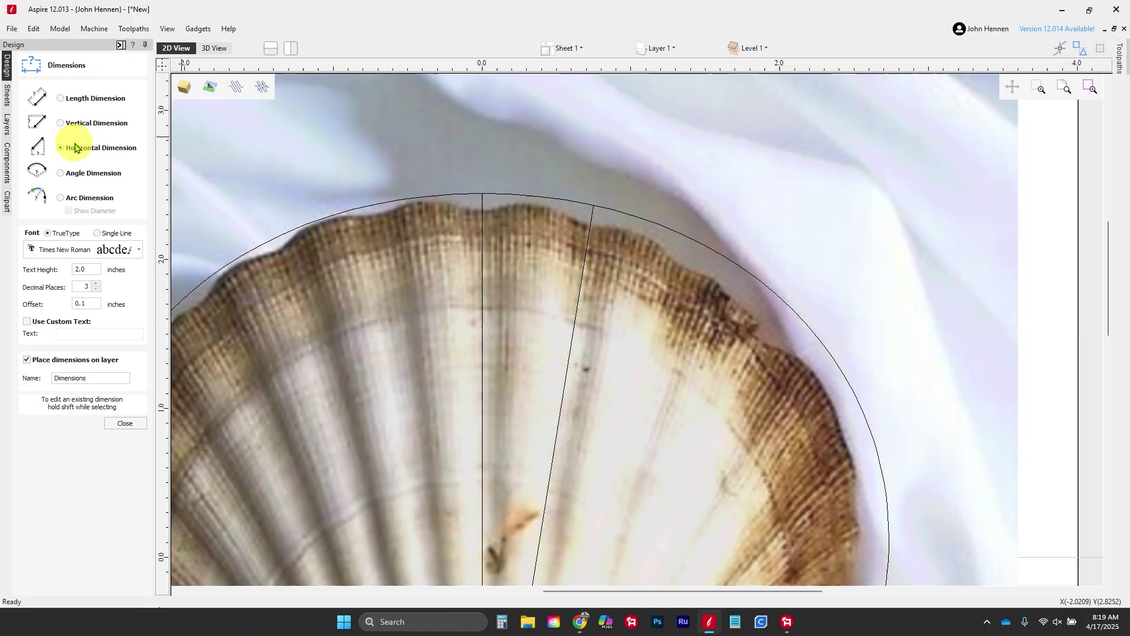
left_click(88, 99)
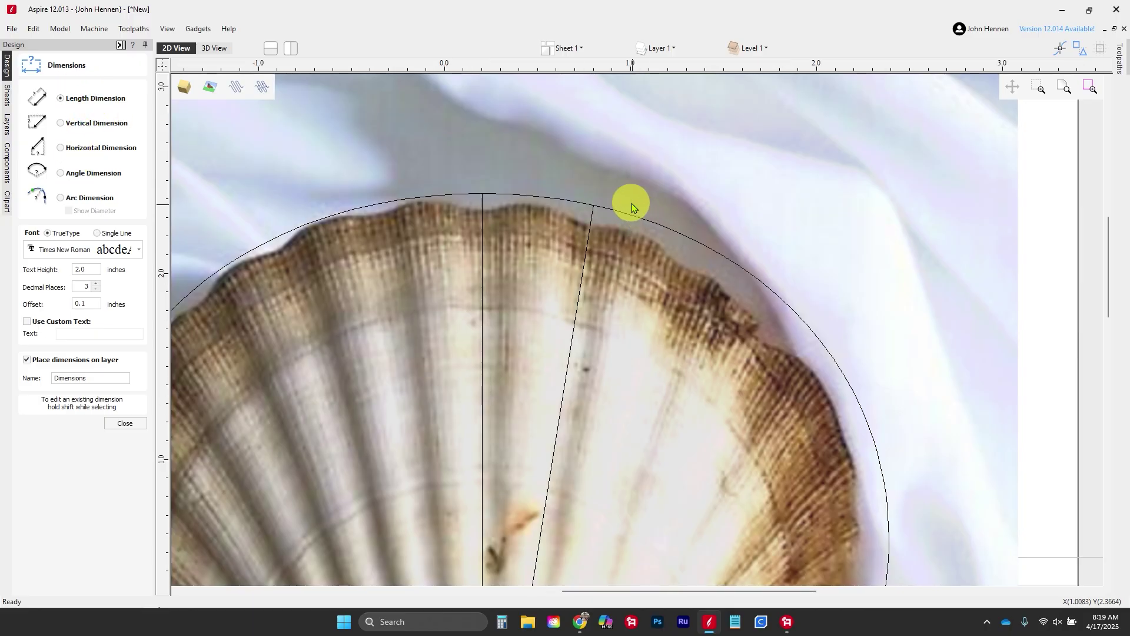
scroll(627, 202, "up", 2)
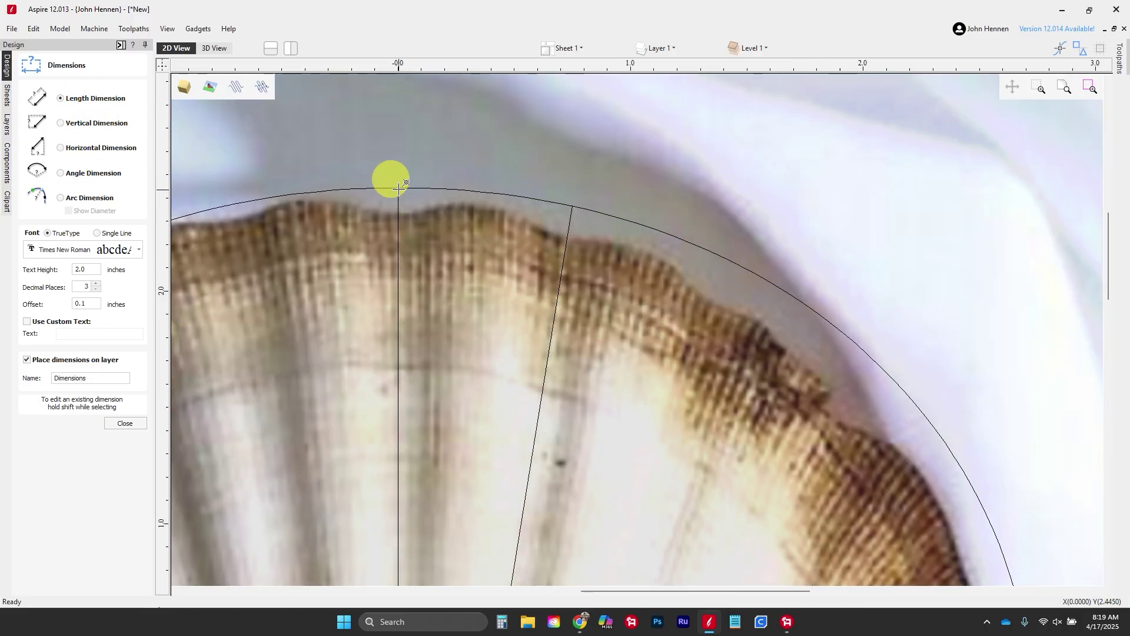
left_click(399, 188)
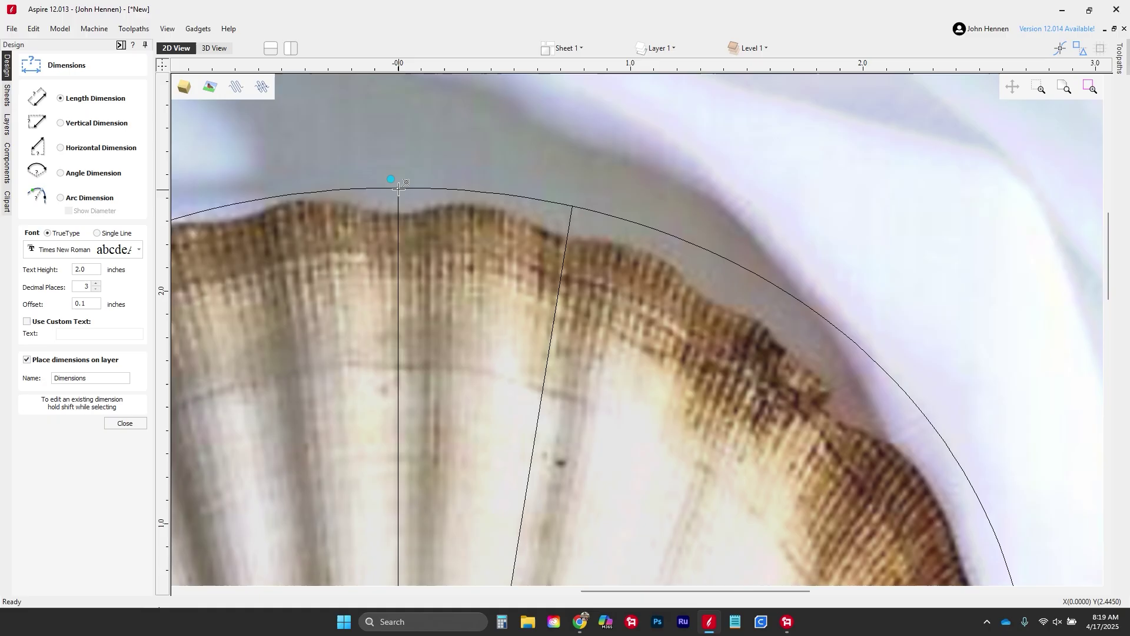
left_click(573, 206)
scroll(561, 239, "down", 6)
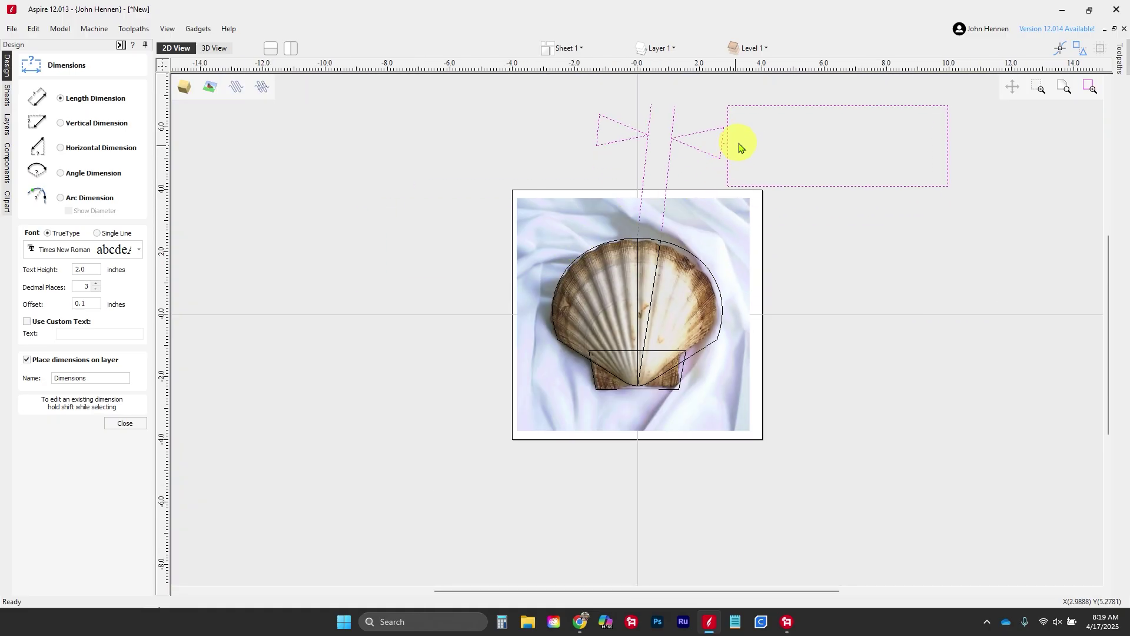
left_click(783, 138)
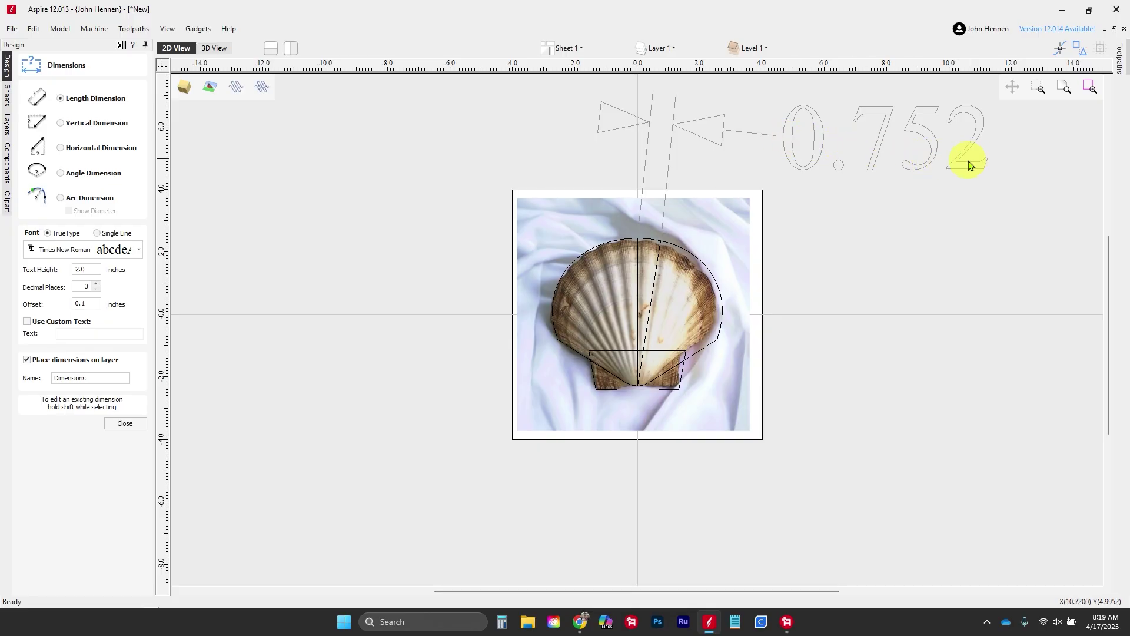
left_click(130, 424)
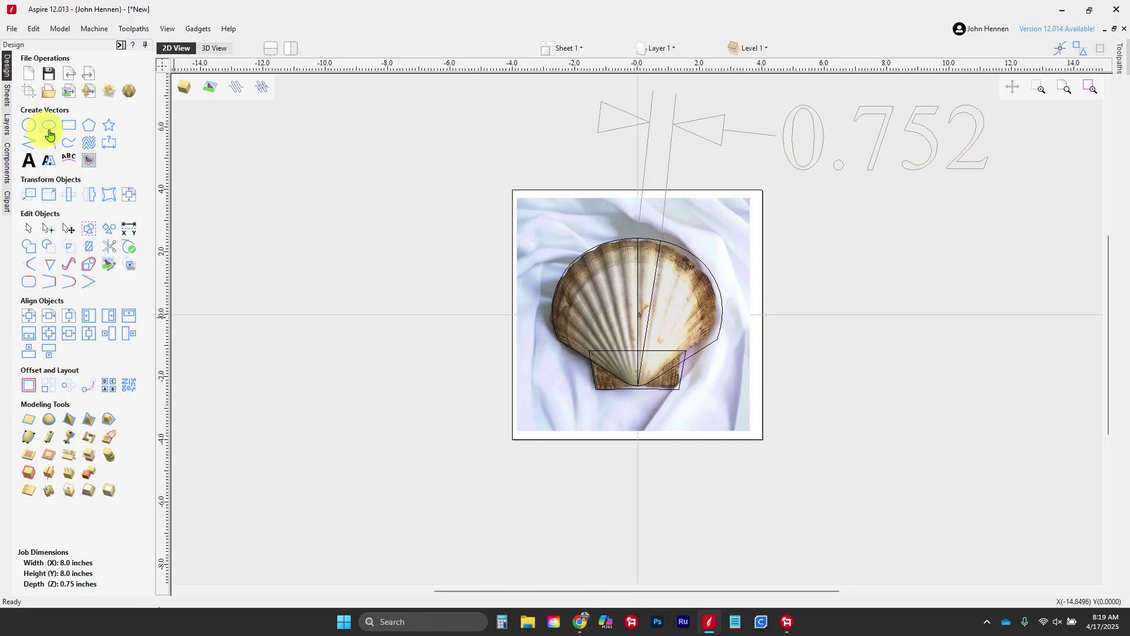
Draw a horizontal line 0.75 inches long in the empty area to the left of the job
left_click(28, 142)
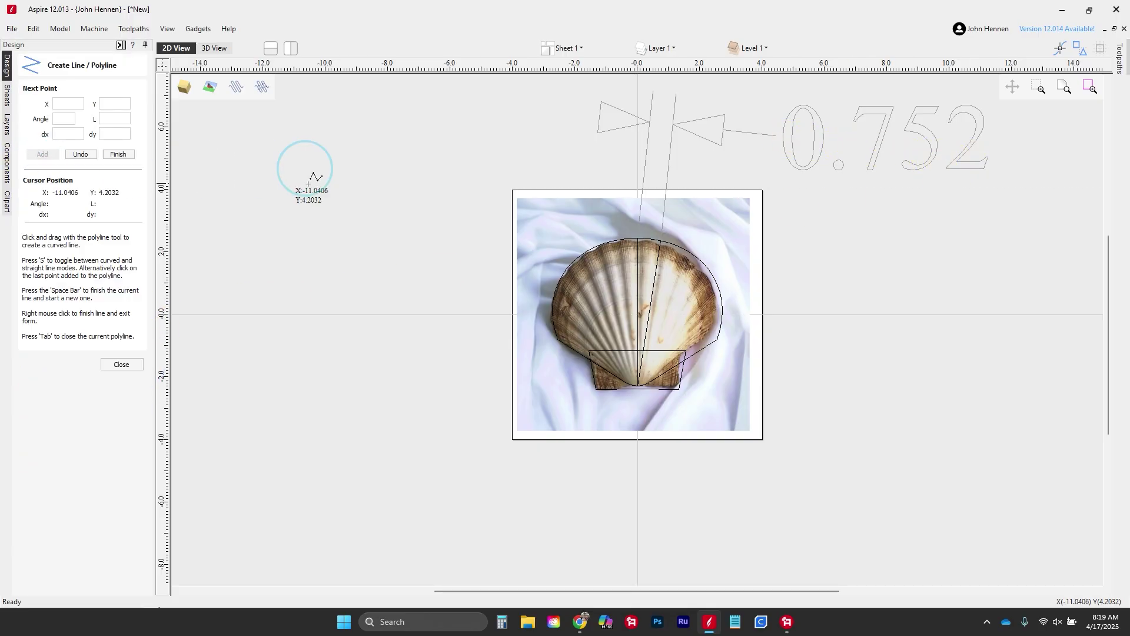
left_click(103, 130)
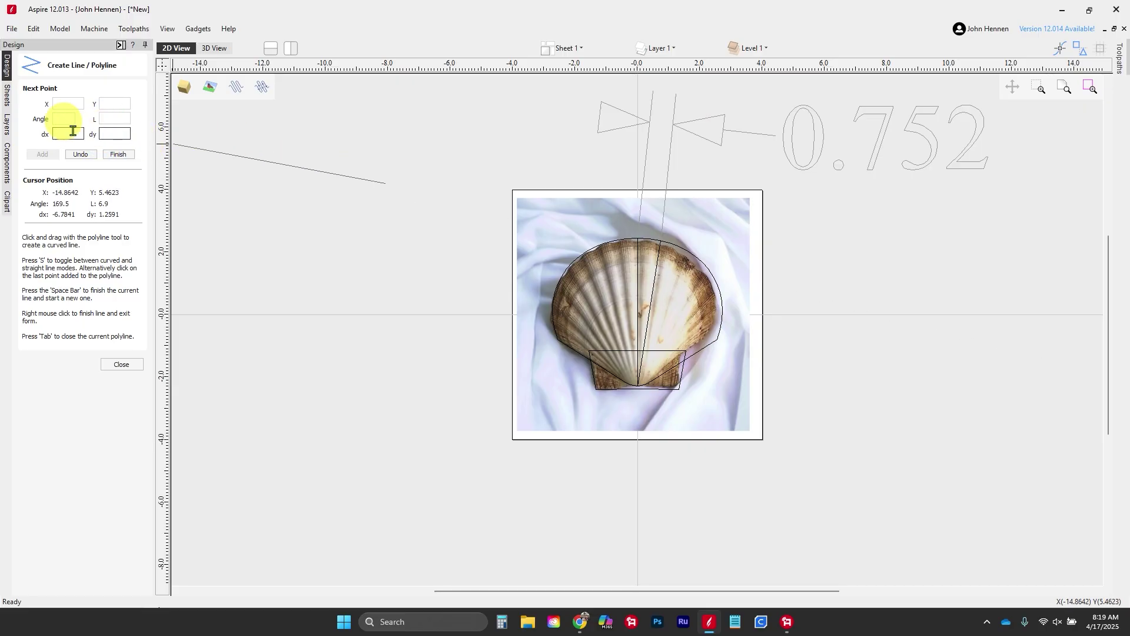
left_click(115, 117)
left_click(68, 133)
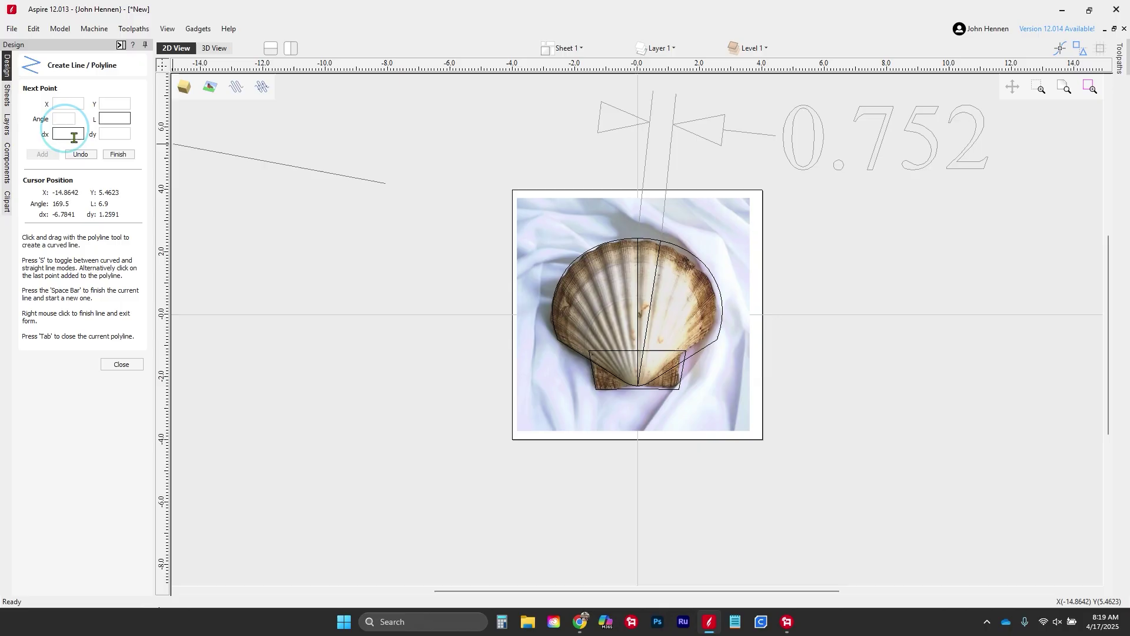
type("0.75")
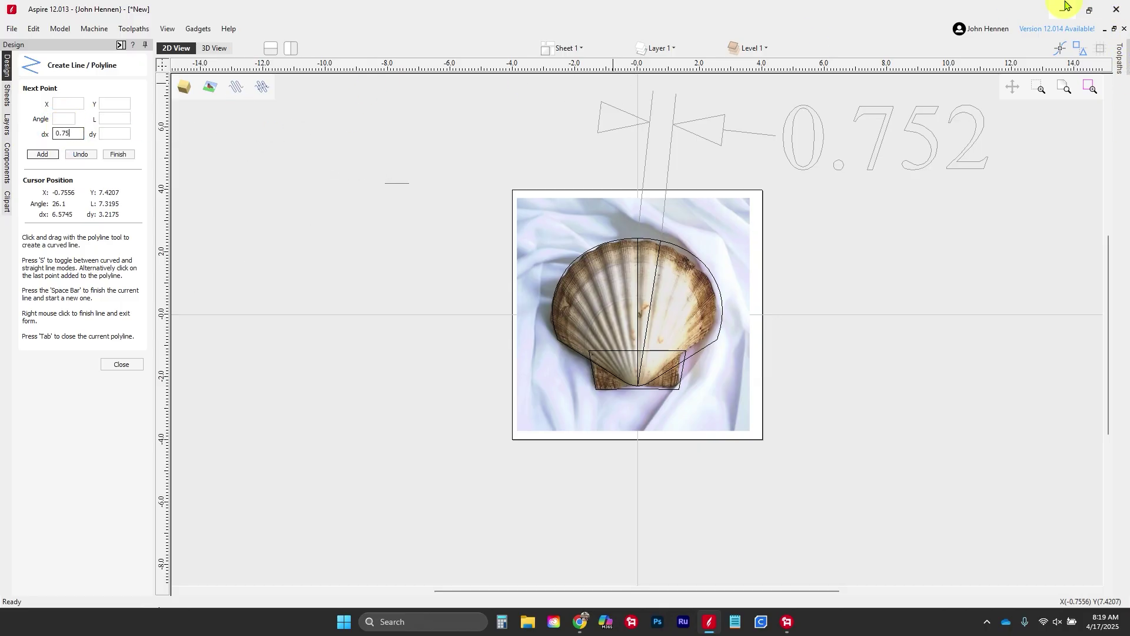
key("Return")
right_click(396, 253)
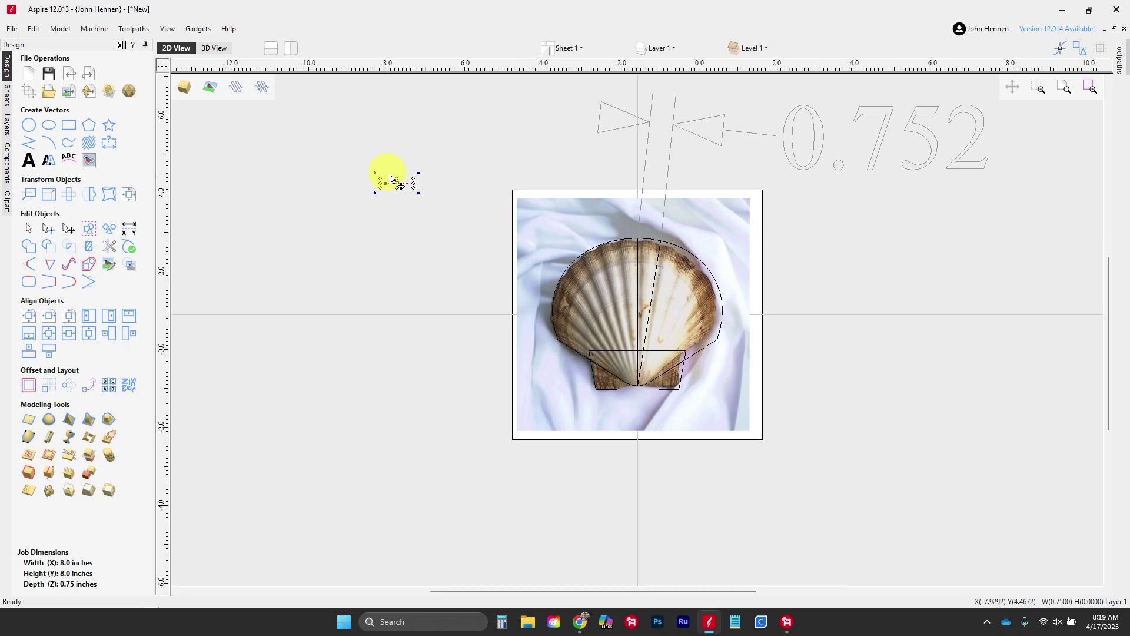
Make a copy of the 0.75 inch line offset 0.125 inches upward in Y, keeping the original in place
scroll(388, 174, "up", 3)
scroll(386, 172, "down", 1)
scroll(1048, 406, "up", 2)
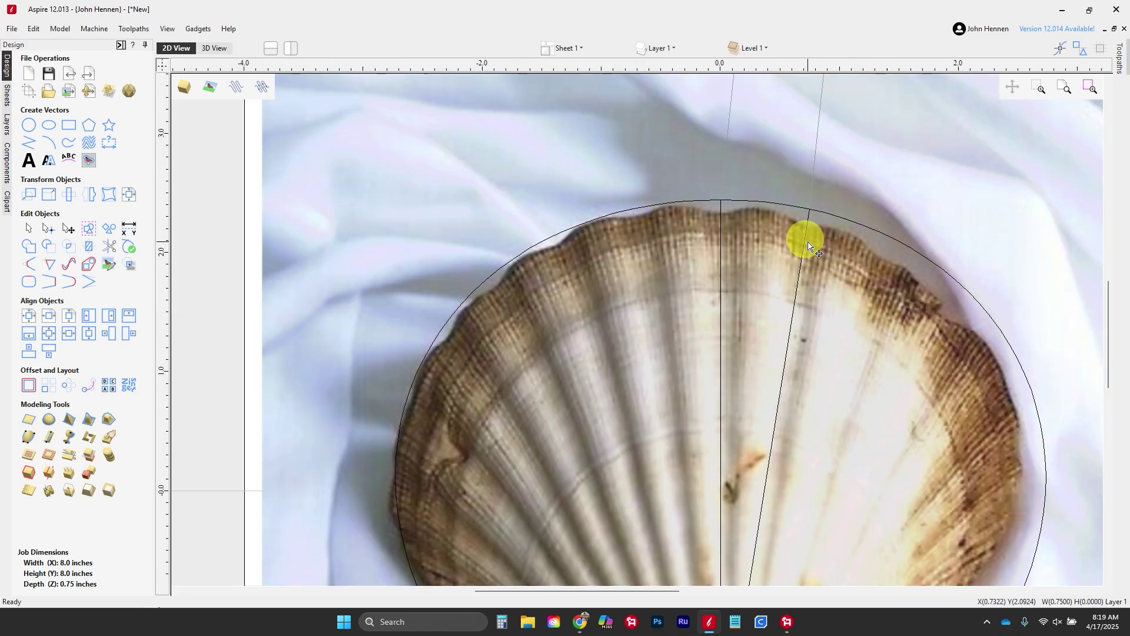
scroll(808, 246, "up", 1)
scroll(759, 229, "down", 1)
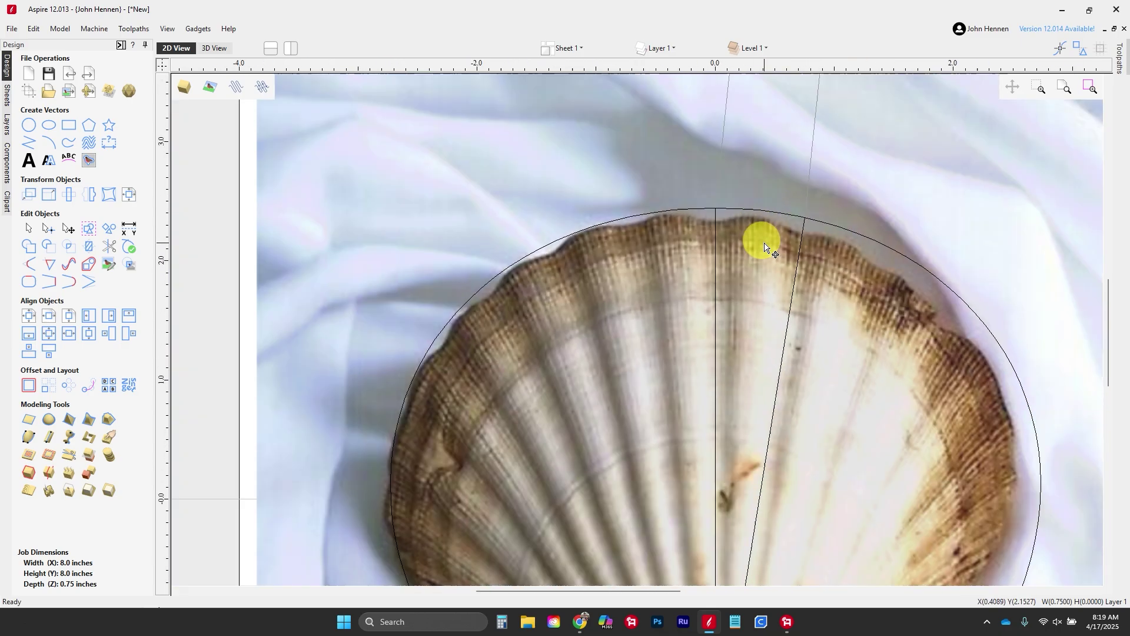
scroll(764, 246, "down", 2)
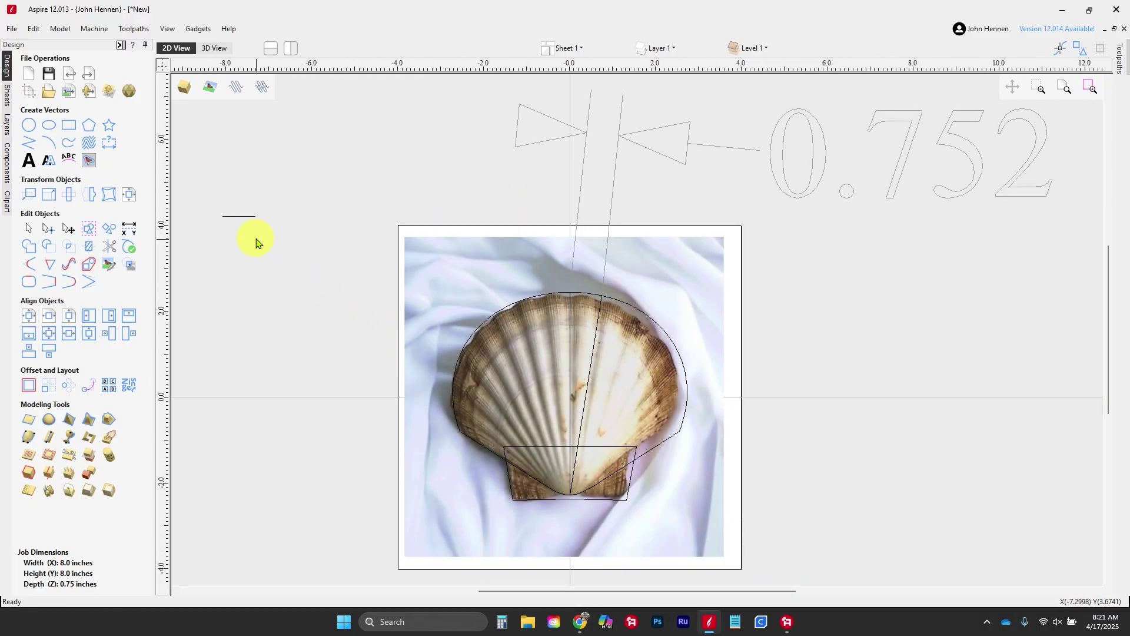
left_click(246, 222)
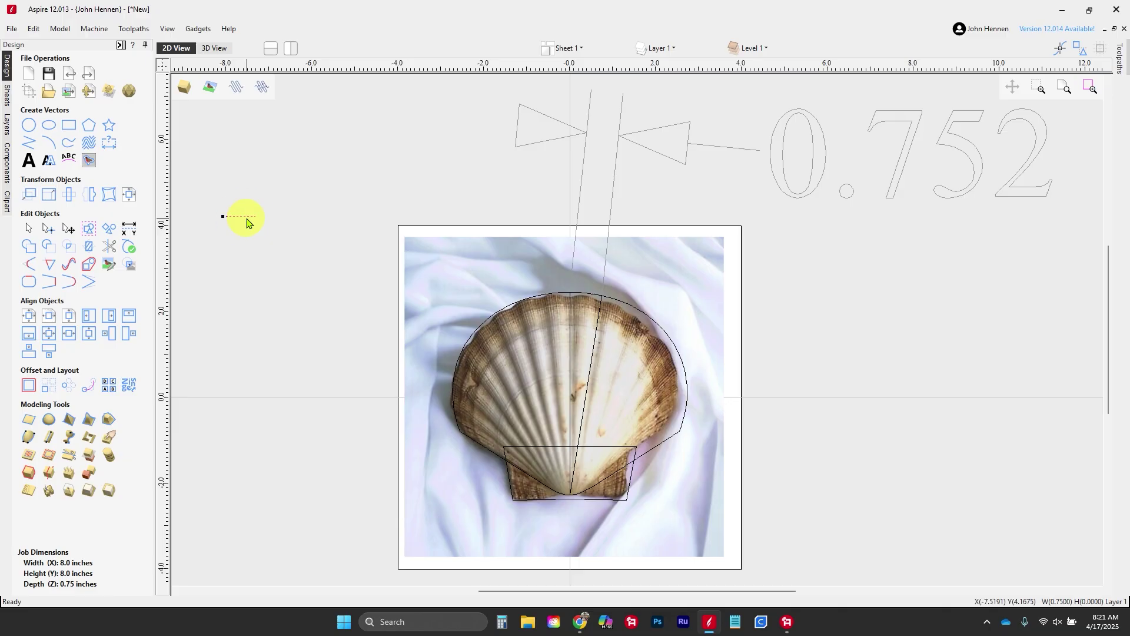
left_click(31, 196)
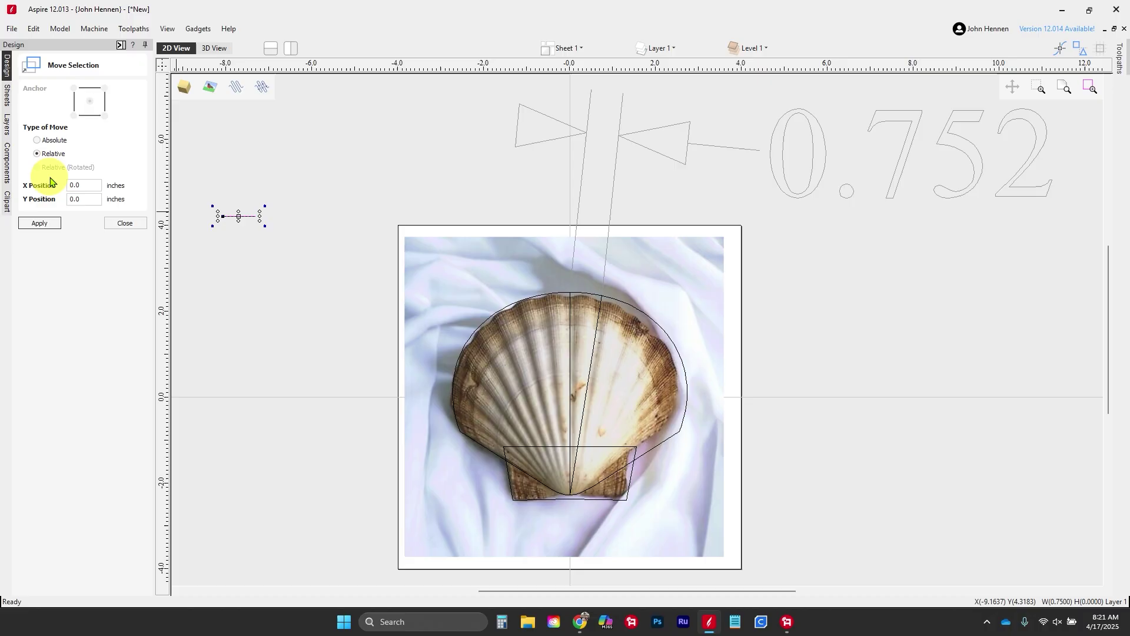
left_click(92, 199)
type("0.1")
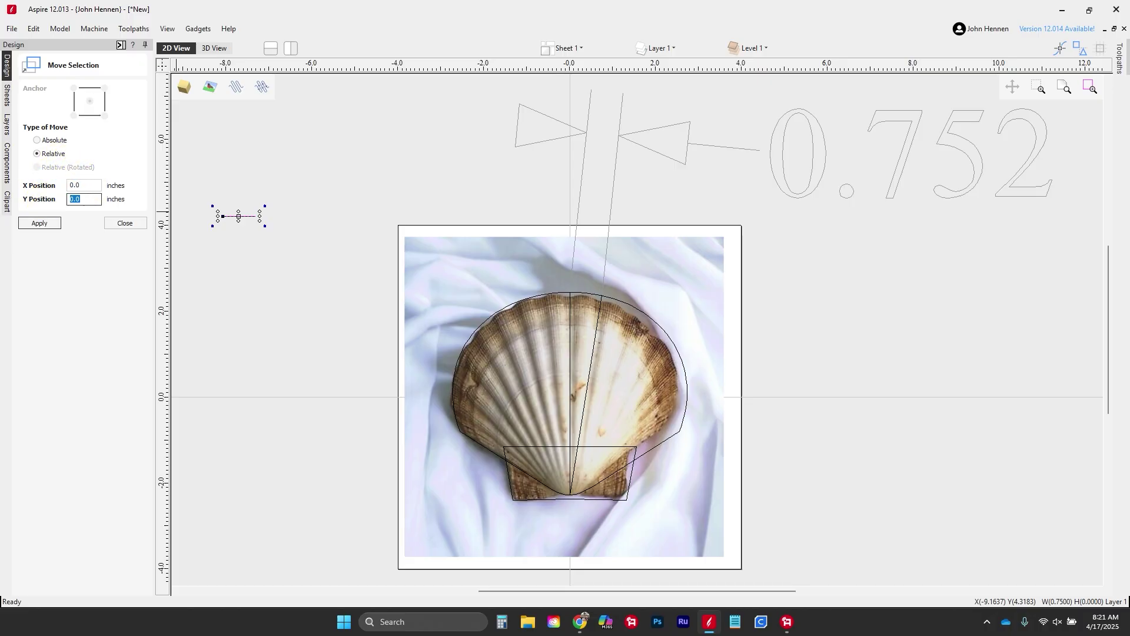
scroll(188, 229, "up", 4)
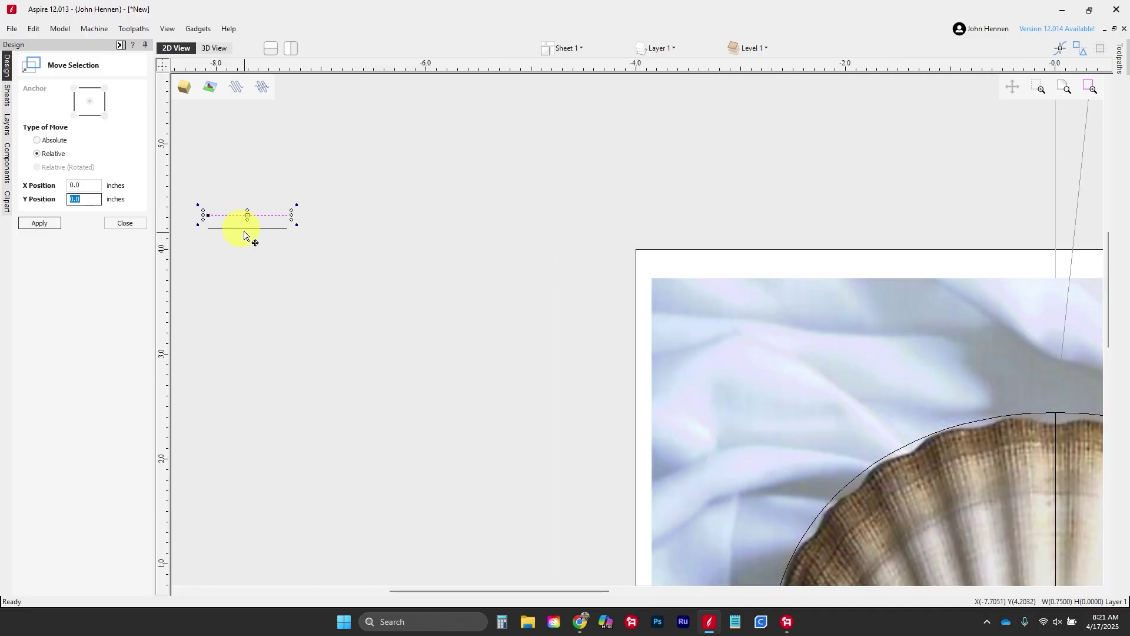
scroll(1000, 397, "up", 3)
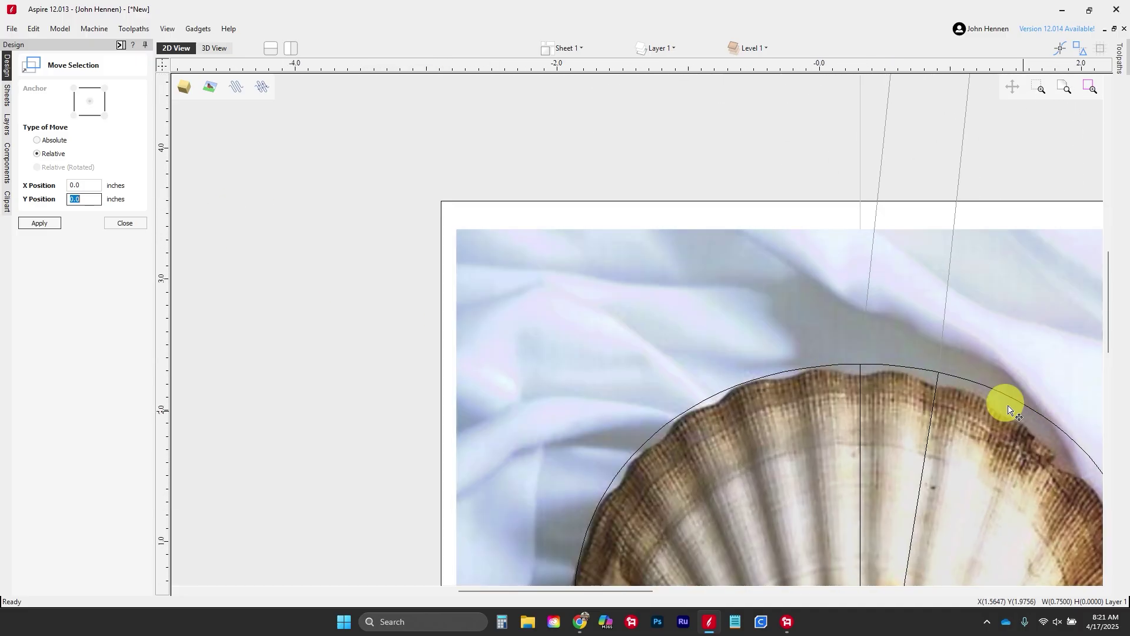
scroll(924, 353, "down", 3)
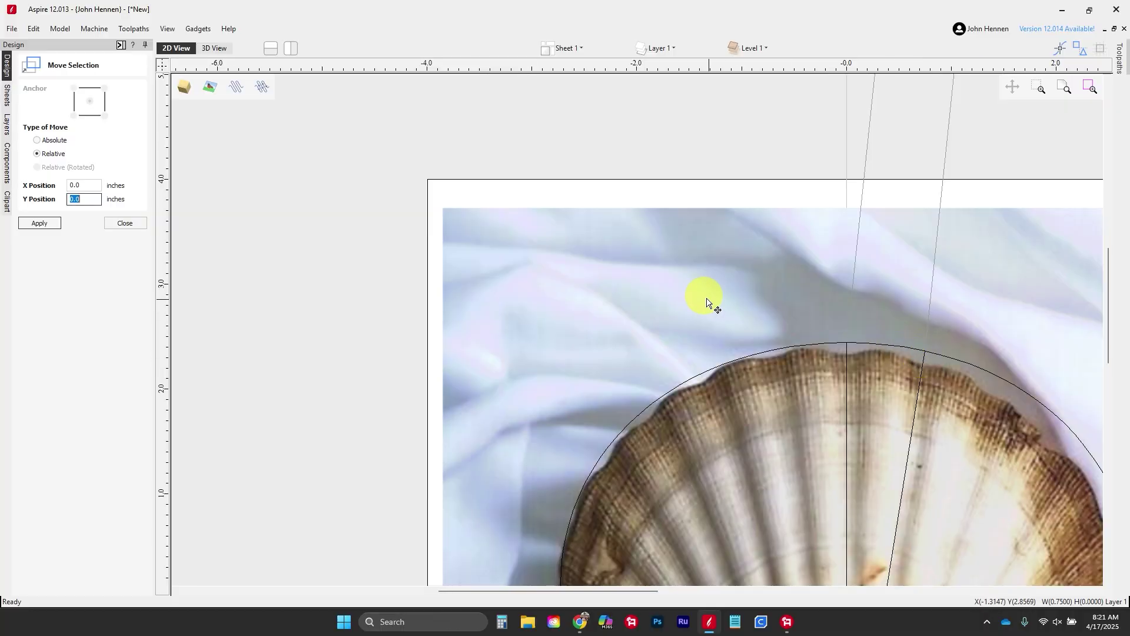
scroll(707, 302, "down", 3)
left_click(121, 222)
Insert a node at the midpoint of the lower 0.75 inch line and make it a smooth point
scroll(360, 223, "up", 3)
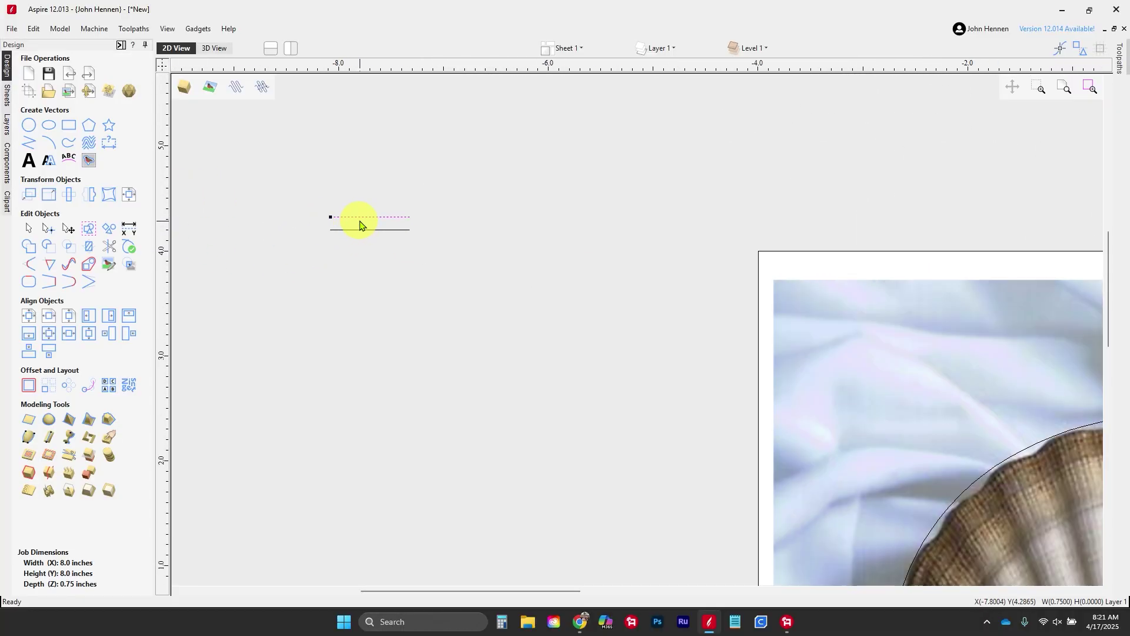
scroll(360, 224, "up", 1)
left_click(370, 238)
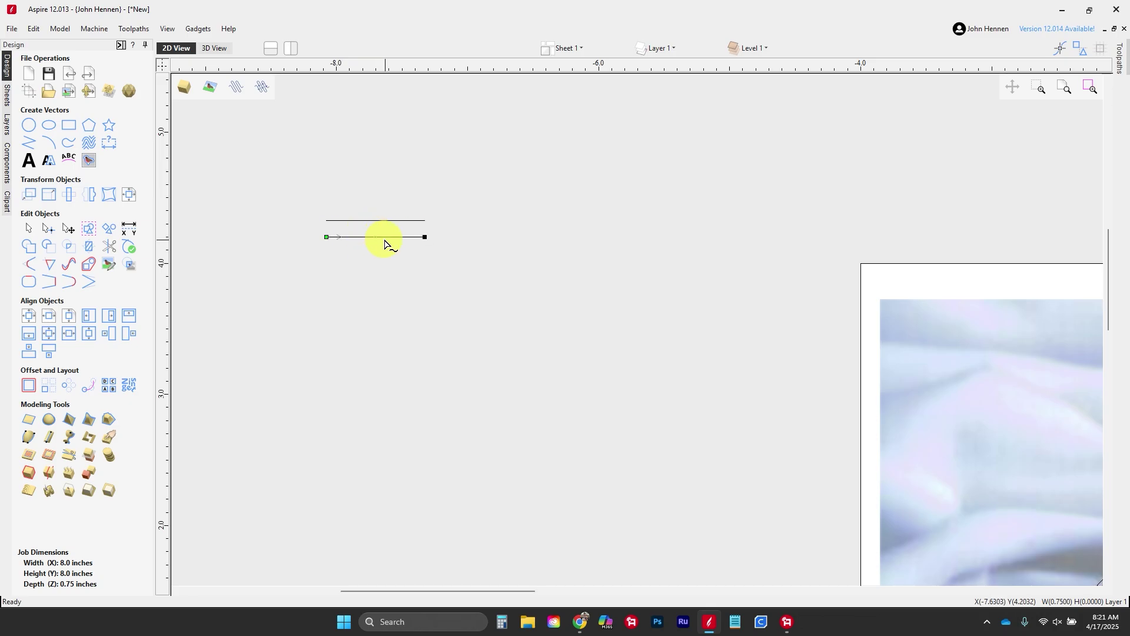
right_click(385, 243)
left_click(432, 323)
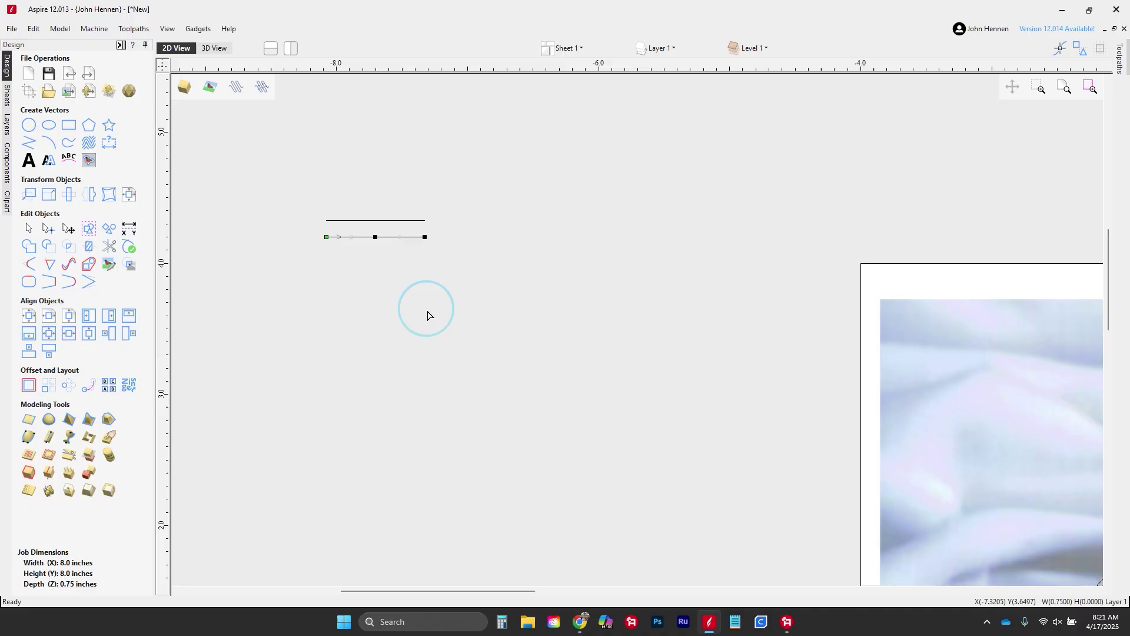
right_click(375, 236)
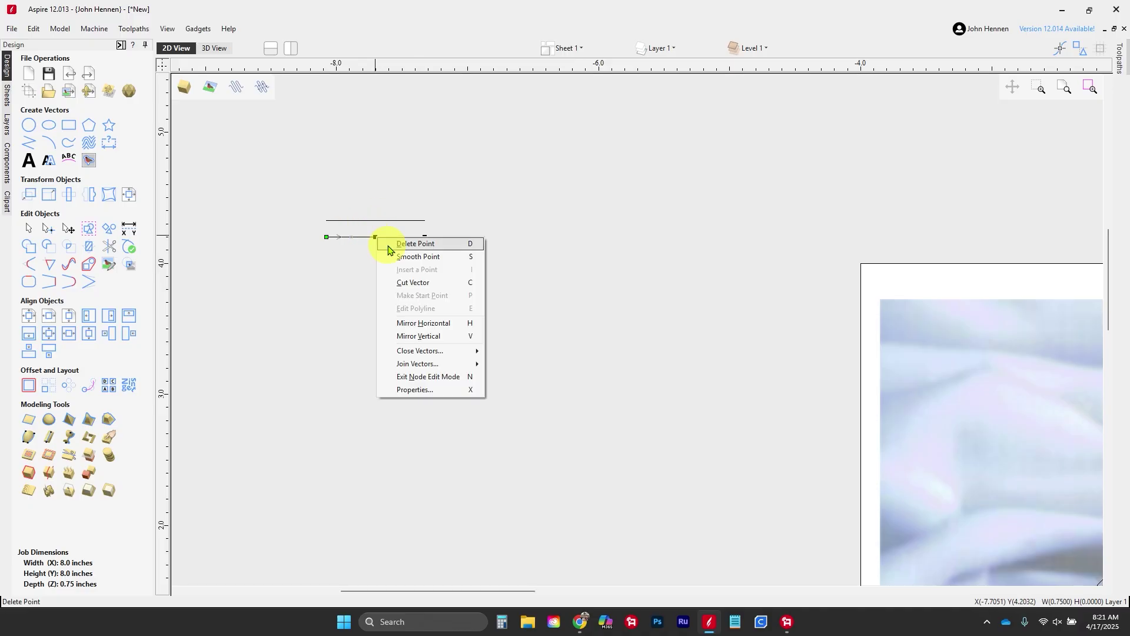
left_click(406, 256)
scroll(381, 237, "up", 2)
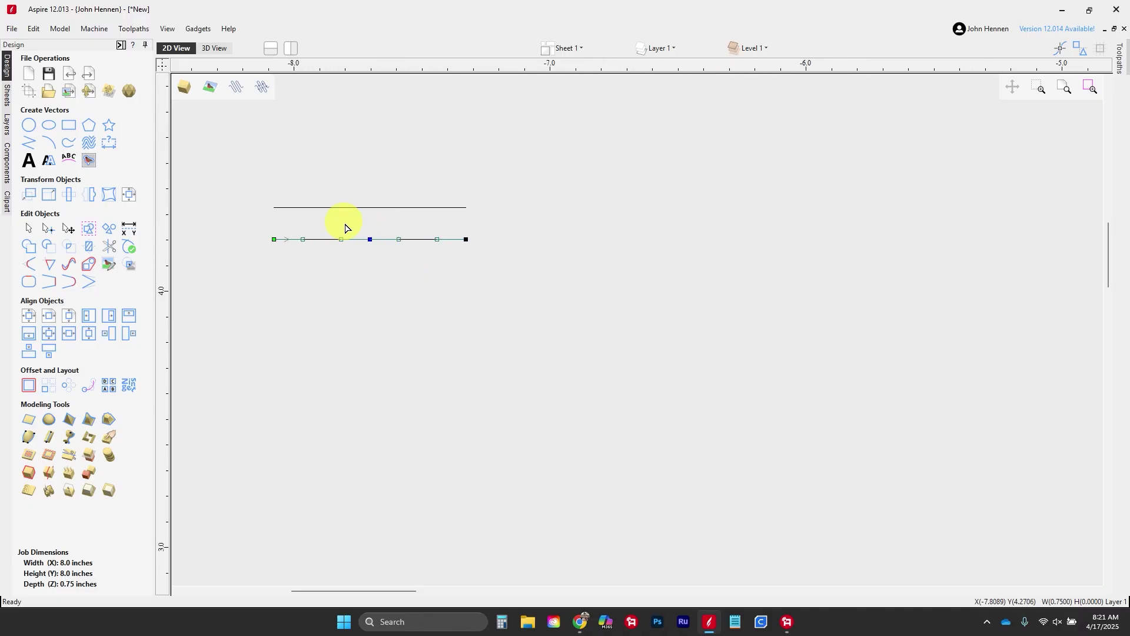
Select the lower line's middle node with its two handles and move them straight up to the upper line, forming an arch
left_click_drag(386, 263, 409, 266)
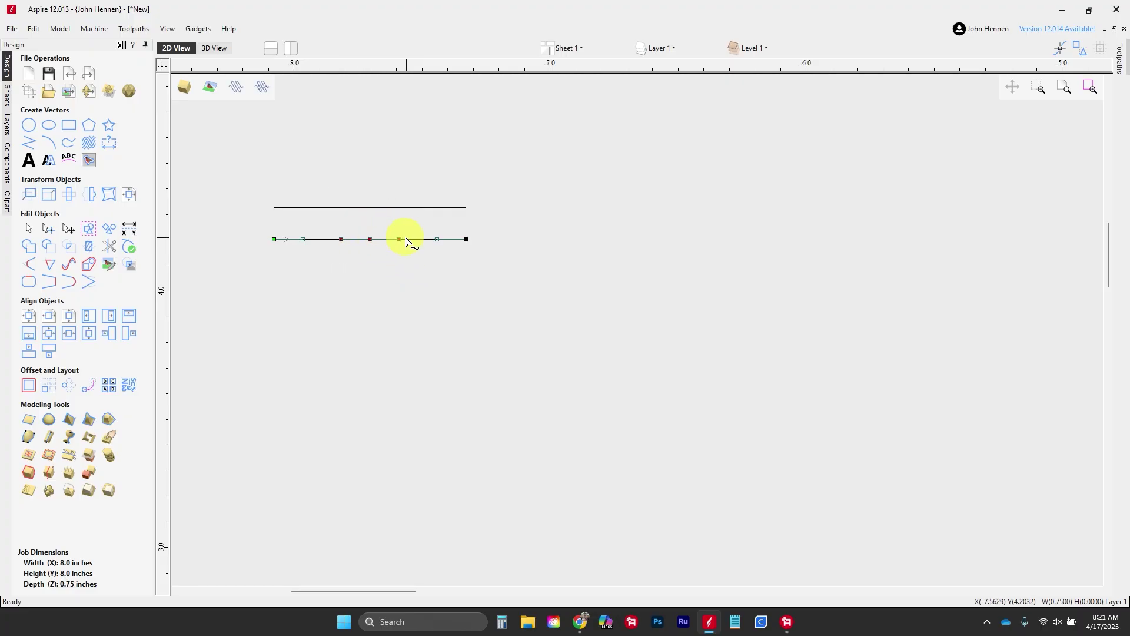
left_click_drag(370, 240, 370, 215)
left_click(374, 245)
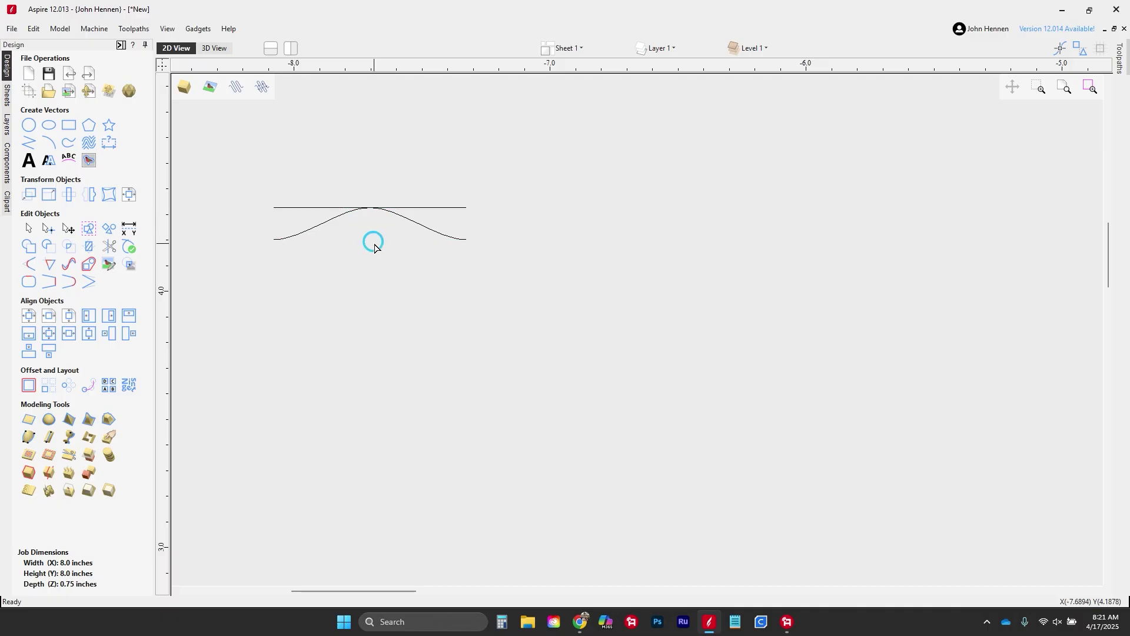
Compare the arch with the shell's scalloped edge, and lengthen both handles of its middle node along the upper line for a rounder crest
scroll(376, 242, "down", 6)
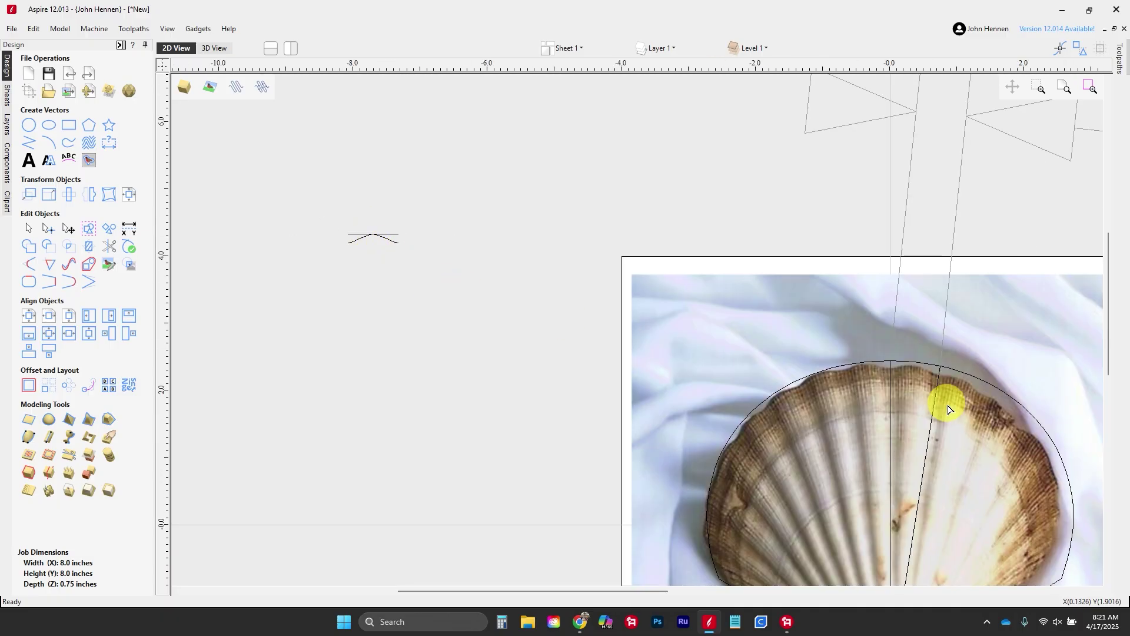
scroll(893, 379, "up", 2)
scroll(892, 380, "up", 2)
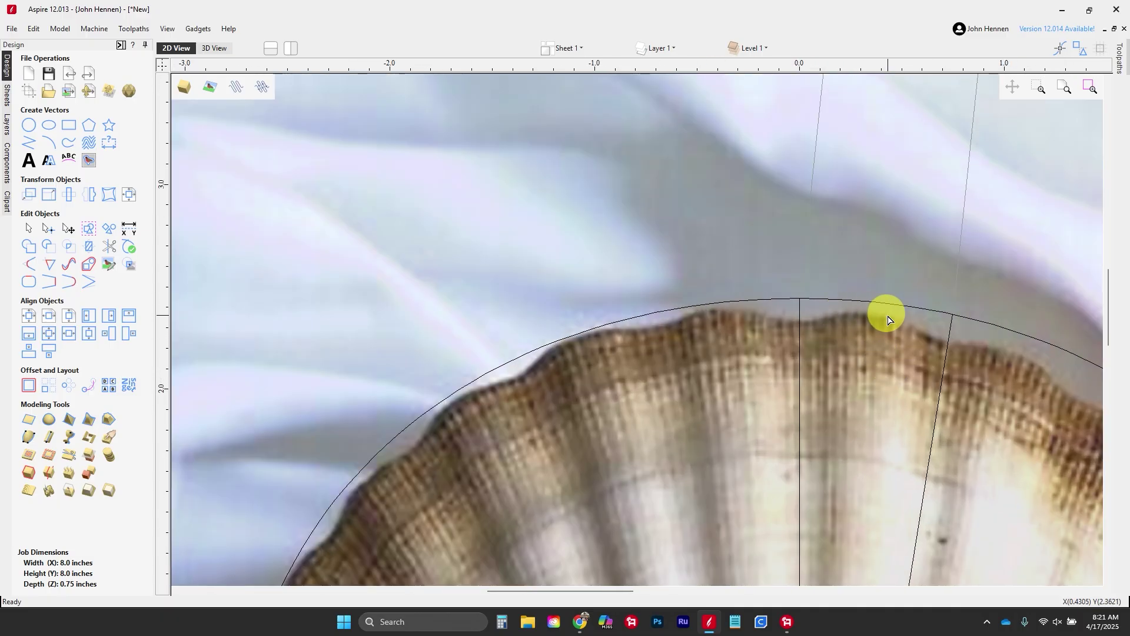
scroll(950, 322, "down", 4)
scroll(321, 193, "up", 3)
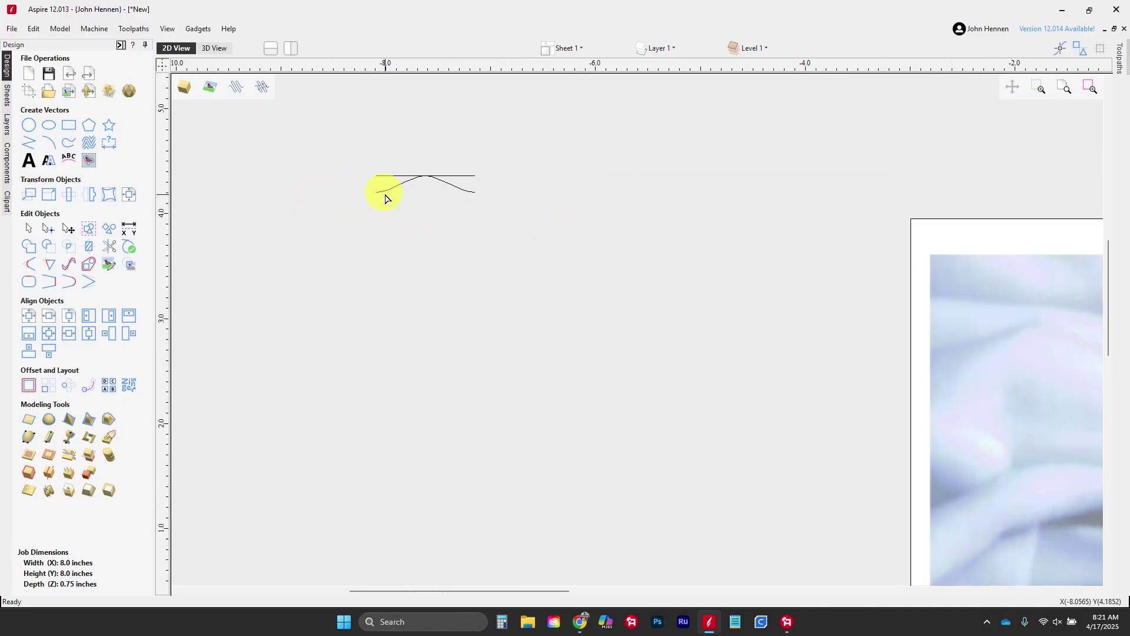
scroll(382, 193, "down", 1)
left_click(400, 188)
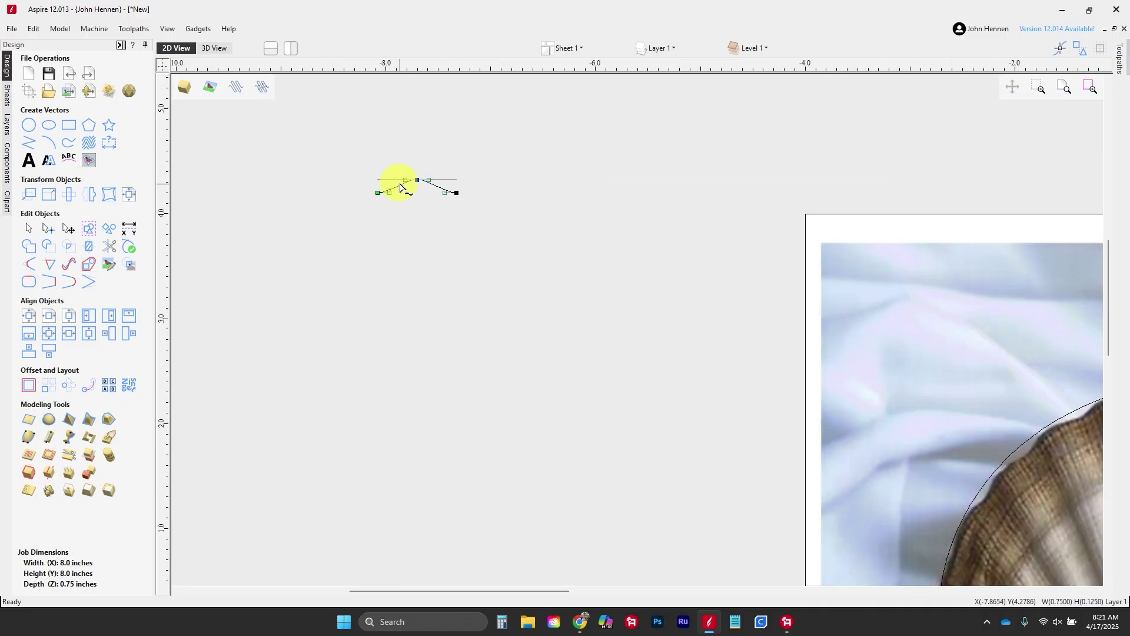
left_click(410, 188)
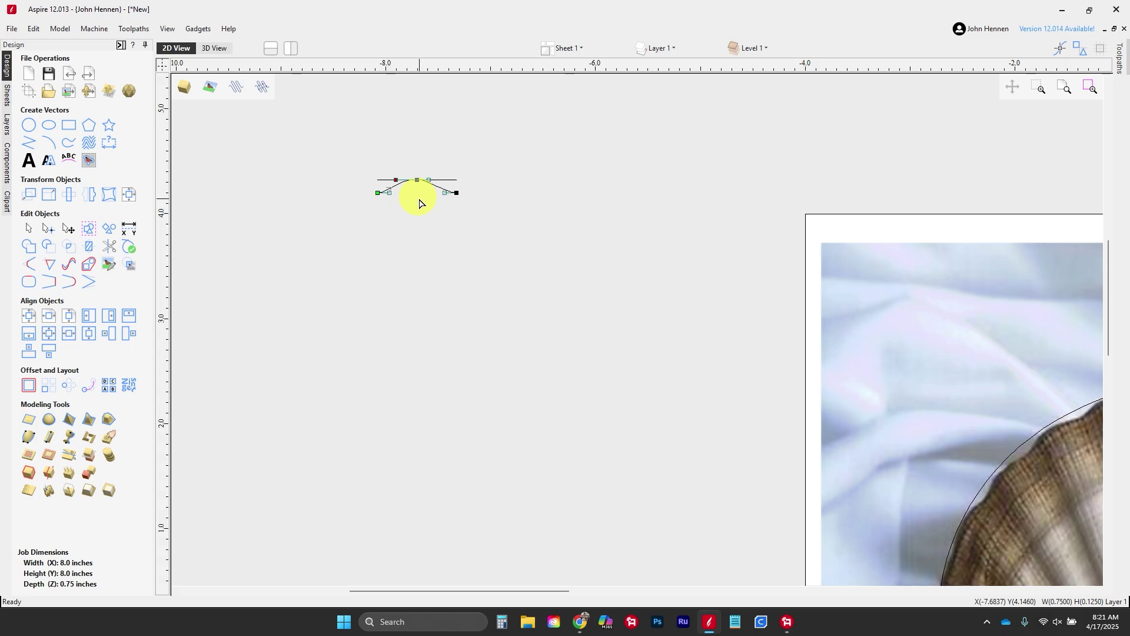
left_click(433, 179)
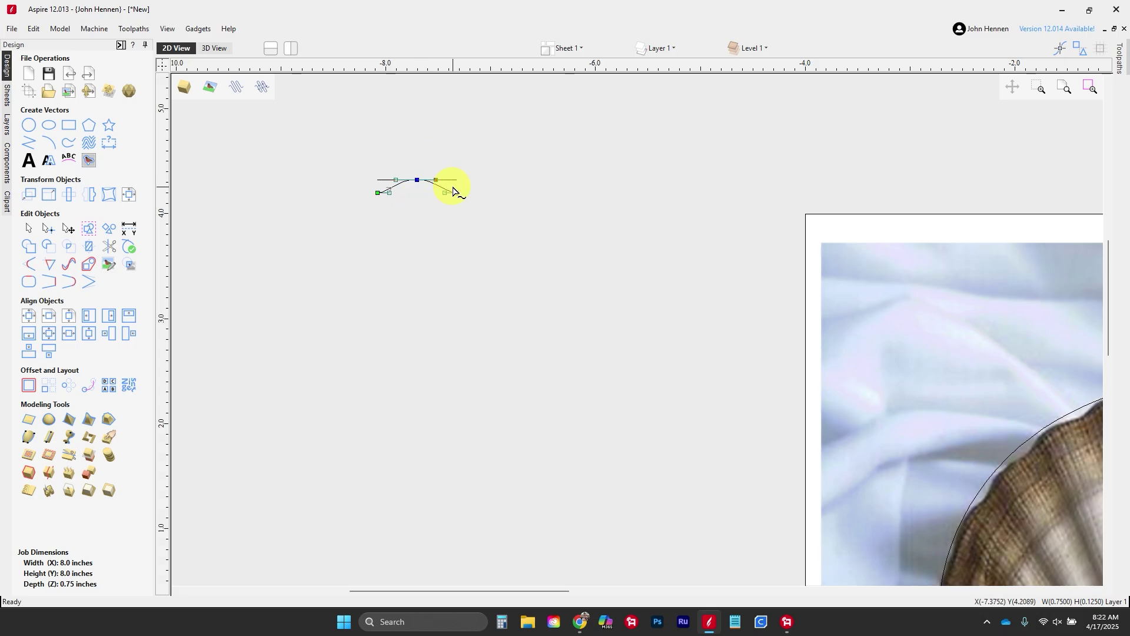
Fine-tune the handles of the arch's middle node along the upper line for a slightly fuller crest, and finish node editing
left_click(446, 206)
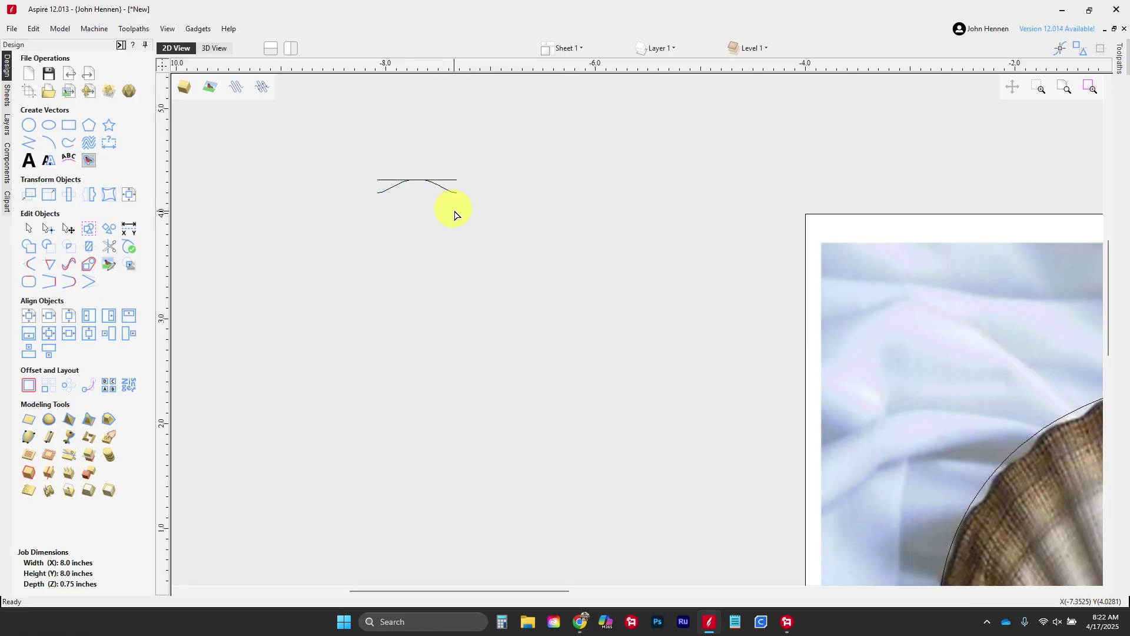
left_click(393, 186)
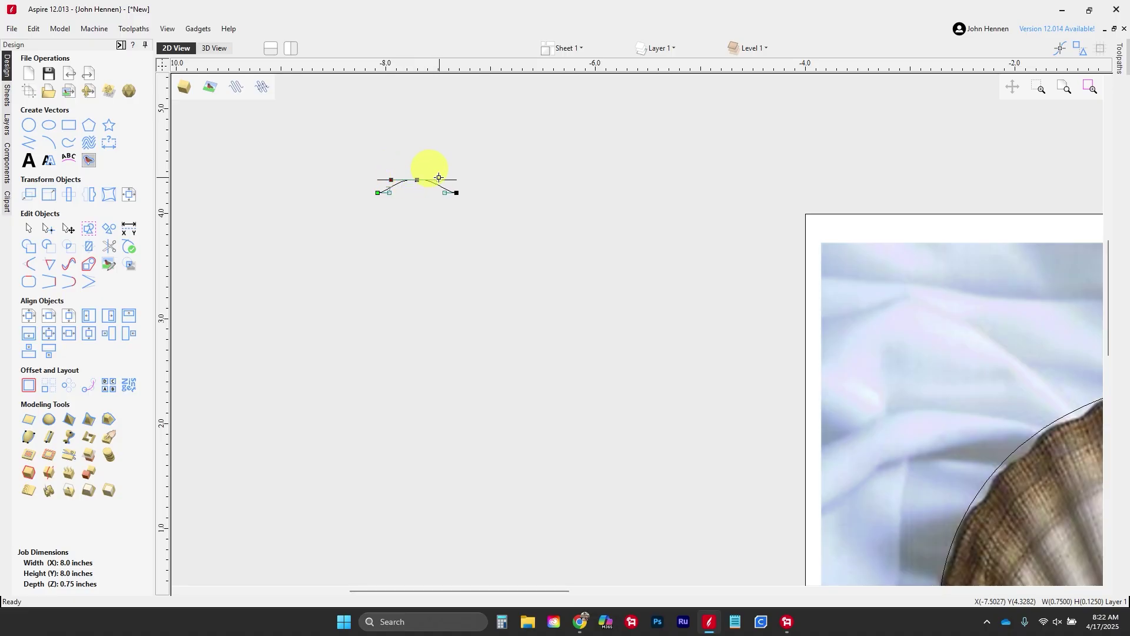
left_click(436, 224)
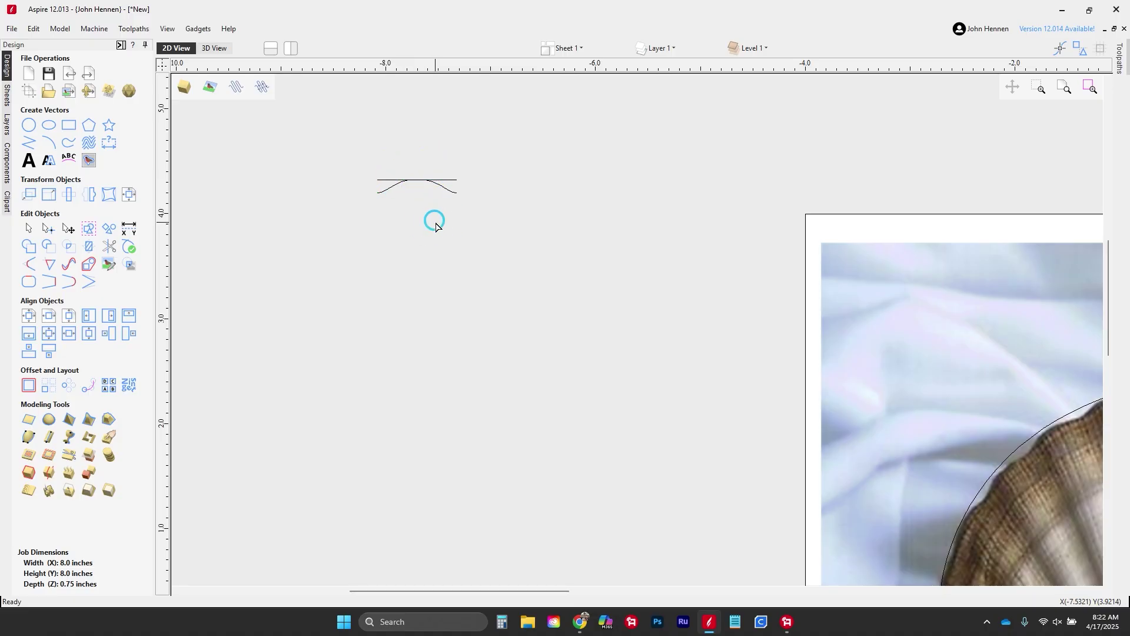
Move the arch onto the shell's upper edge so it spans the tops of the two rib lines
scroll(436, 226, "down", 4)
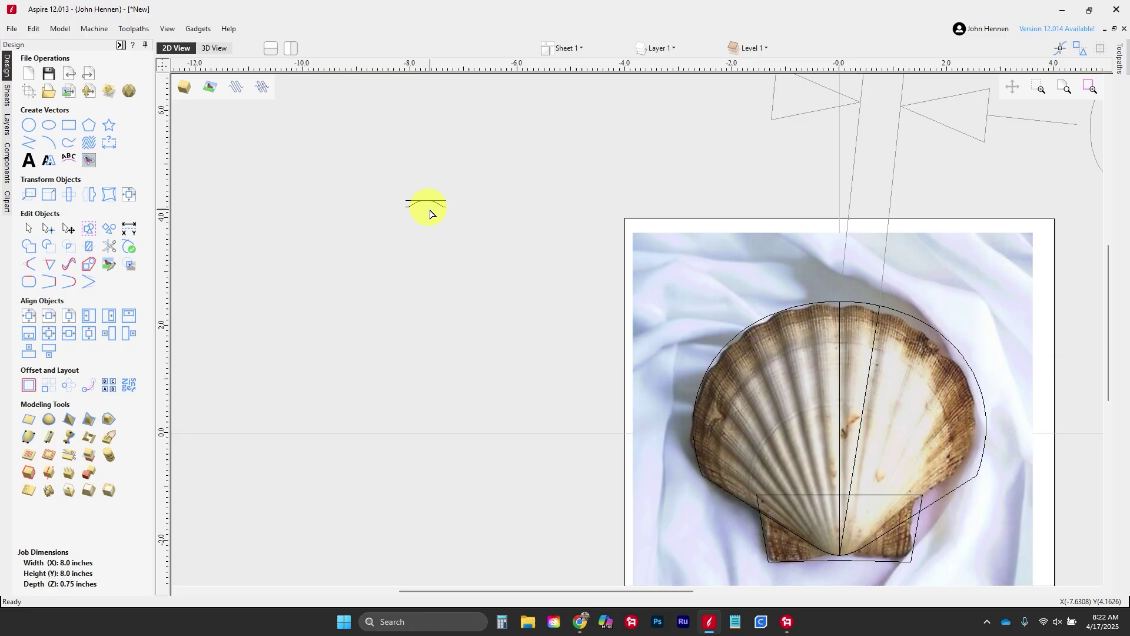
left_click(440, 210)
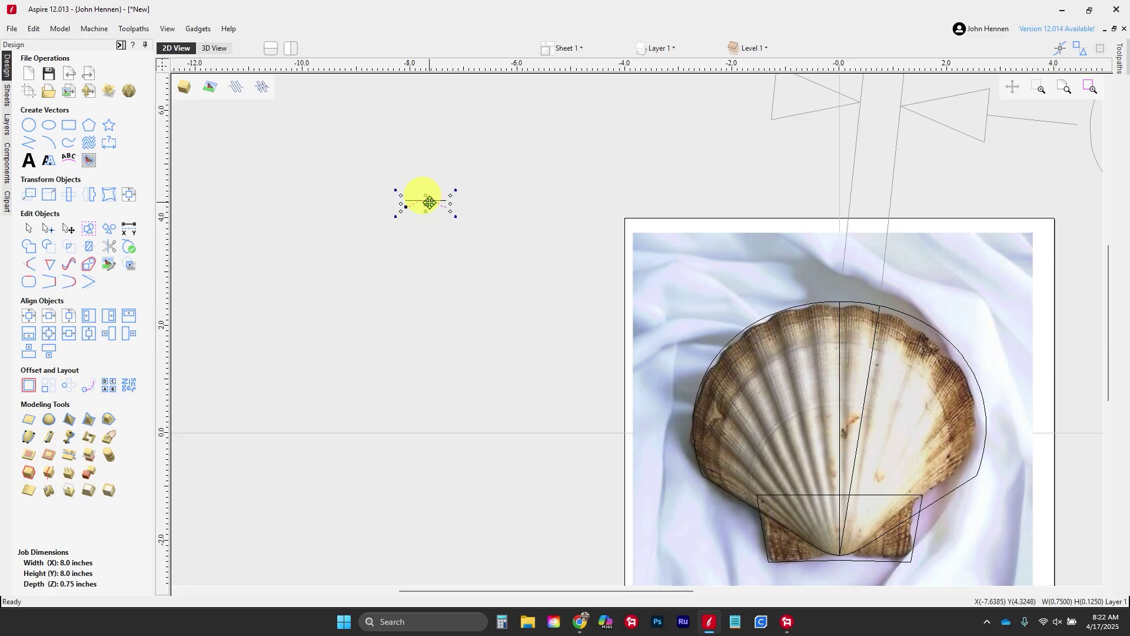
left_click_drag(432, 200, 860, 294)
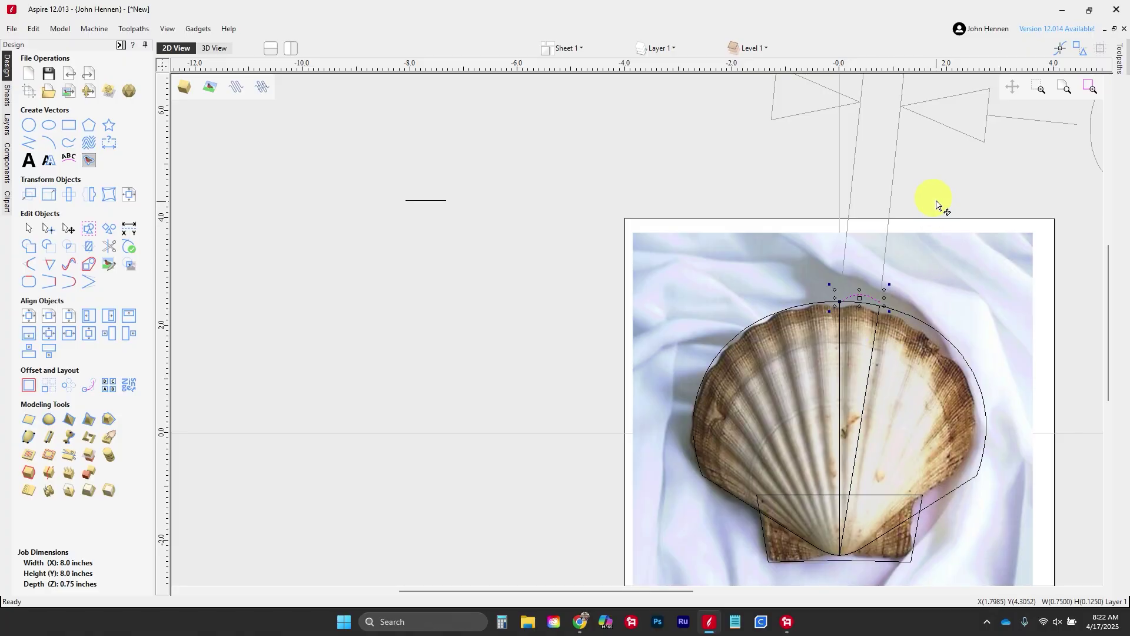
Compare the placed arch with the photo's scalloped edge and even out both handles of its middle node
scroll(883, 312, "up", 5)
scroll(863, 331, "up", 4)
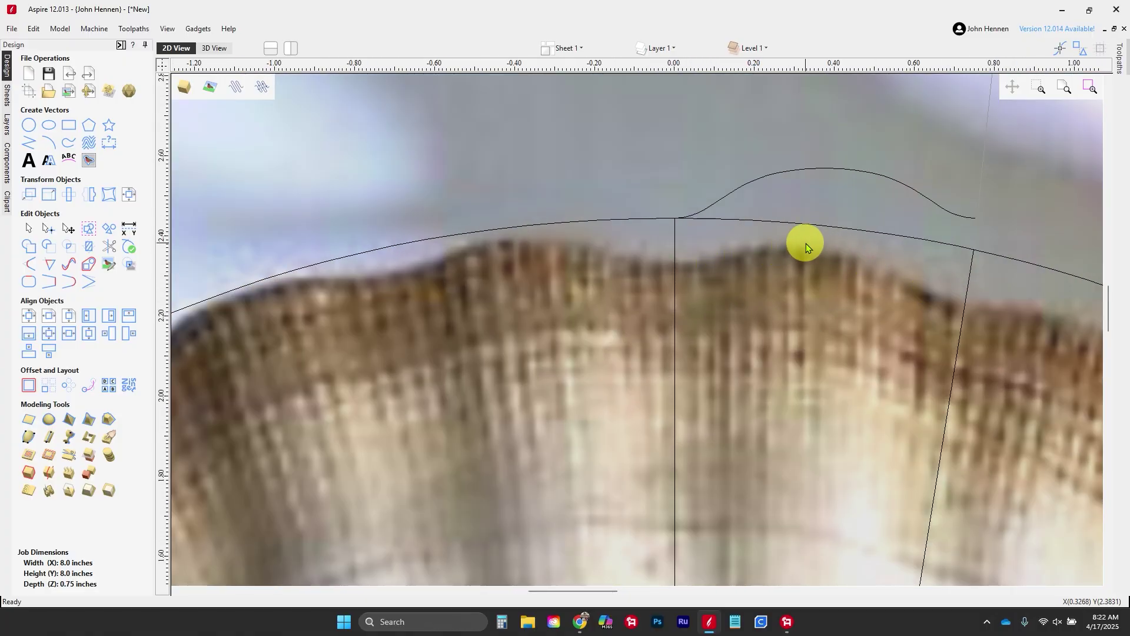
left_click(840, 169)
double_click(840, 171)
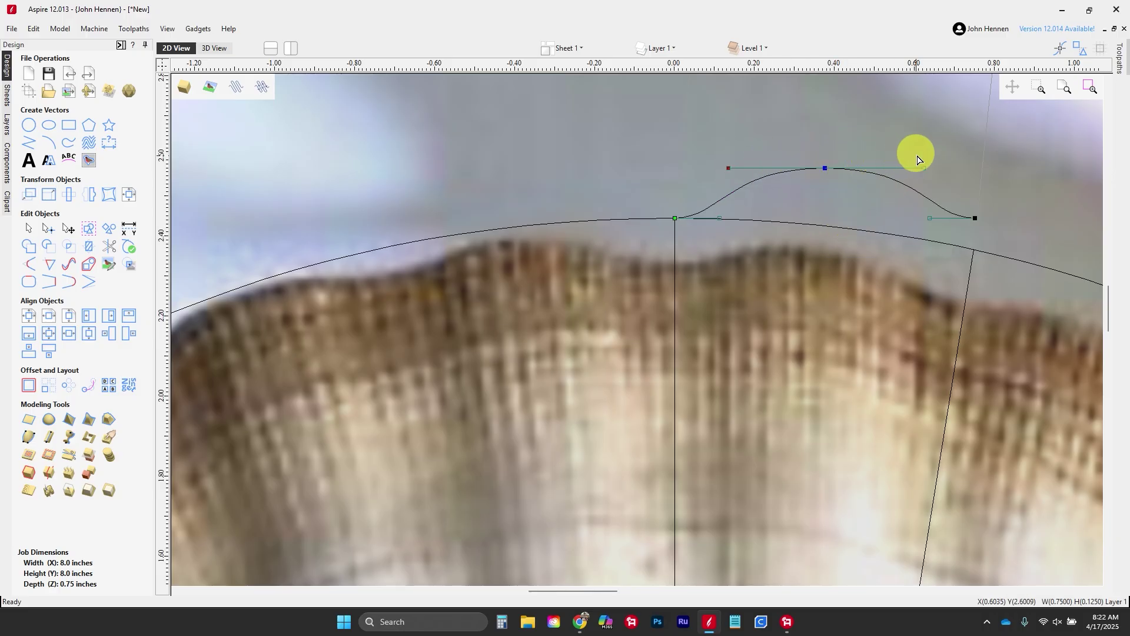
left_click(921, 167)
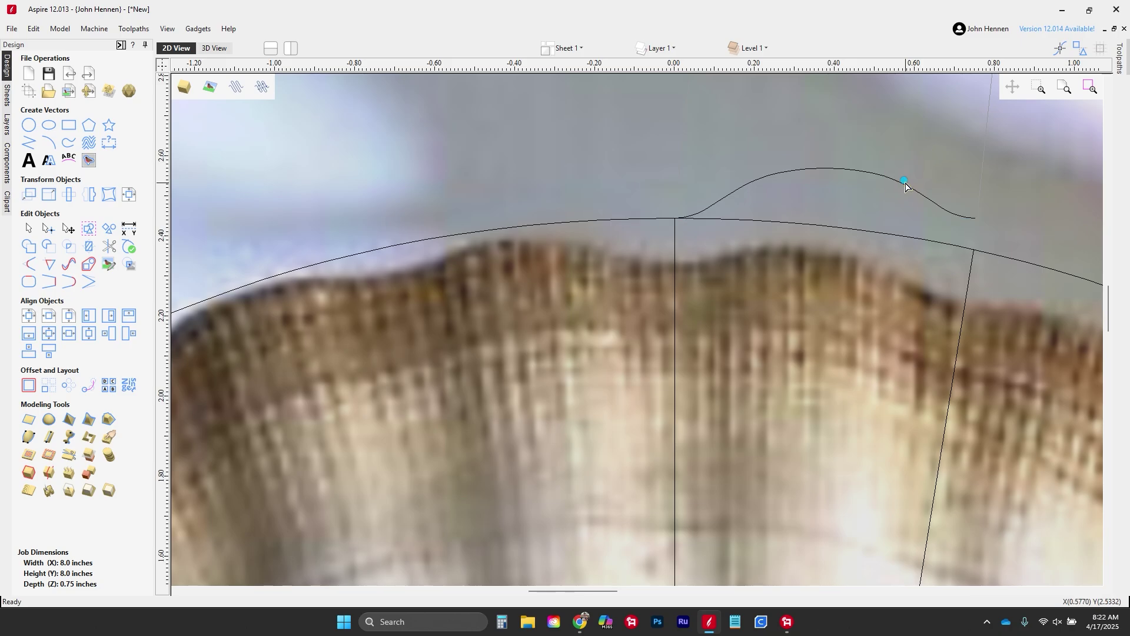
left_click(910, 191)
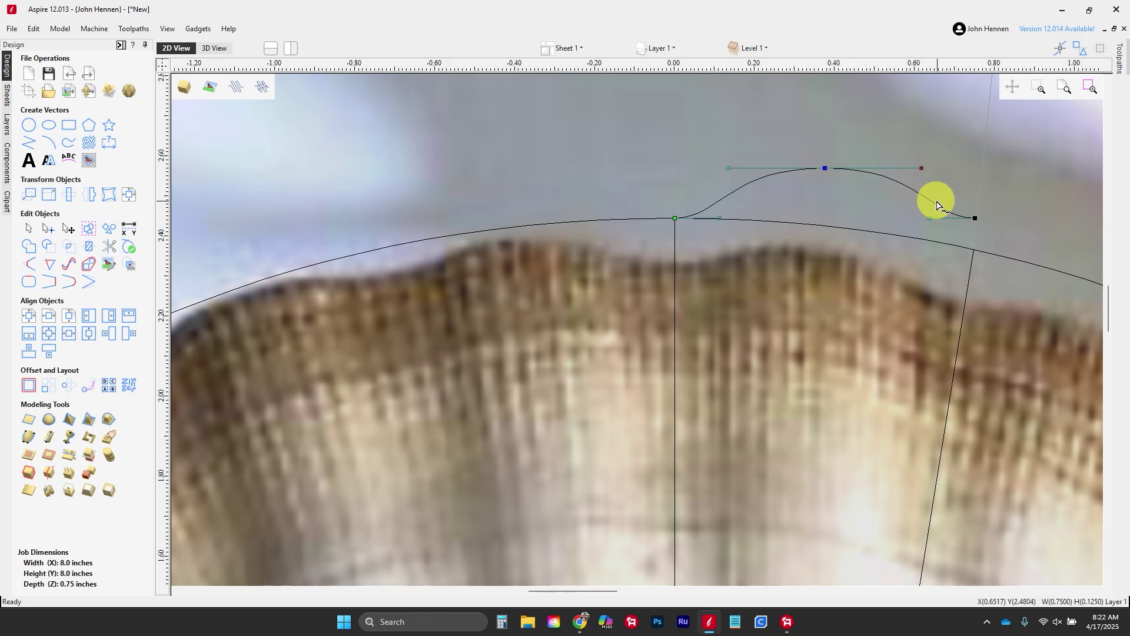
scroll(874, 276, "down", 5)
scroll(857, 329, "down", 1)
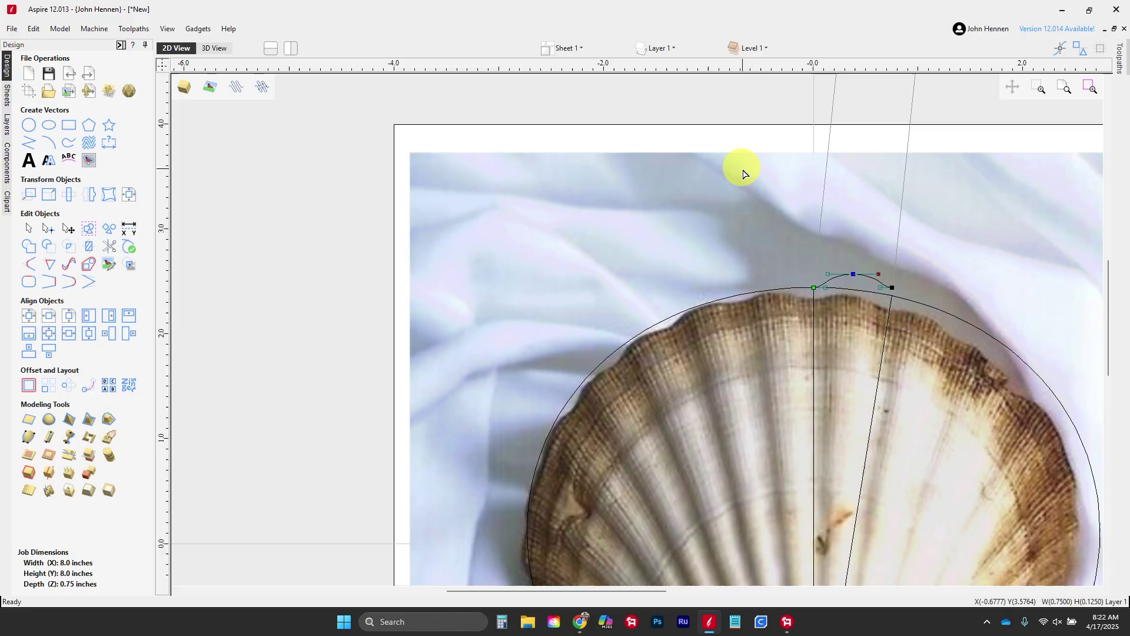
scroll(737, 121, "down", 2)
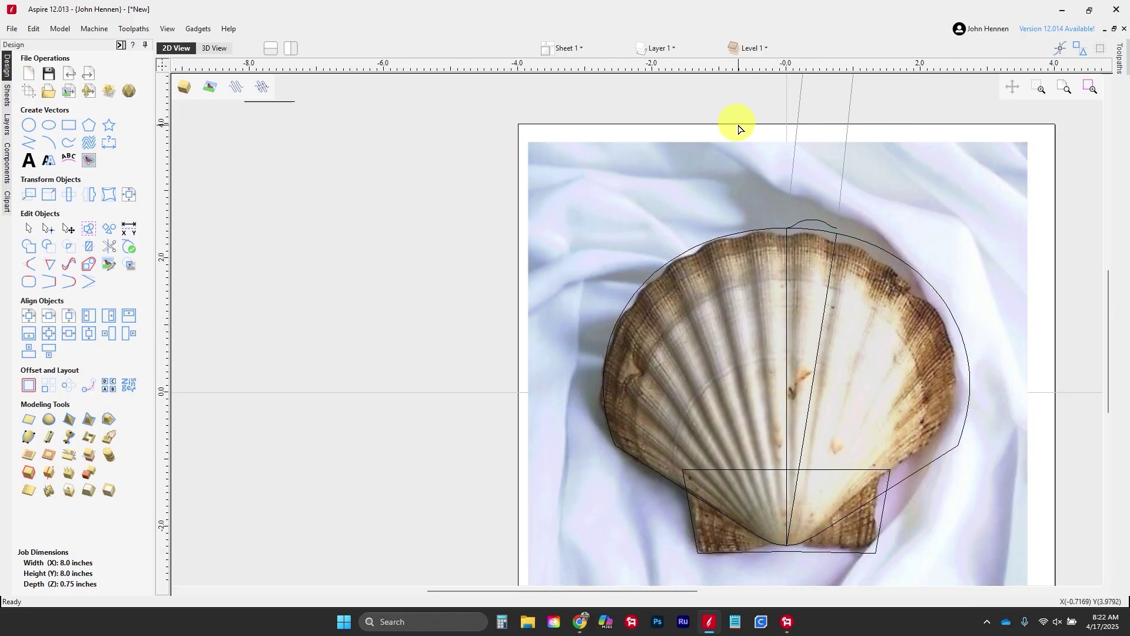
Set up a Two Rail Sweep with the two rib lines as drive rails and the arch as the cross section
left_click(26, 438)
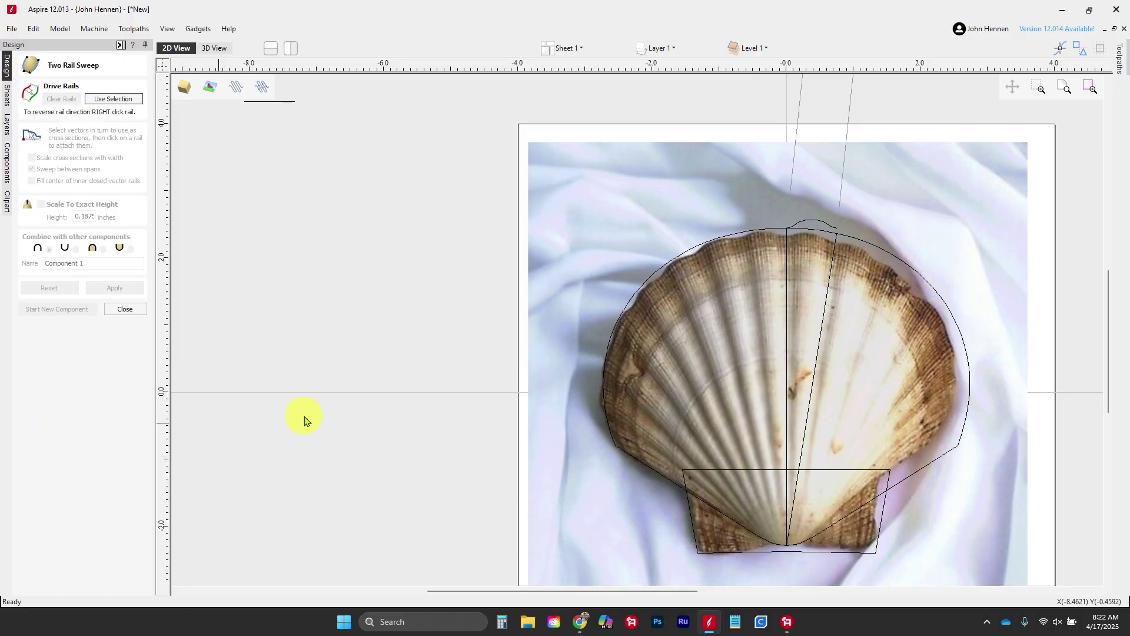
left_click(786, 308)
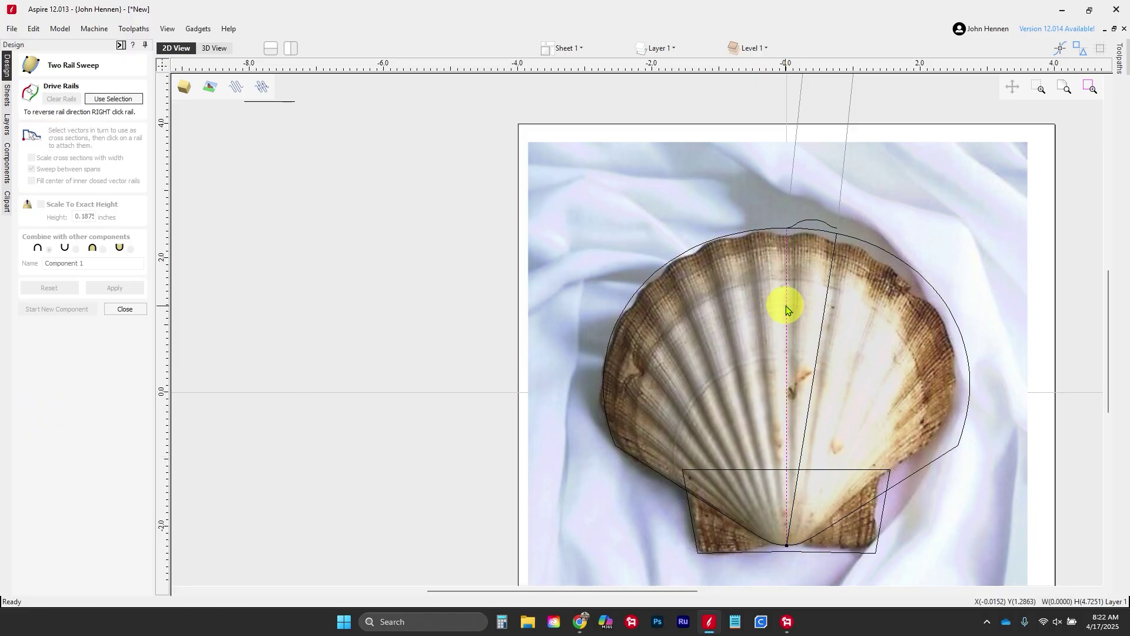
left_click(826, 306, "shift")
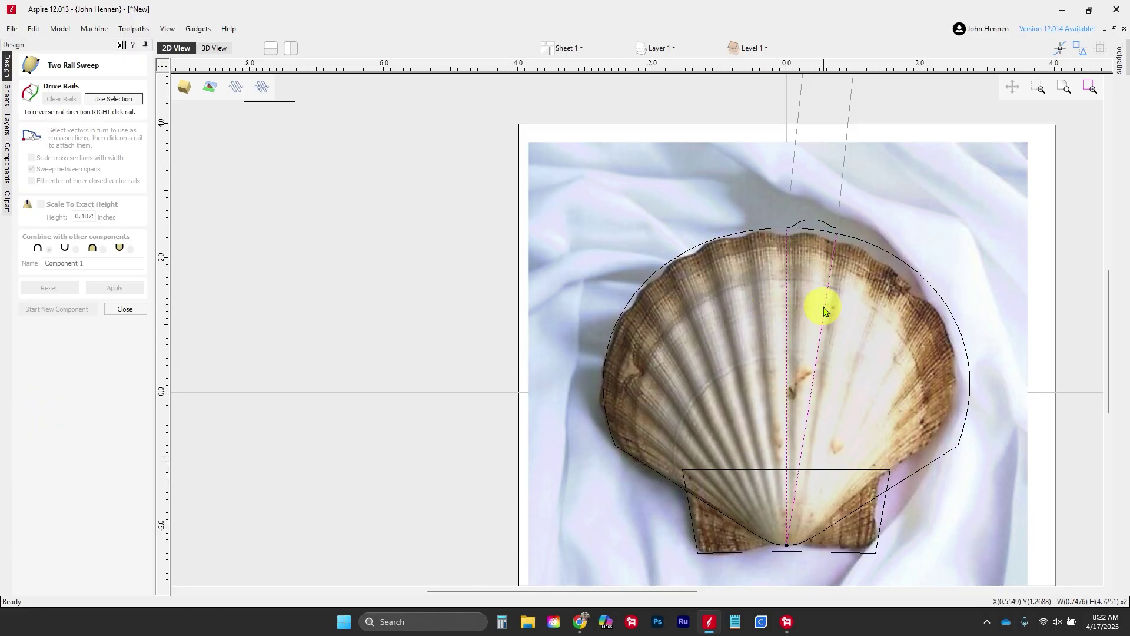
left_click(114, 101)
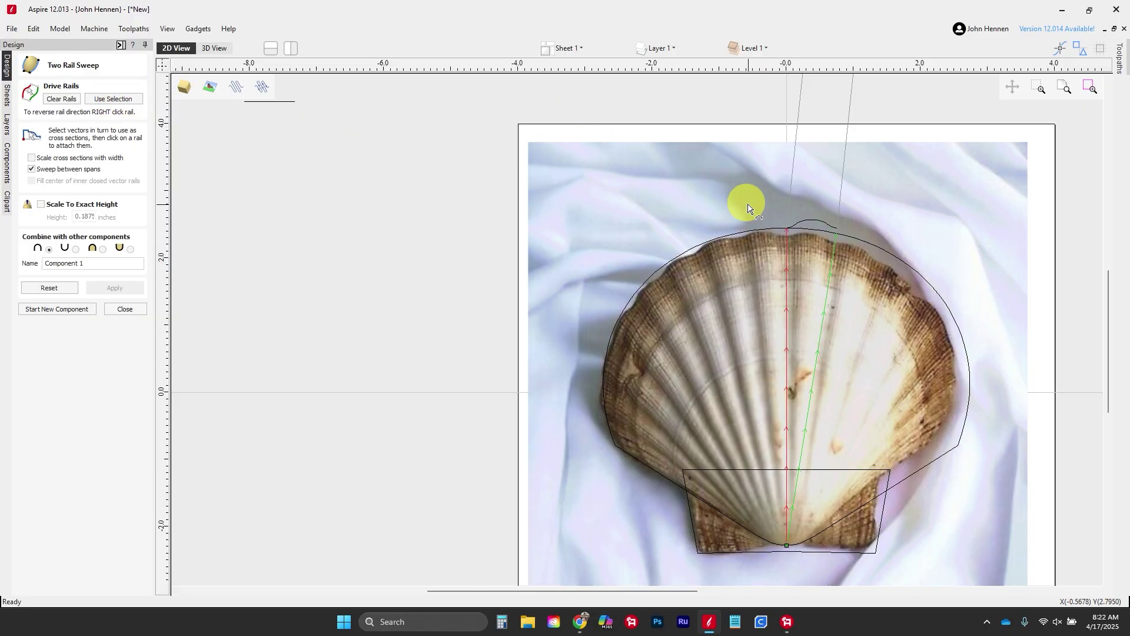
left_click(810, 223)
Apply the two rail sweep with its component set to merge with other components
left_click(125, 289)
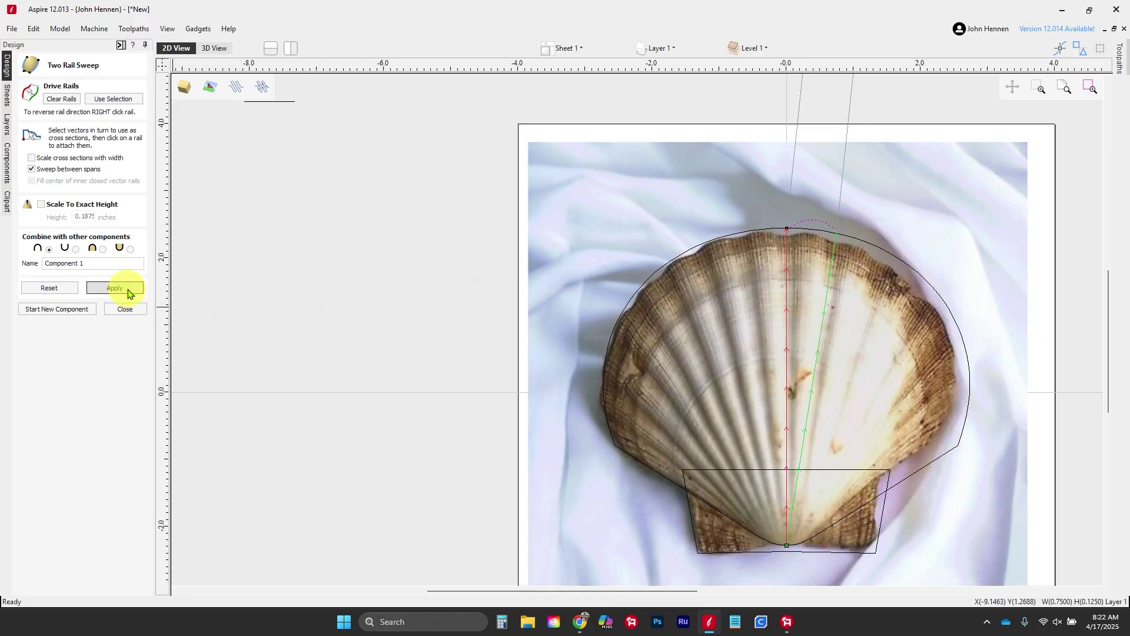
left_click(103, 249)
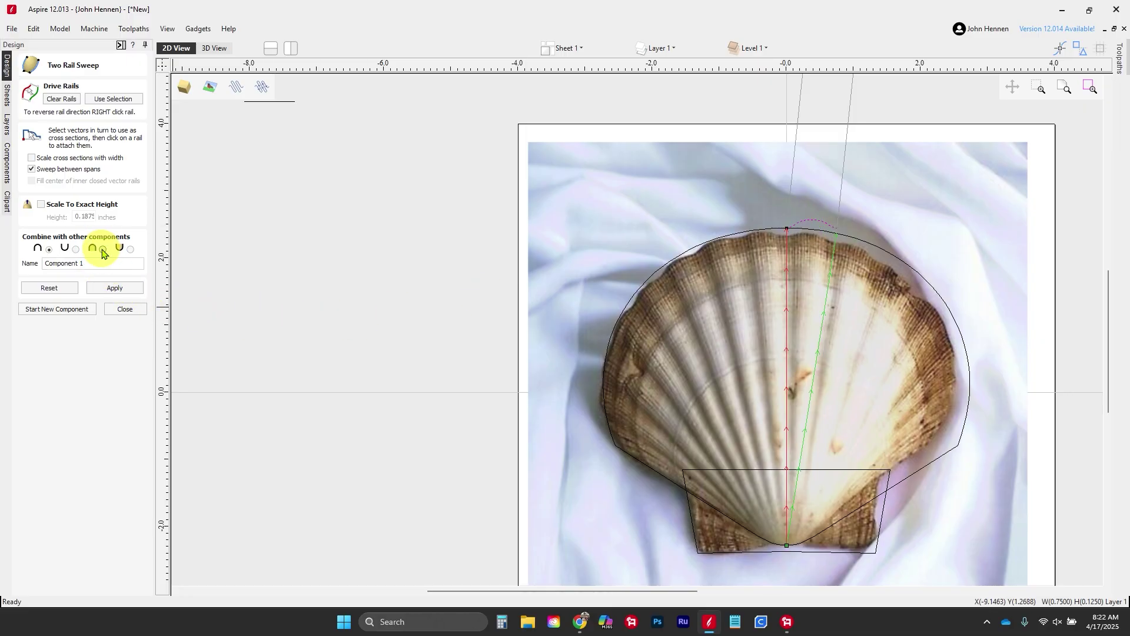
left_click(115, 288)
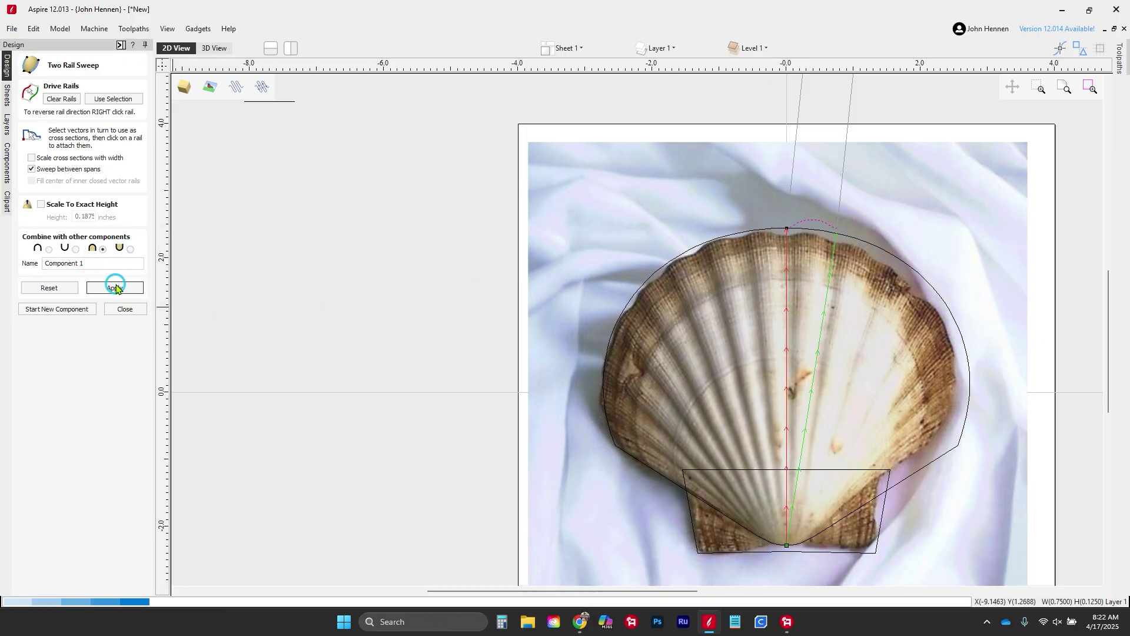
Check the swept rib in 3D and reapply the sweep with its cross sections scaled with width
left_click(217, 49)
scroll(529, 477, "up", 3)
left_click_drag(557, 502, 481, 340)
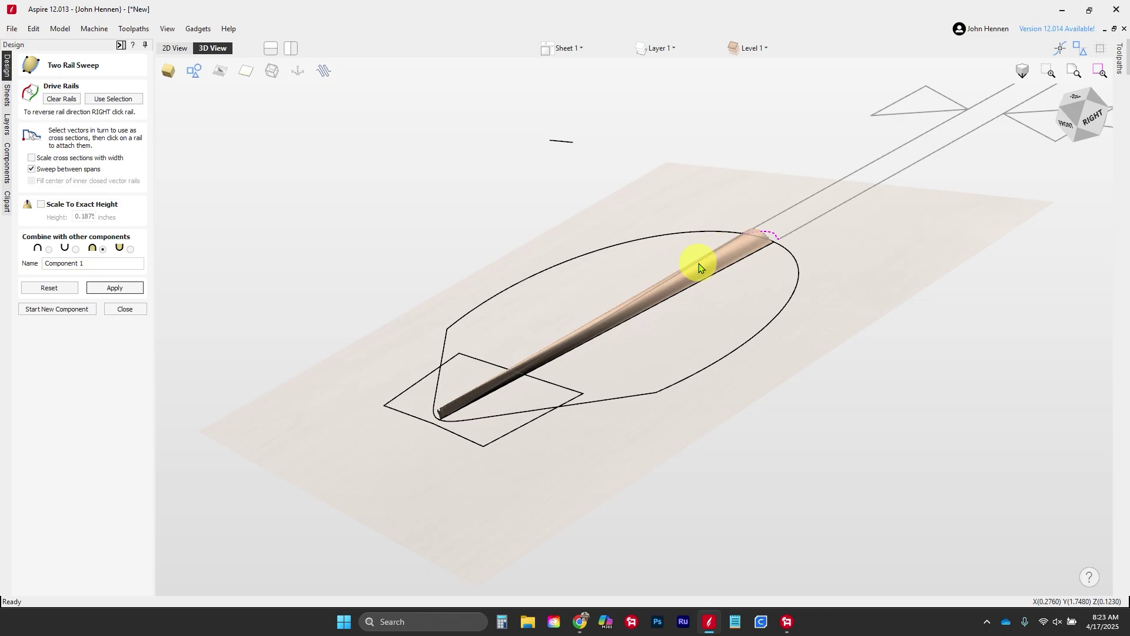
left_click(33, 158)
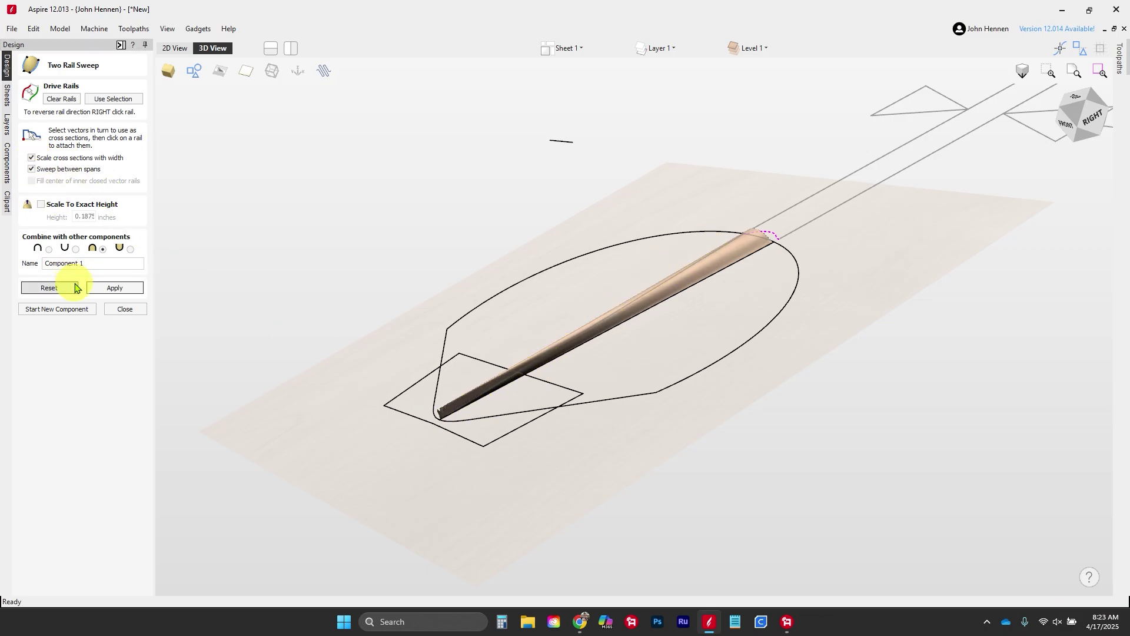
left_click(114, 289)
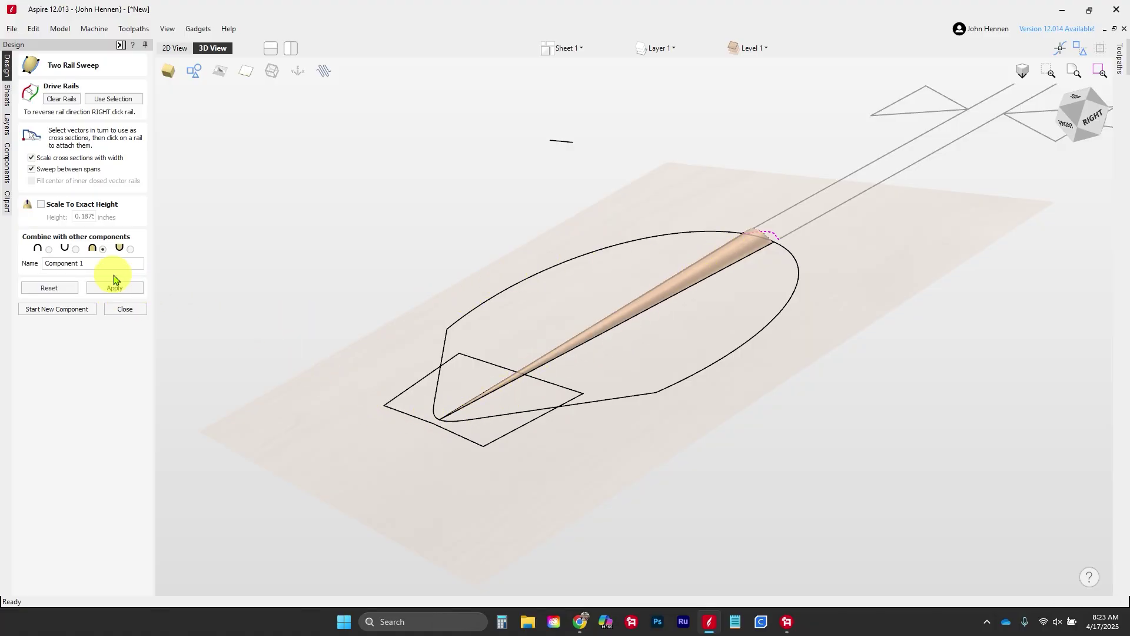
Name the swept component "Shell Wave section", apply it and finish the sweep
left_click_drag(139, 263, 3, 279)
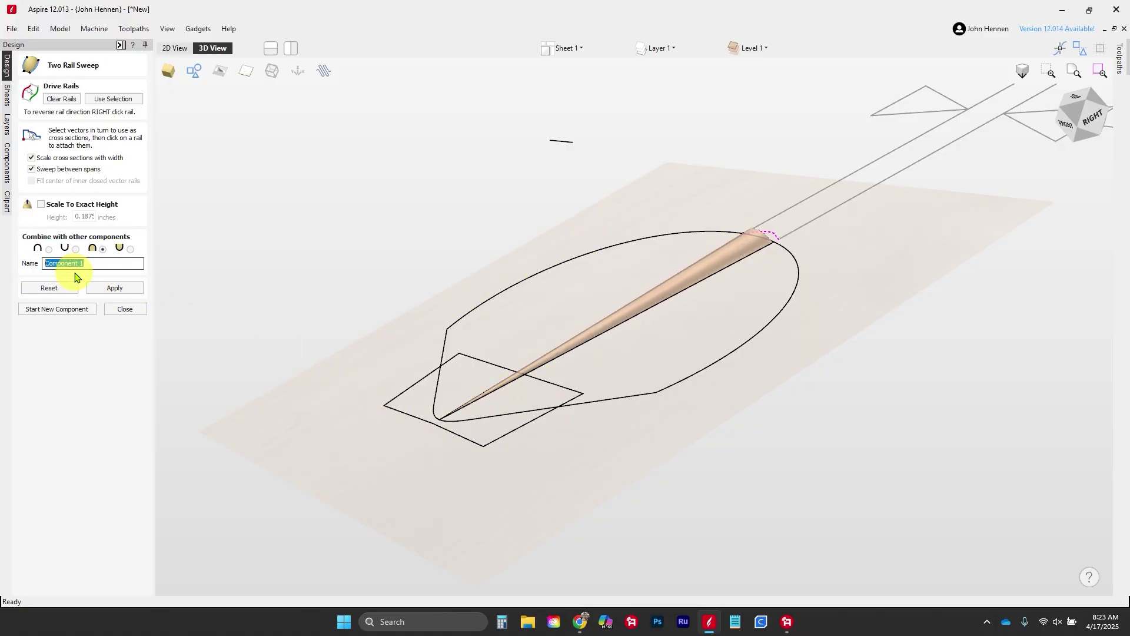
type("Shell Wave section")
left_click(109, 290)
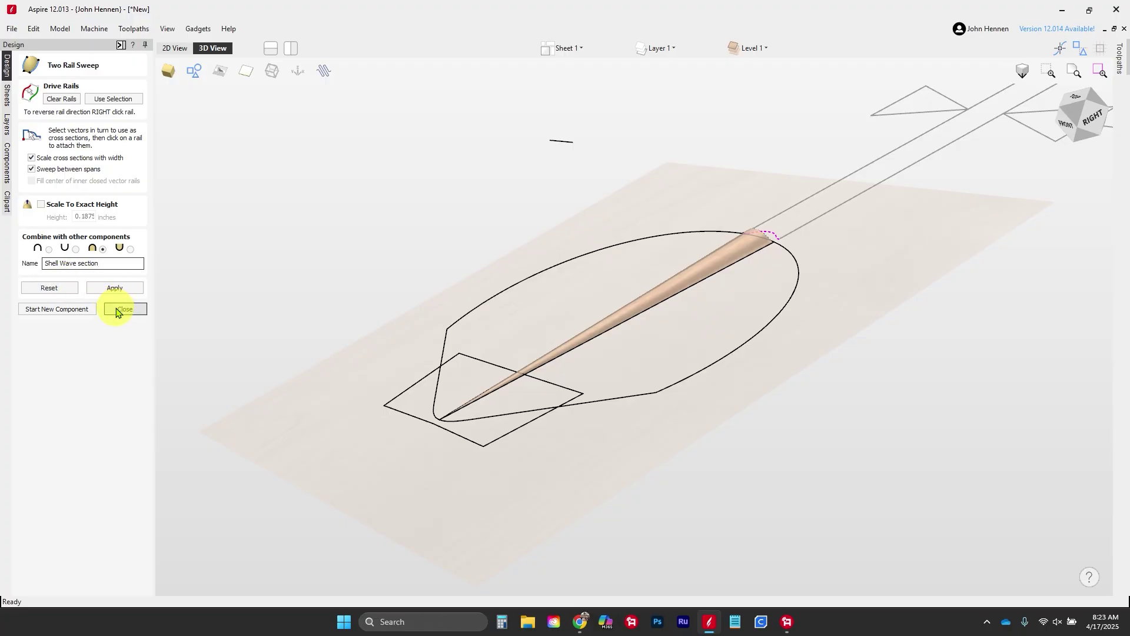
left_click(120, 310)
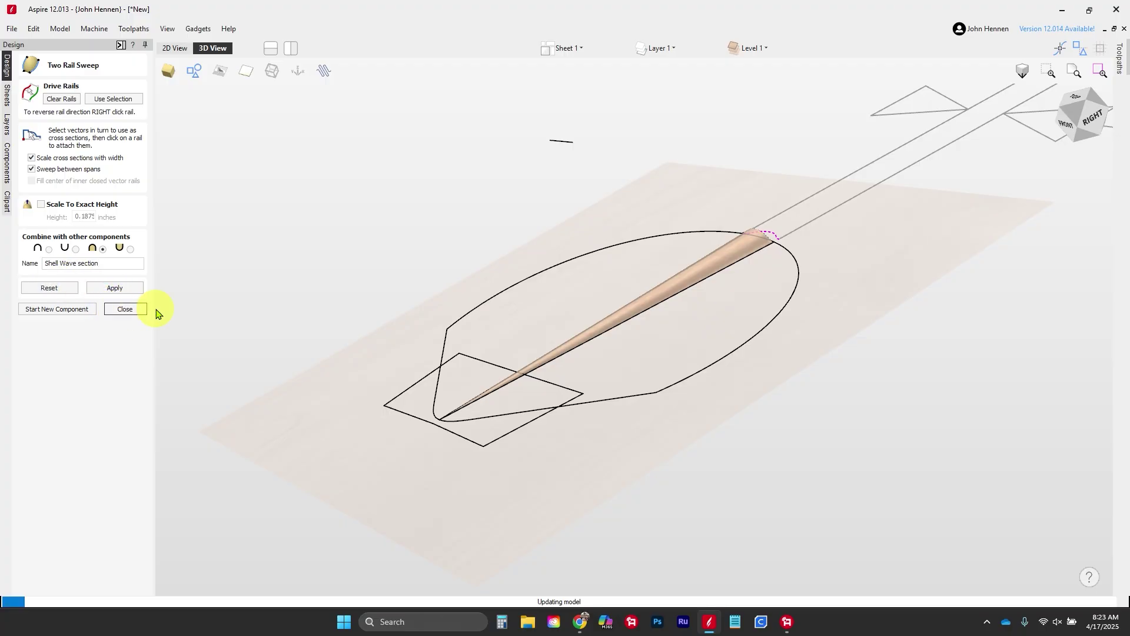
Mirror a copy of the swept shell section to its left side, and check the two wedges from above in 3D
left_click(177, 52)
scroll(464, 240, "down", 2)
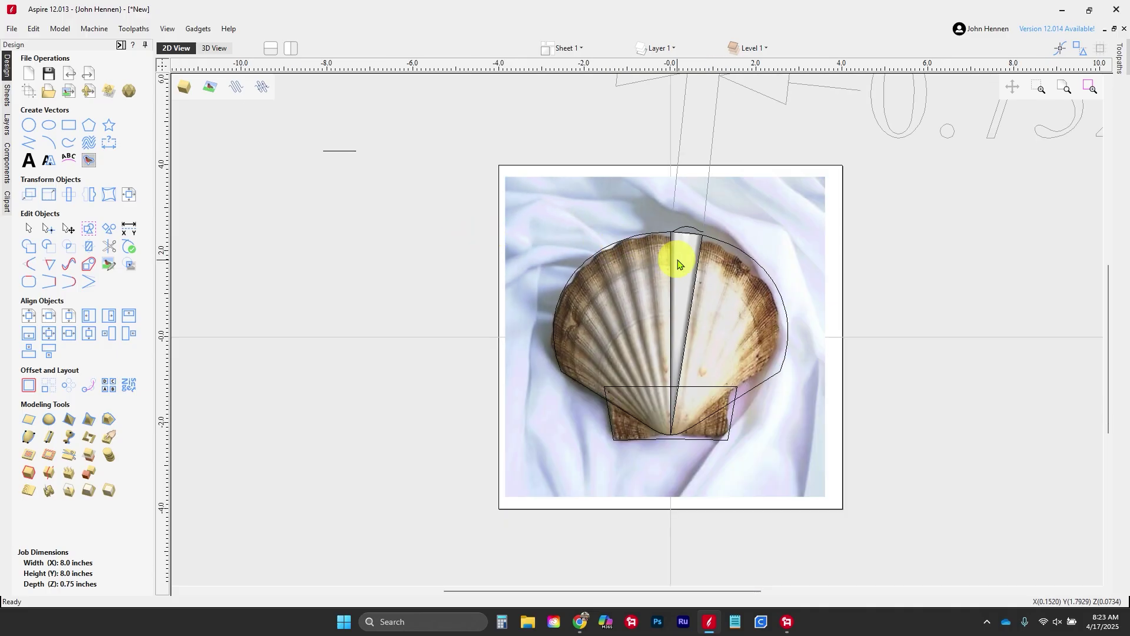
scroll(728, 288, "up", 2)
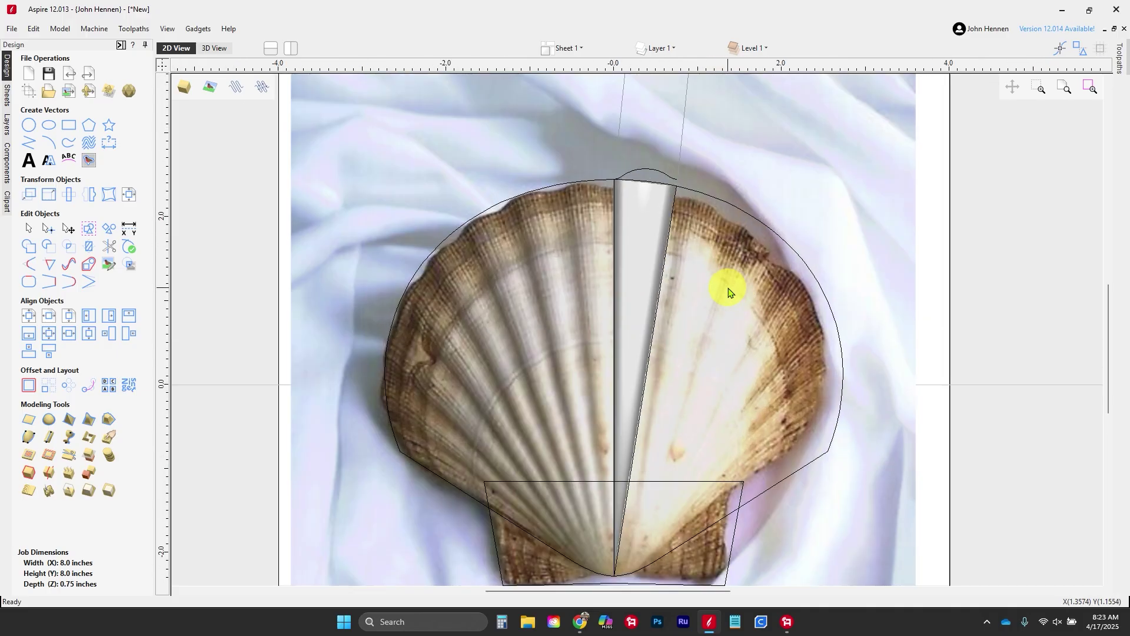
scroll(643, 298, "down", 2)
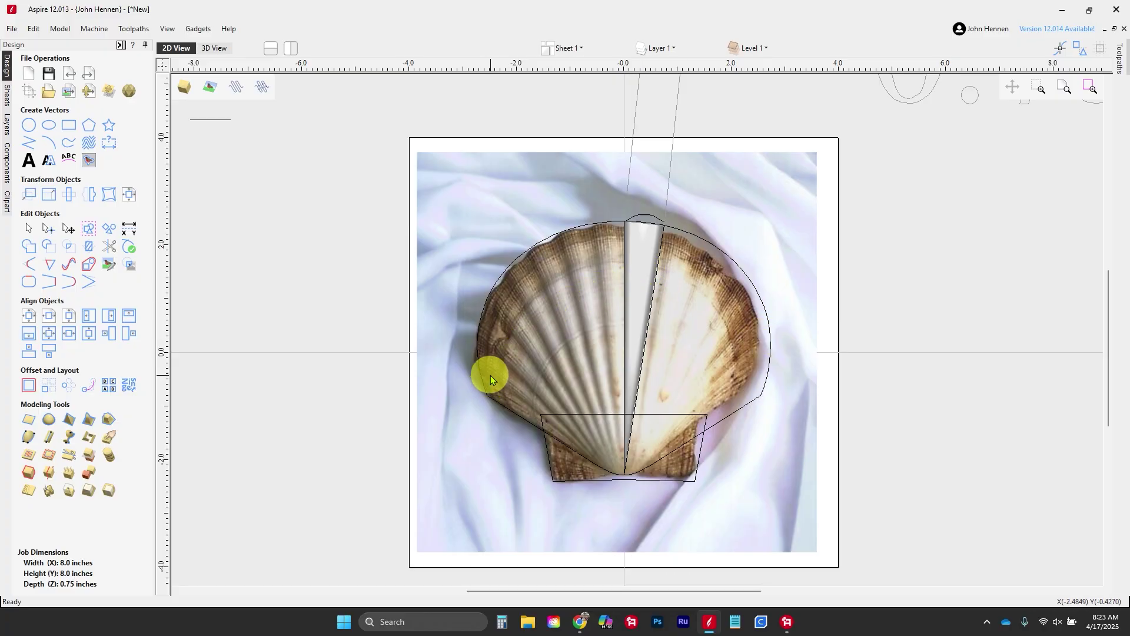
left_click(642, 265)
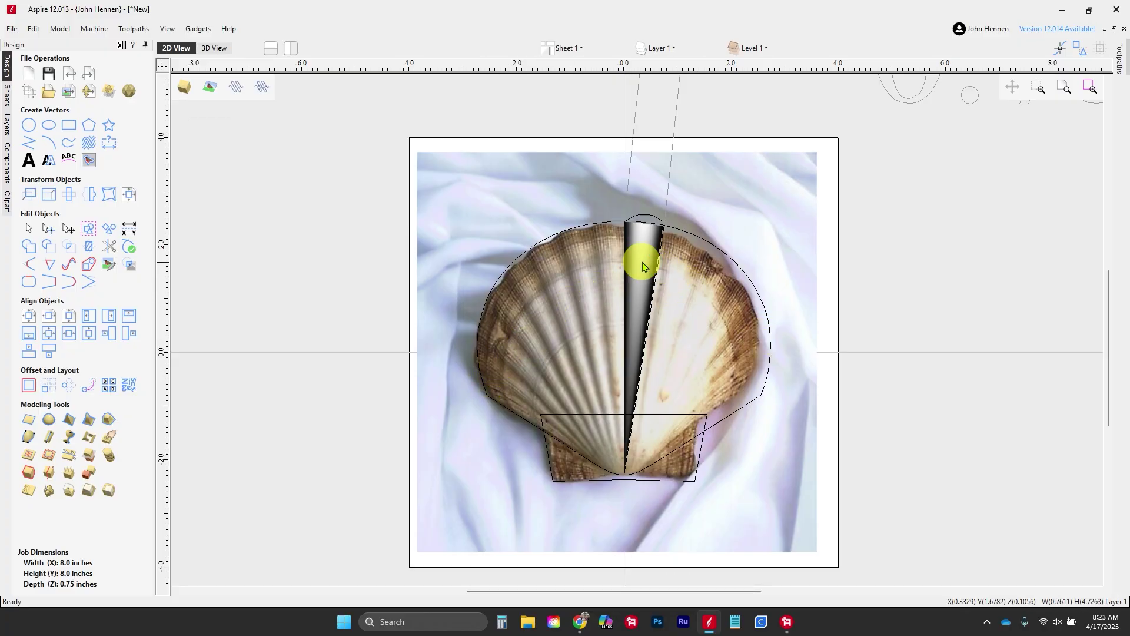
left_click(84, 198)
left_click(45, 136)
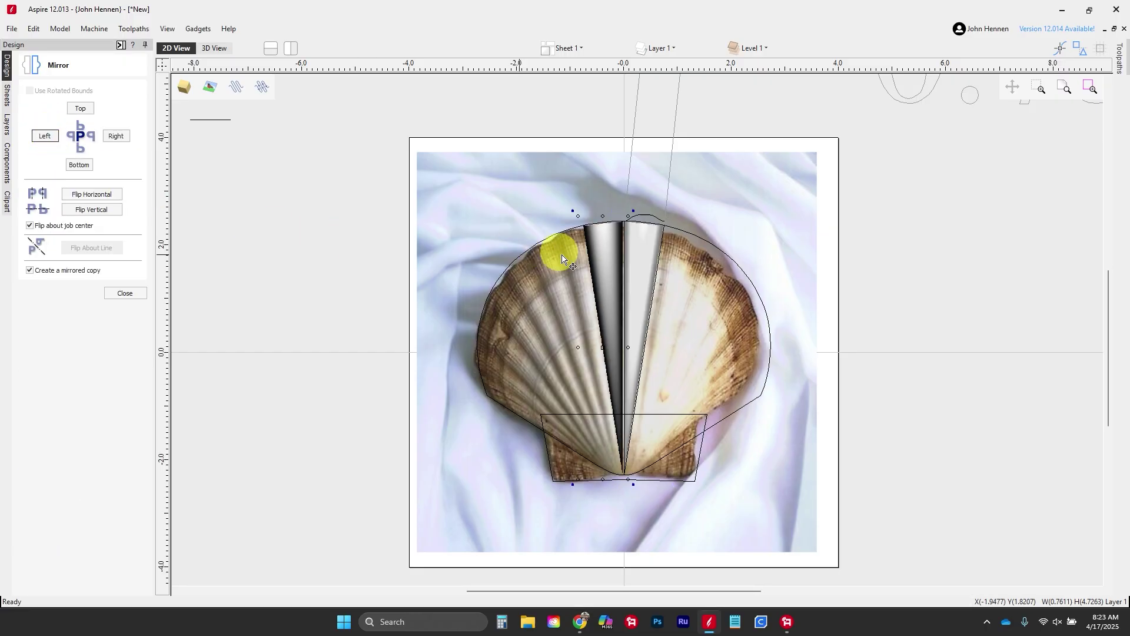
left_click(215, 47)
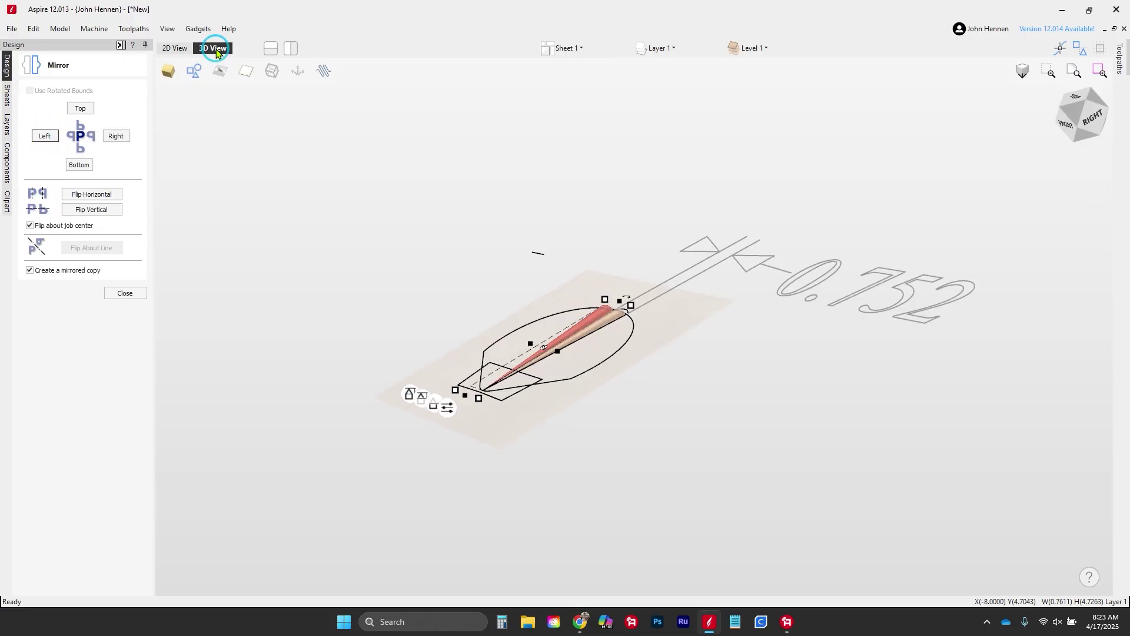
scroll(658, 384, "up", 3)
left_click_drag(720, 443, 663, 462)
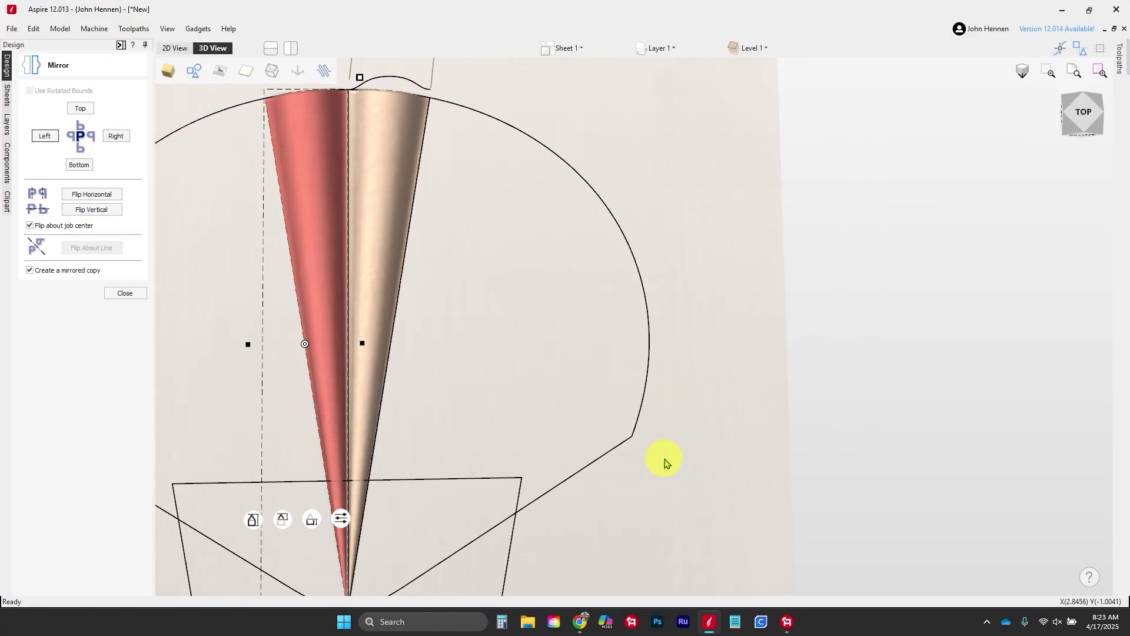
left_click(139, 293)
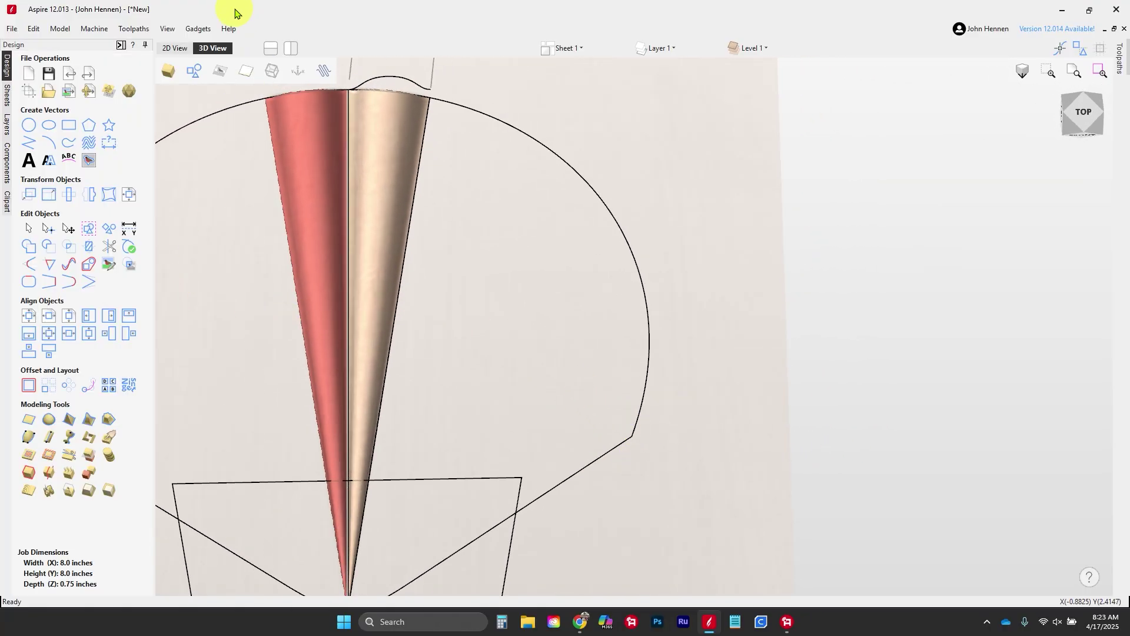
Add an angle dimension at the shell's bottom apex, between the outline's right corner and the vertical centre line
left_click(173, 49)
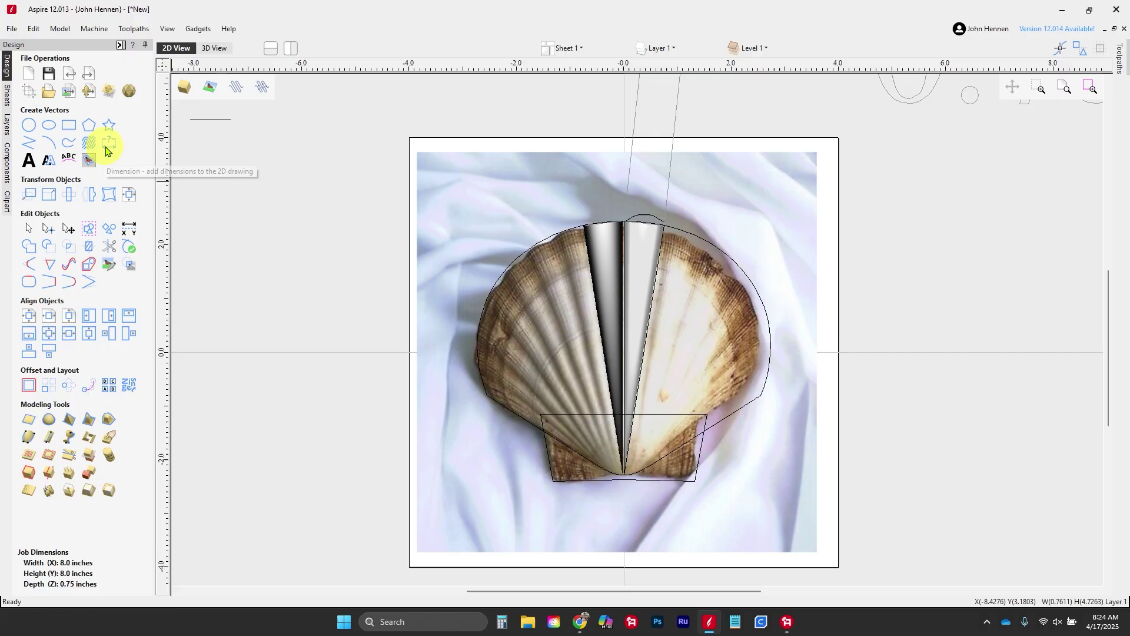
left_click(106, 148)
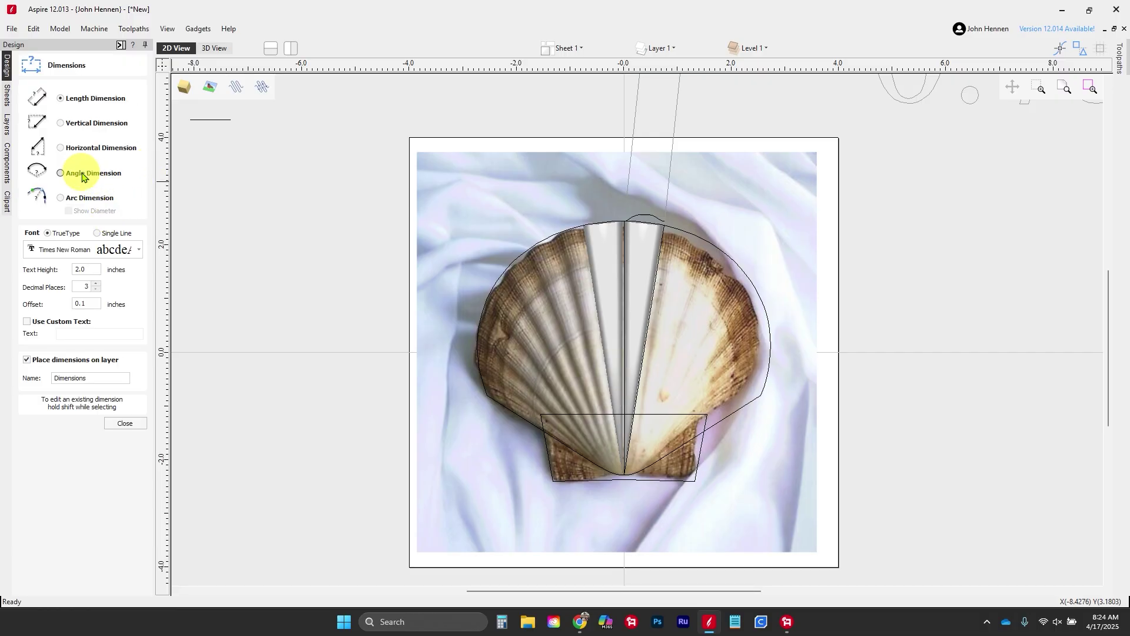
left_click(61, 173)
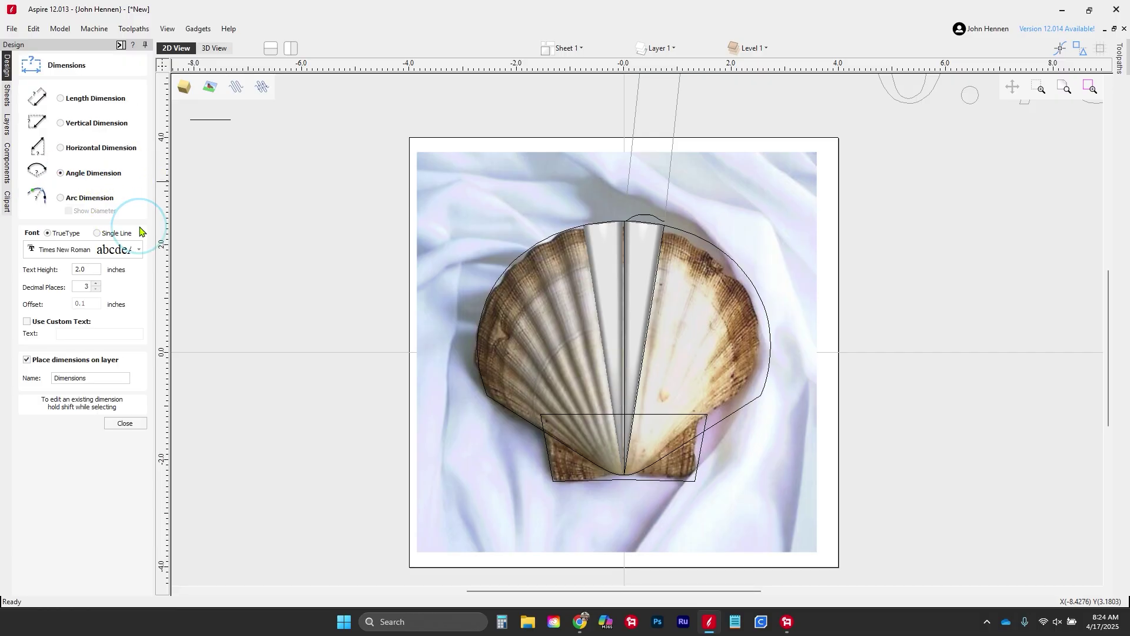
scroll(619, 471, "up", 3)
left_click(621, 469)
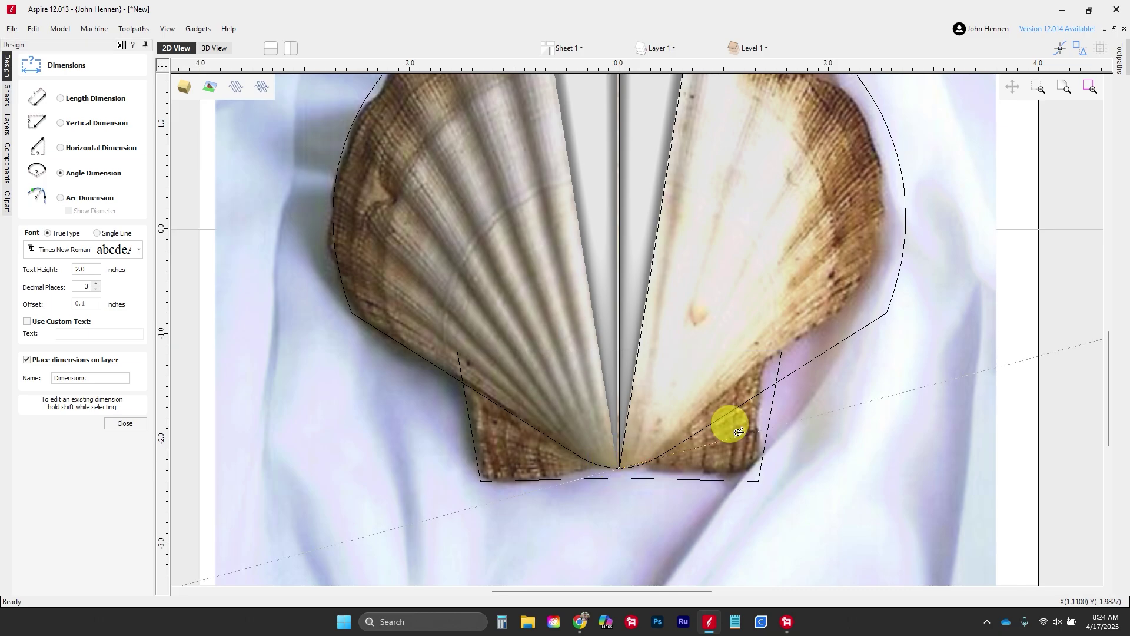
left_click(892, 315)
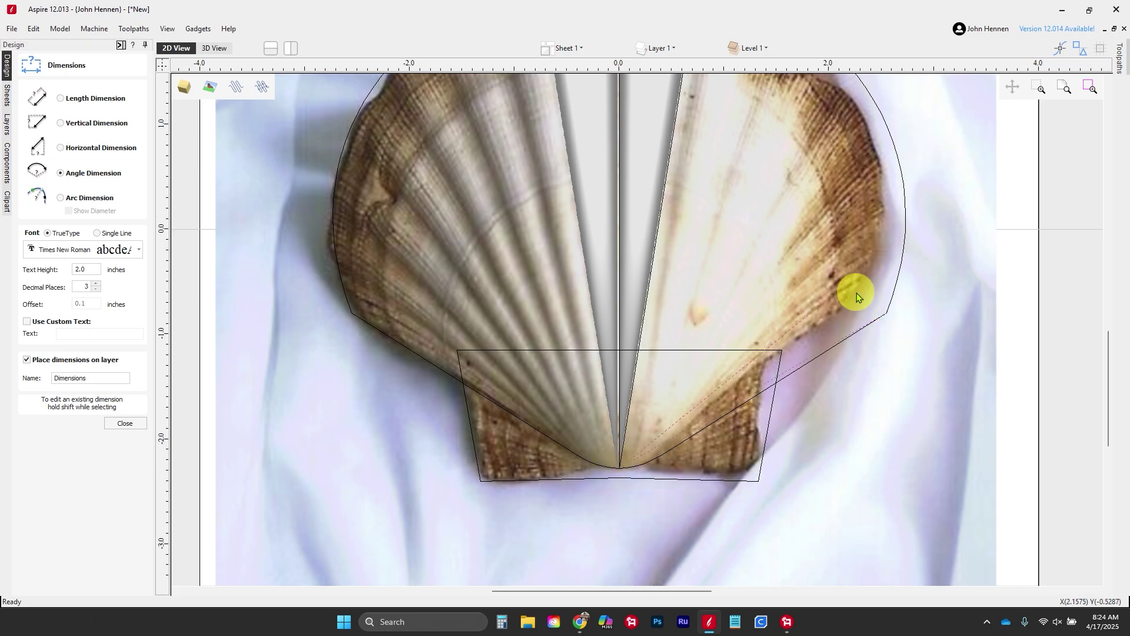
left_click(617, 160)
scroll(677, 342, "down", 3)
scroll(701, 306, "down", 1)
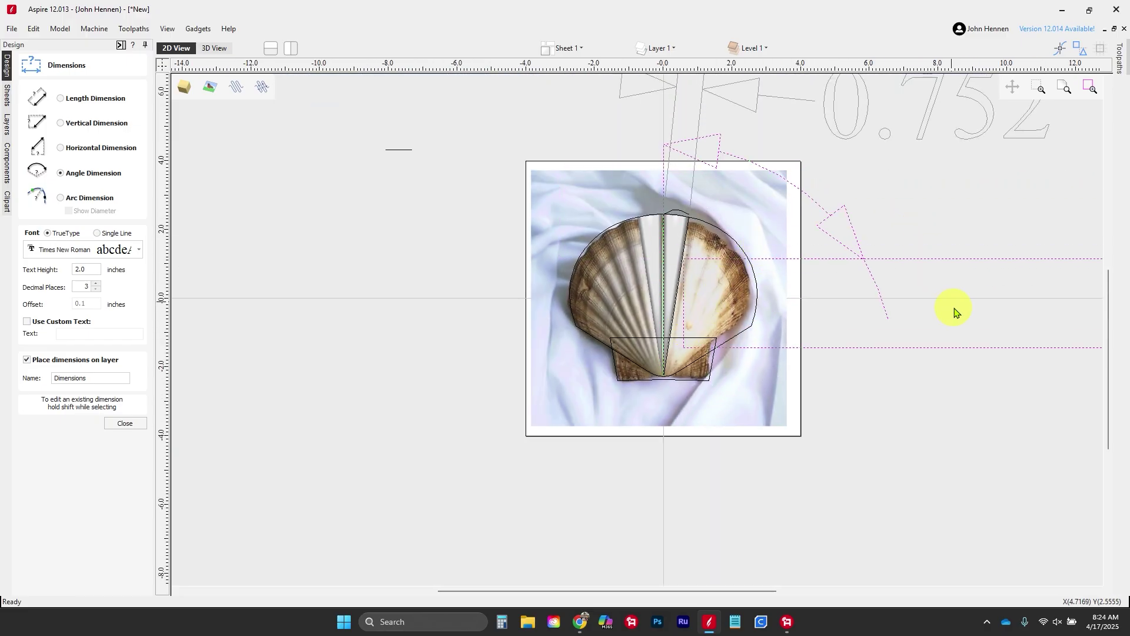
left_click(983, 369)
scroll(802, 361, "down", 2)
scroll(820, 379, "up", 1)
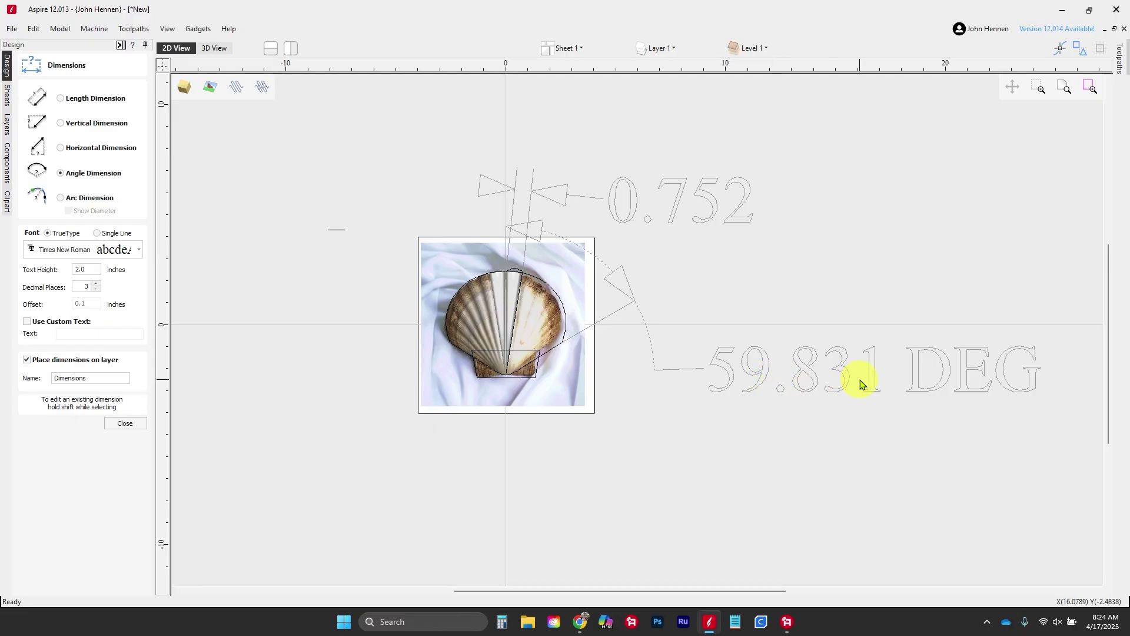
left_click(142, 421)
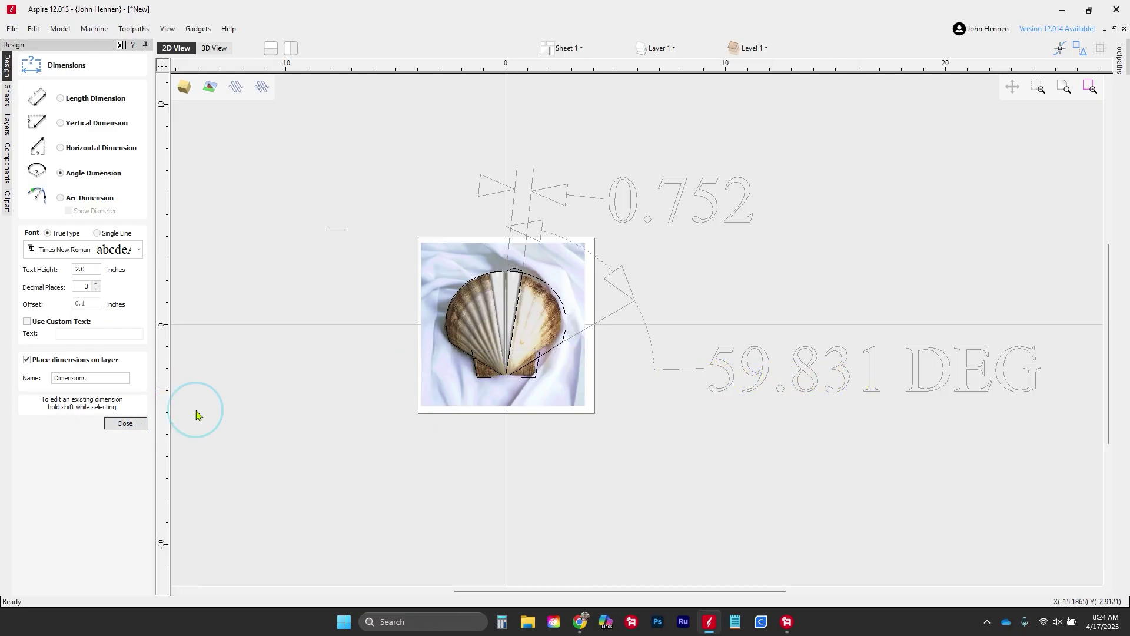
Open a circular copy for the right wedge, set its rotation centre X to 0, locate the apex and close the tool
scroll(525, 298, "up", 3)
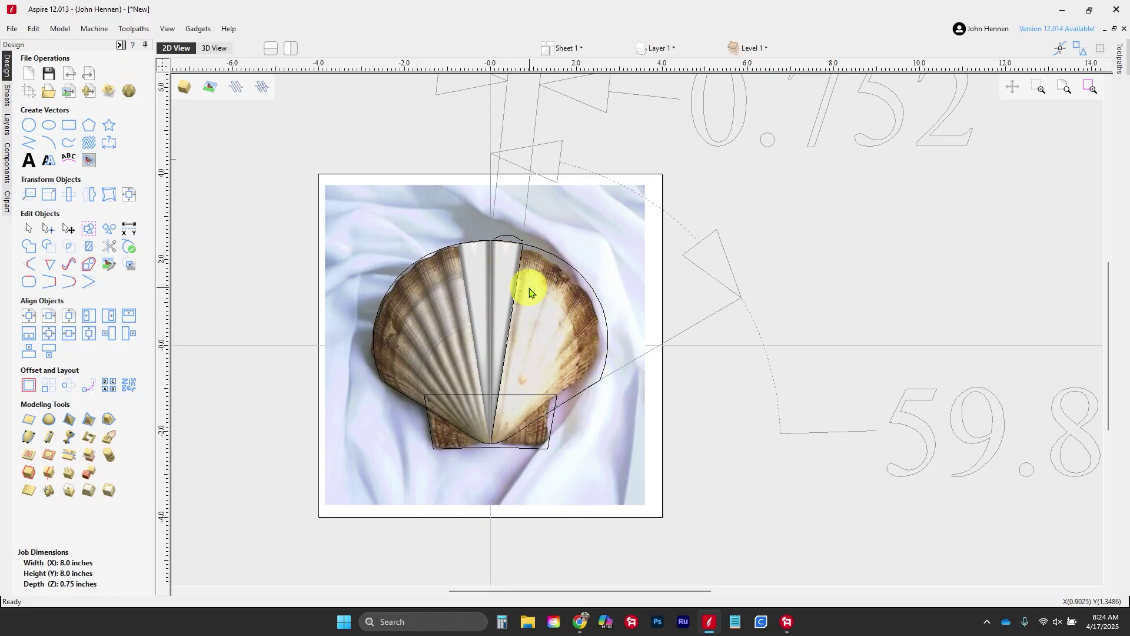
left_click(503, 279)
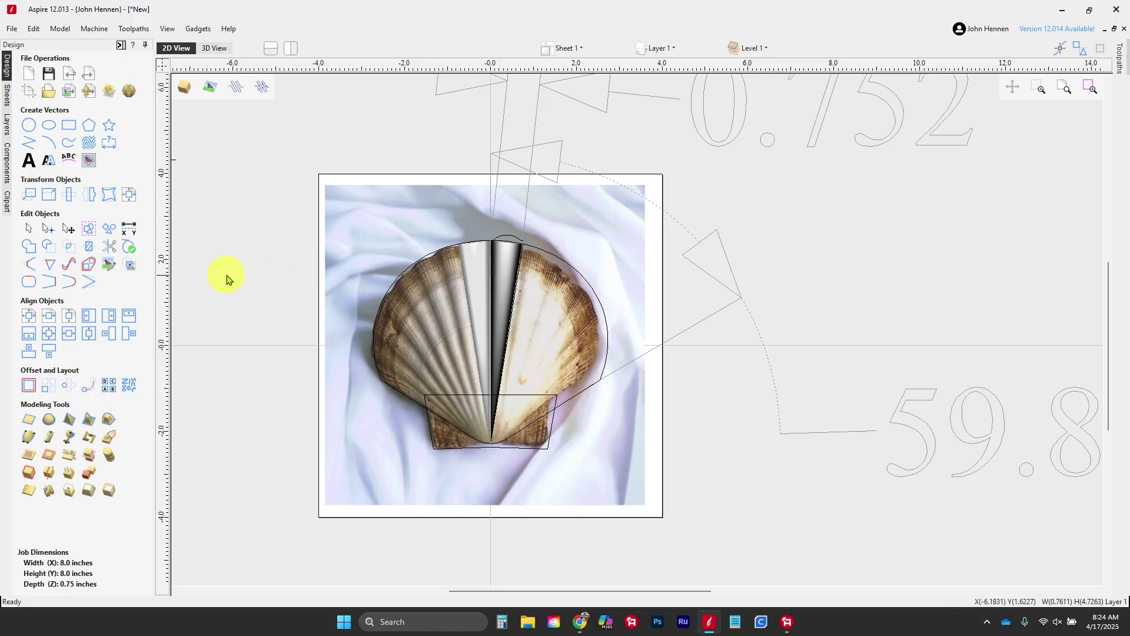
left_click(68, 393)
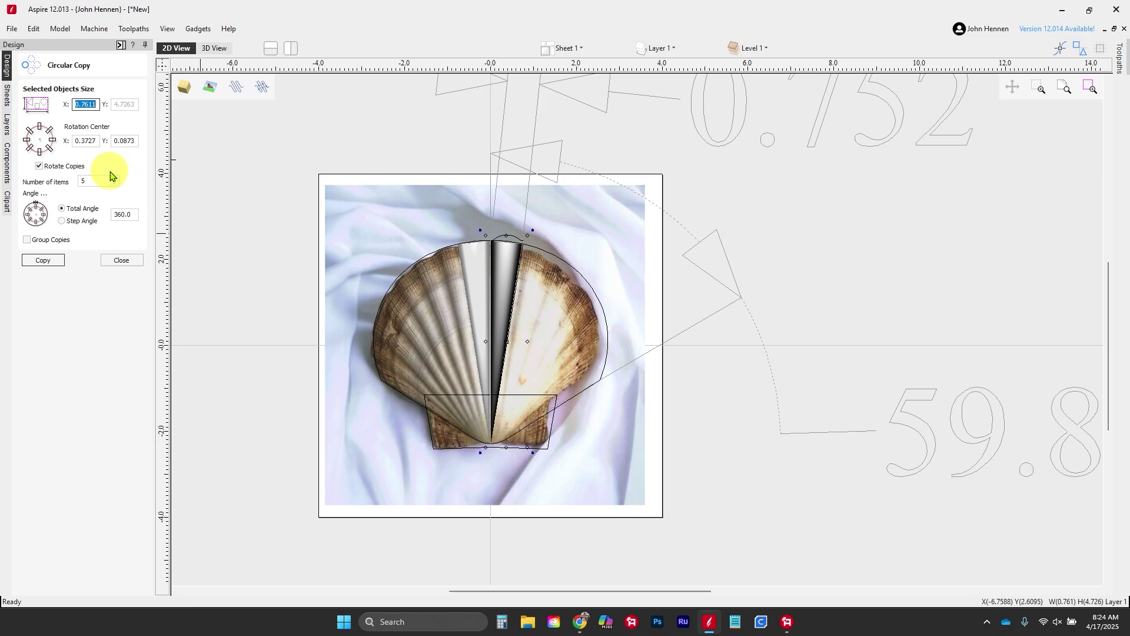
left_click(85, 141)
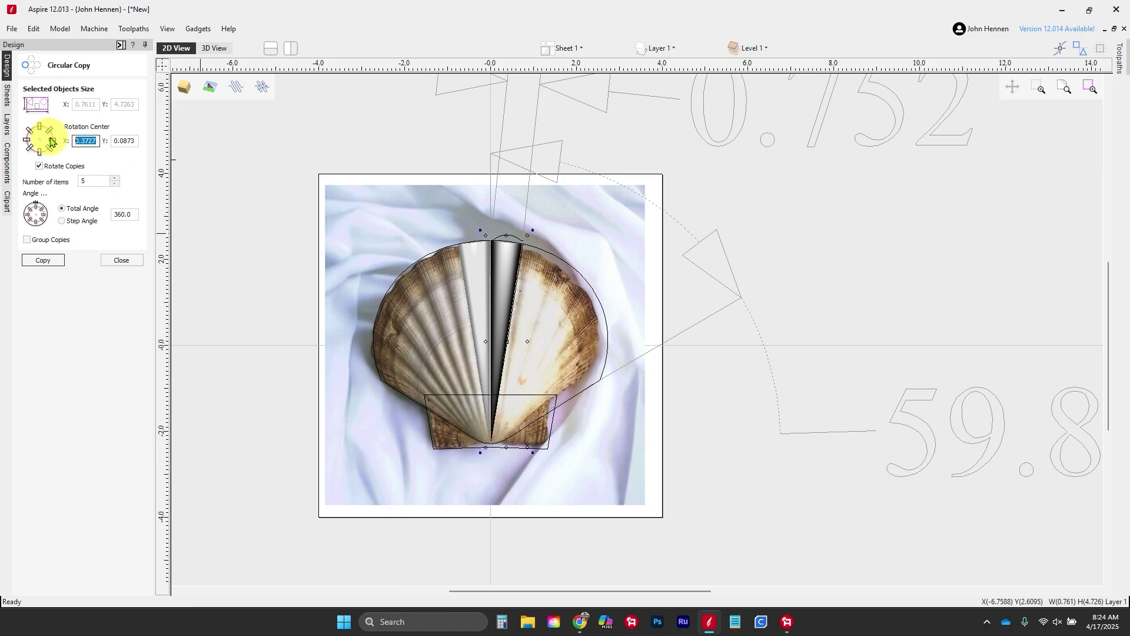
type("0")
scroll(477, 449, "up", 4)
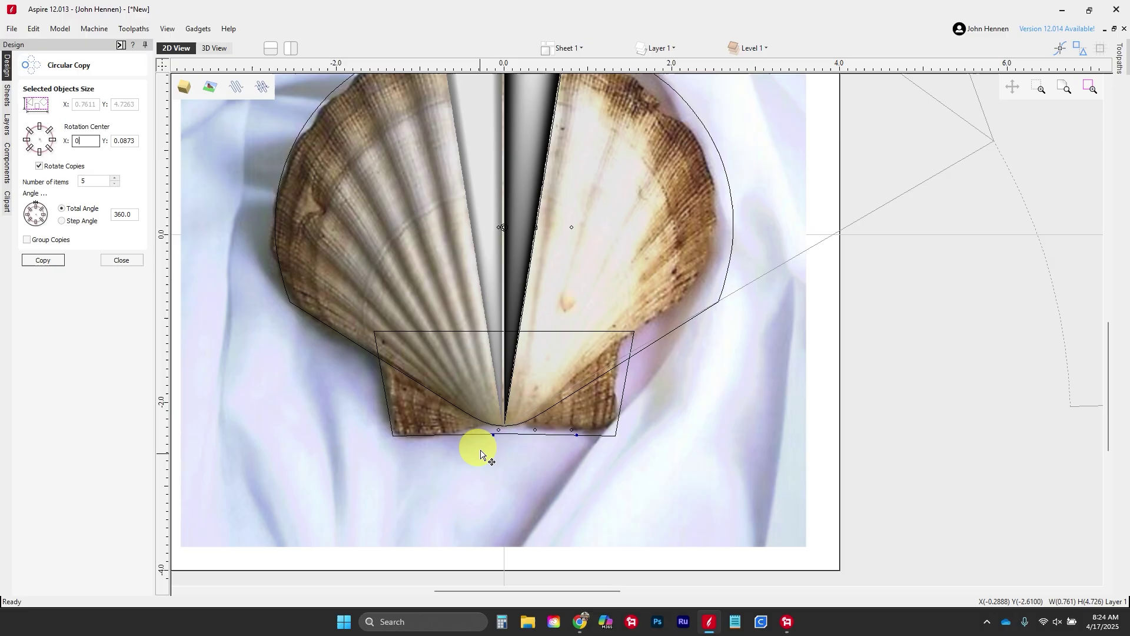
scroll(500, 424, "up", 4)
left_click(519, 410)
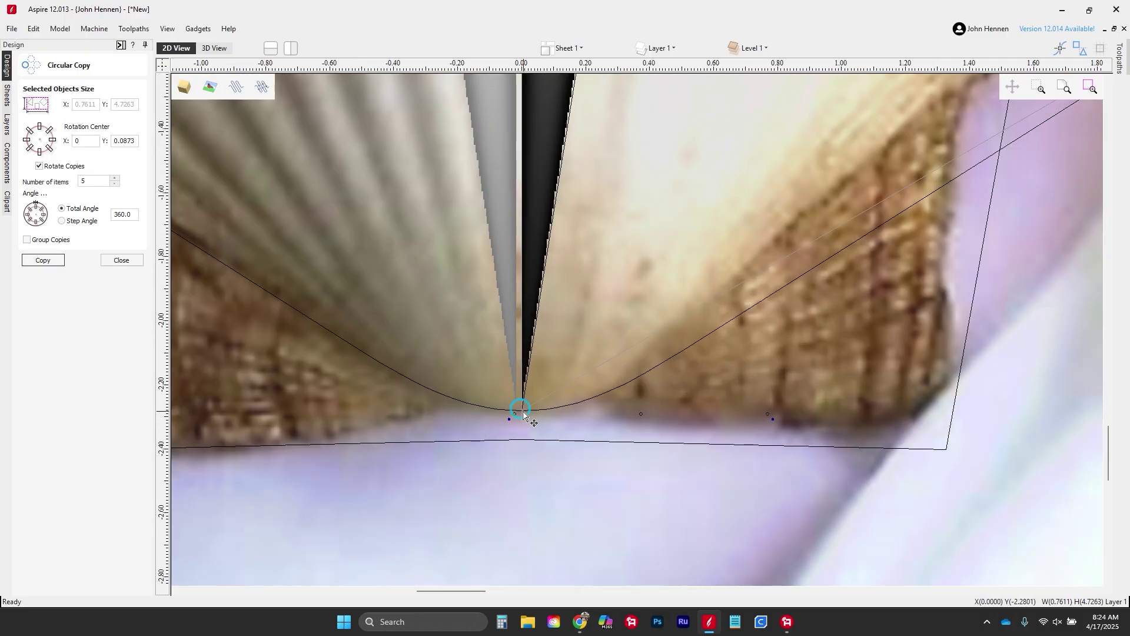
left_click(121, 259)
Hide the Dimensions layer
scroll(307, 343, "down", 4)
scroll(307, 342, "down", 3)
scroll(634, 331, "down", 2)
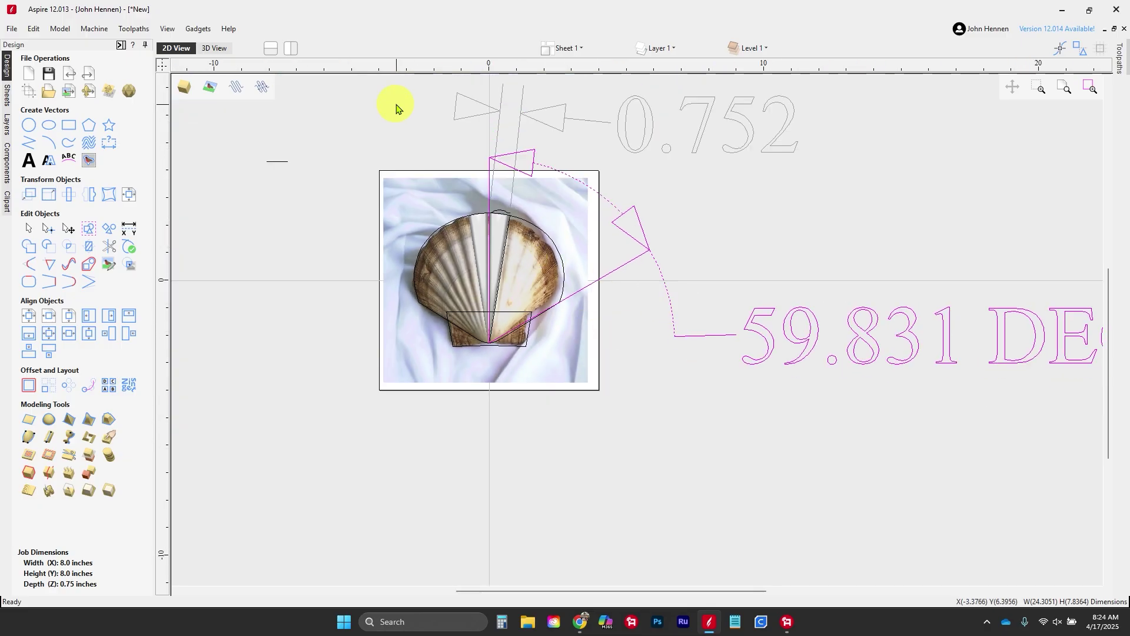
left_click(654, 48)
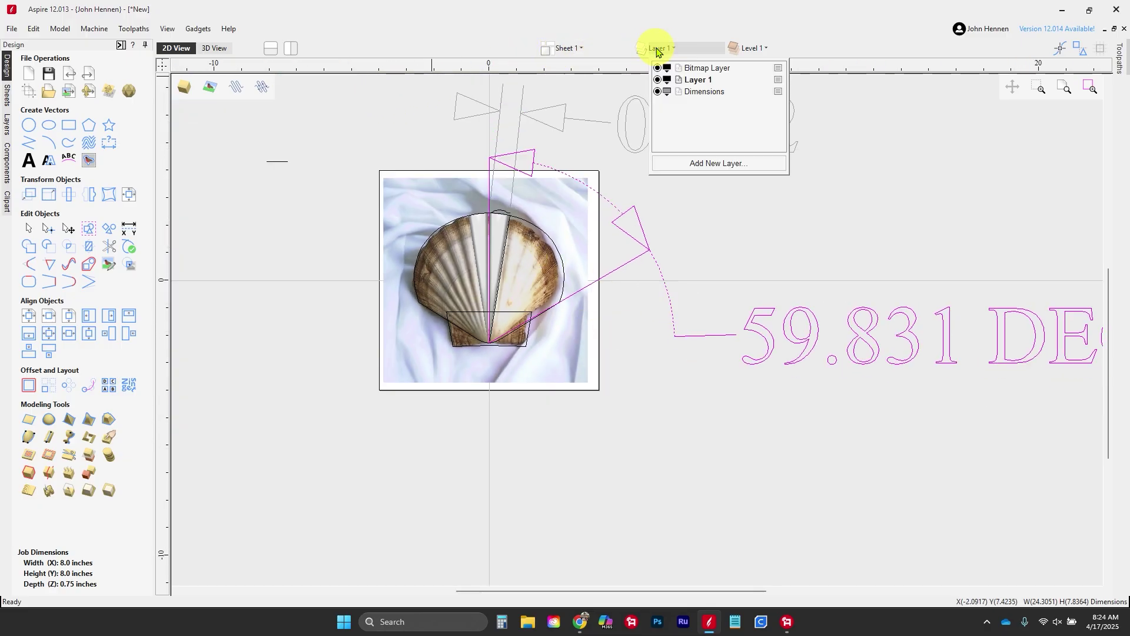
left_click(658, 92)
scroll(529, 272, "up", 2)
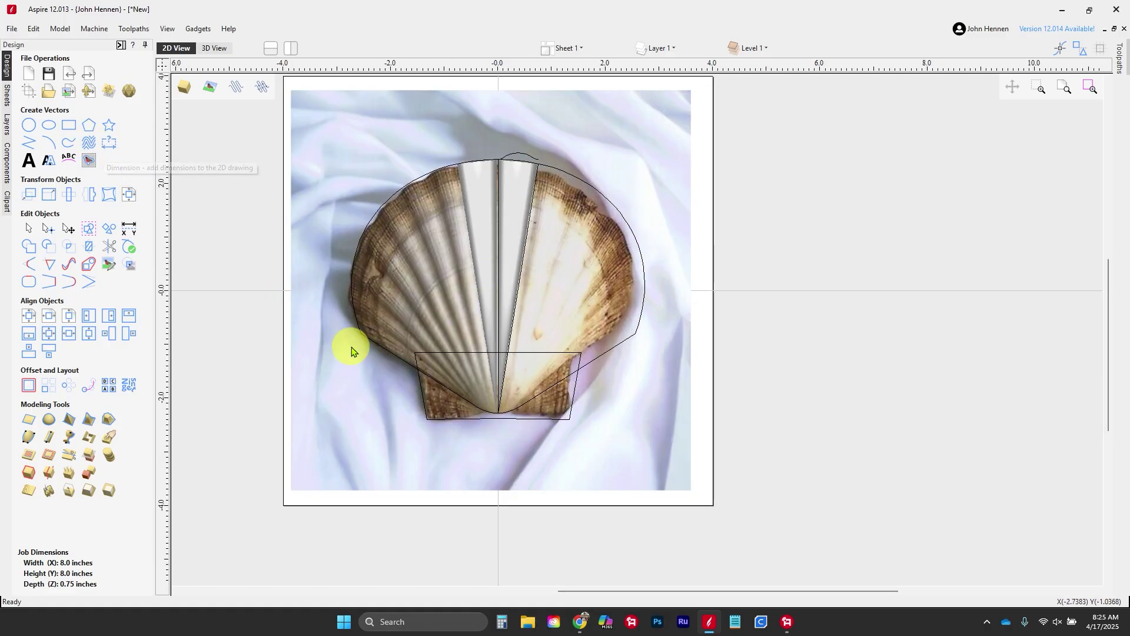
Place a horizontal guide through the shell's bottom apex and check its exact position in the guide properties
left_click_drag(451, 61, 499, 412)
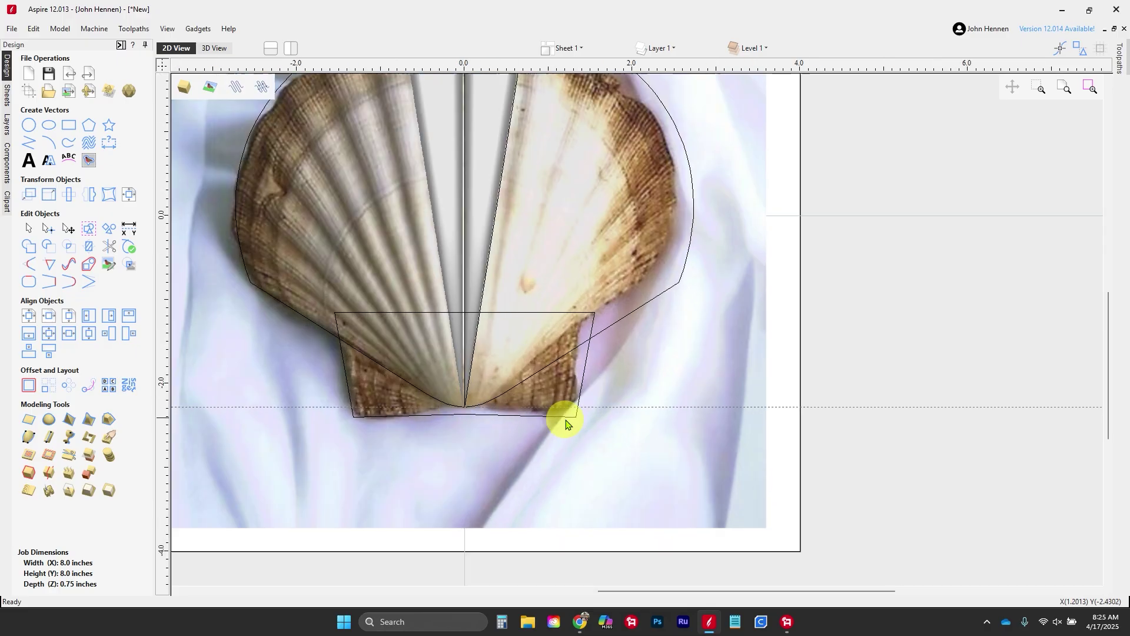
scroll(558, 421, "up", 2)
double_click(631, 406)
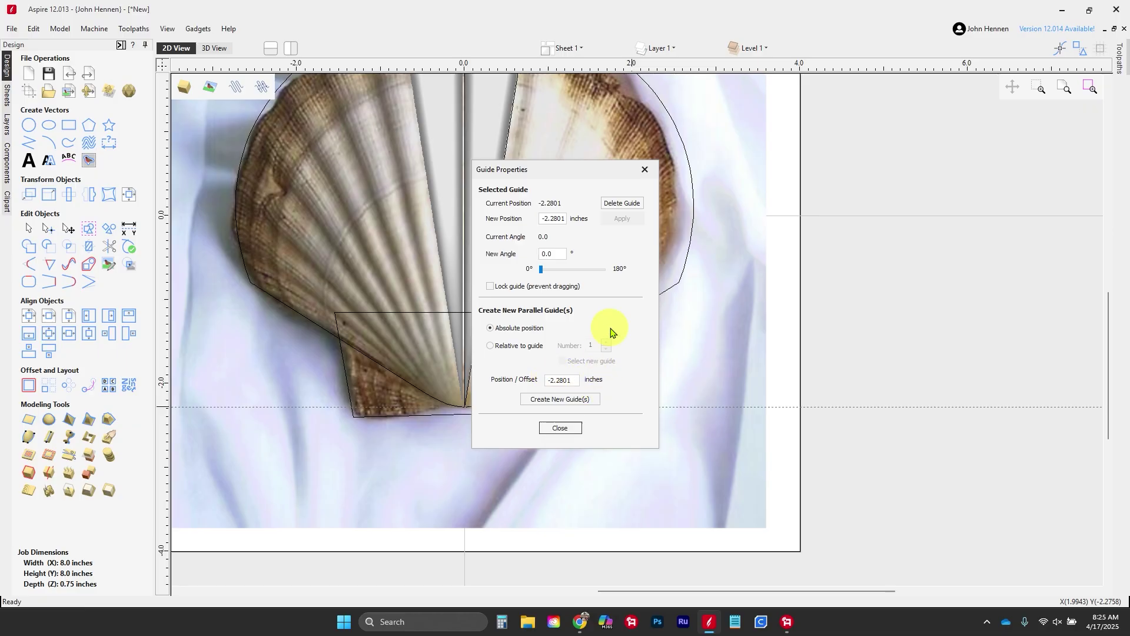
left_click(644, 169)
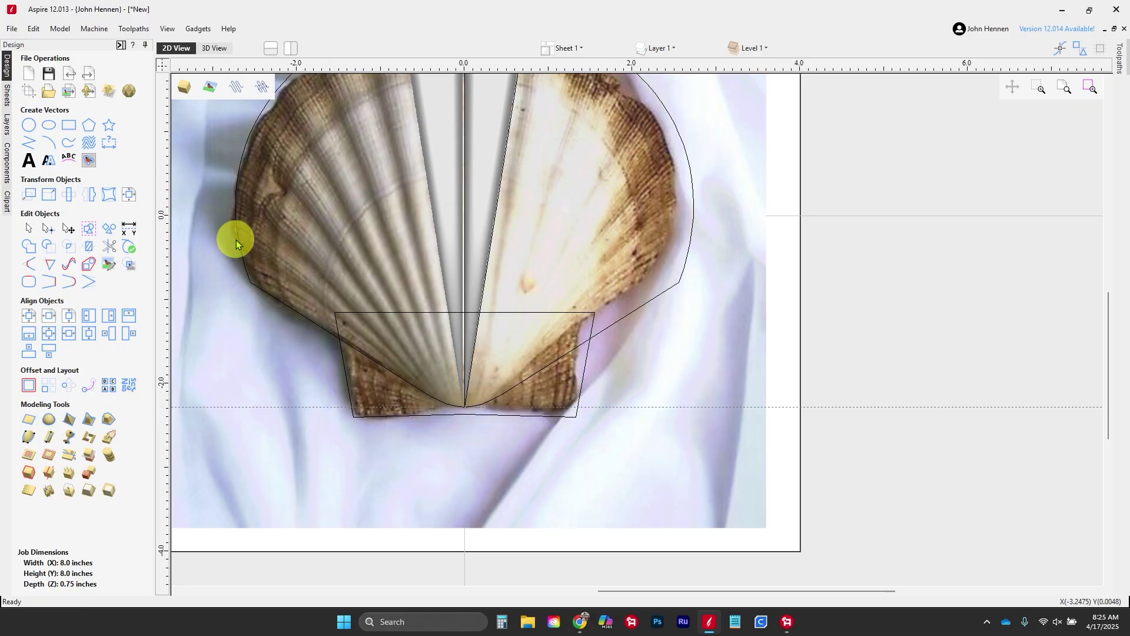
Circular copy the right wedge as 7 items over a total angle of 60 degrees, with the rotation centre Y at -2.2801
left_click(482, 234)
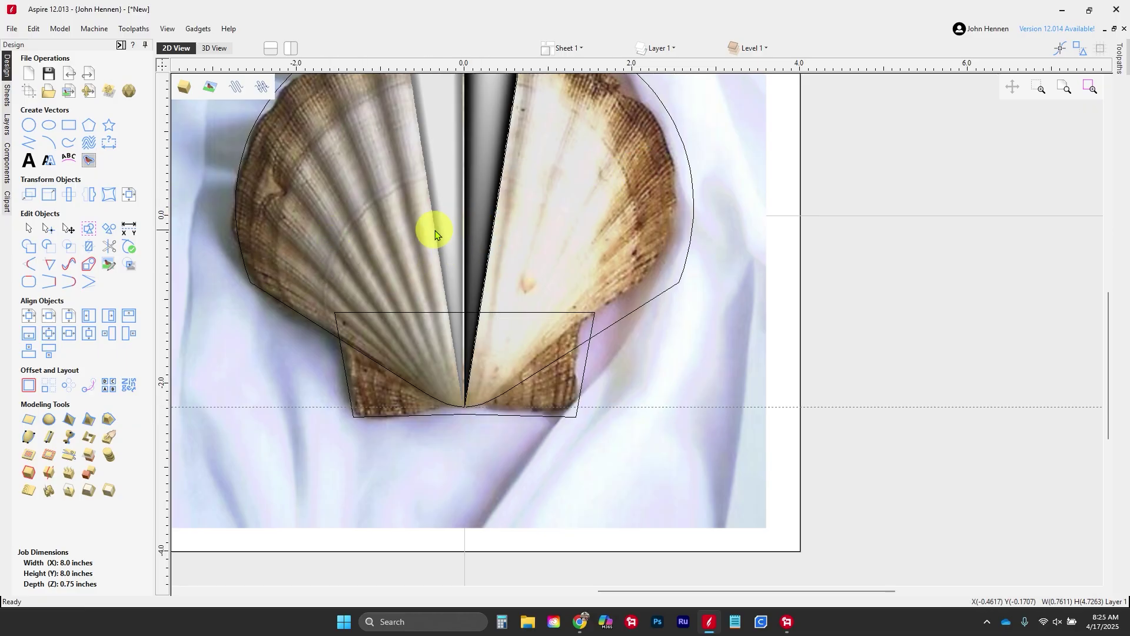
left_click(69, 385)
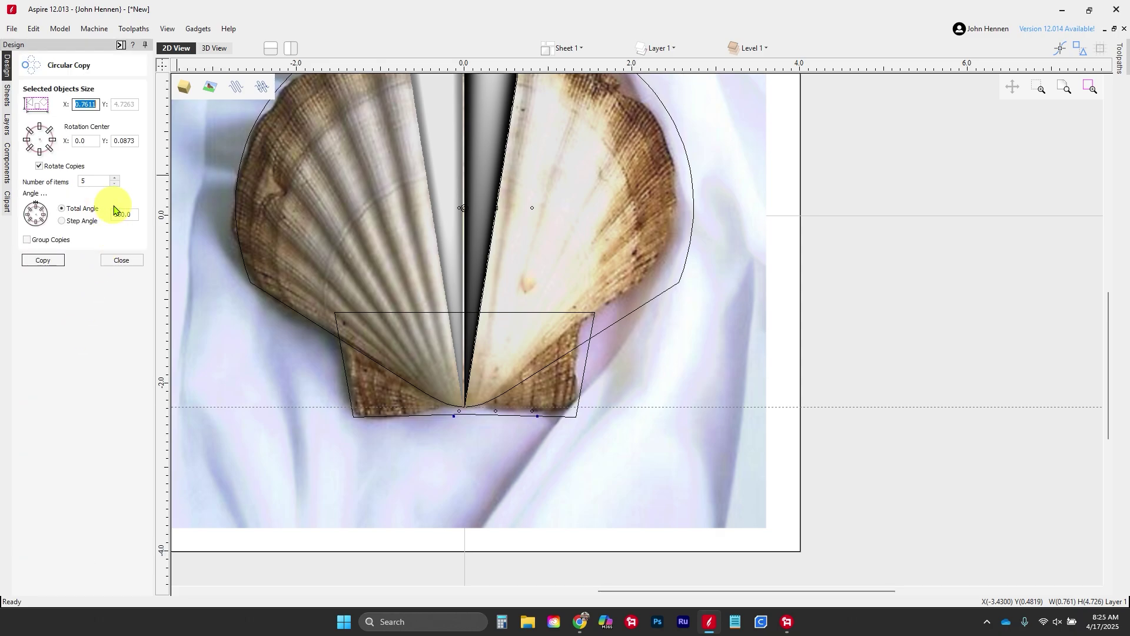
left_click(122, 141)
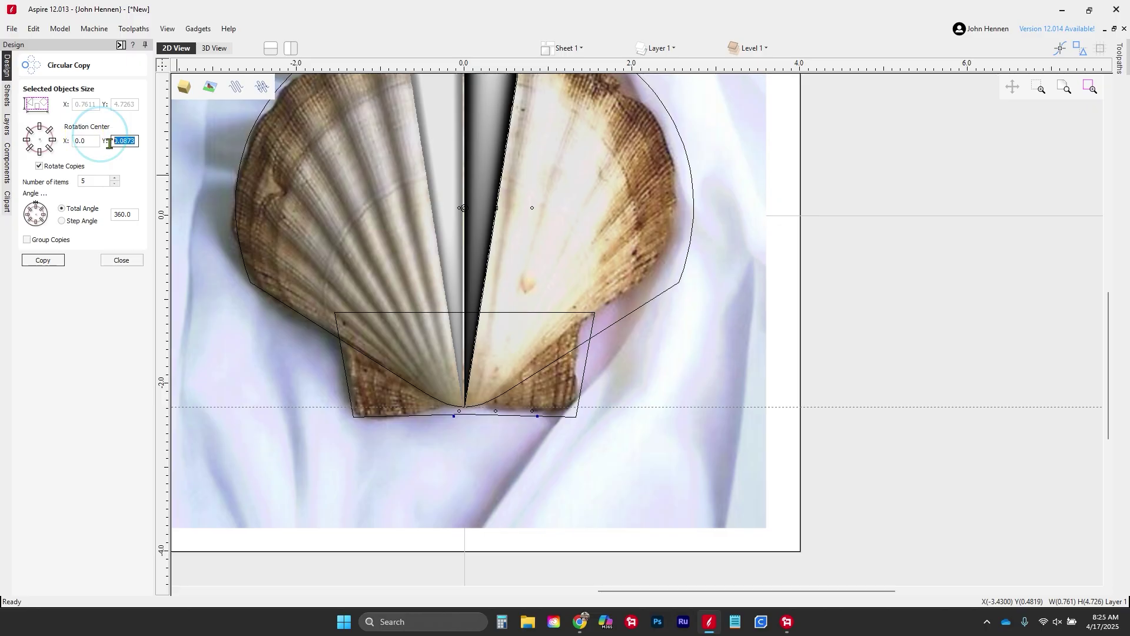
type("-2.2801")
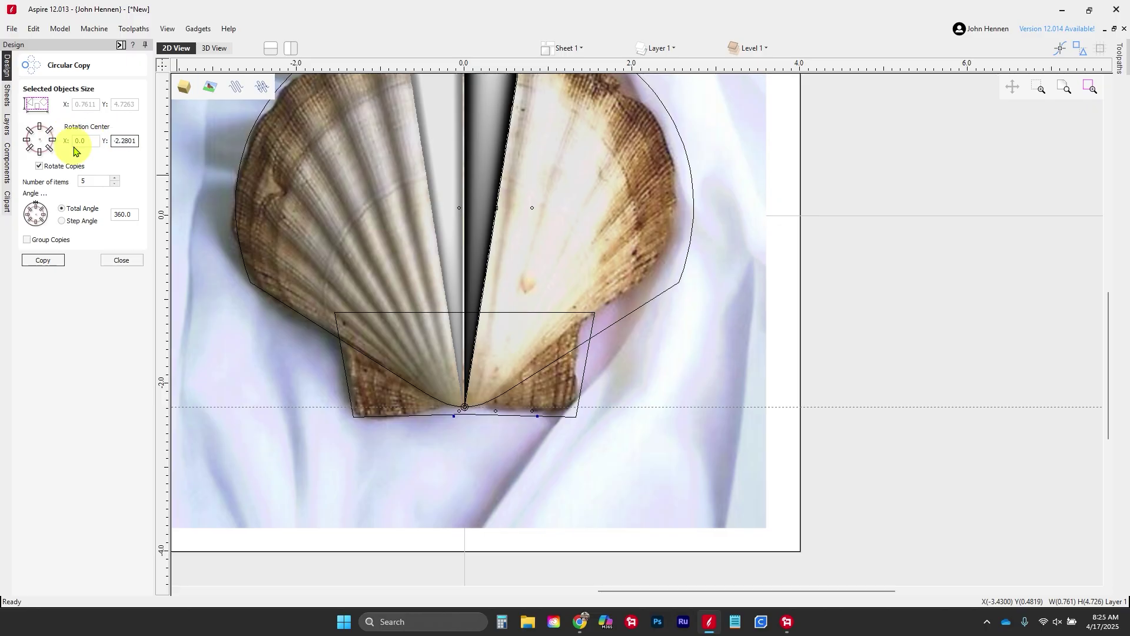
left_click(92, 180)
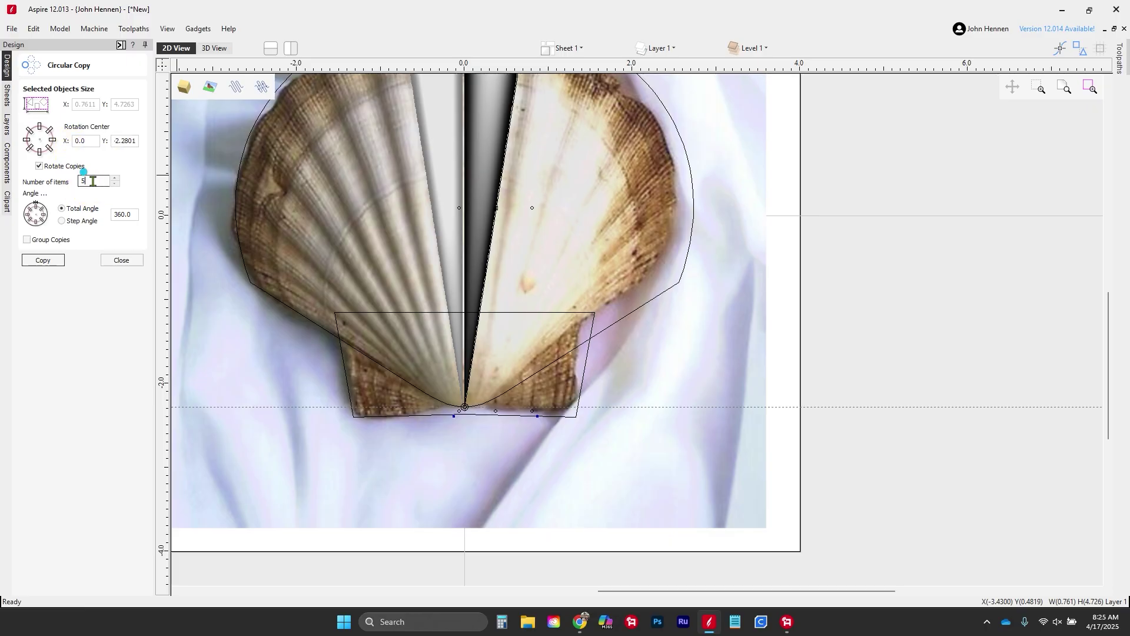
left_click_drag(93, 180, 75, 187)
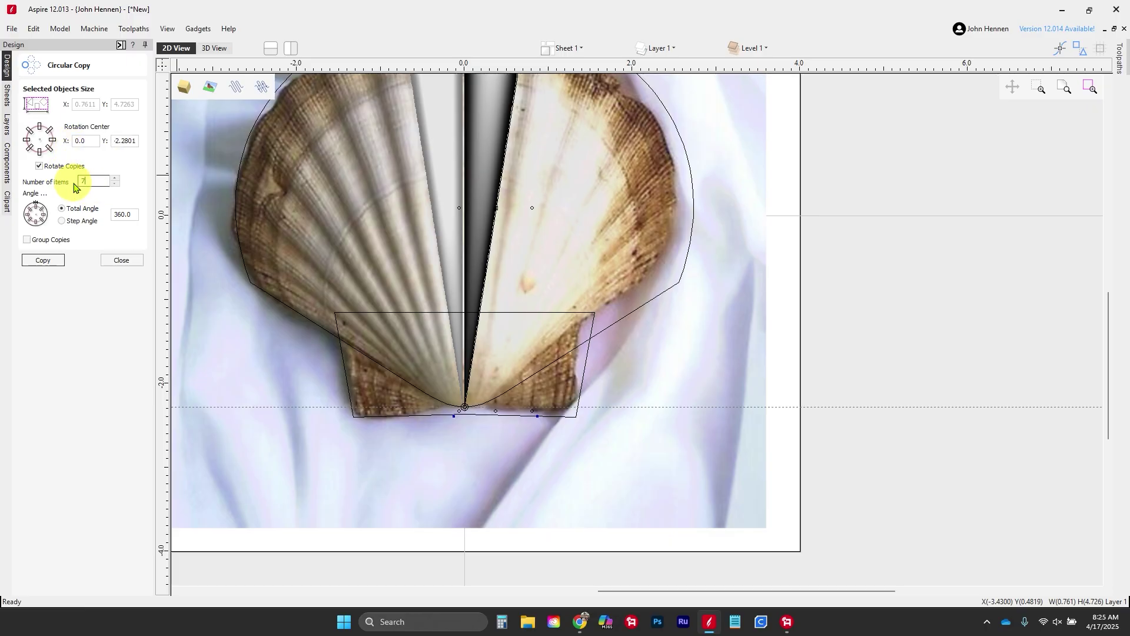
type("7")
left_click_drag(126, 214, 83, 211)
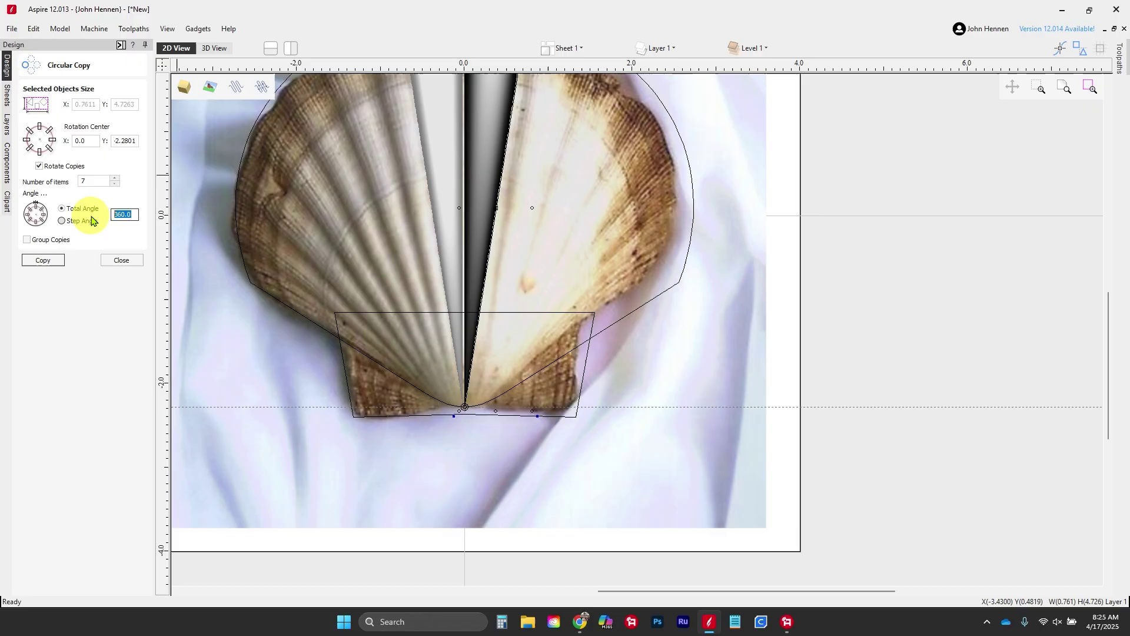
type("60")
left_click(56, 260)
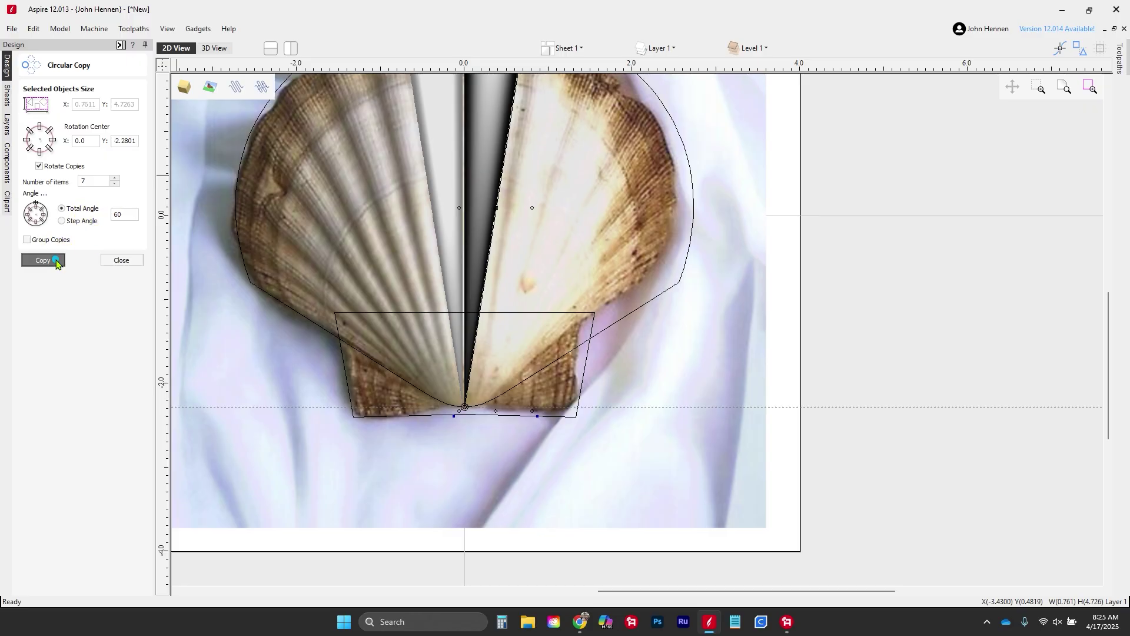
left_click(132, 261)
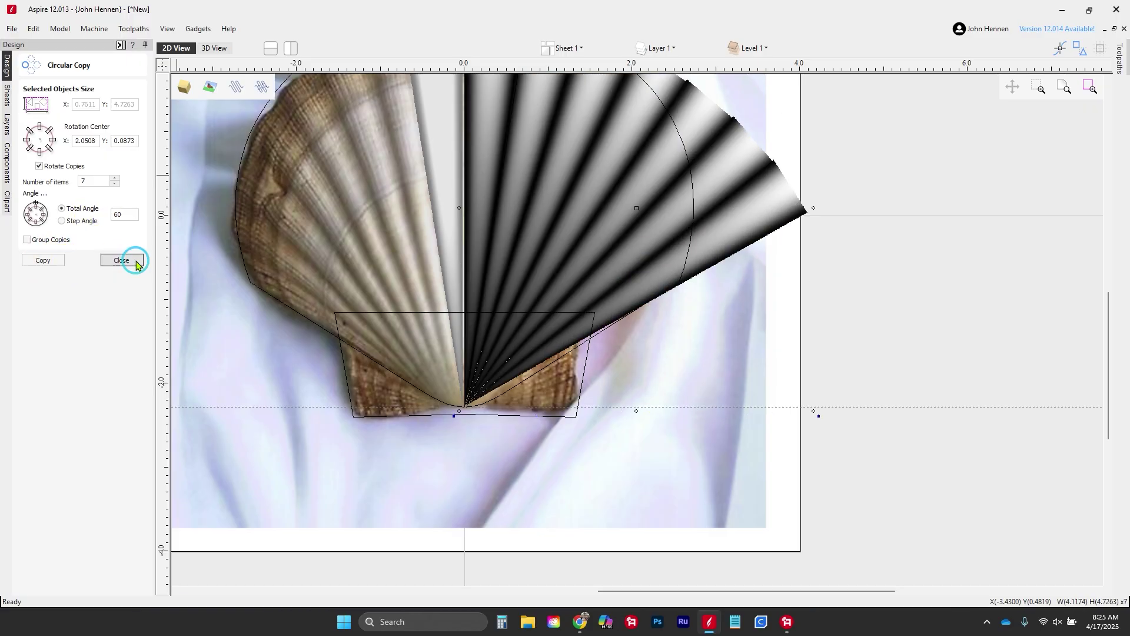
Inspect the overlapping copies and delete the single mirrored wedge left of the centre line
scroll(630, 295, "down", 2)
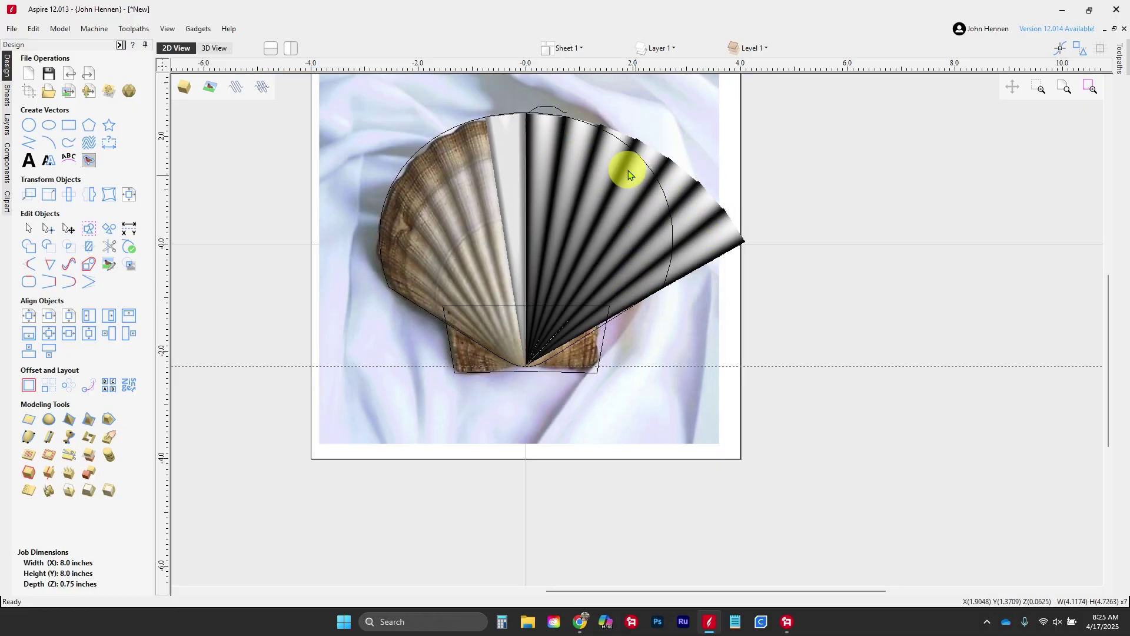
scroll(559, 129, "up", 3)
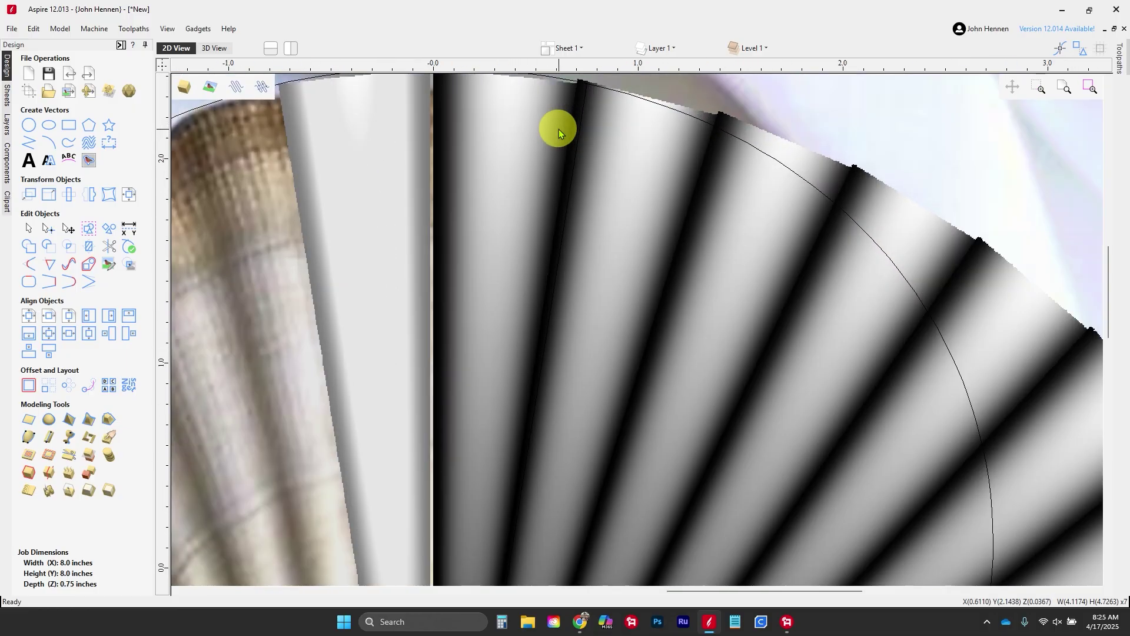
scroll(556, 133, "down", 3)
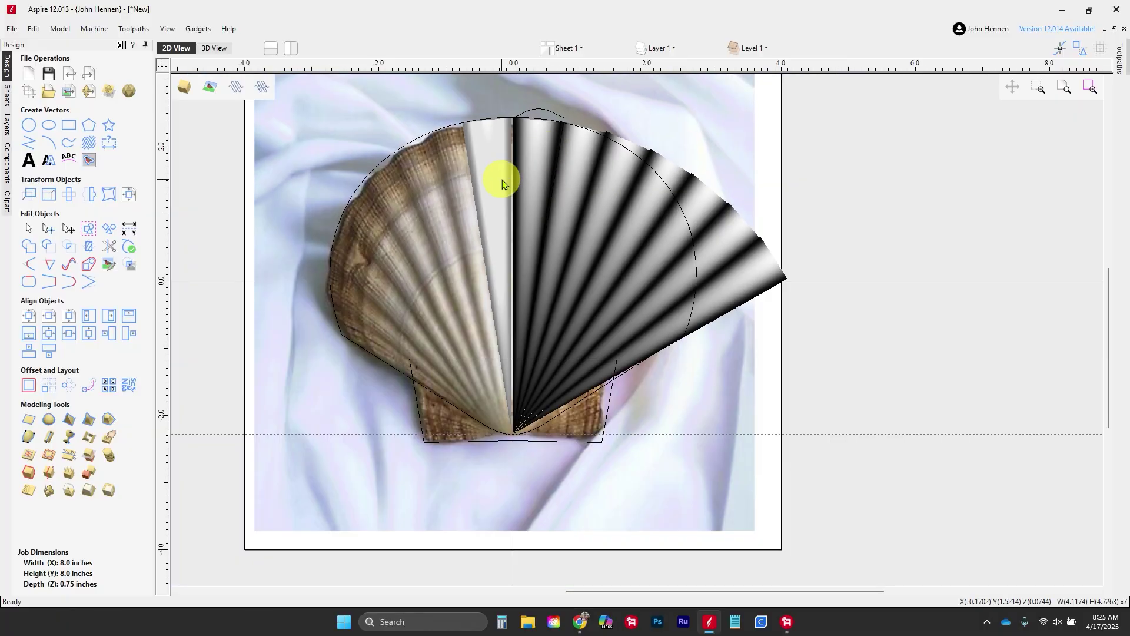
left_click(493, 186)
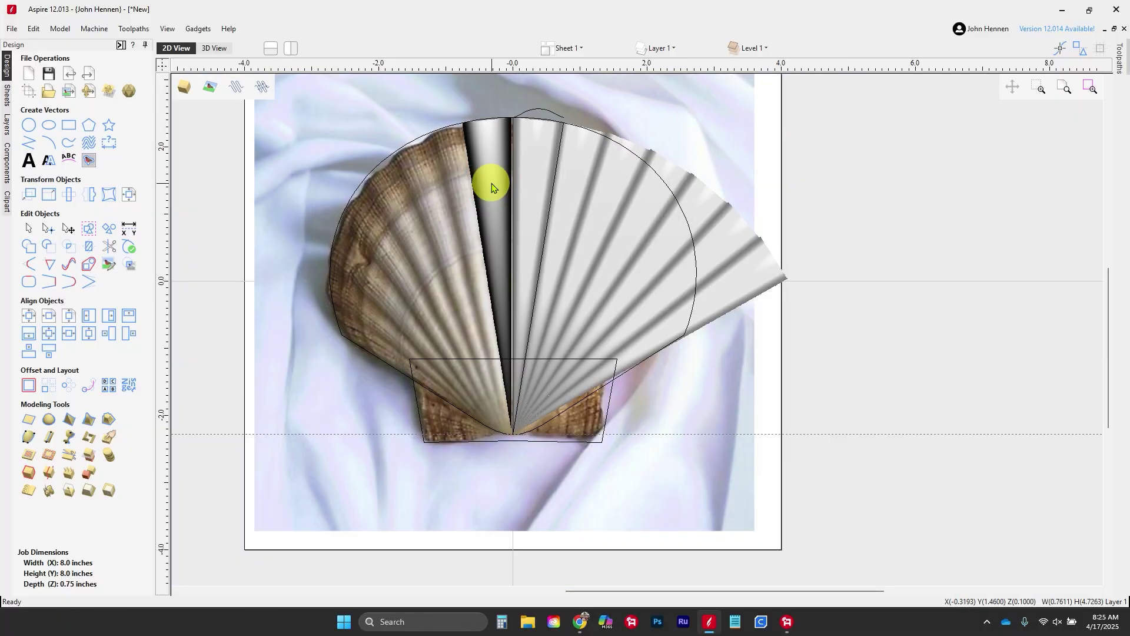
Select all seven wedges on the shell's right half and mirror a copy of them to the left
left_click(530, 189)
left_click(580, 200, "shift")
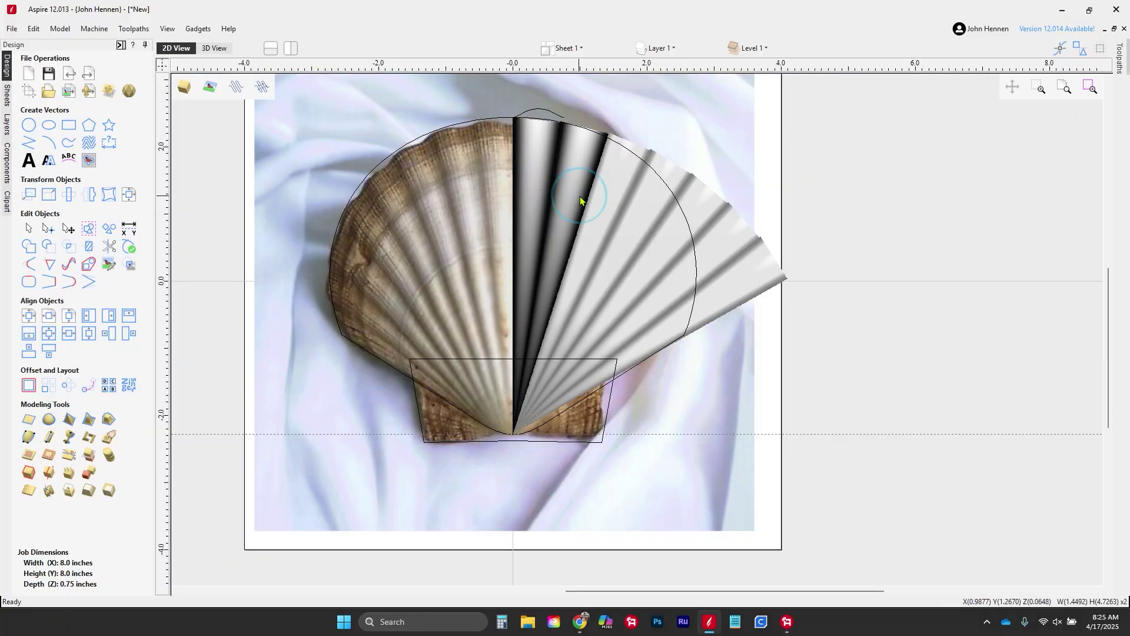
left_click(600, 197, "shift")
left_click(652, 229, "shift")
left_click(690, 269, "shift")
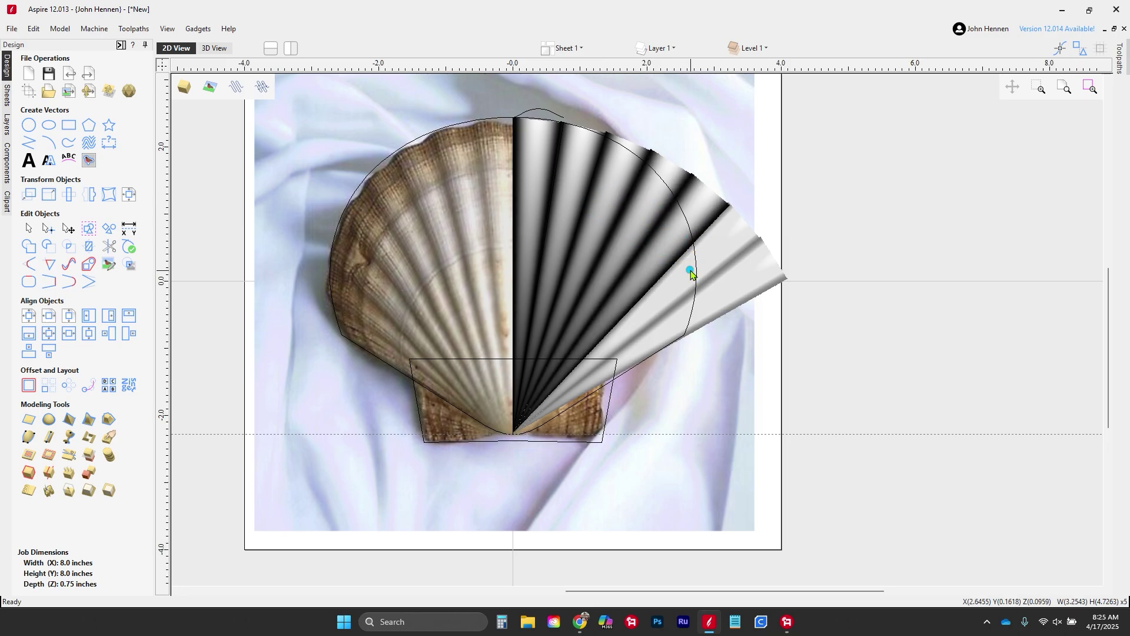
left_click(691, 271, "shift")
left_click(721, 296, "shift")
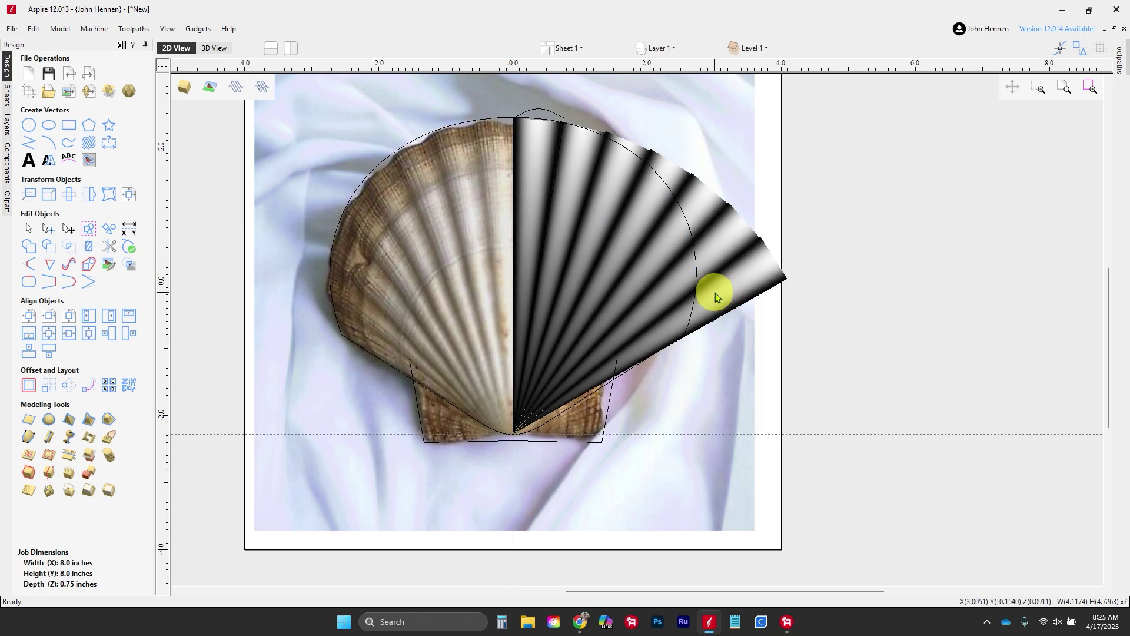
left_click(91, 192)
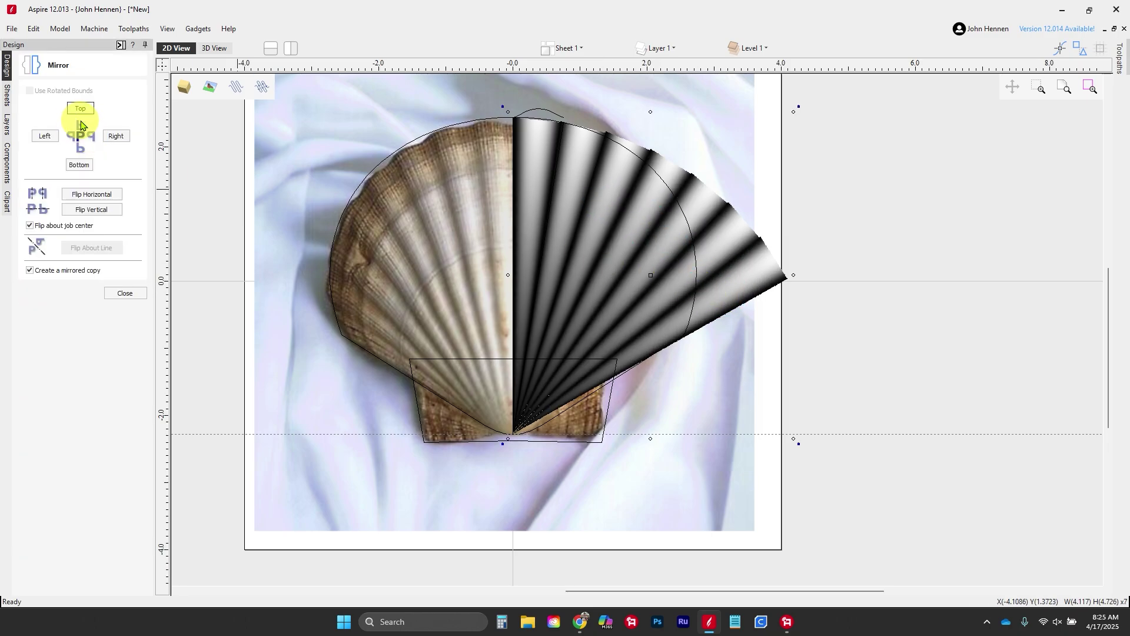
left_click(45, 136)
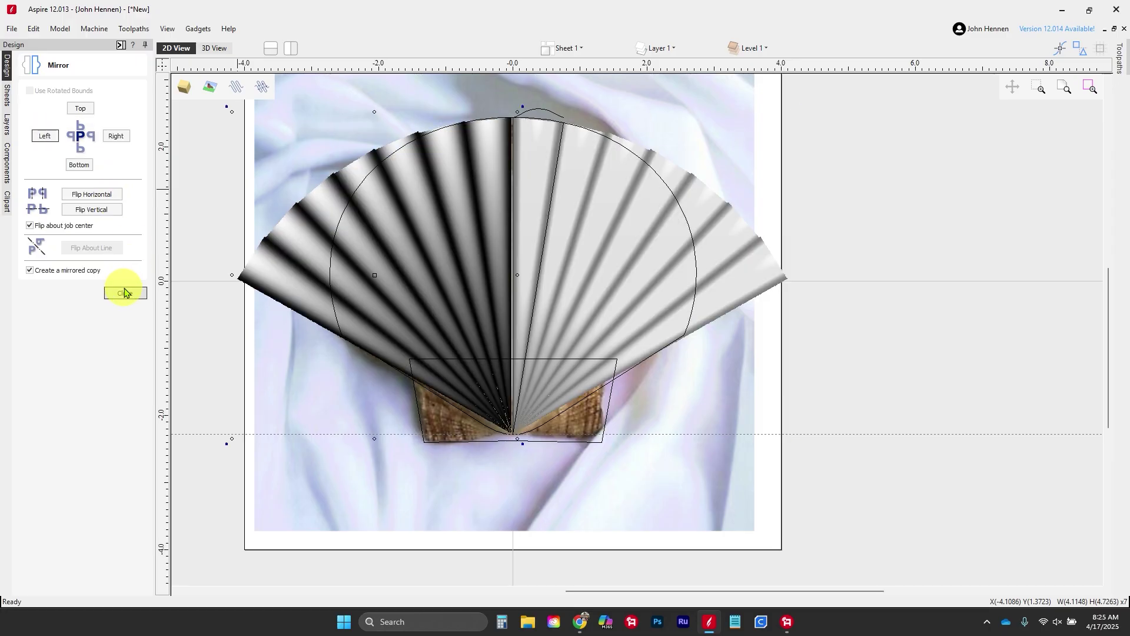
Close the Mirror tool and examine the mirrored shell wave sections in the 3D view
left_click(125, 292)
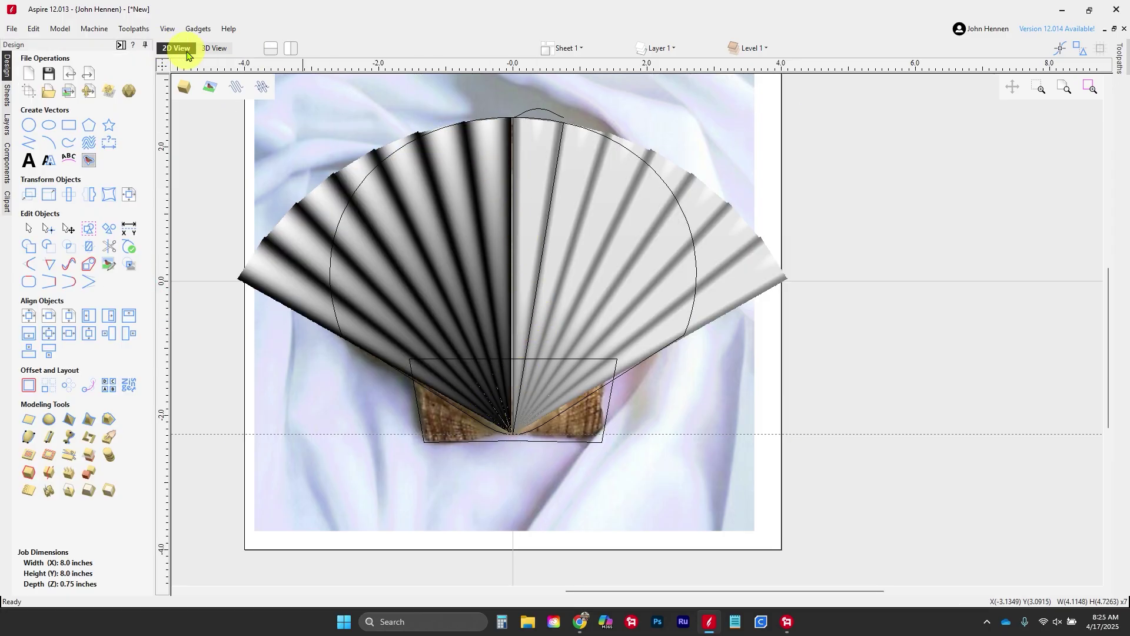
left_click(217, 47)
mouse_move(398, 292)
left_mouse_down()
mouse_move(381, 291)
mouse_move(383, 192)
mouse_move(522, 229)
mouse_move(465, 171)
mouse_move(466, 277)
mouse_move(512, 303)
mouse_move(391, 166)
mouse_move(316, 130)
mouse_move(411, 302)
mouse_move(443, 324)
left_mouse_up()
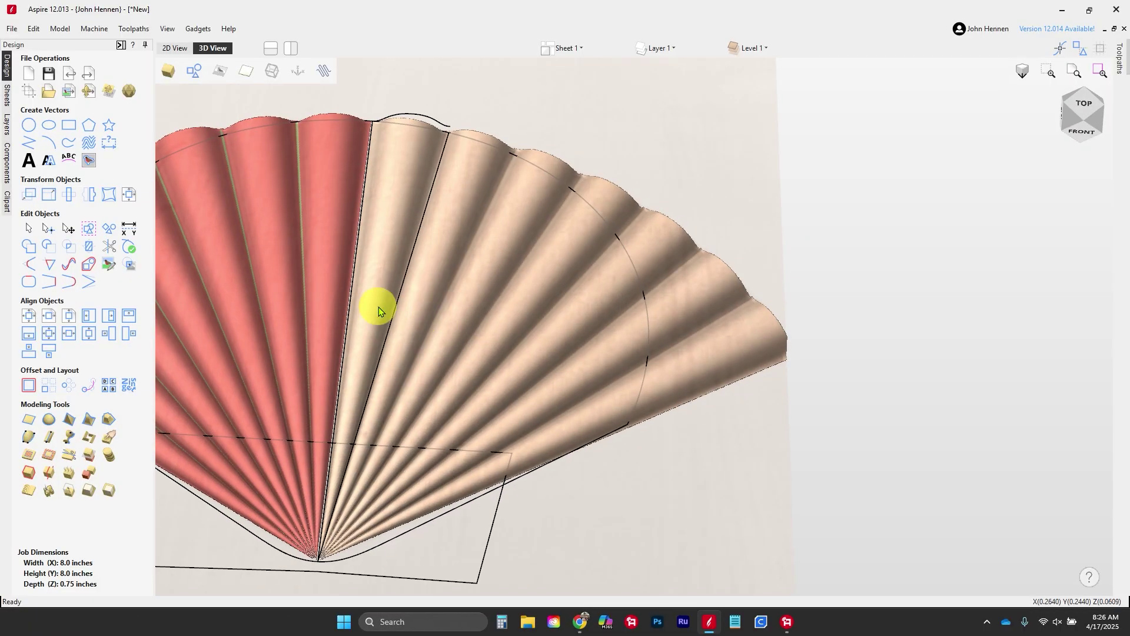
middle_click_drag(379, 307, 489, 310)
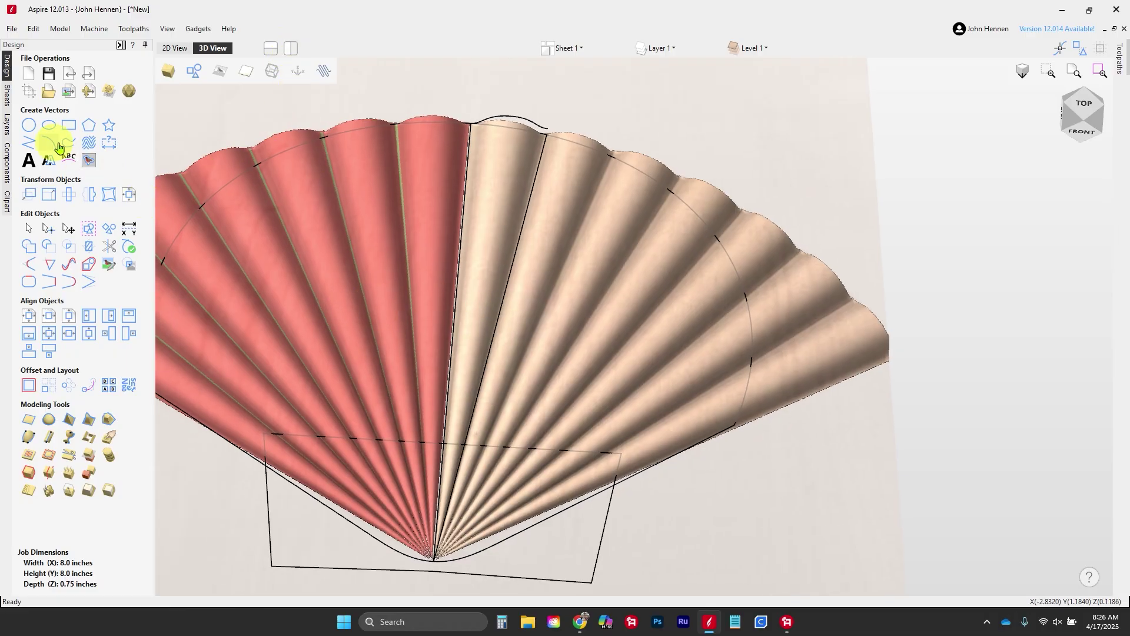
Hide the component level holding the shell wave sections and add a new level, Level 2, selecting it in the component list
left_click(7, 165)
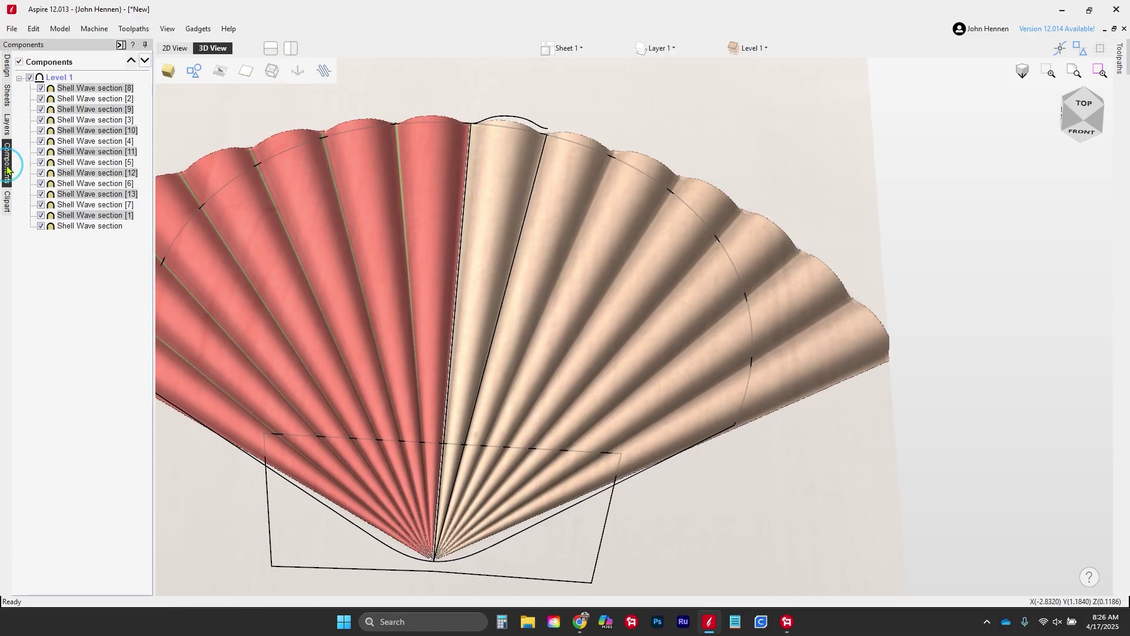
left_click(27, 78)
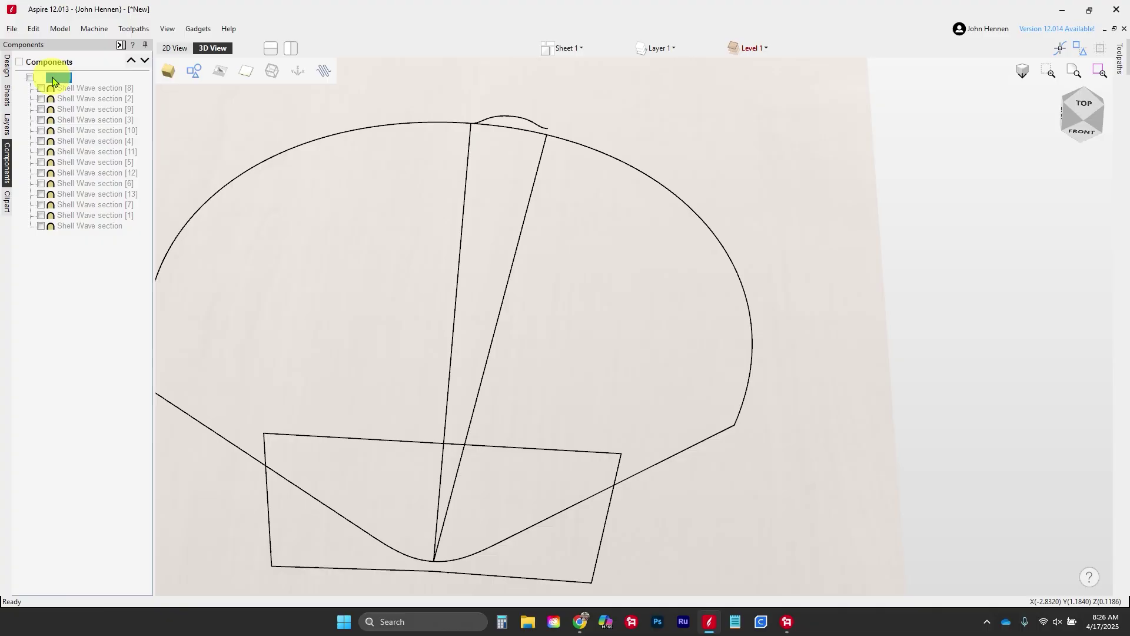
right_click(55, 77)
left_click(120, 171)
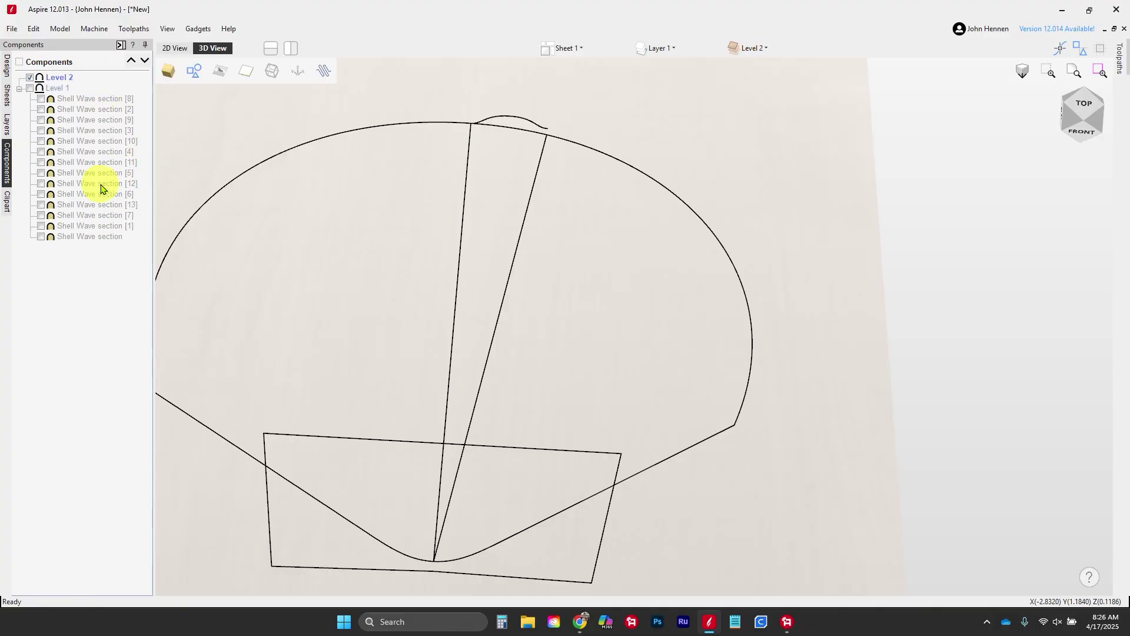
left_click(65, 78)
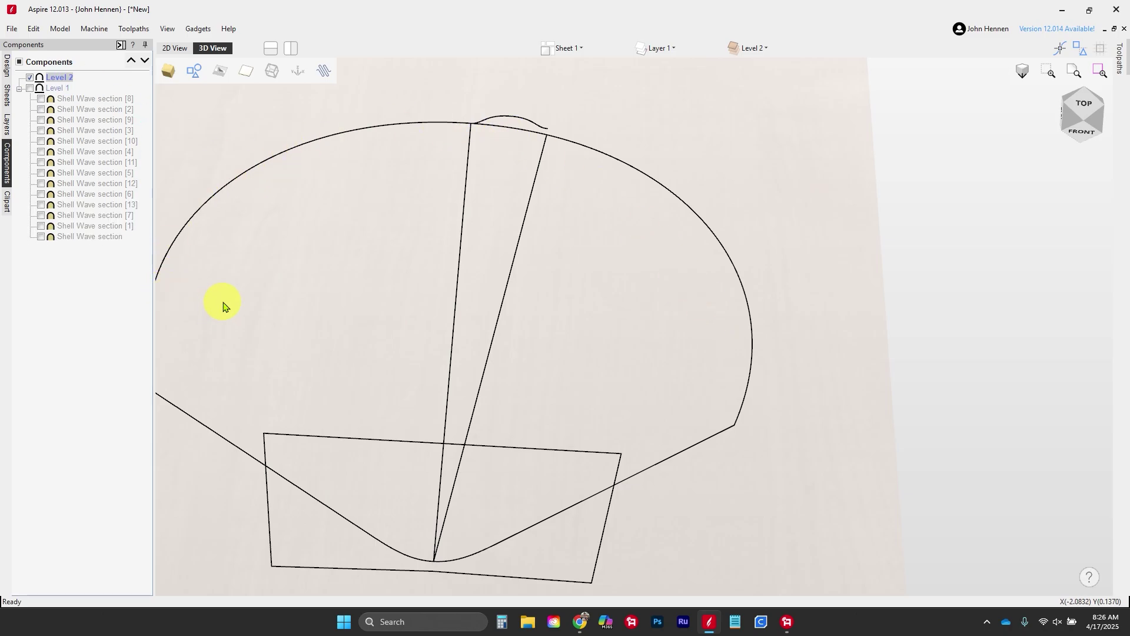
Display the shell reference photo in the 3D view and hide it in the 2D view
scroll(323, 182, "down", 5)
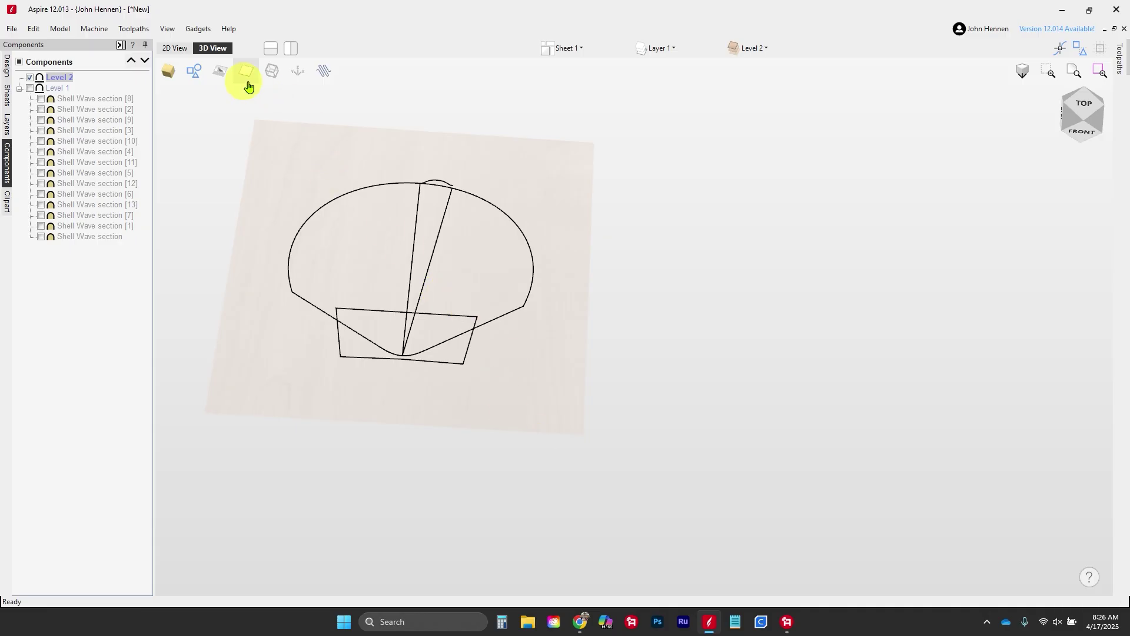
left_click(221, 71)
scroll(365, 341, "up", 4)
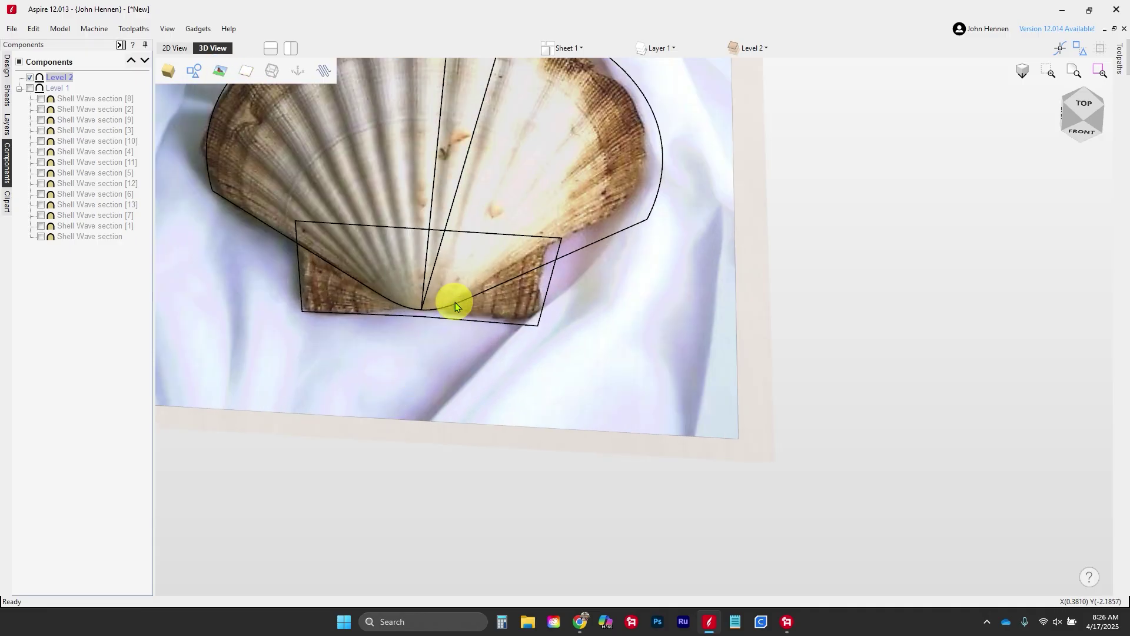
scroll(398, 316, "down", 2)
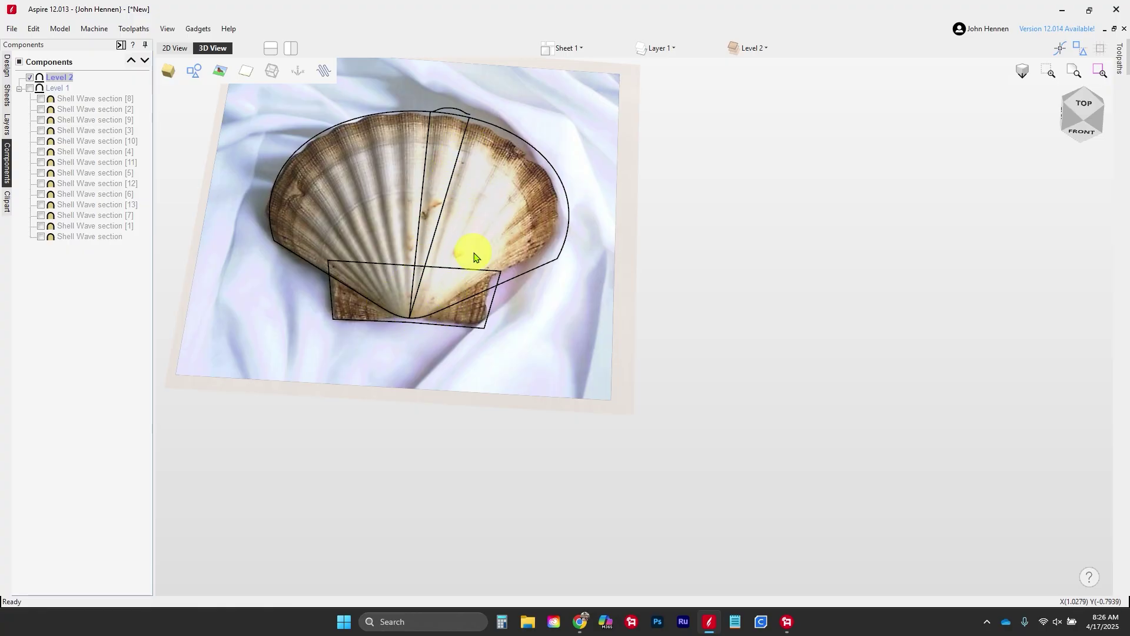
left_click(180, 48)
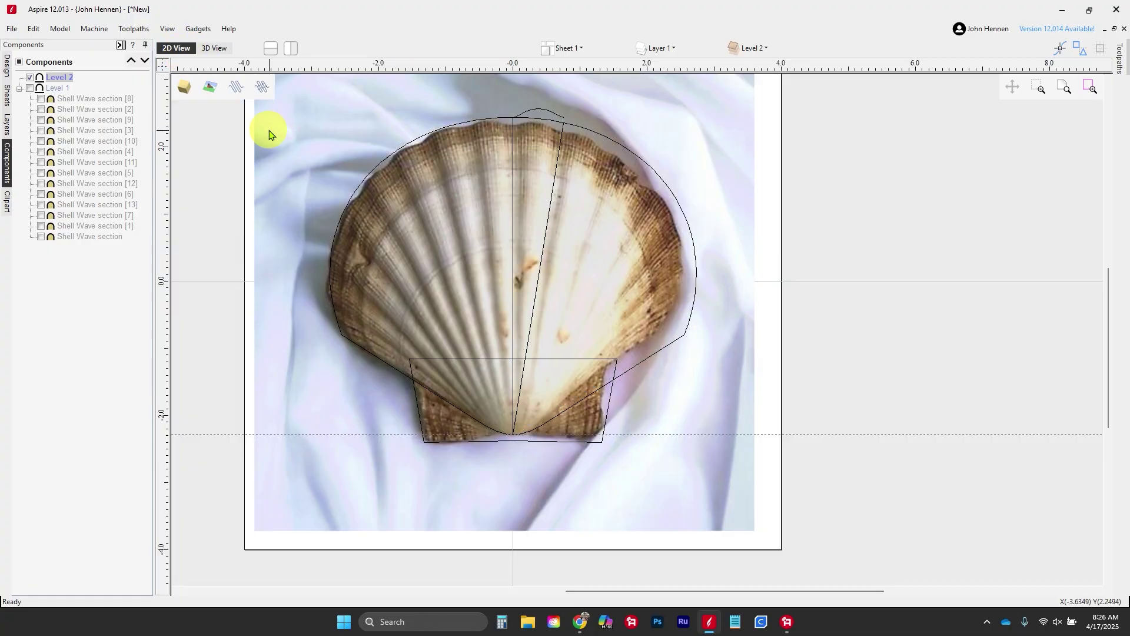
left_click(210, 90)
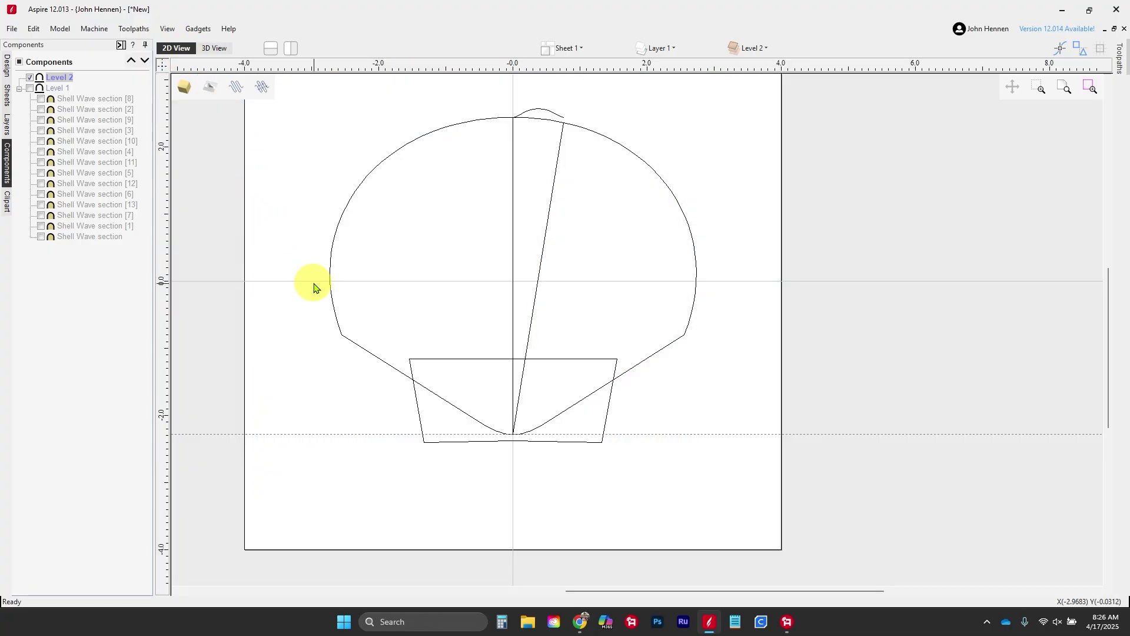
Cut the shell outline at its bottom-centre and top-centre nodes to split it into separate left and right halves
left_click(339, 326)
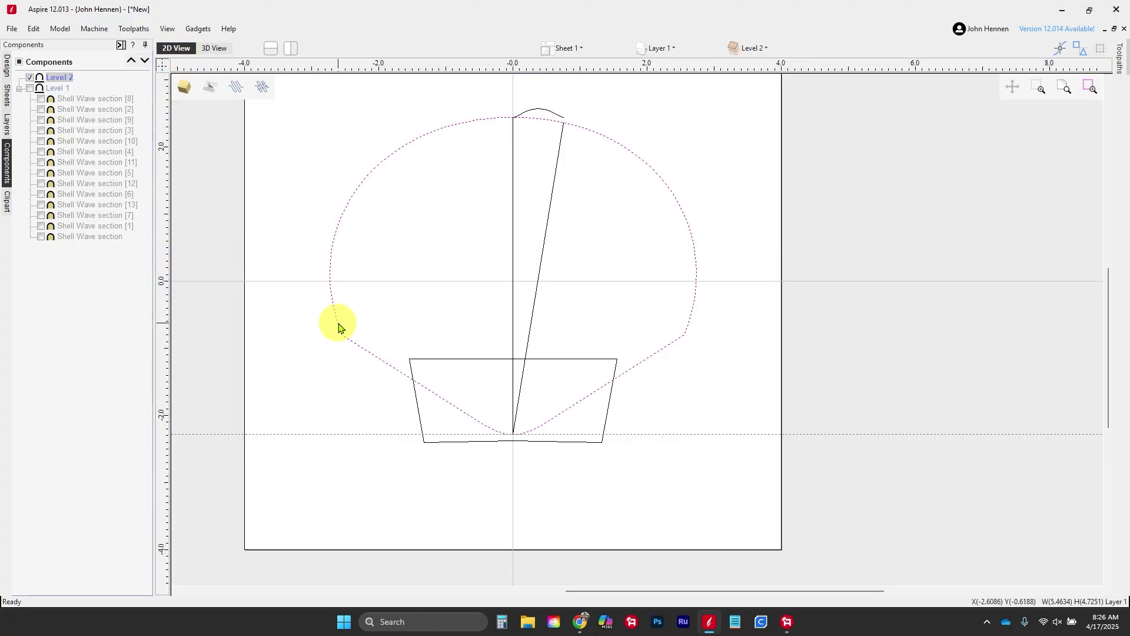
left_click(339, 325)
scroll(505, 449, "up", 2)
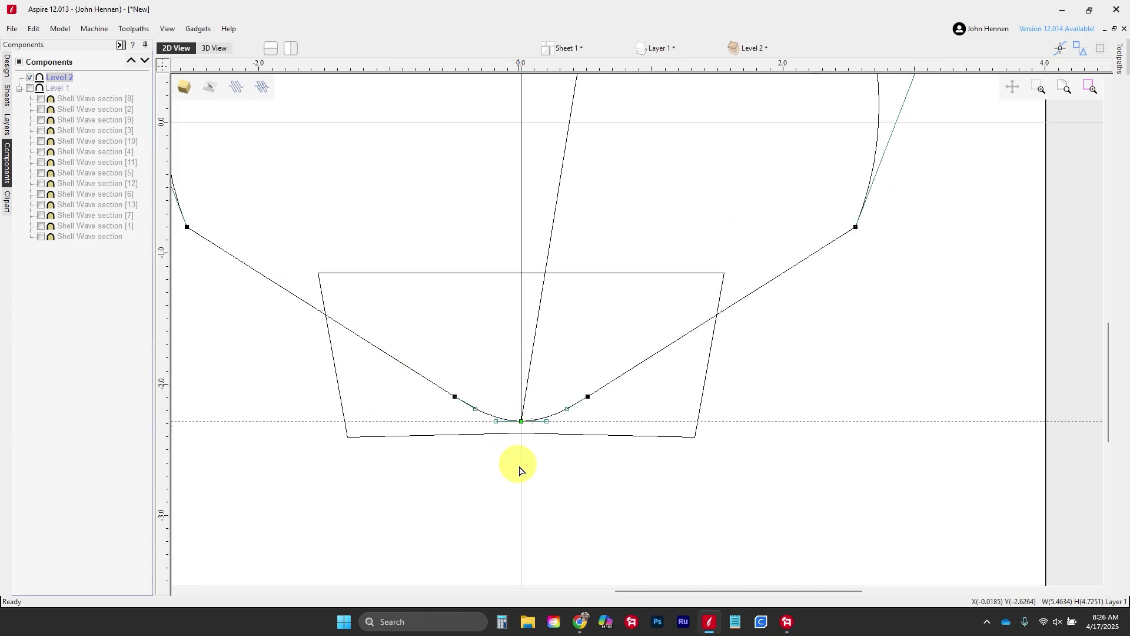
scroll(514, 467, "down", 3)
left_click(522, 195)
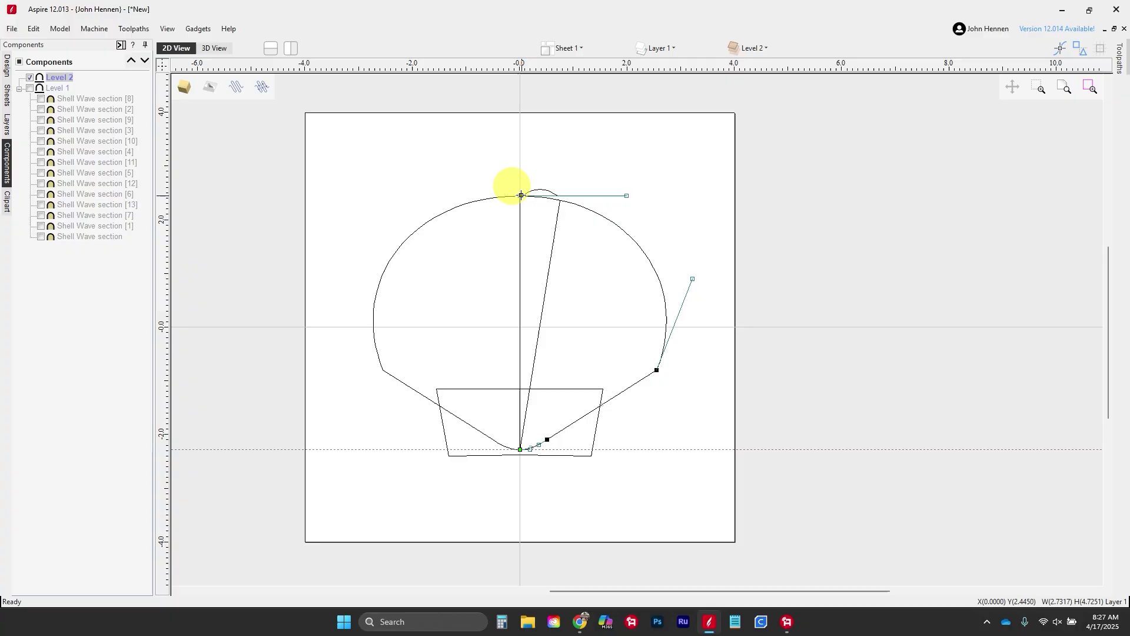
left_click(471, 245)
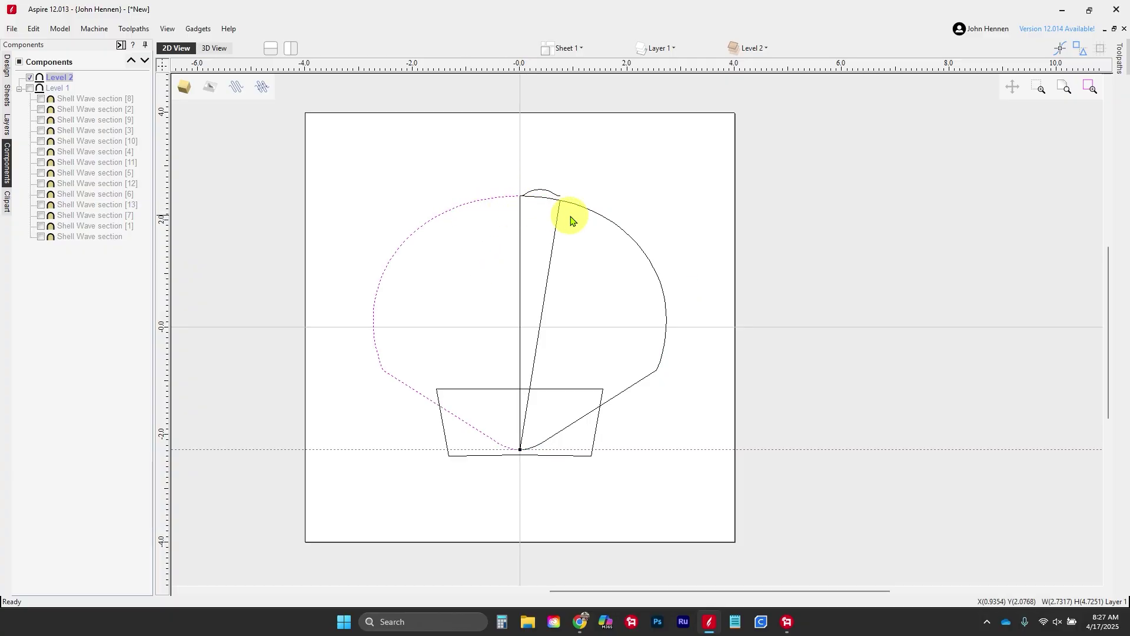
left_click(598, 215)
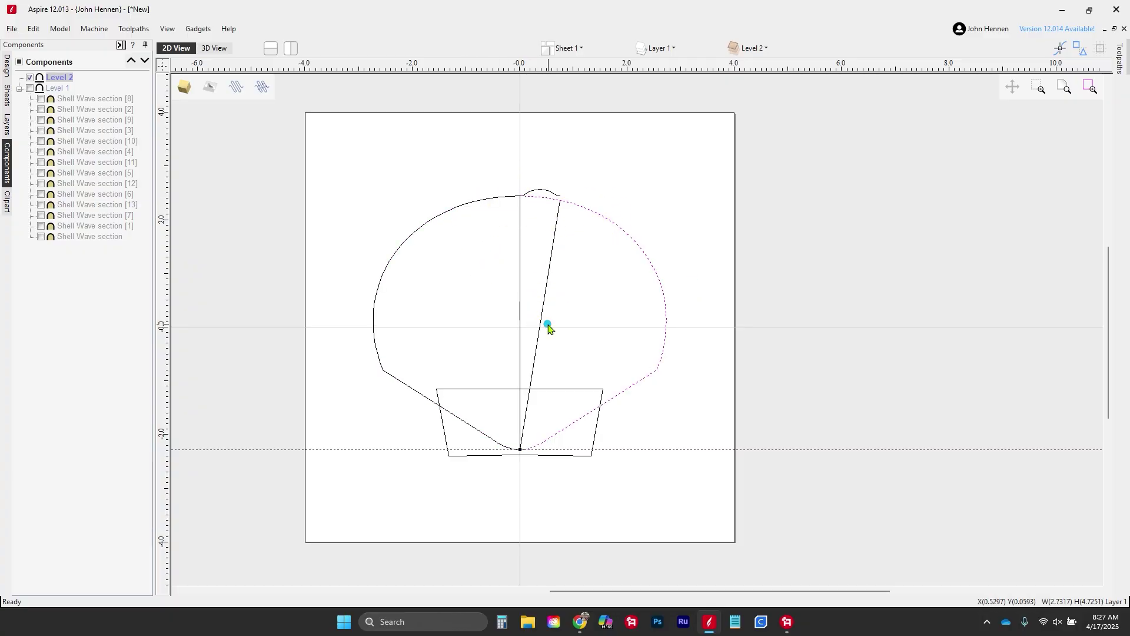
Move the wave profile and its two guide lines to a new layer named Wave, neither visible nor active
left_click_drag(545, 323, 476, 279, "shift")
left_click_drag(567, 314, 501, 296)
left_click(537, 194, "shift")
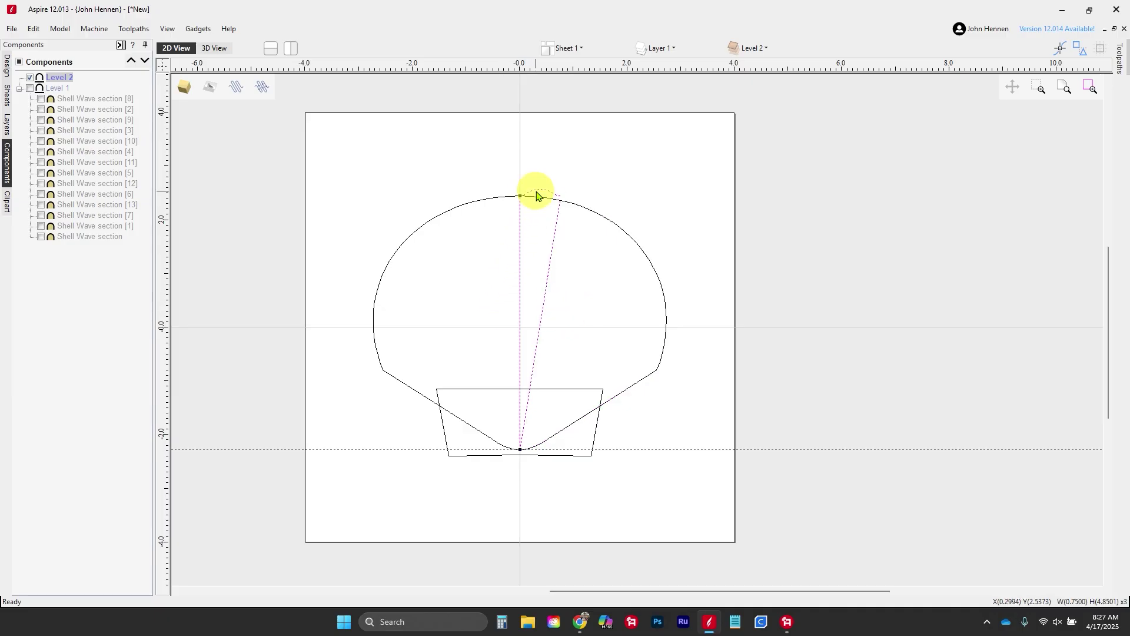
right_click(537, 193)
mouse_move(649, 424)
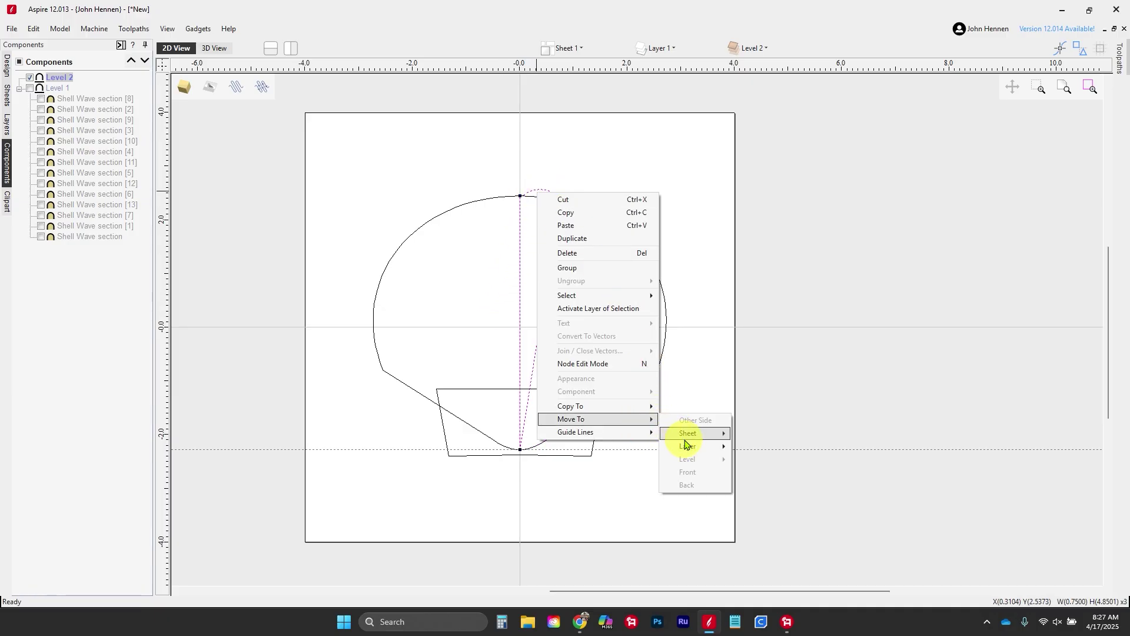
mouse_move(684, 448)
left_click(775, 487)
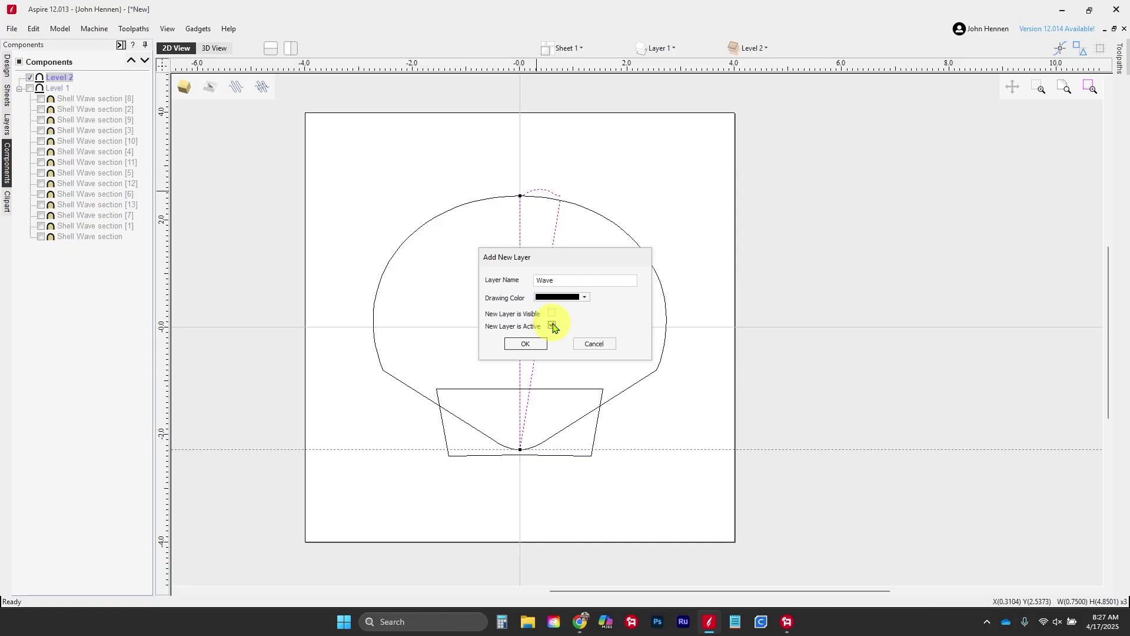
left_click(526, 344)
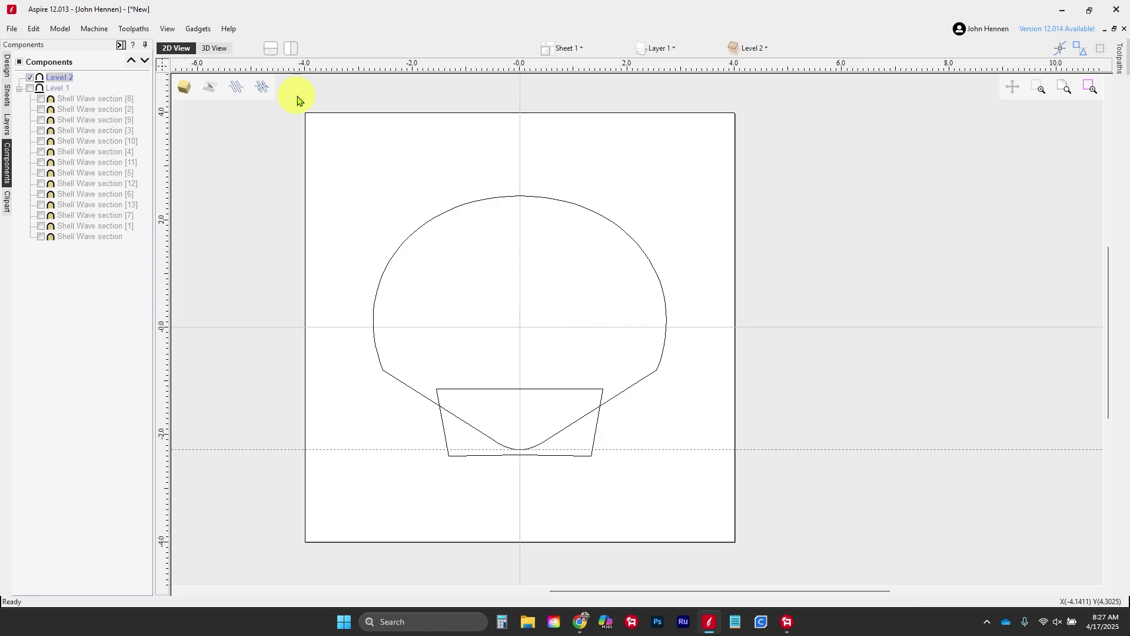
Inspect the shell layout from the side in the 3D view and return to the 2D view
left_click(215, 46)
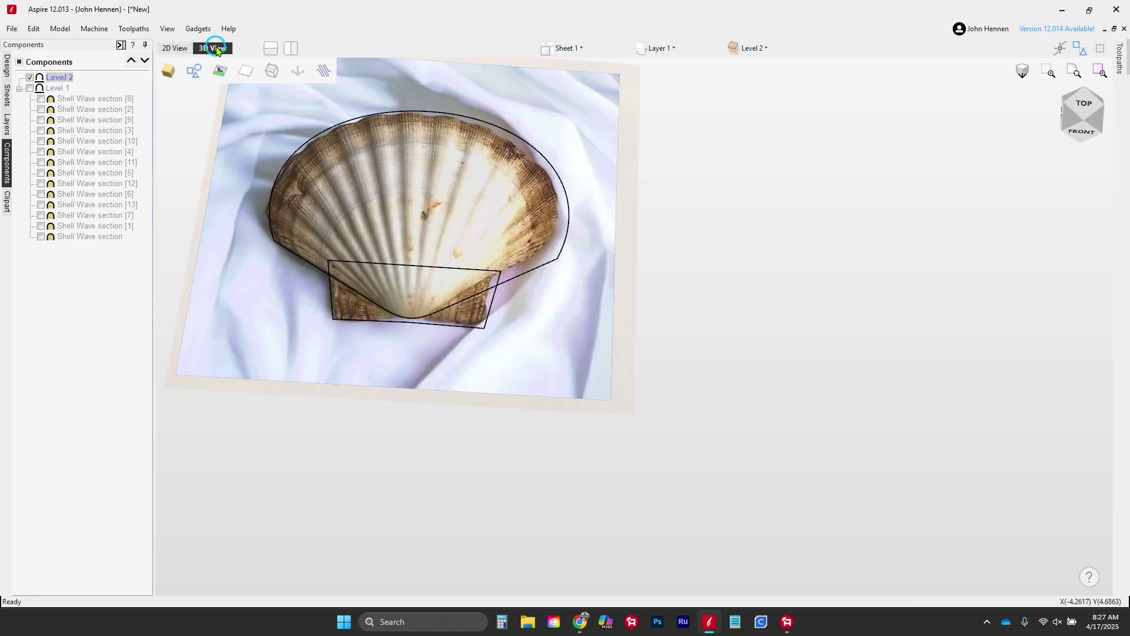
mouse_move(1098, 128)
left_mouse_down()
mouse_move(1037, 113)
mouse_move(1086, 119)
mouse_move(1086, 134)
left_mouse_up()
left_click(1086, 134)
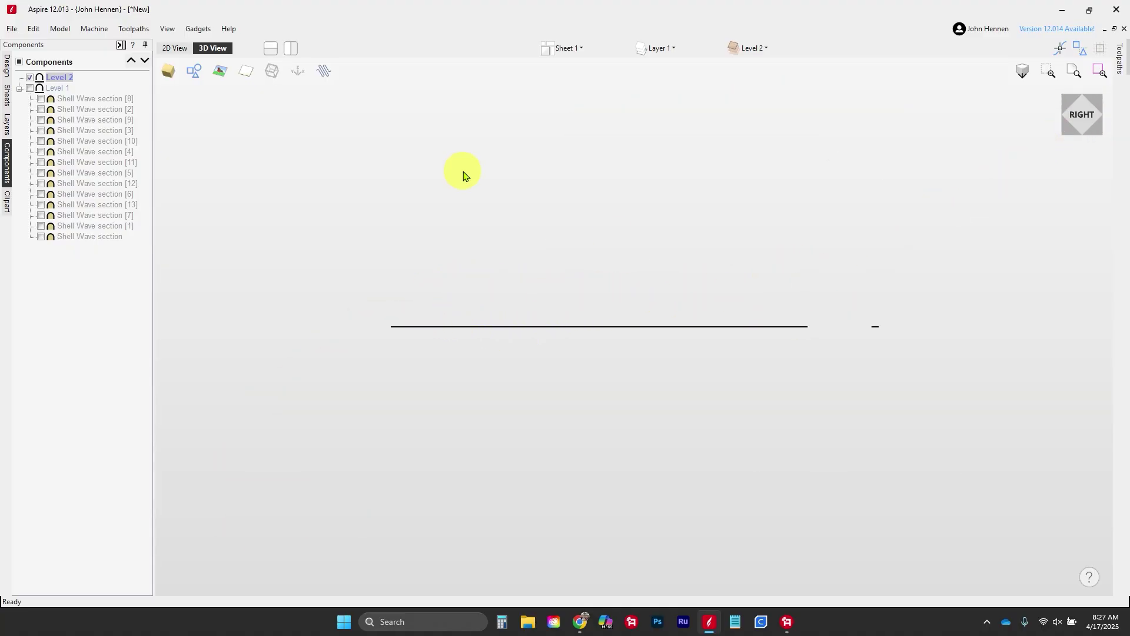
left_click(176, 48)
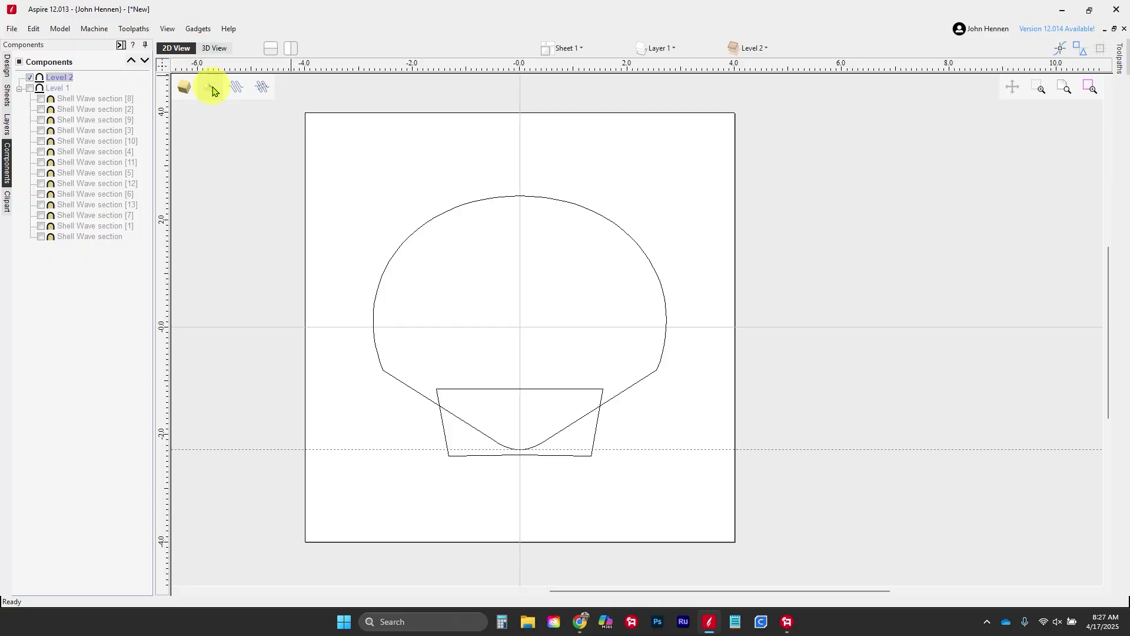
Draw a circle about 1 inch in diameter centred at X 0, Y 0, and delete its bottom node to leave the upper arc
left_click(7, 70)
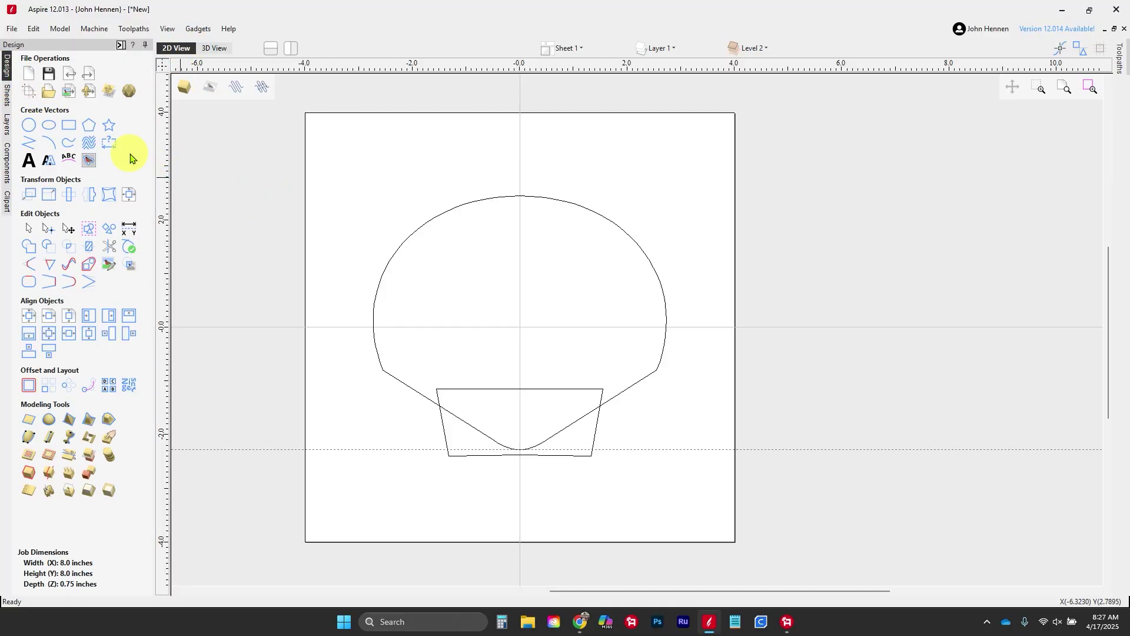
left_click(30, 128)
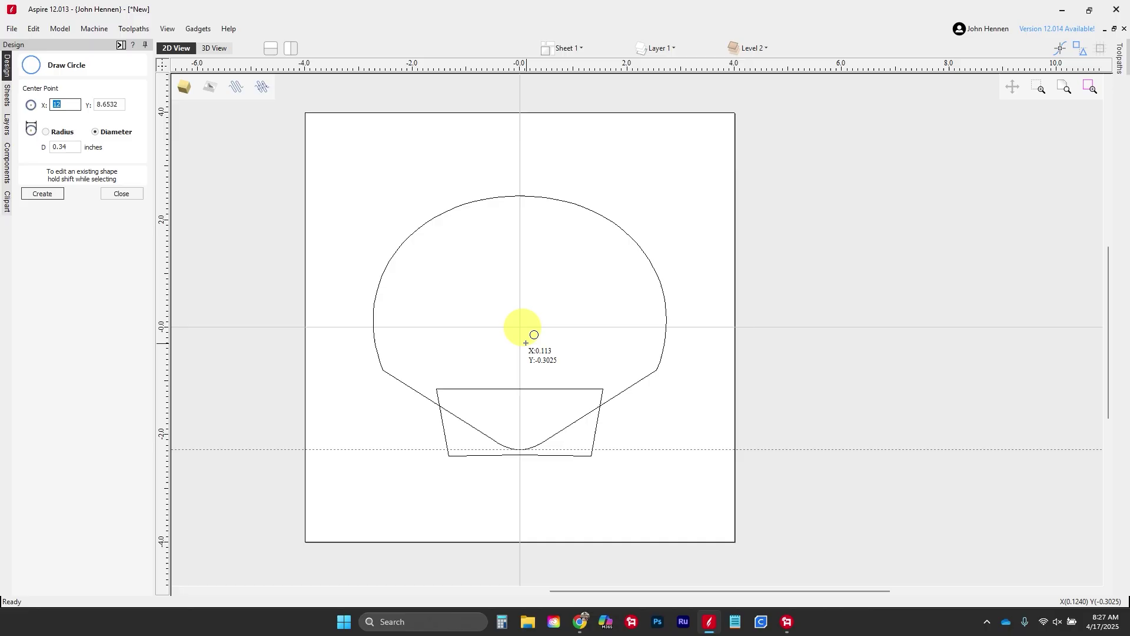
left_click(519, 327)
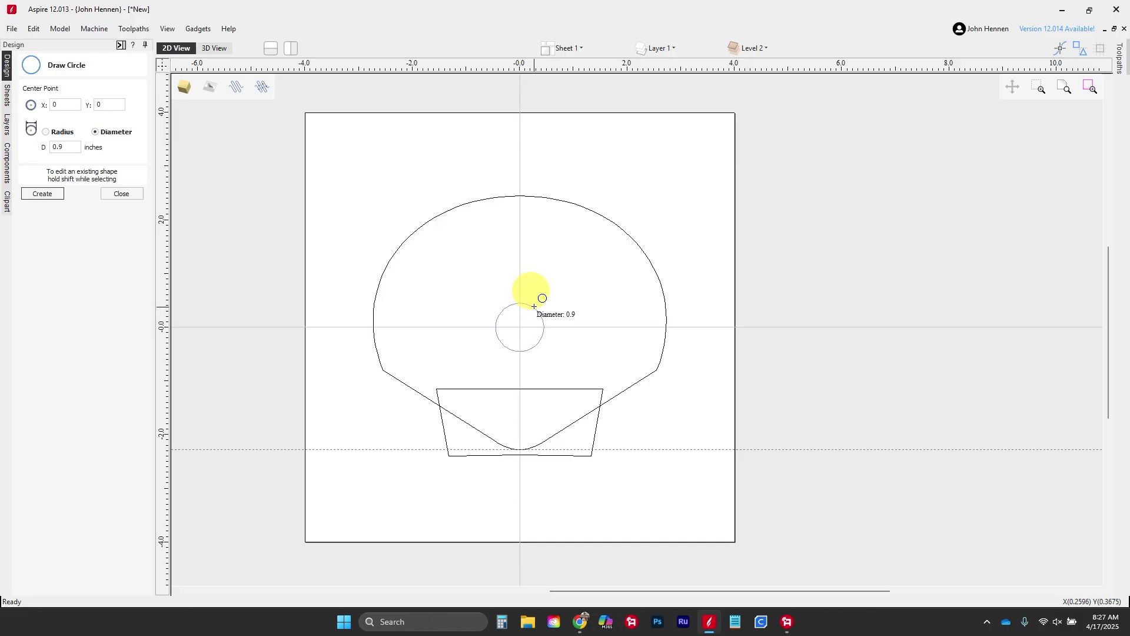
left_click(534, 305)
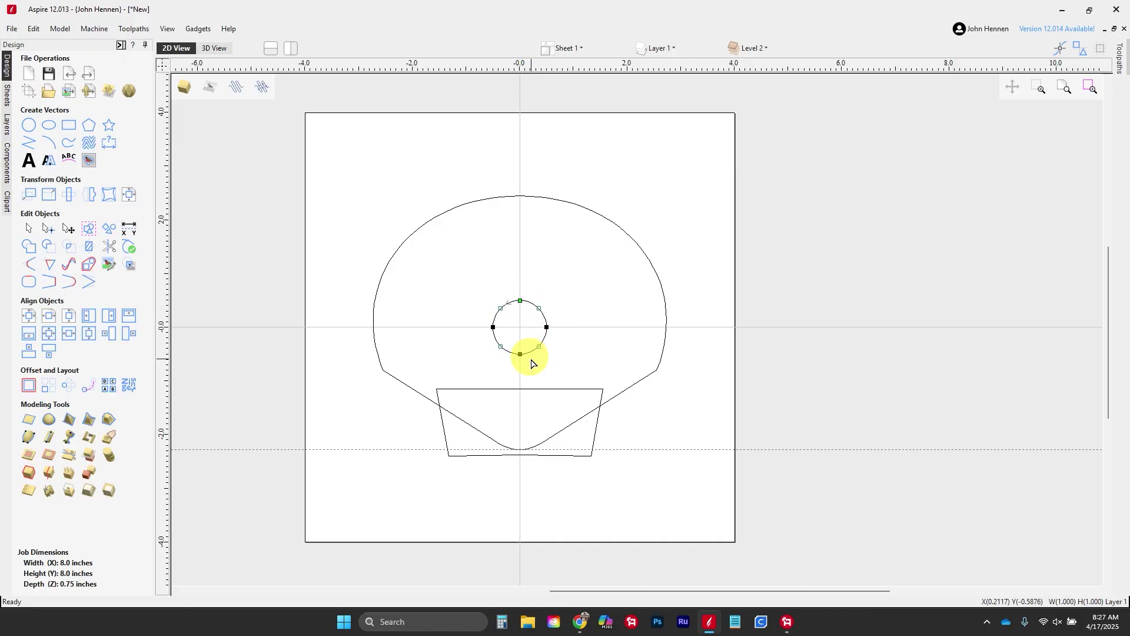
key("d")
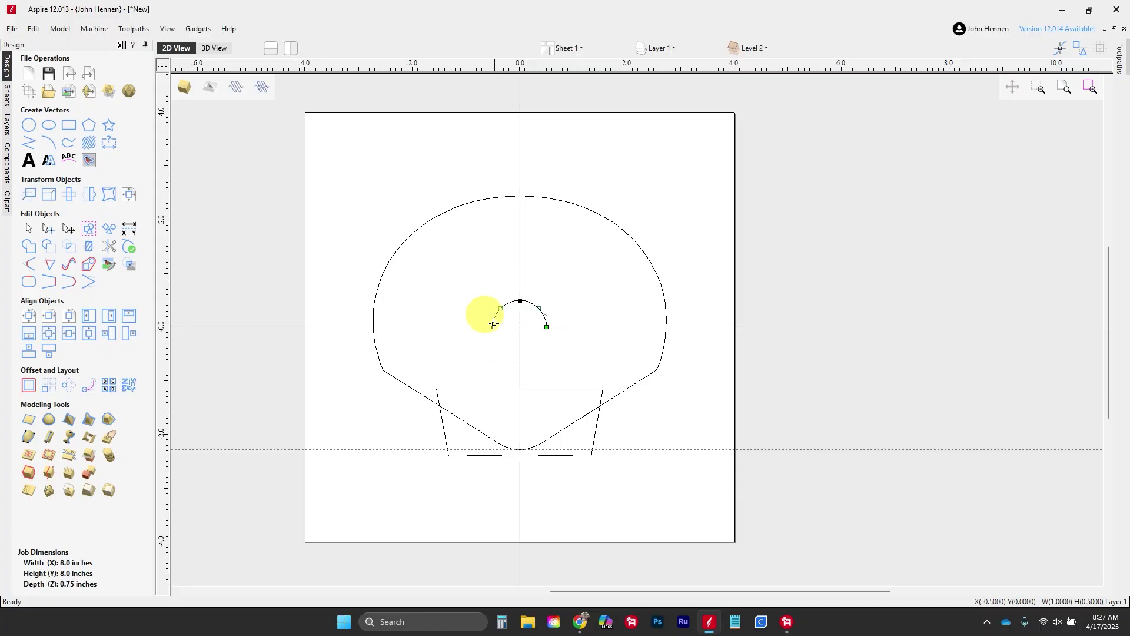
left_click(462, 286)
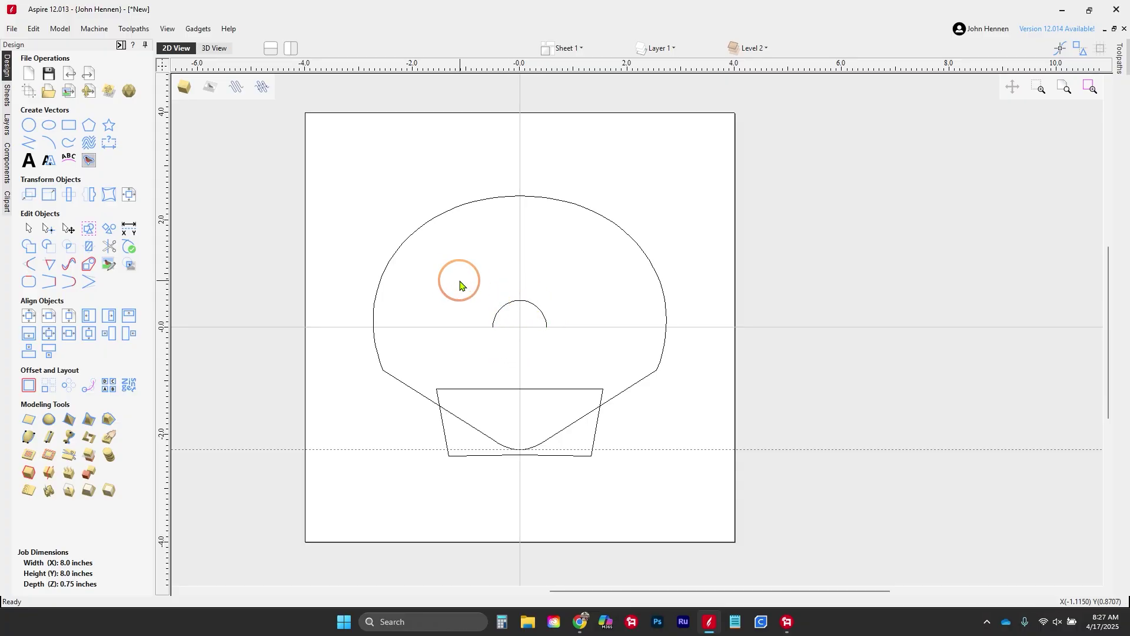
Draw a horizontal line about 1.8 inches long above the arc and centre it horizontally in the job
left_click(29, 146)
left_click(459, 247)
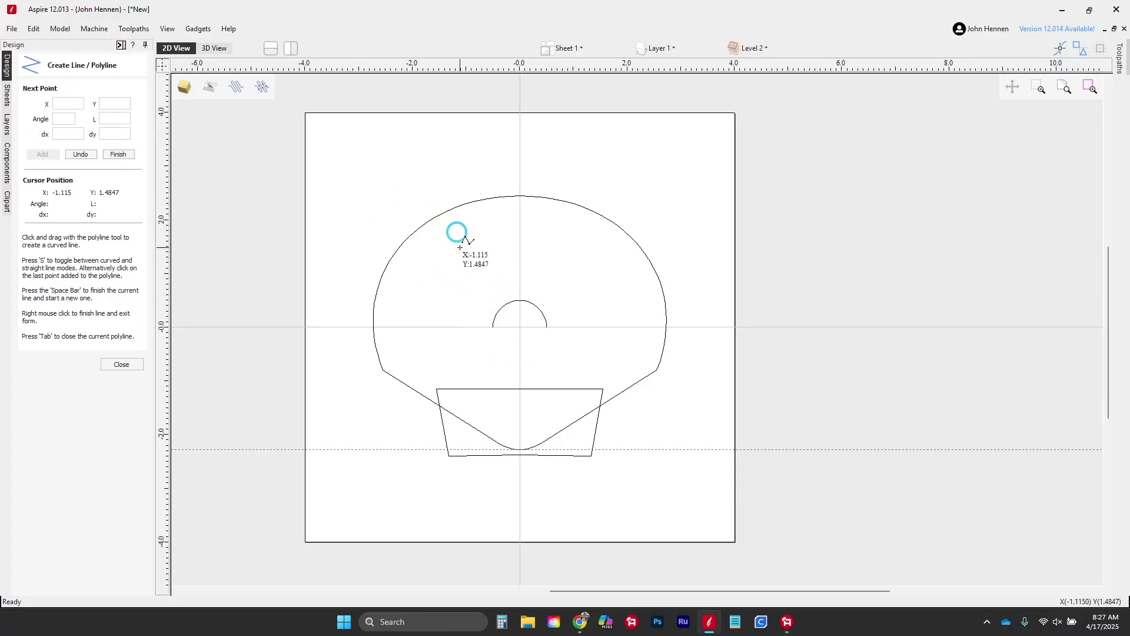
left_click(560, 247)
right_click(560, 247)
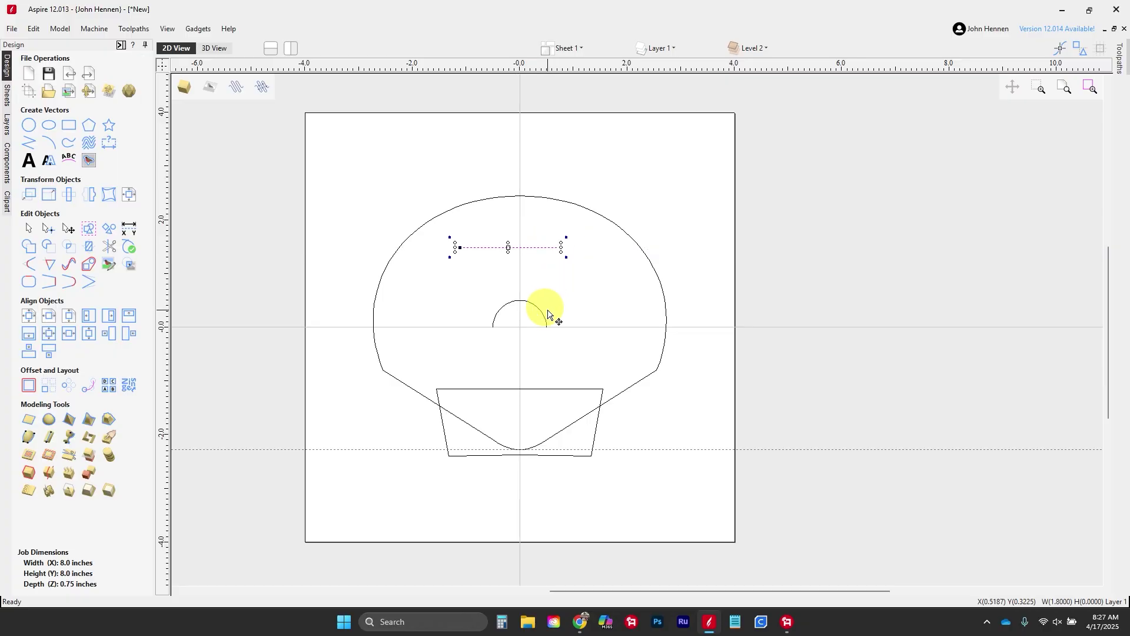
left_click(53, 321)
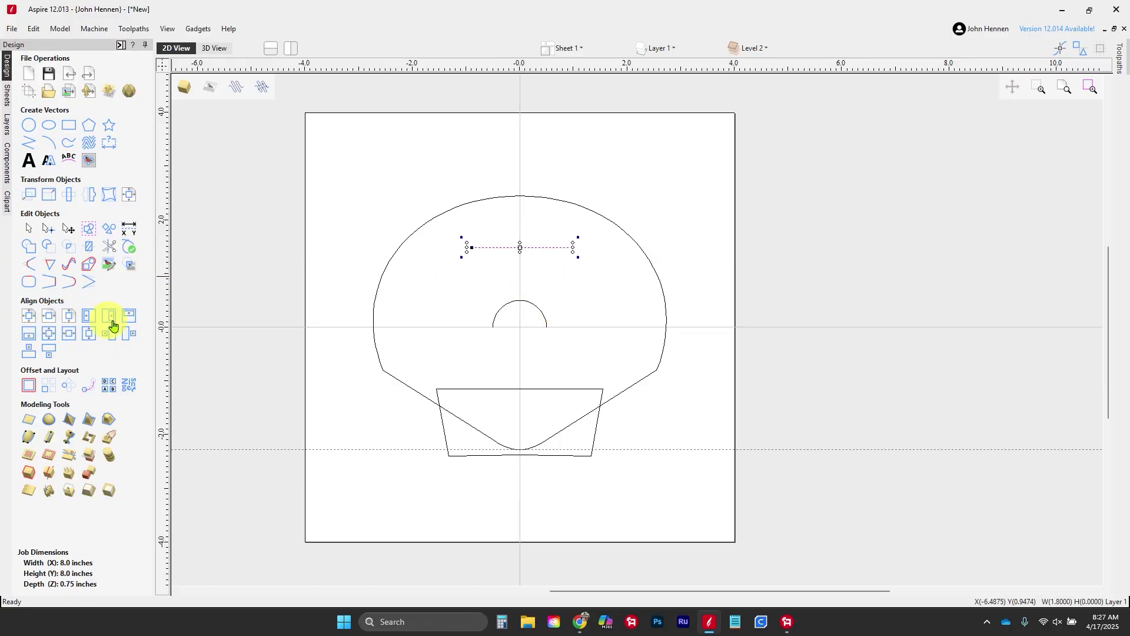
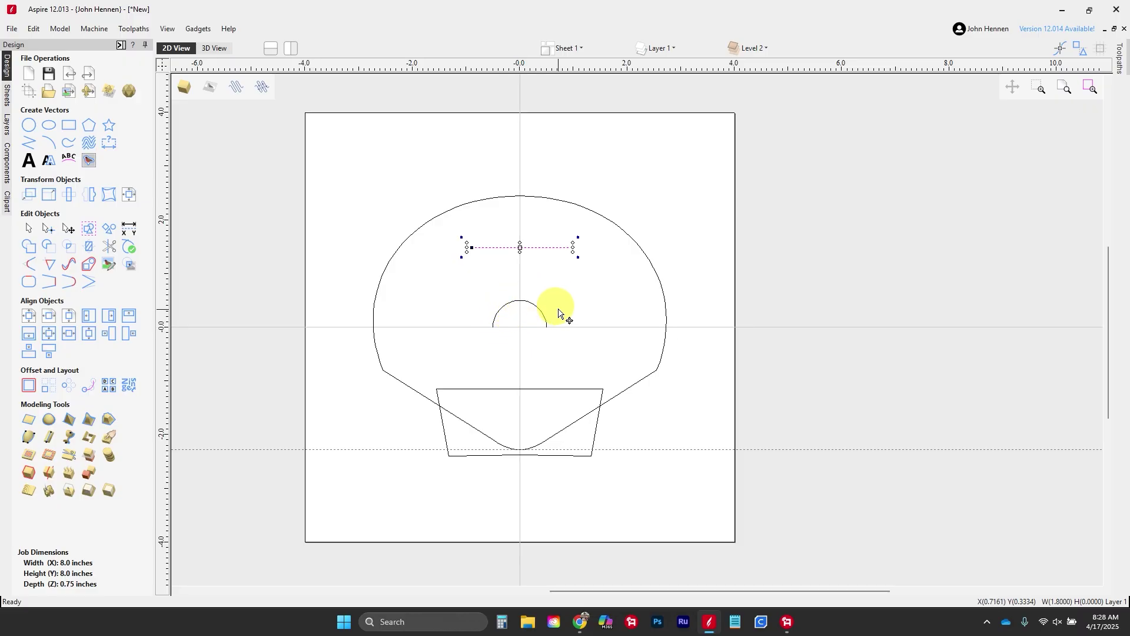
Create a Two Rail Sweep along the two outline halves, from the arc at the bottom point to the horizontal line at the top point
left_click(458, 416)
left_click(545, 442, "shift")
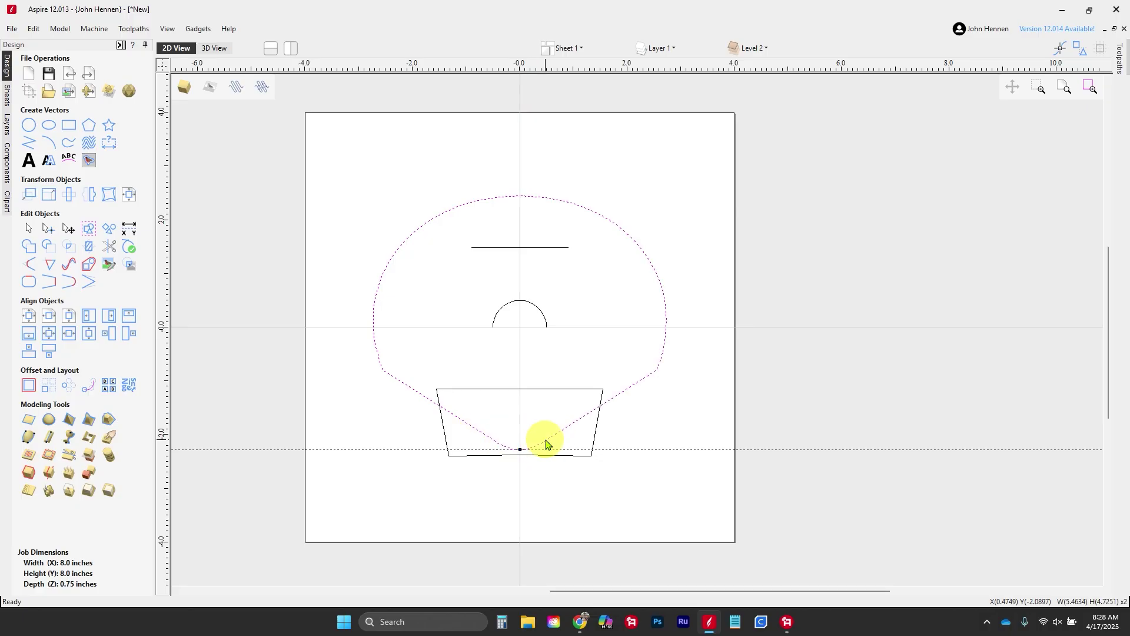
left_click(26, 436)
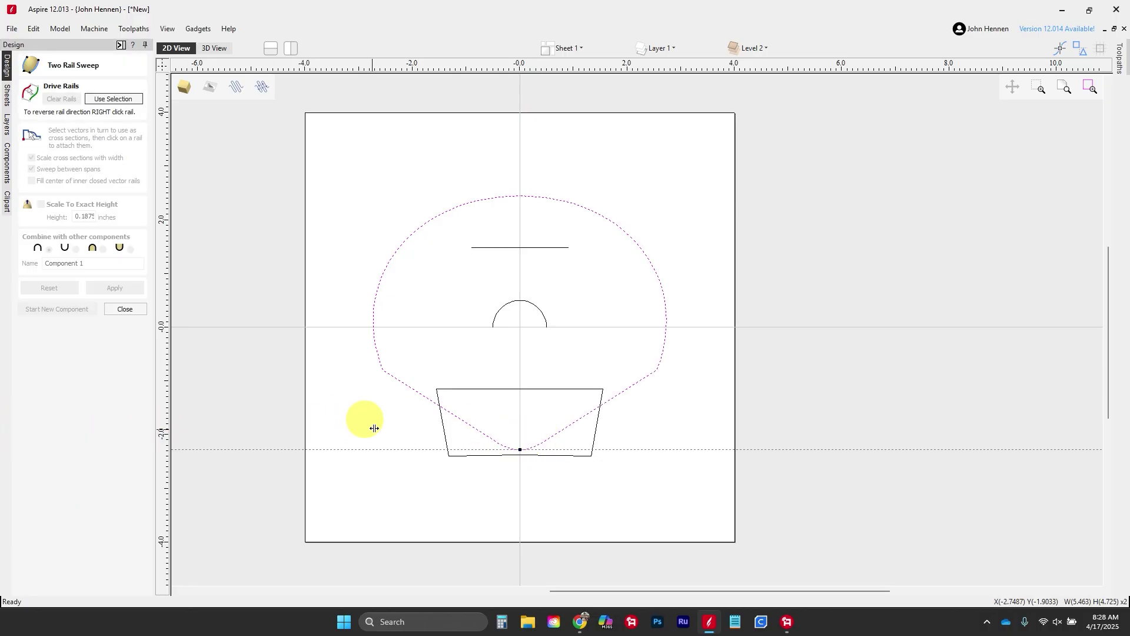
left_click(124, 98)
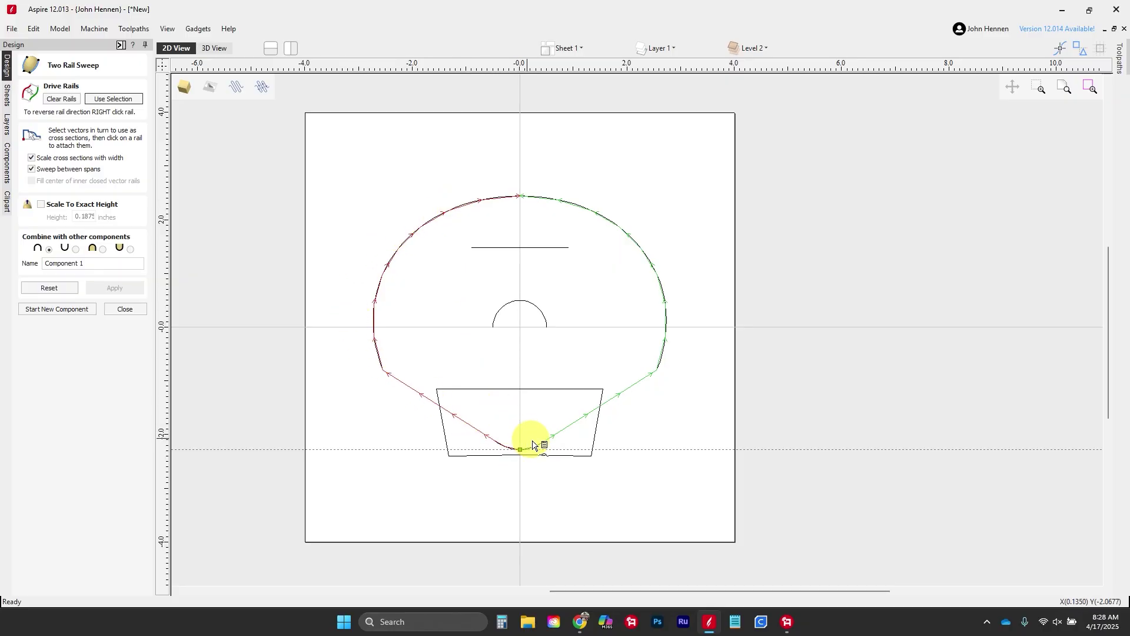
left_click(535, 306)
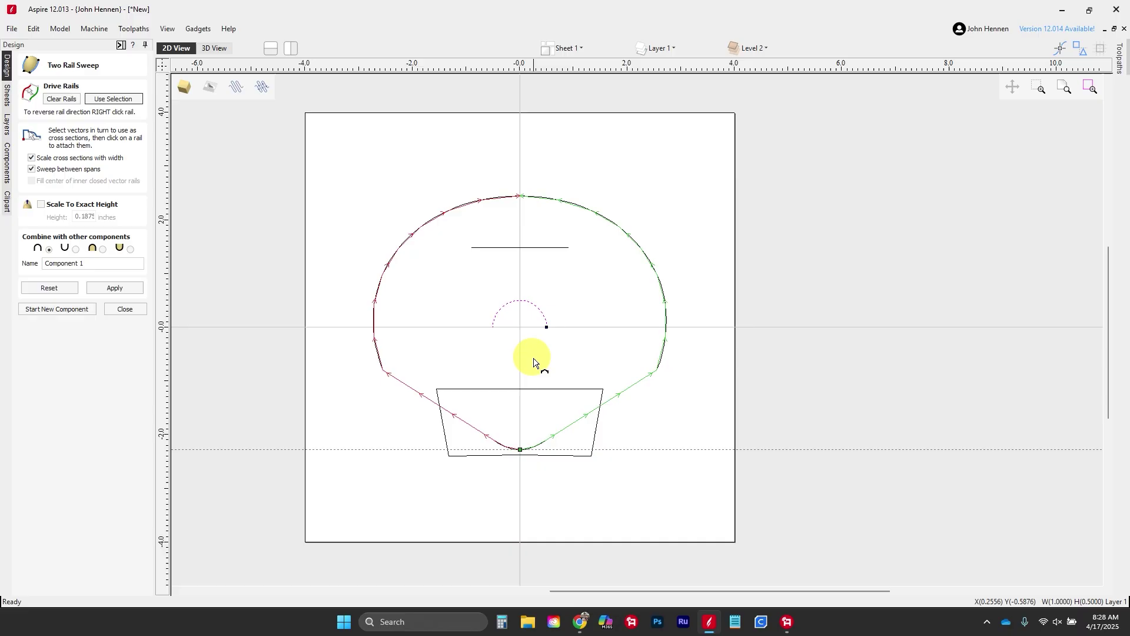
left_click(520, 449)
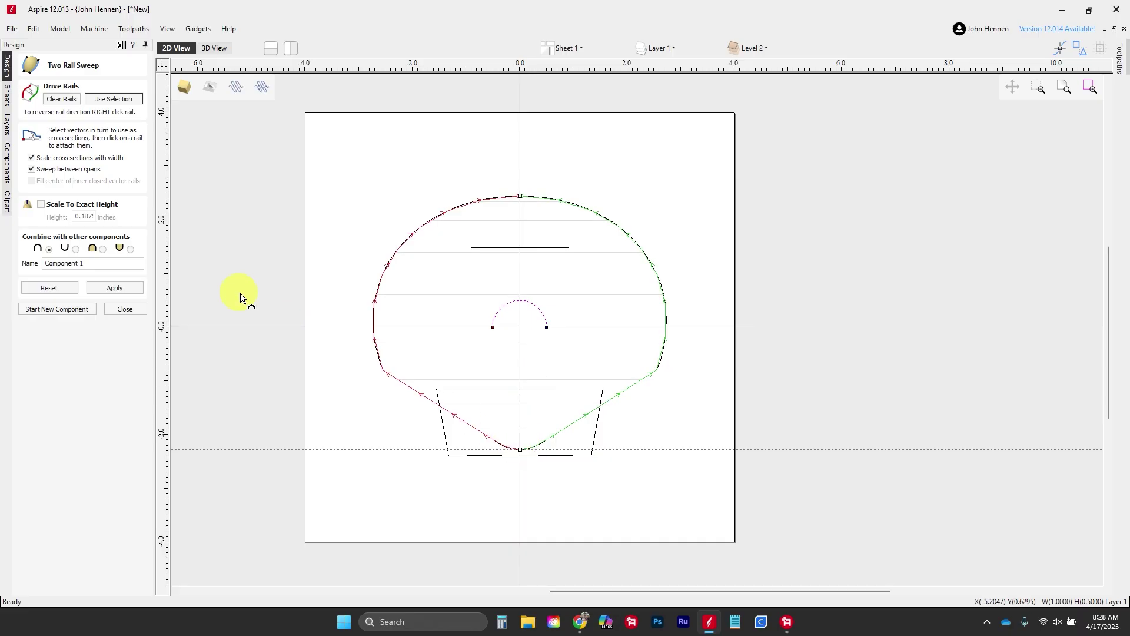
left_click(492, 247)
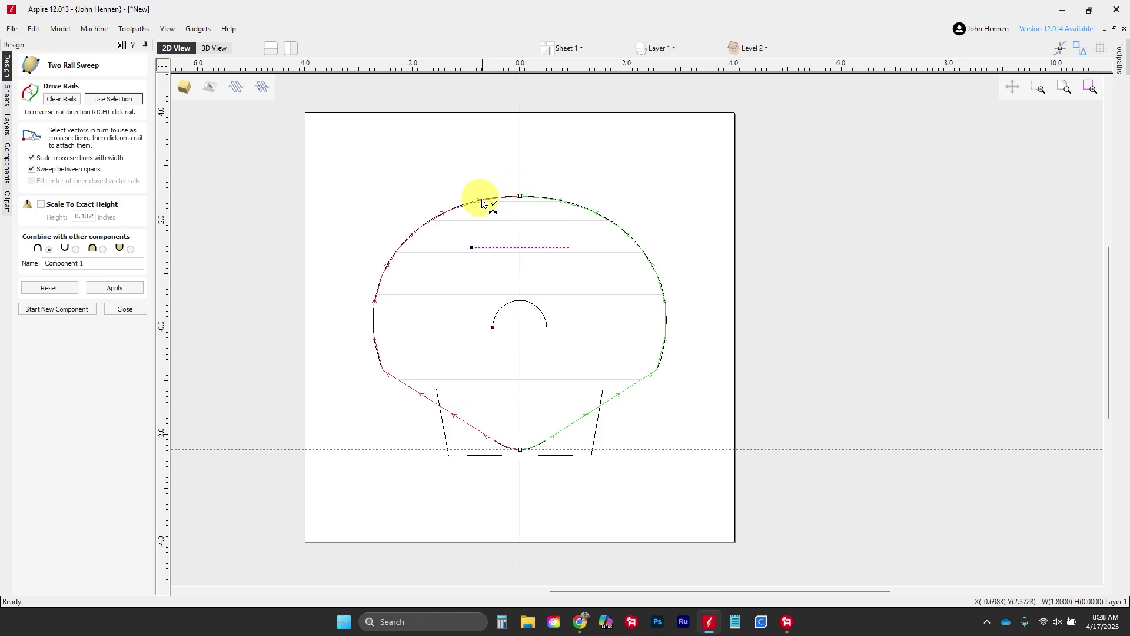
left_click(127, 288)
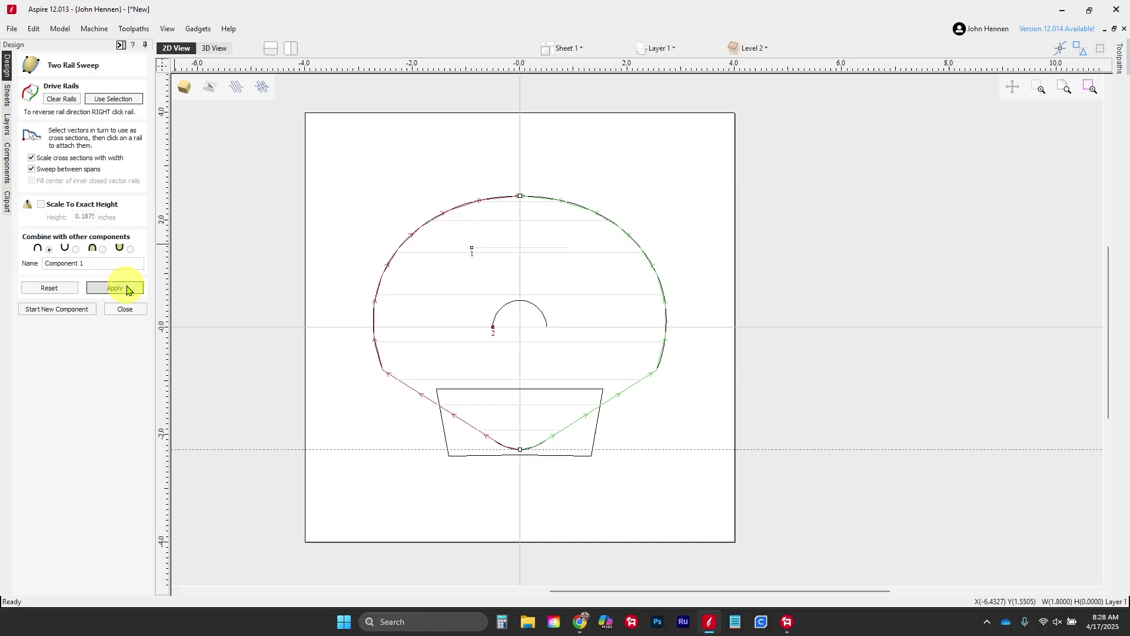
left_click(214, 49)
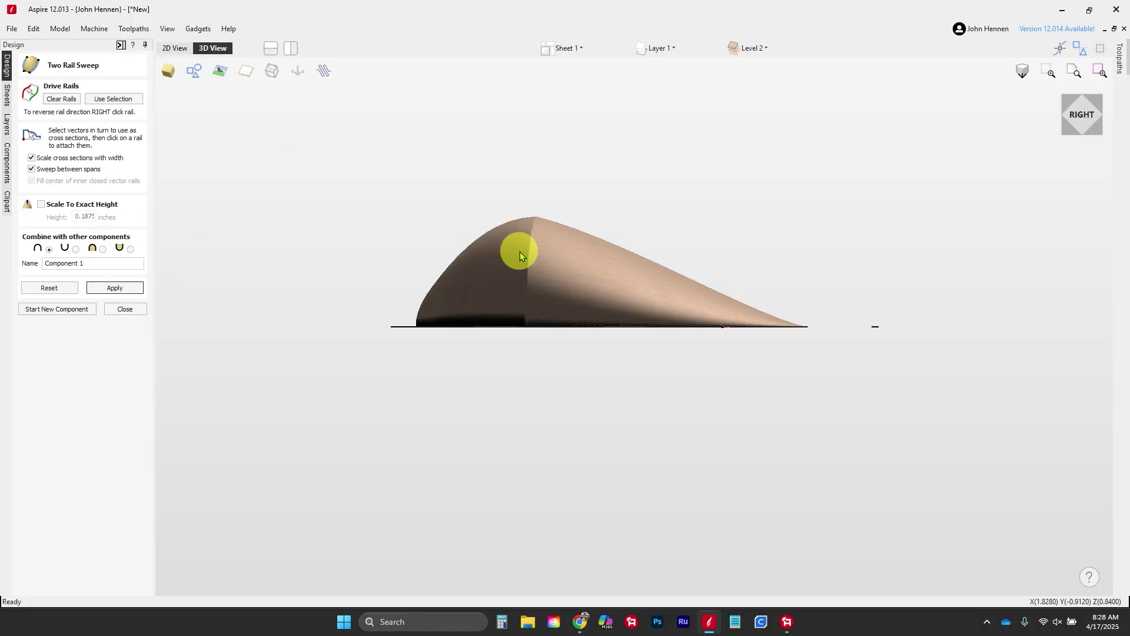
left_click_drag(609, 270, 604, 253)
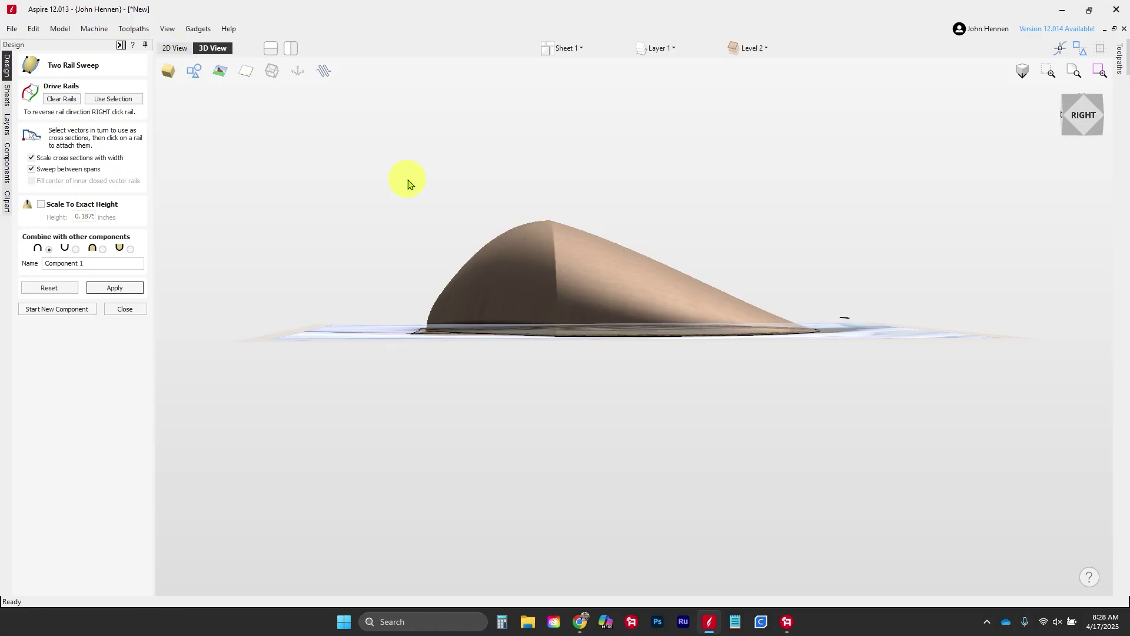
left_click_drag(408, 183, 506, 277)
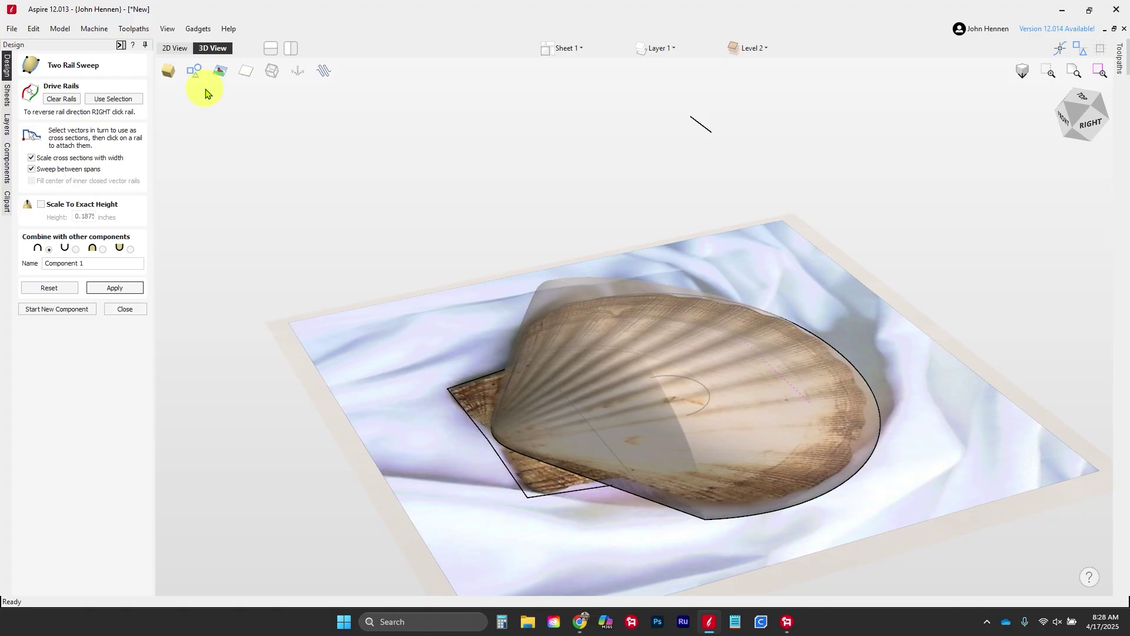
Flatten the arc to about 0.31 inches high by editing its nodes, and show the 2D and 3D views side by side
left_click(179, 51)
scroll(520, 301, "up", 3)
key("n")
left_click(520, 301)
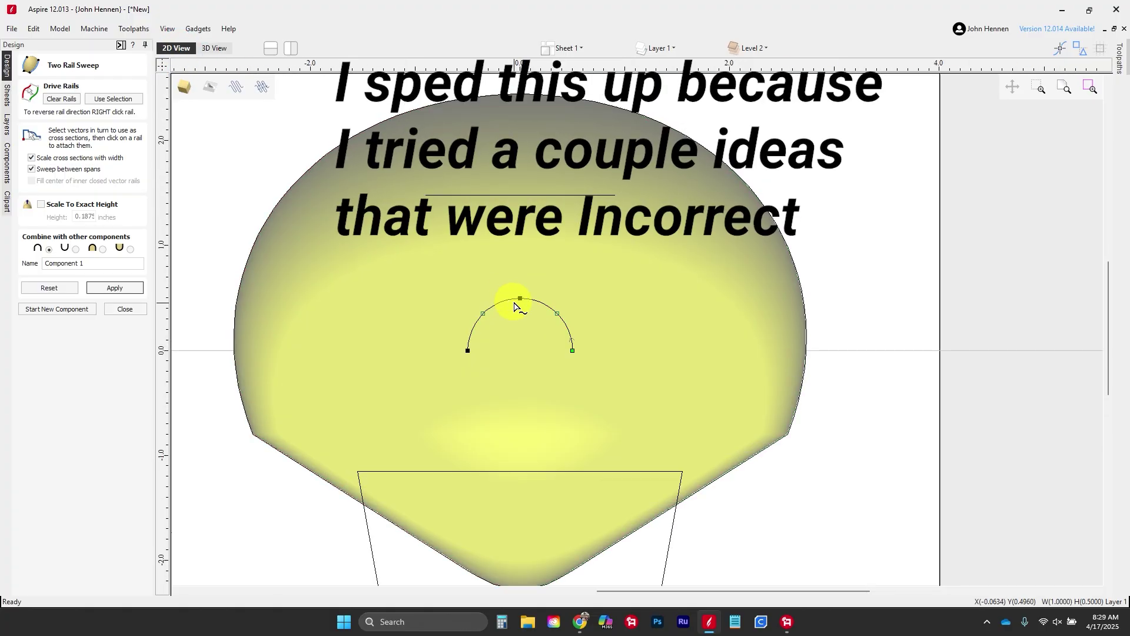
key("d")
left_click_drag(519, 327, 519, 316)
left_click(290, 48)
left_click_drag(941, 494, 853, 406)
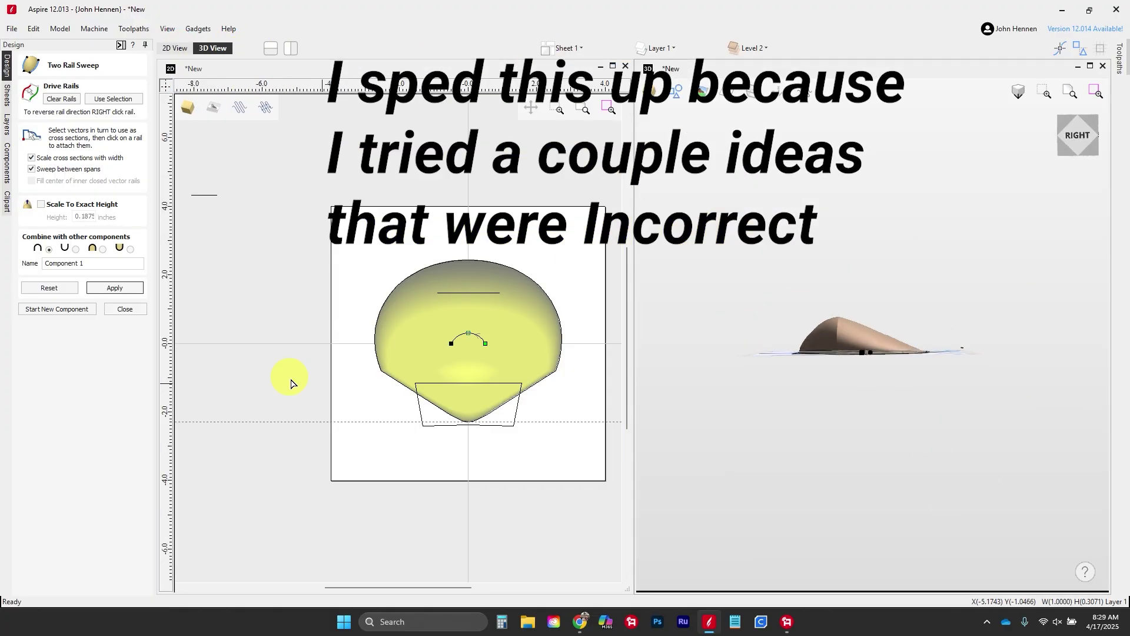
Try the Two Rail Sweep again with the flattened arc, inspect the dome in 3D, and reset the sweep
left_click(115, 288)
left_click_drag(825, 357, 830, 391)
scroll(585, 369, "up", 2)
scroll(810, 355, "up", 3)
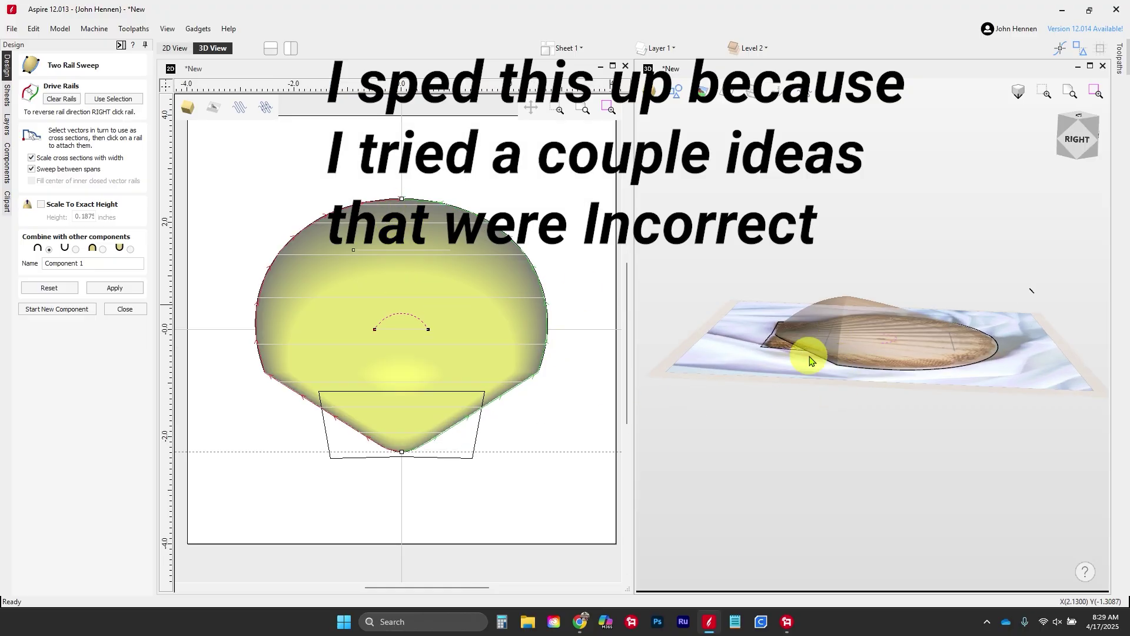
scroll(417, 333, "up", 2)
scroll(404, 315, "down", 1)
left_click(49, 288)
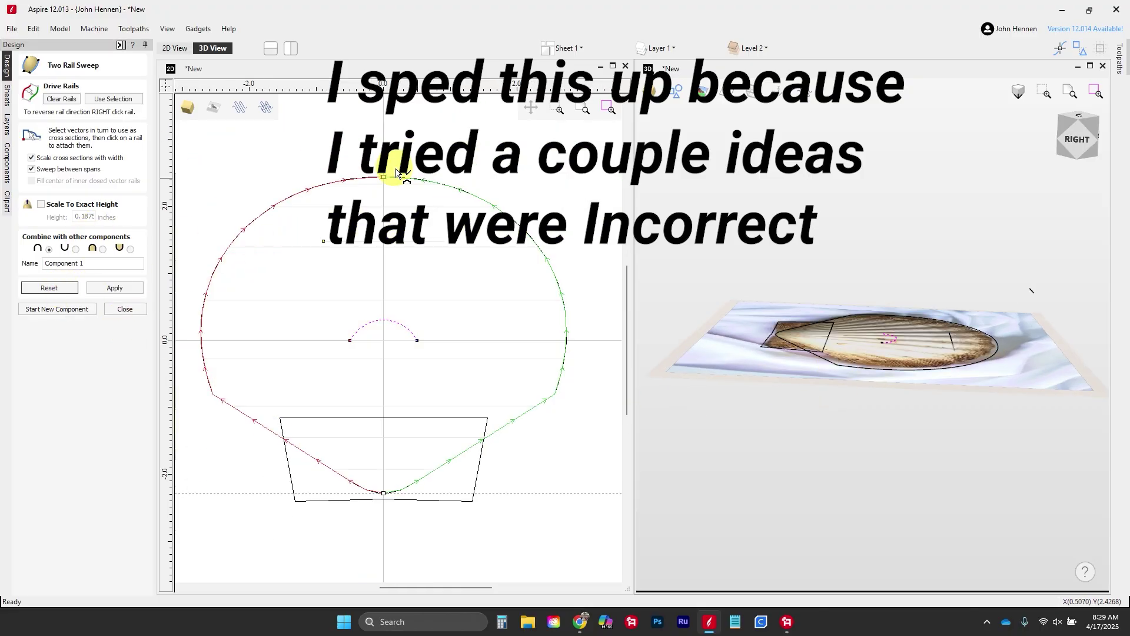
left_click(375, 324)
key("Escape")
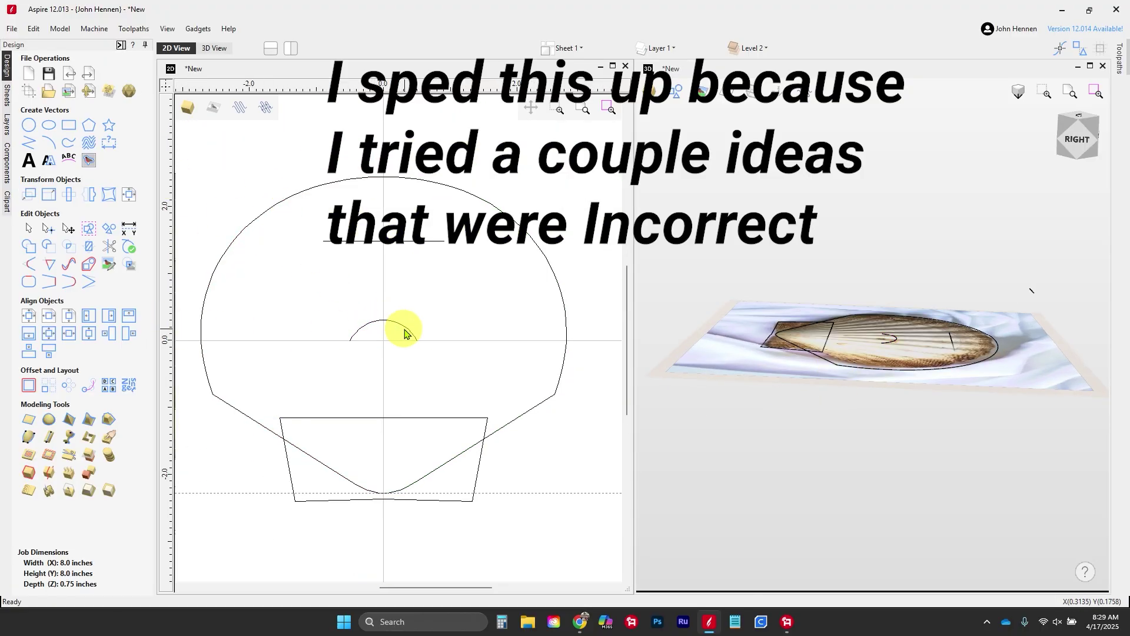
Add a second, shallower arc of the same width above the existing arc
key("n")
scroll(392, 293, "up", 3)
key("Escape")
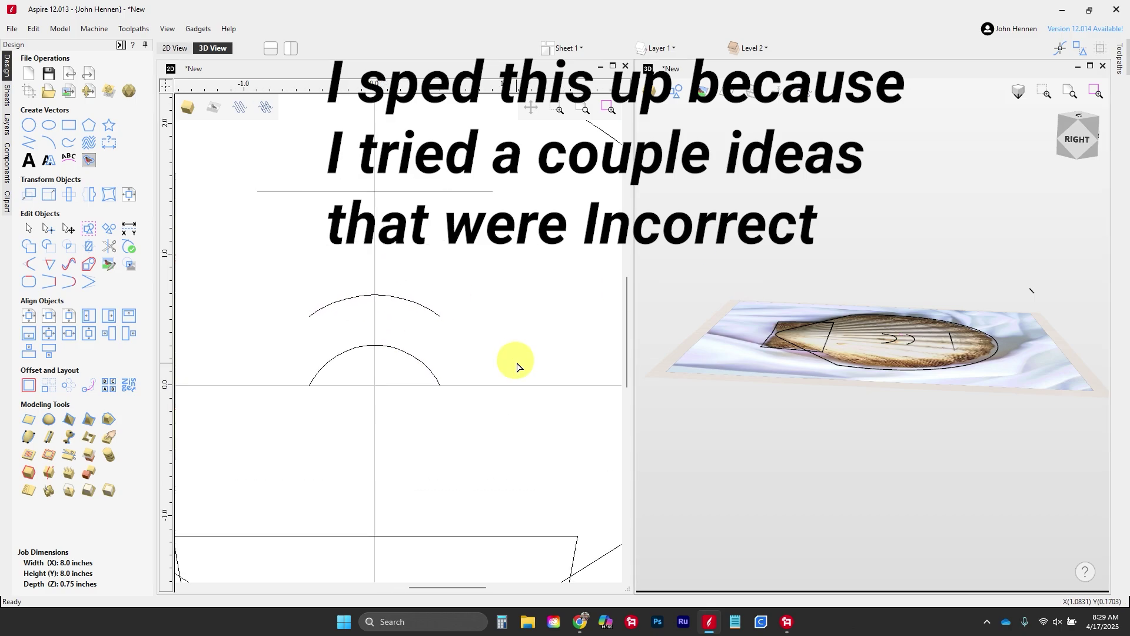
Set the two outline halves as drive rails for a Two Rail Sweep and attach the lower arc at the bottom point
scroll(515, 362, "down", 4)
left_click(341, 426)
left_click(566, 430, "shift")
left_click(29, 436)
left_click(122, 103)
left_click(434, 368)
left_click(443, 489)
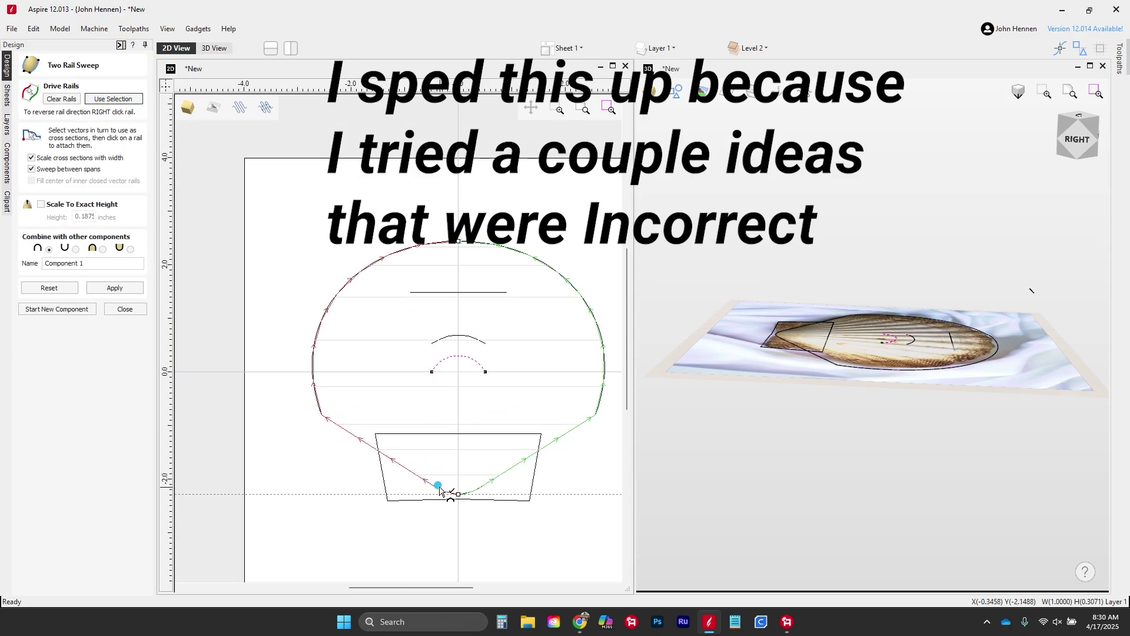
Try the sweep with the shallower arc at the outline's side corners and the line near its top, and reset it
left_click(434, 342)
left_click(319, 417)
left_click(422, 292)
left_click(423, 244)
left_click(127, 288)
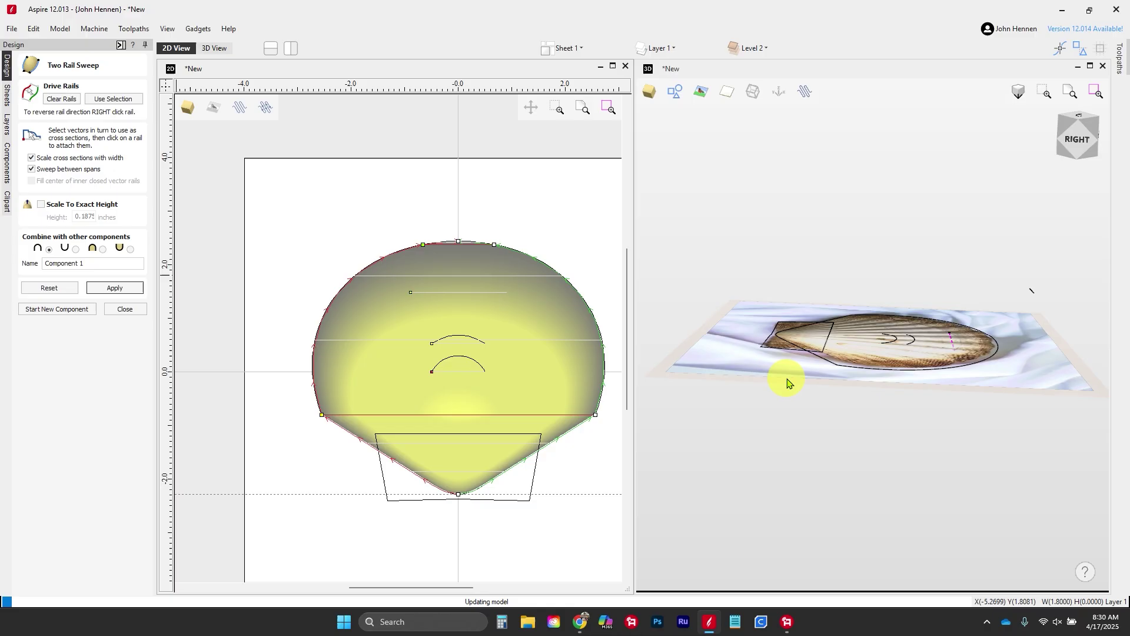
mouse_move(787, 378)
left_mouse_down()
mouse_move(829, 386)
mouse_move(811, 350)
left_mouse_up()
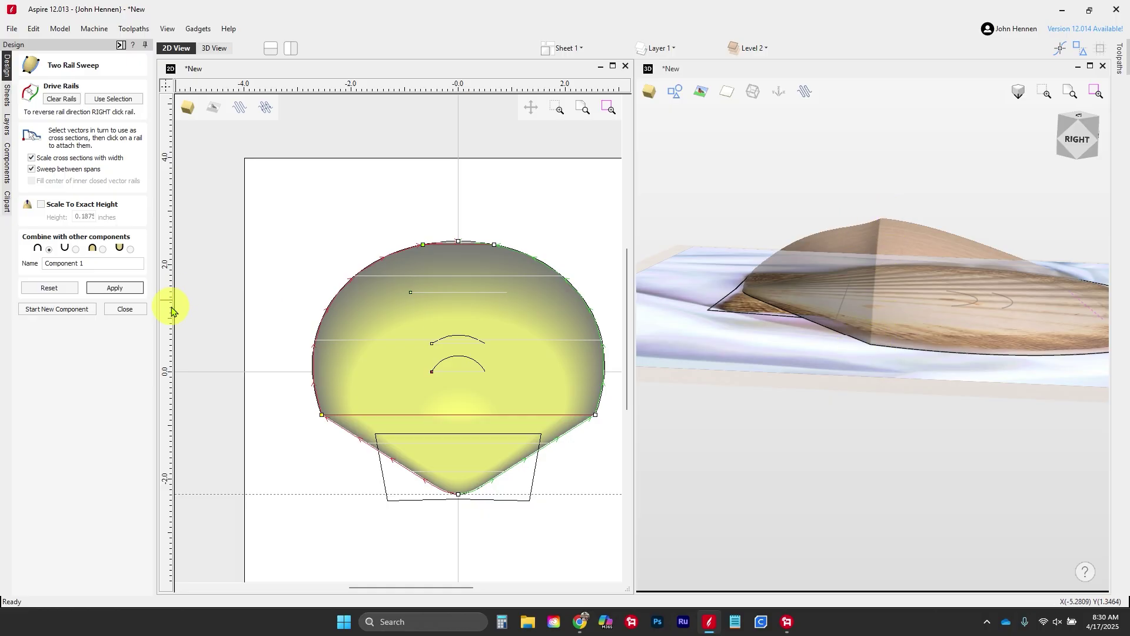
left_click(50, 287)
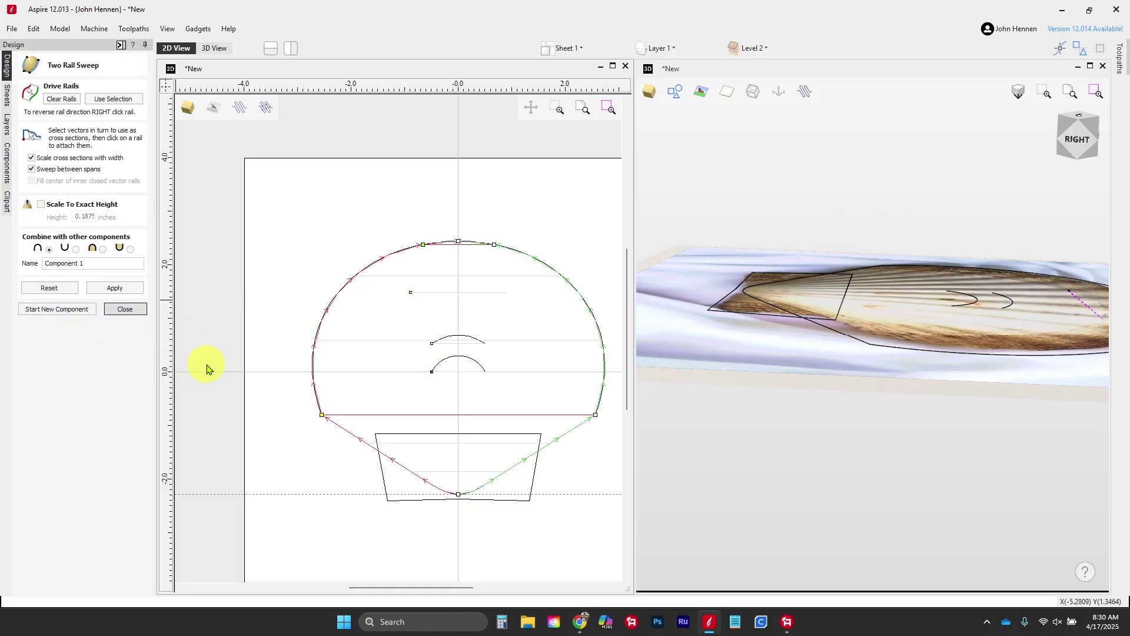
key("Escape")
Round both side corners of the shell outline with normal fillets of 1 inch radius
scroll(328, 433, "up", 6)
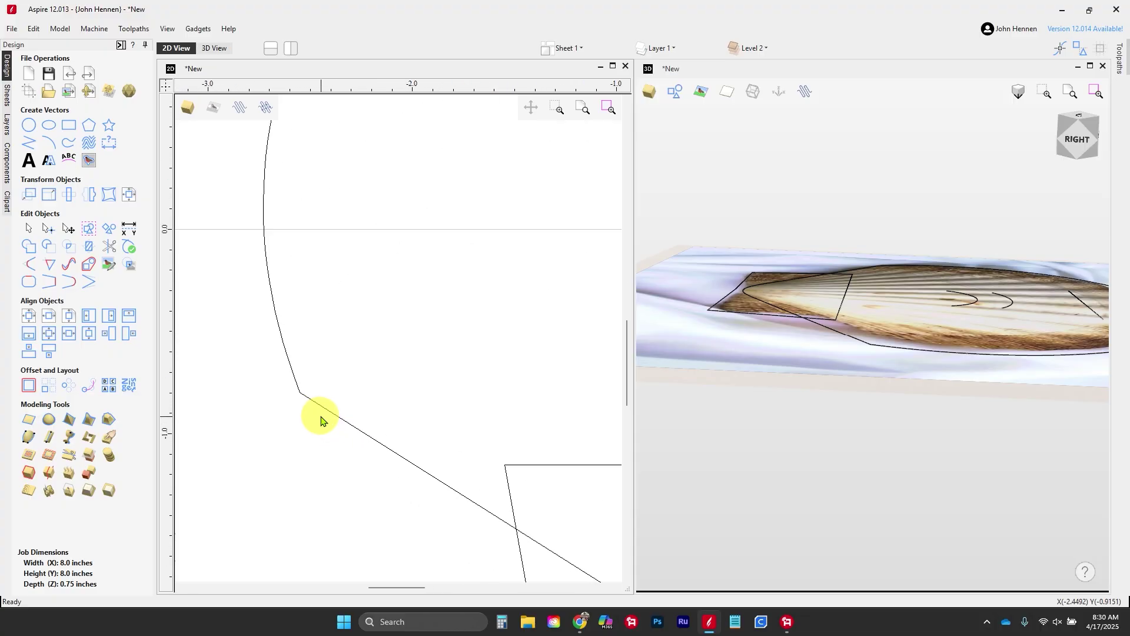
left_click(32, 273)
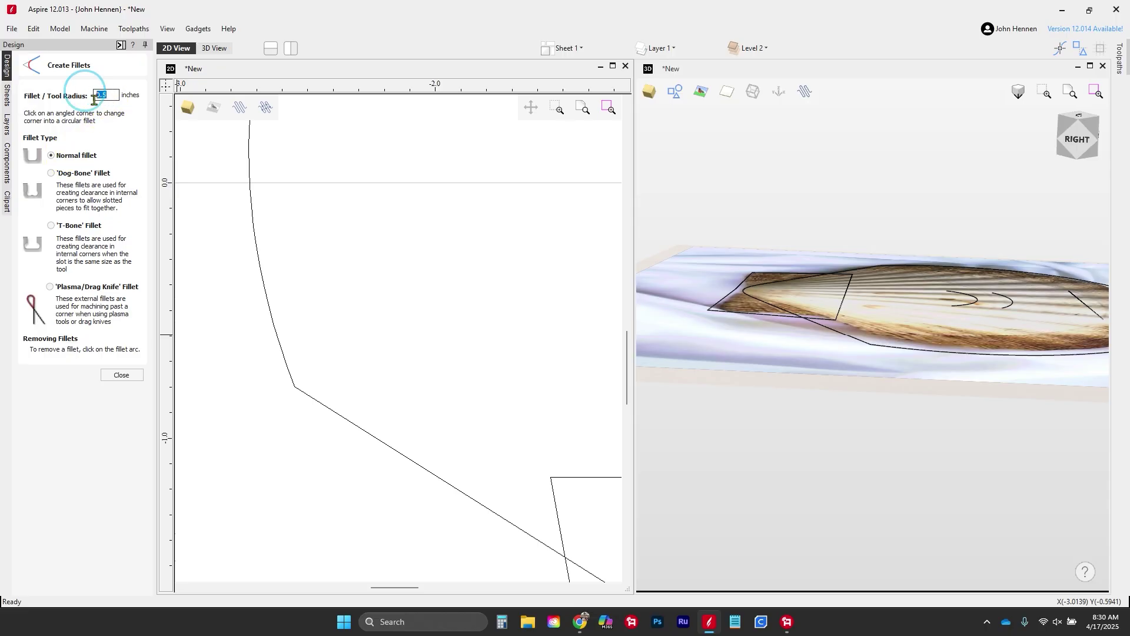
type("1")
left_click(295, 386)
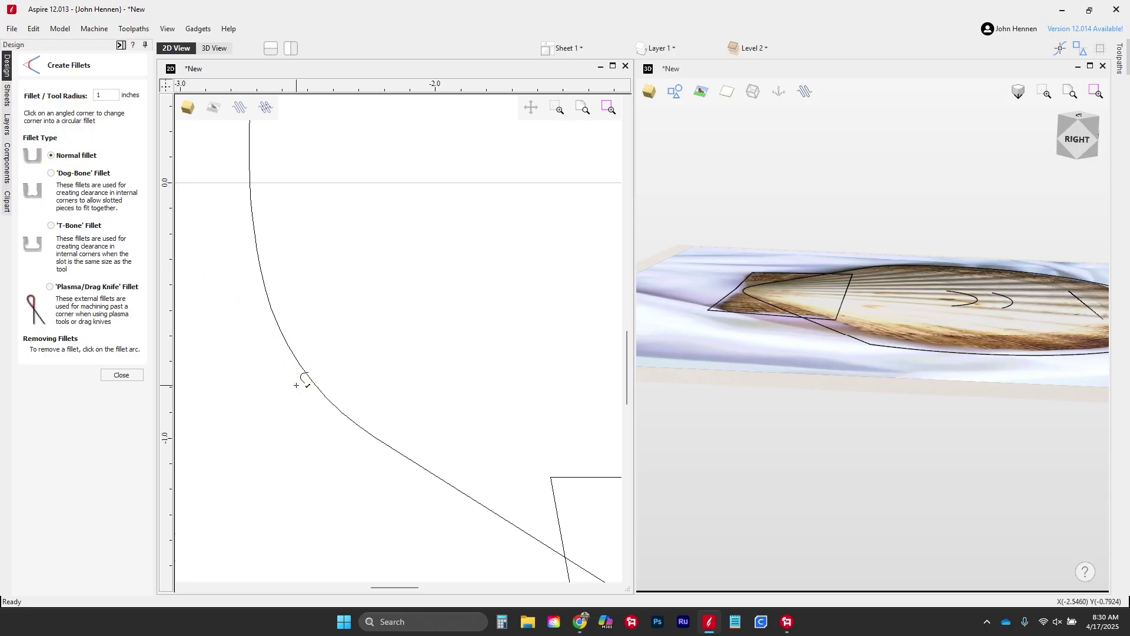
scroll(220, 383, "down", 4)
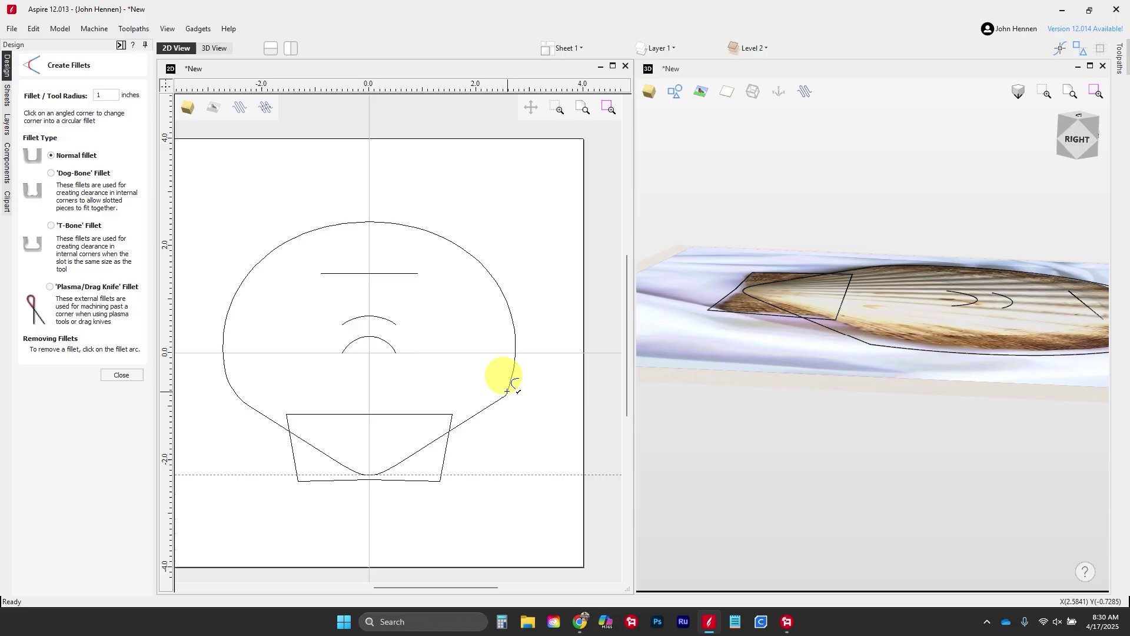
left_click(508, 391)
key("Escape")
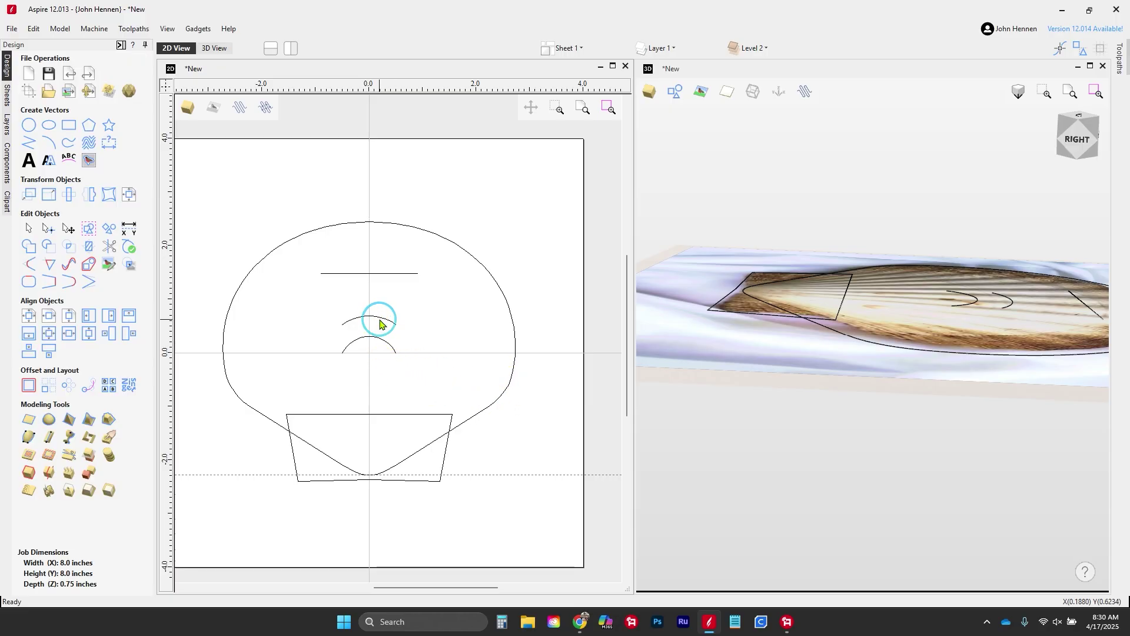
Delete the shallower upper arc and set the two filleted outline halves as drive rails for a Two Rail Sweep
left_click(379, 323)
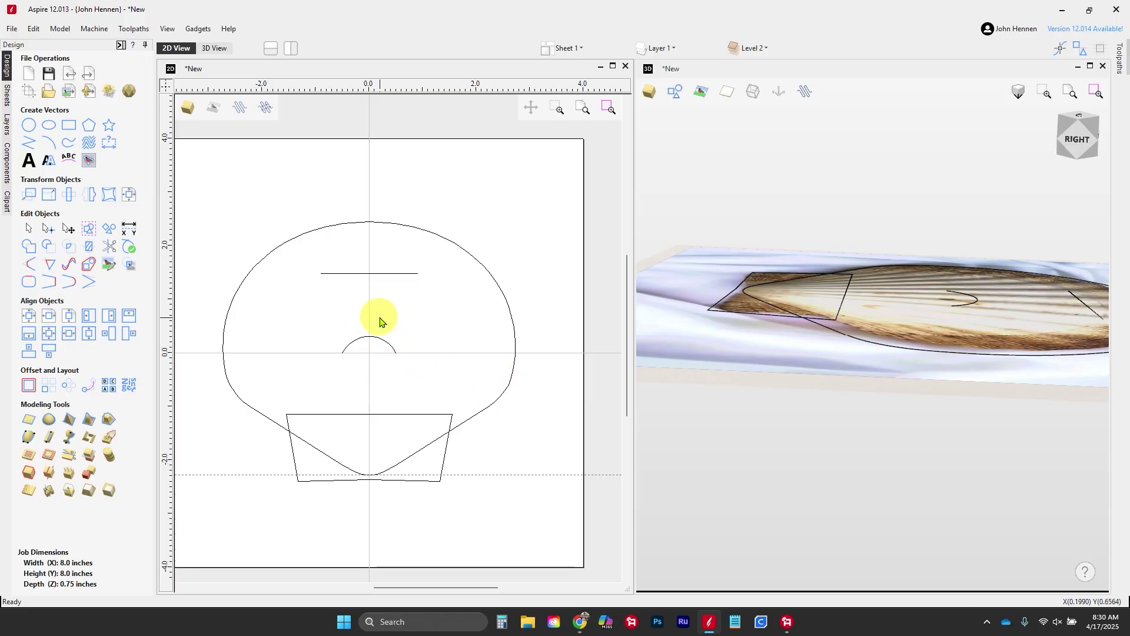
right_click(316, 450)
left_click(311, 445)
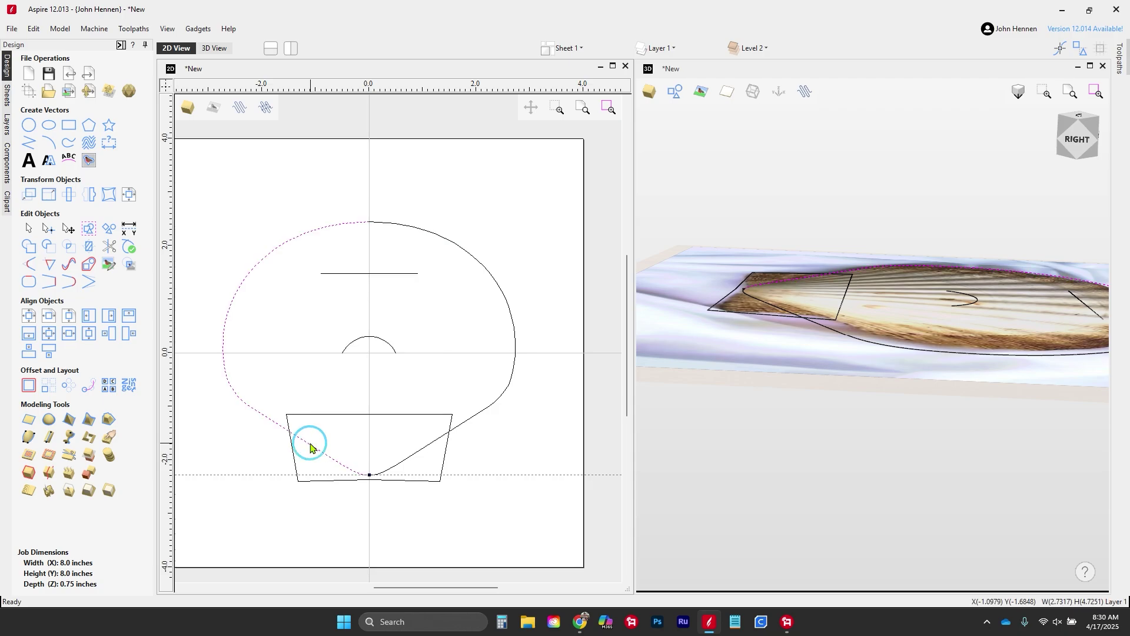
left_click(402, 466, "shift")
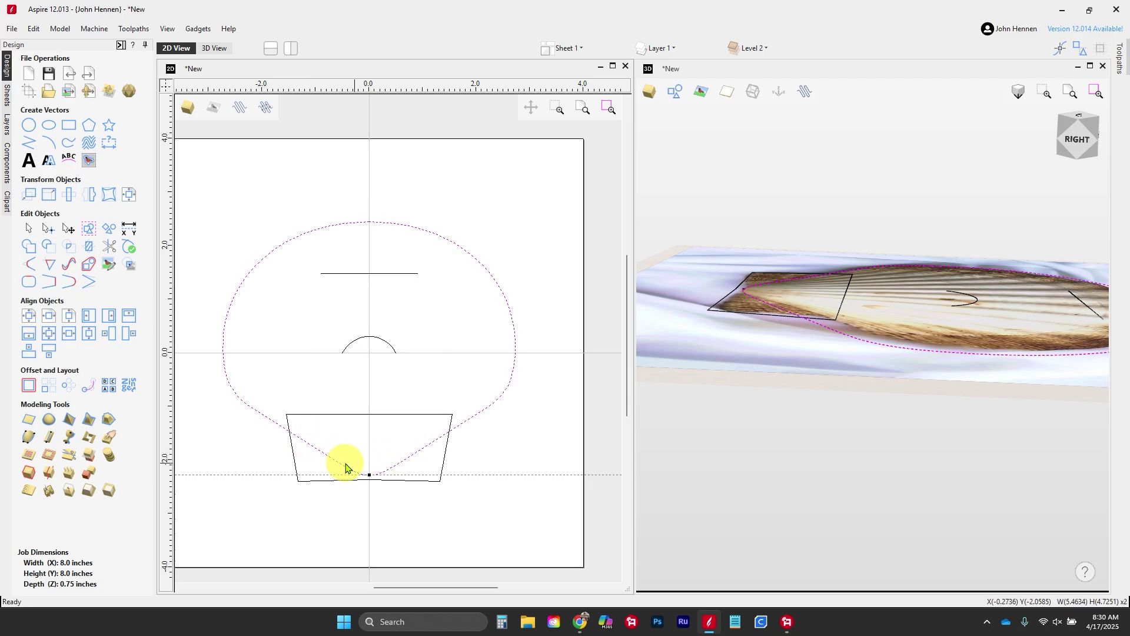
left_click(28, 448)
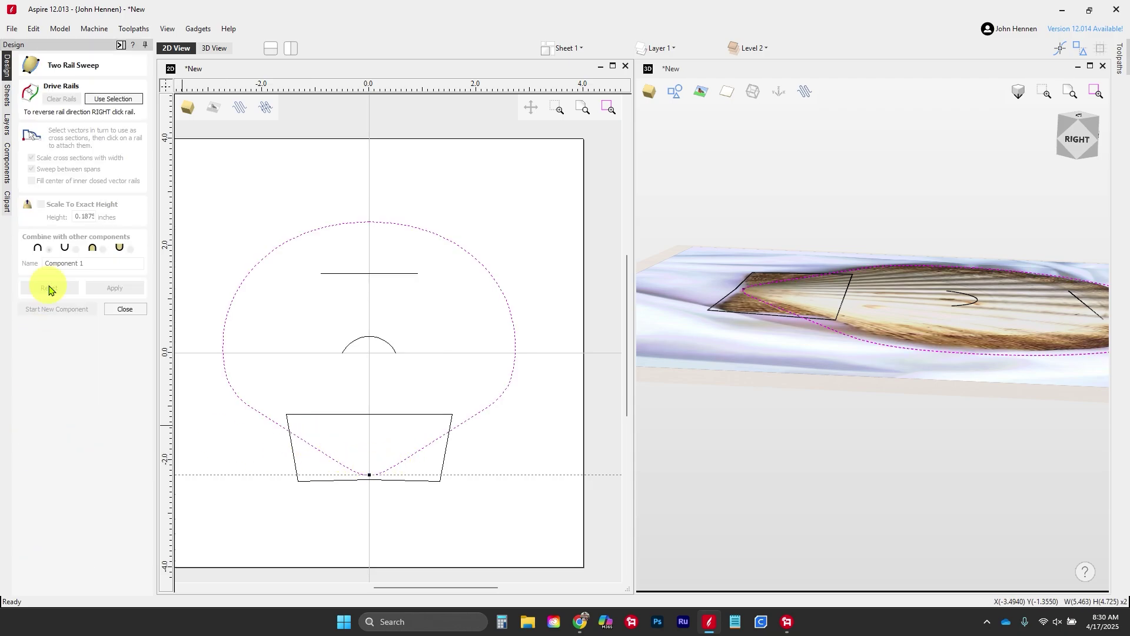
left_click(94, 98)
Sweep the shell dome from the arc at the bottom point to the horizontal line at the top point, and close the tool
left_click(352, 348)
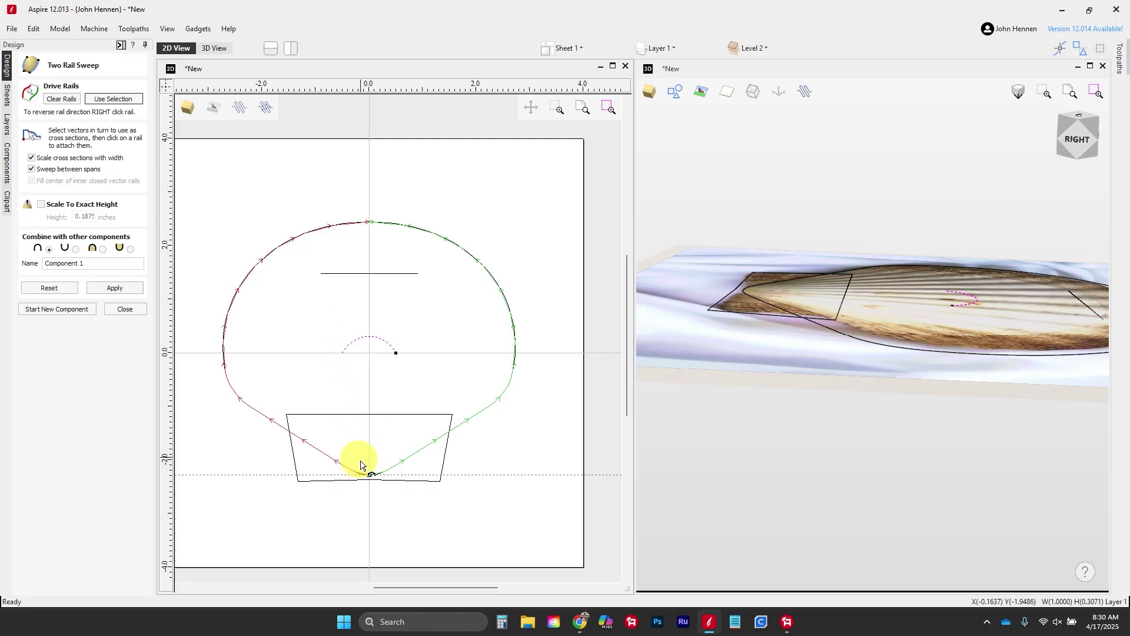
left_click(370, 474)
left_click(346, 273)
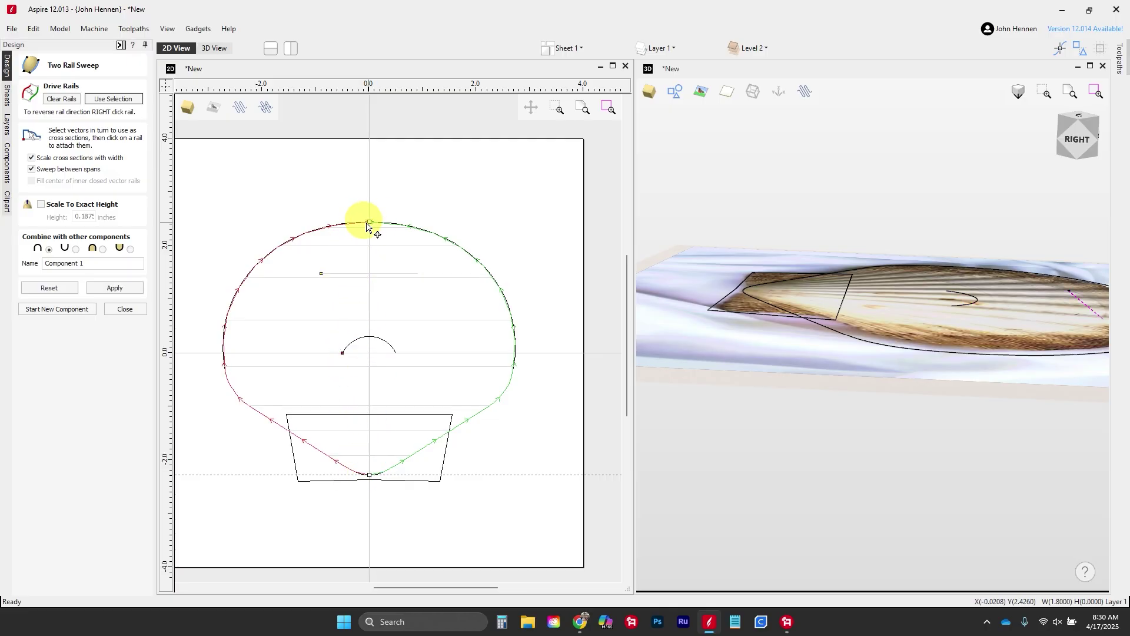
left_click(114, 290)
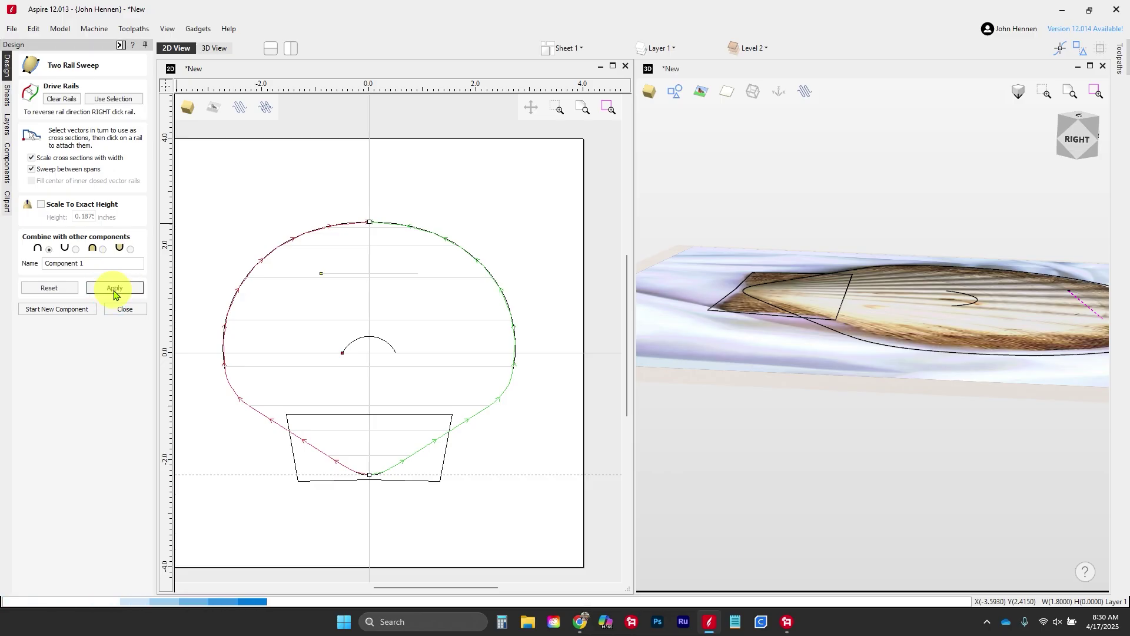
right_click(591, 325)
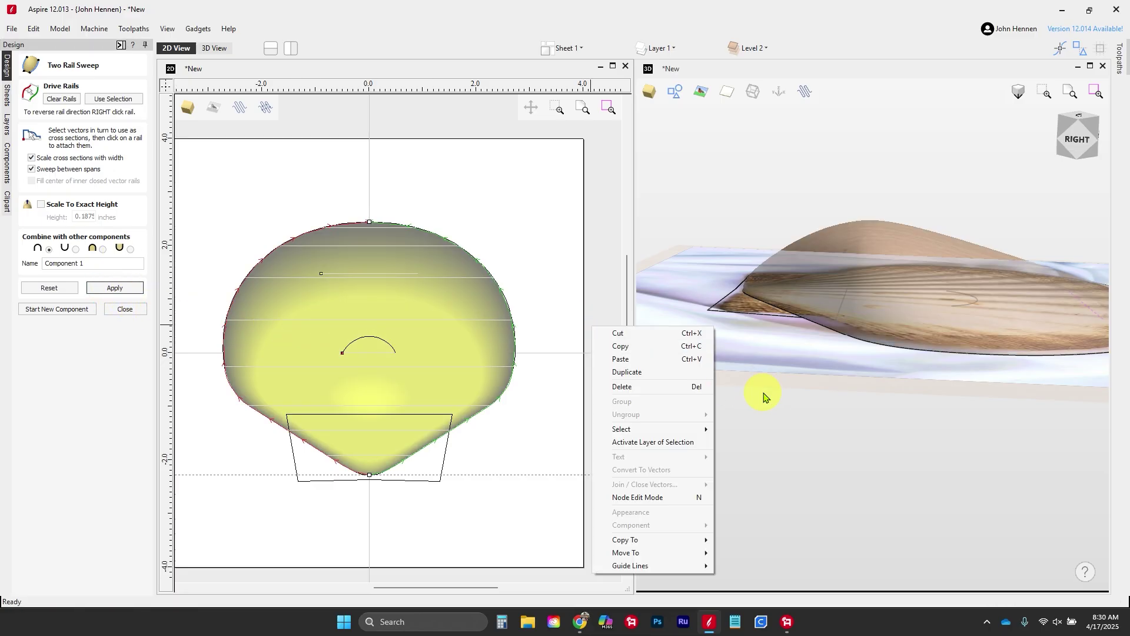
left_click(708, 376)
left_click_drag(730, 376, 844, 434)
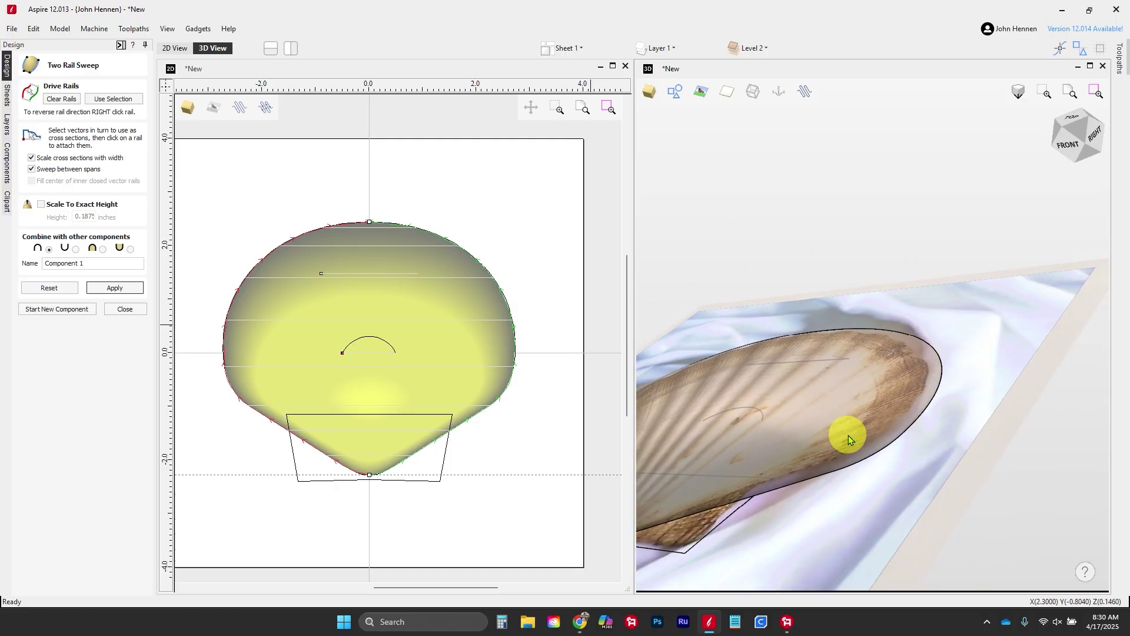
left_click(125, 308)
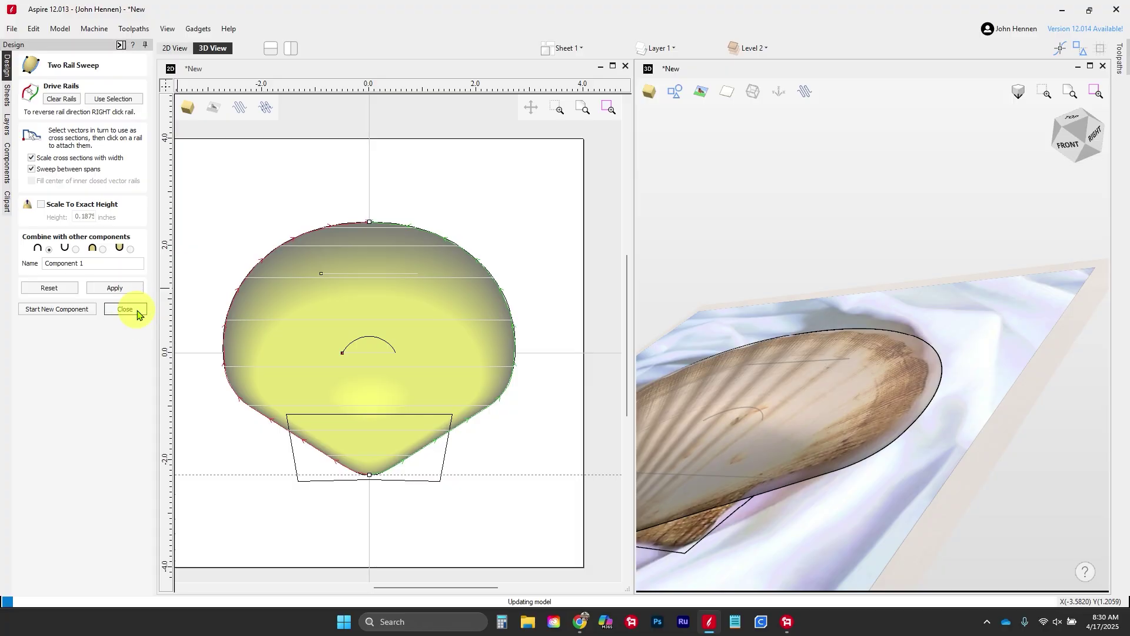
Set the shape height of the swept dome component on Level 2 to 0.5 inches
left_click(312, 331)
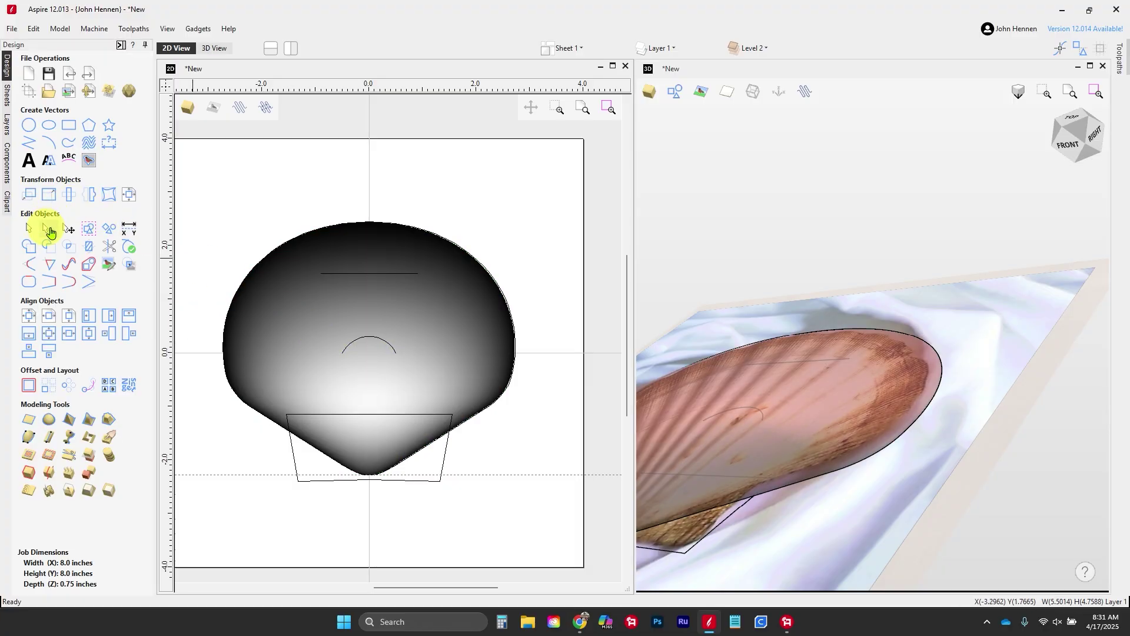
left_click(473, 210)
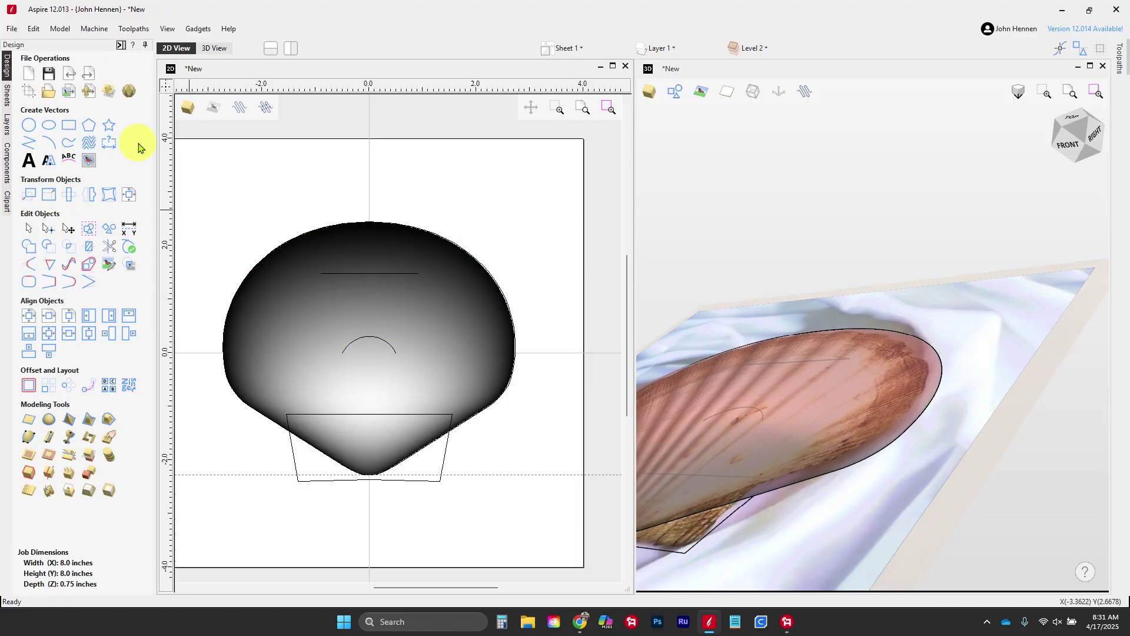
left_click(8, 162)
double_click(75, 89)
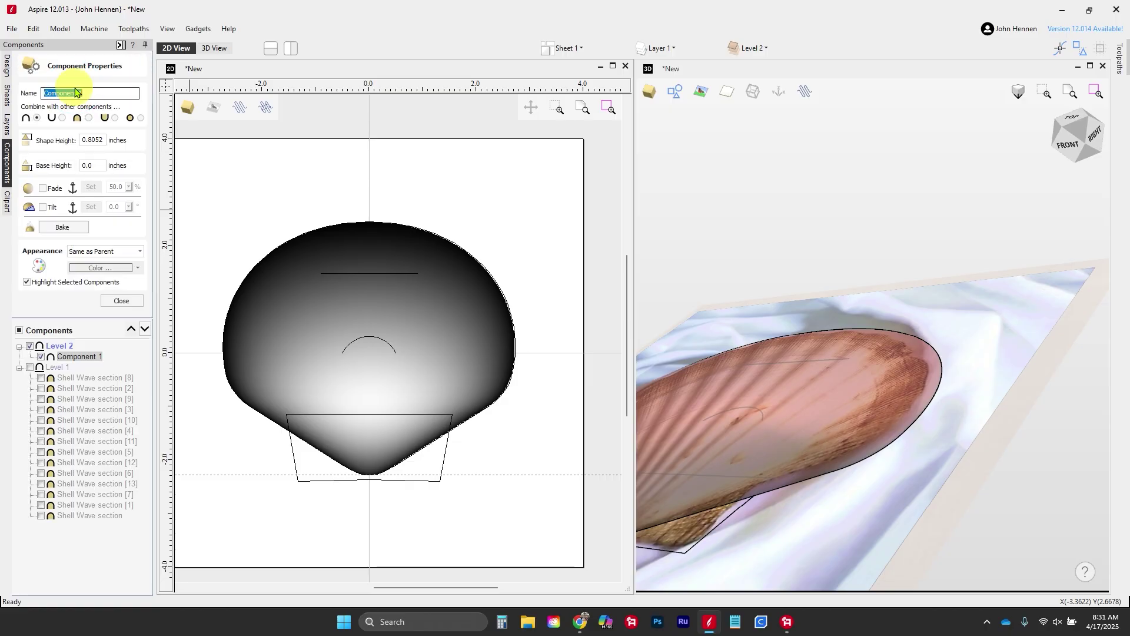
left_click(102, 139)
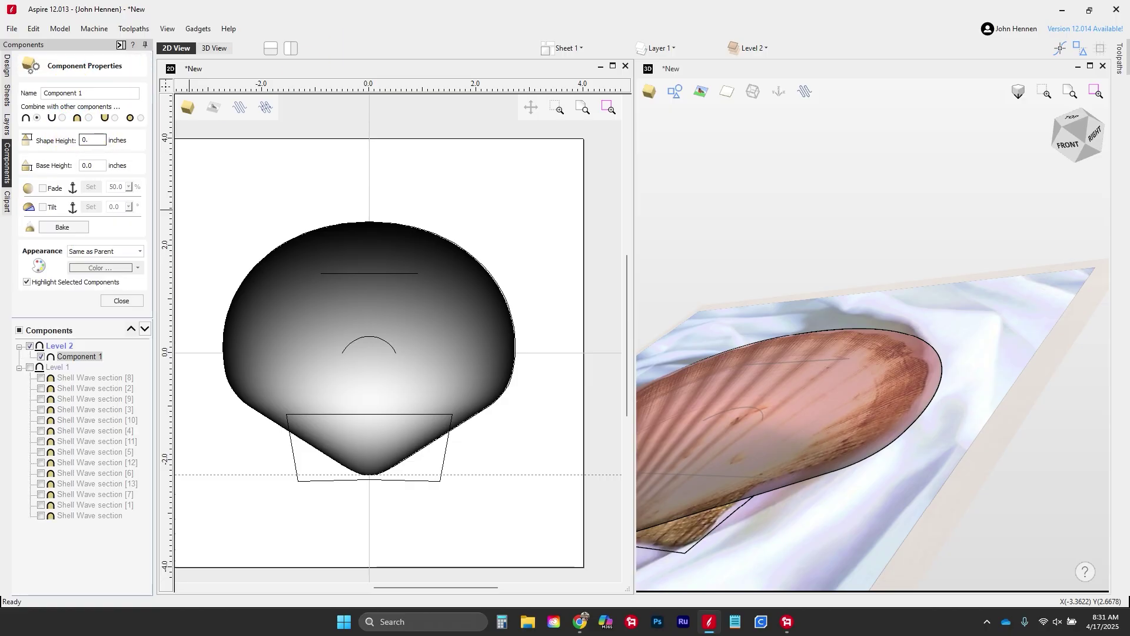
type("0.5")
key("Return")
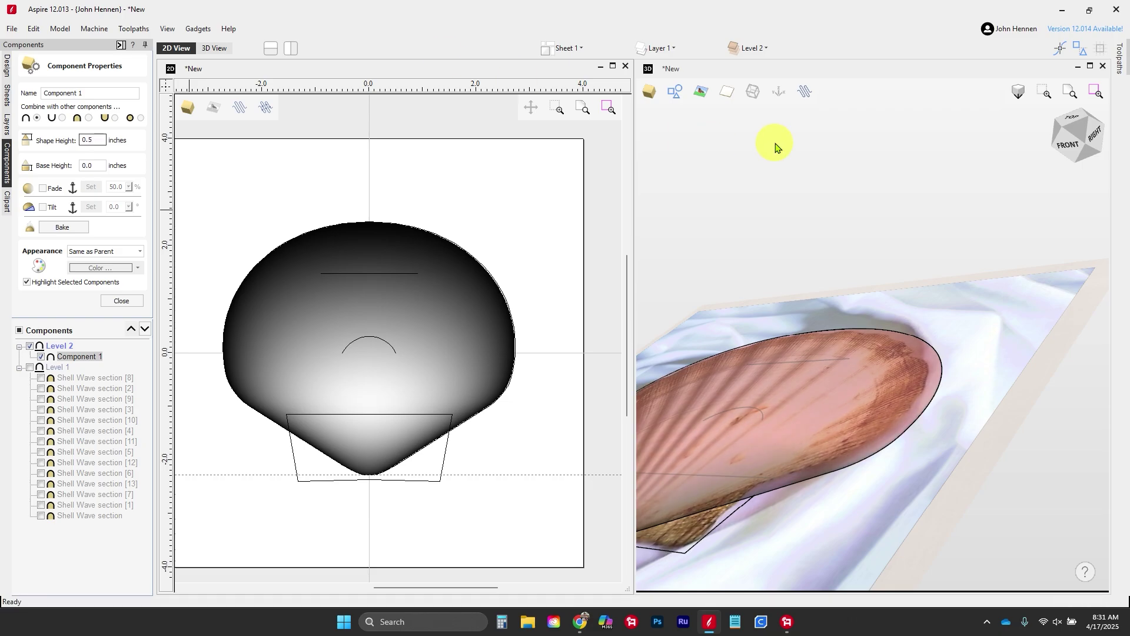
left_click(920, 174)
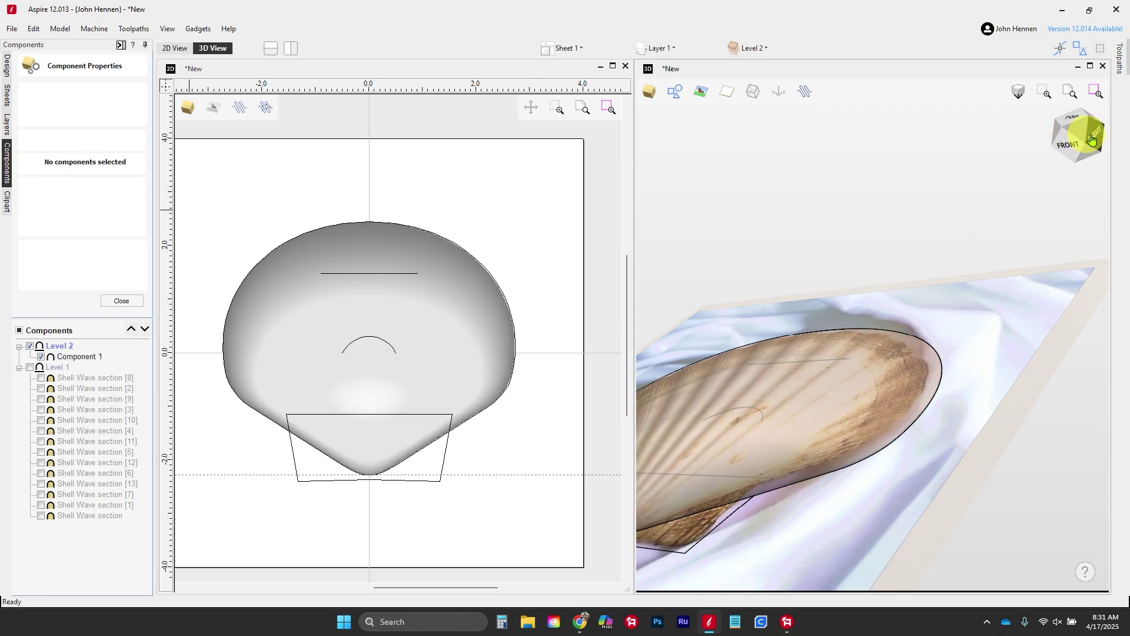
Show the Level 1 wave sections together with the dome and hide the reference photo in the 3D view
left_click(1067, 140)
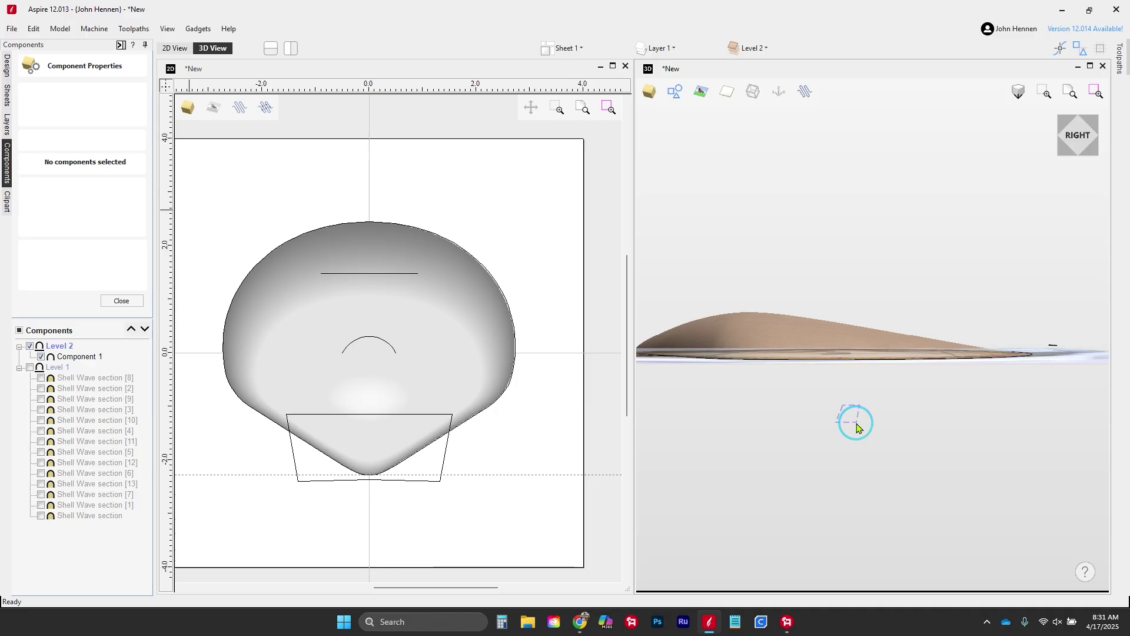
left_click_drag(861, 427, 877, 461)
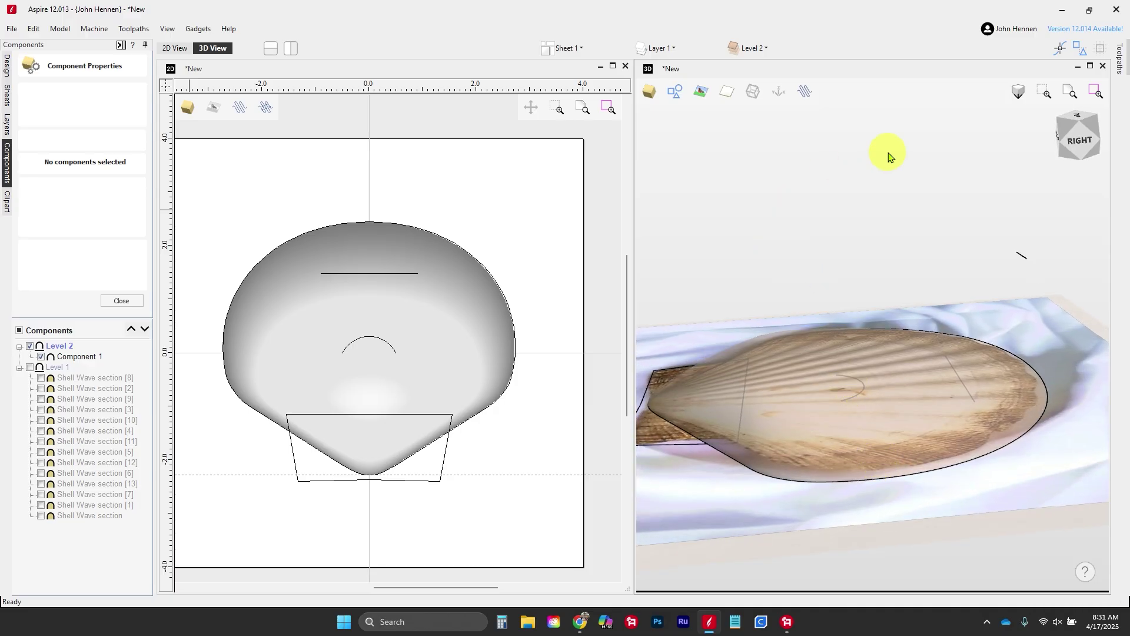
left_click(1077, 117)
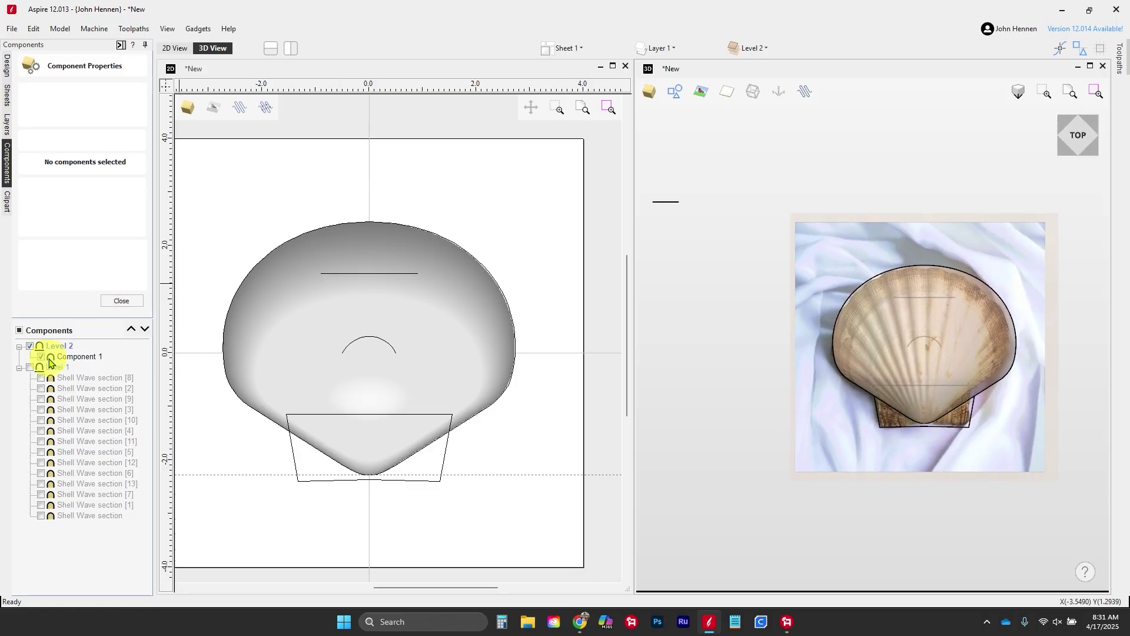
left_click(29, 367)
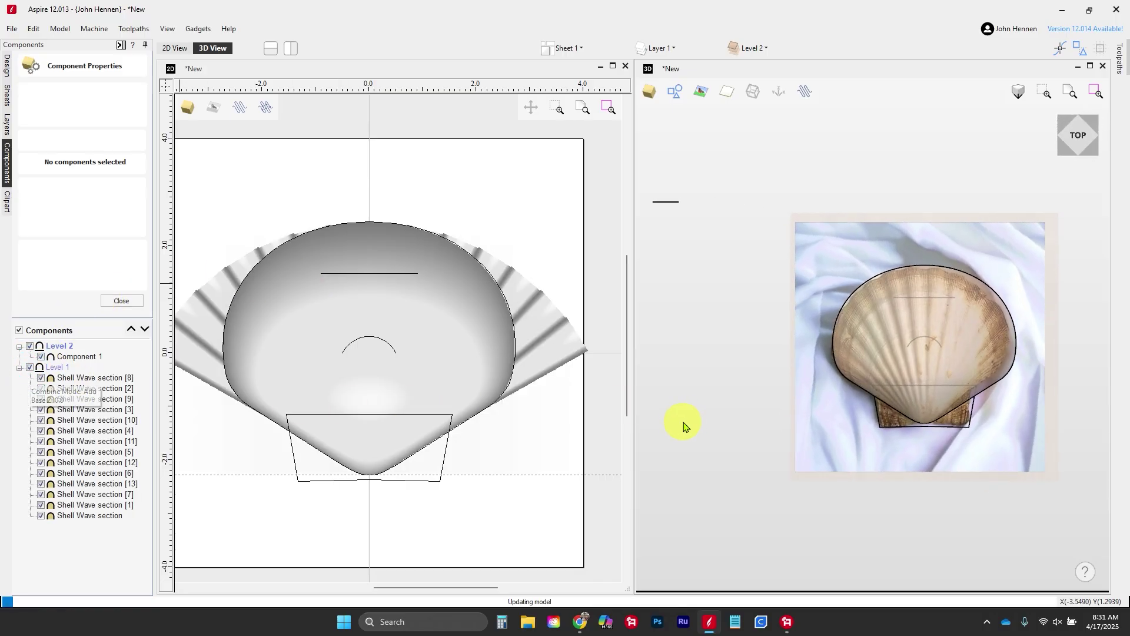
left_click(811, 427)
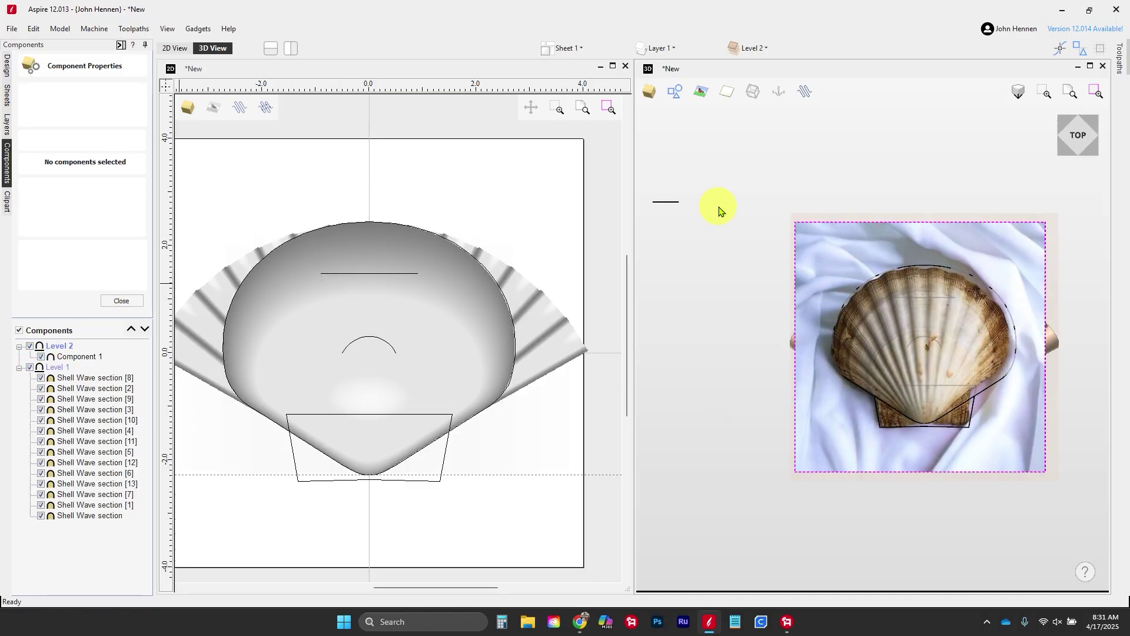
left_click(700, 93)
left_click_drag(860, 439, 832, 374)
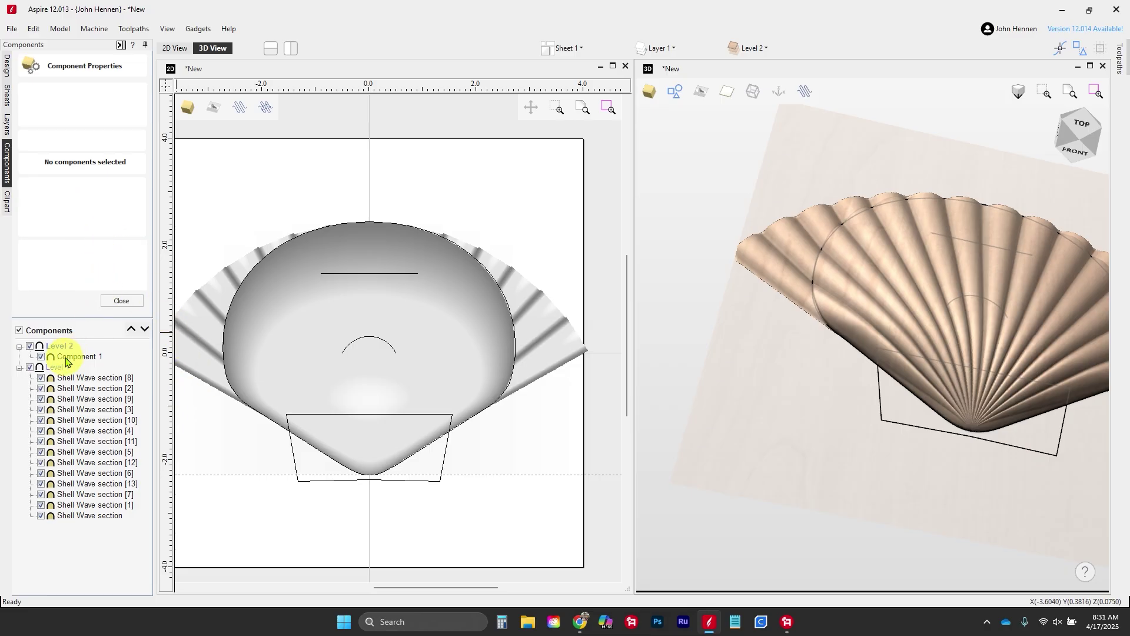
Hide Level 2, make it the active level, and create a component from the visible Level 1 wave sections
left_click(30, 346)
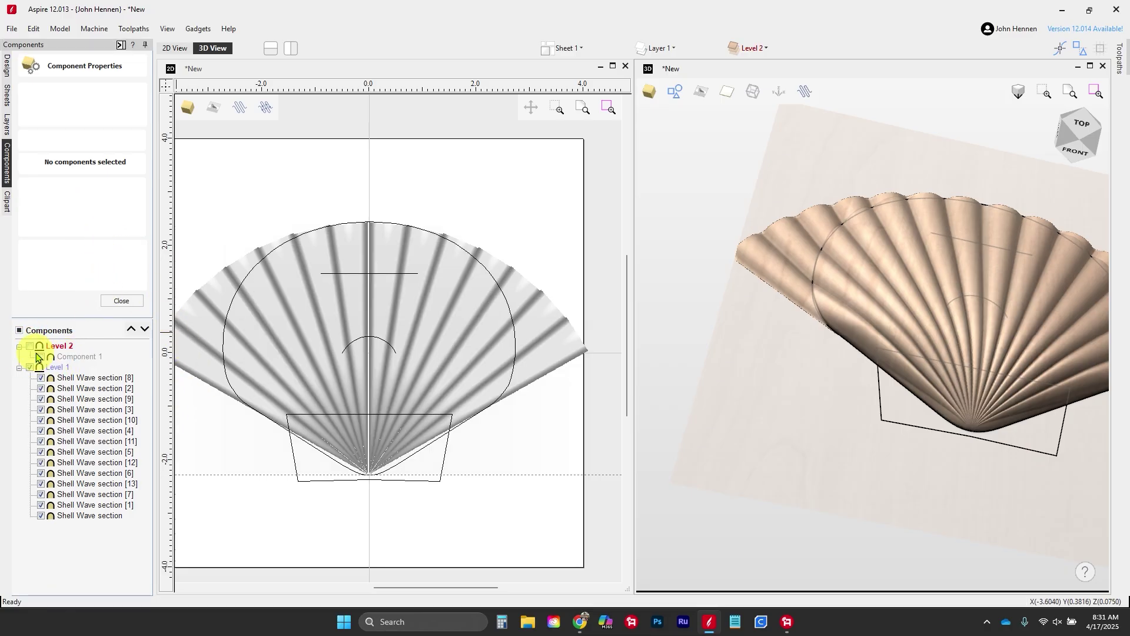
left_click(54, 368)
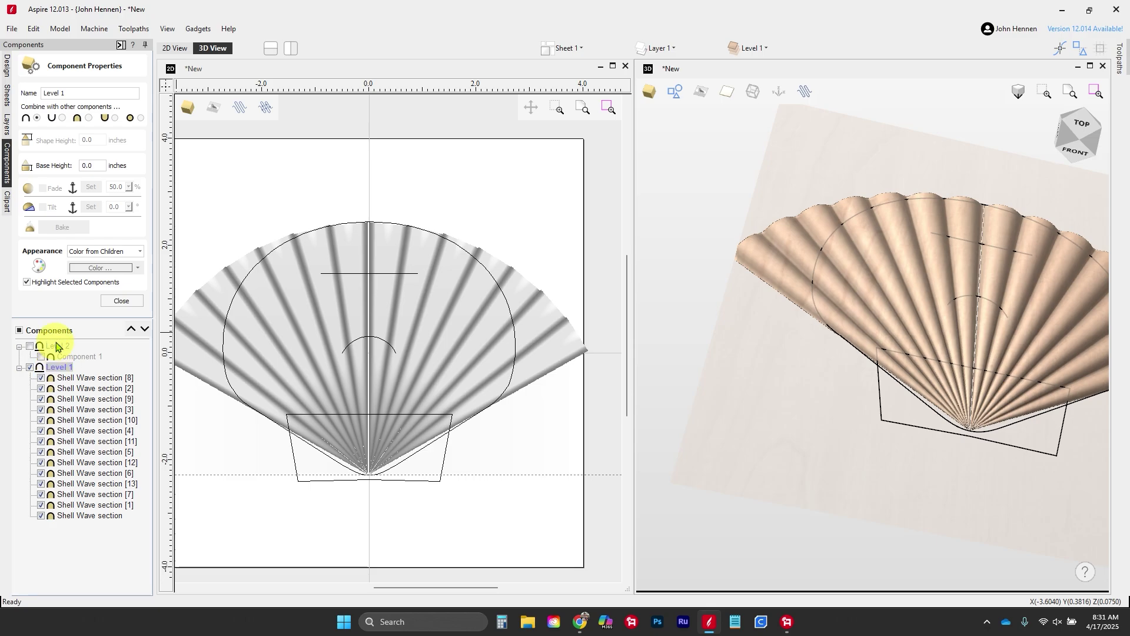
left_click(59, 346)
left_click(121, 302)
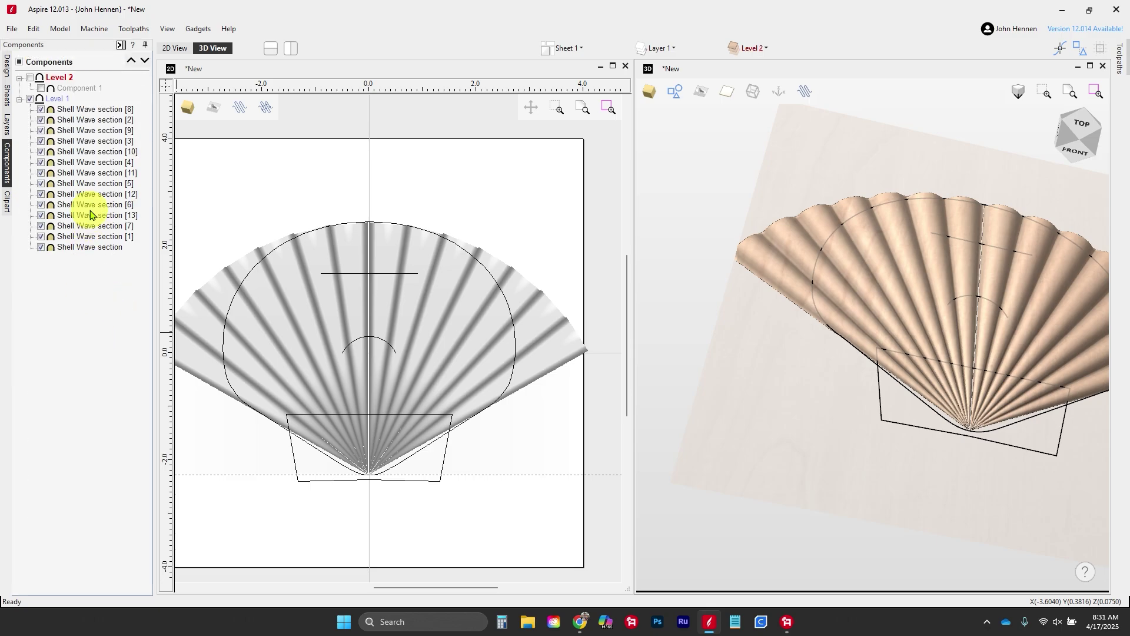
left_click(8, 74)
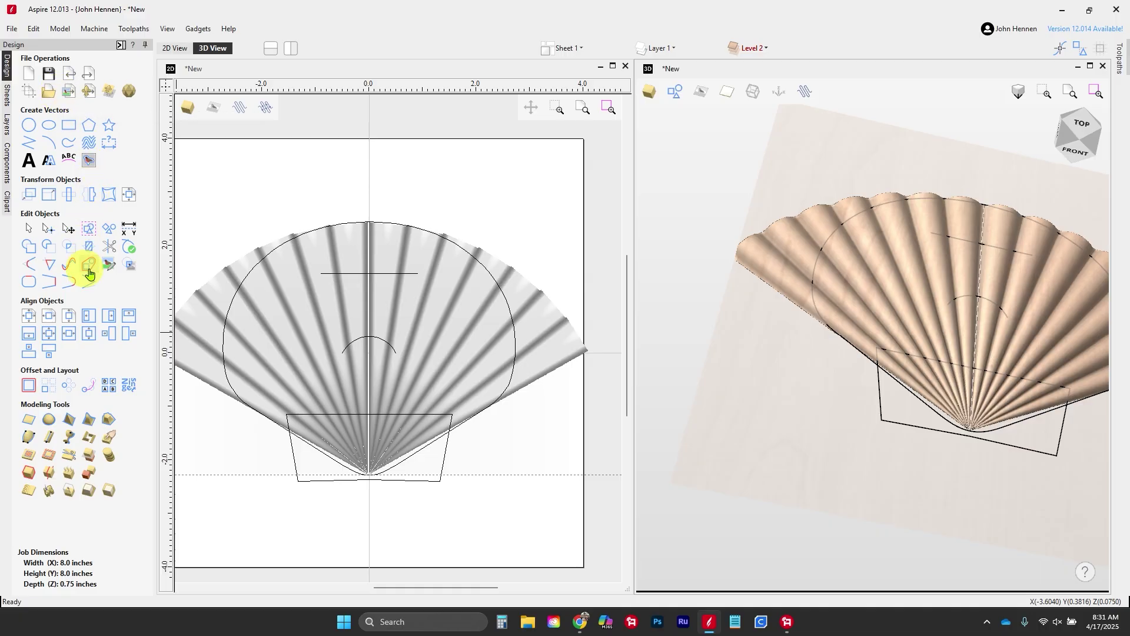
left_click(90, 475)
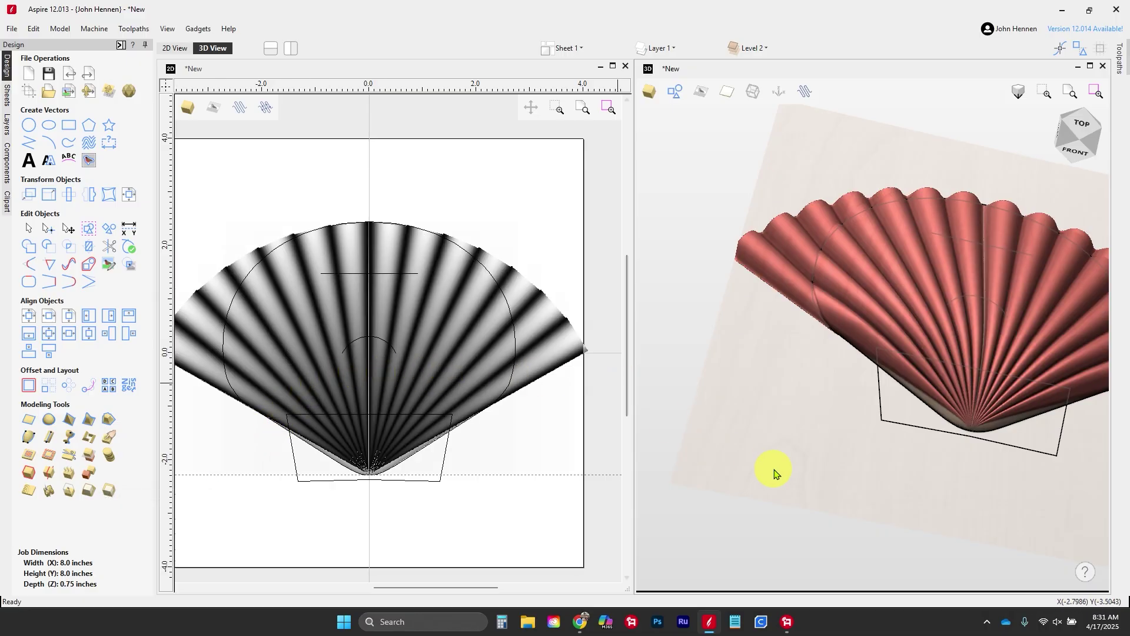
Hide Level 1 with its individual wave sections, keeping the merged copy and the dome on Level 2 shown
left_click_drag(769, 467, 625, 242)
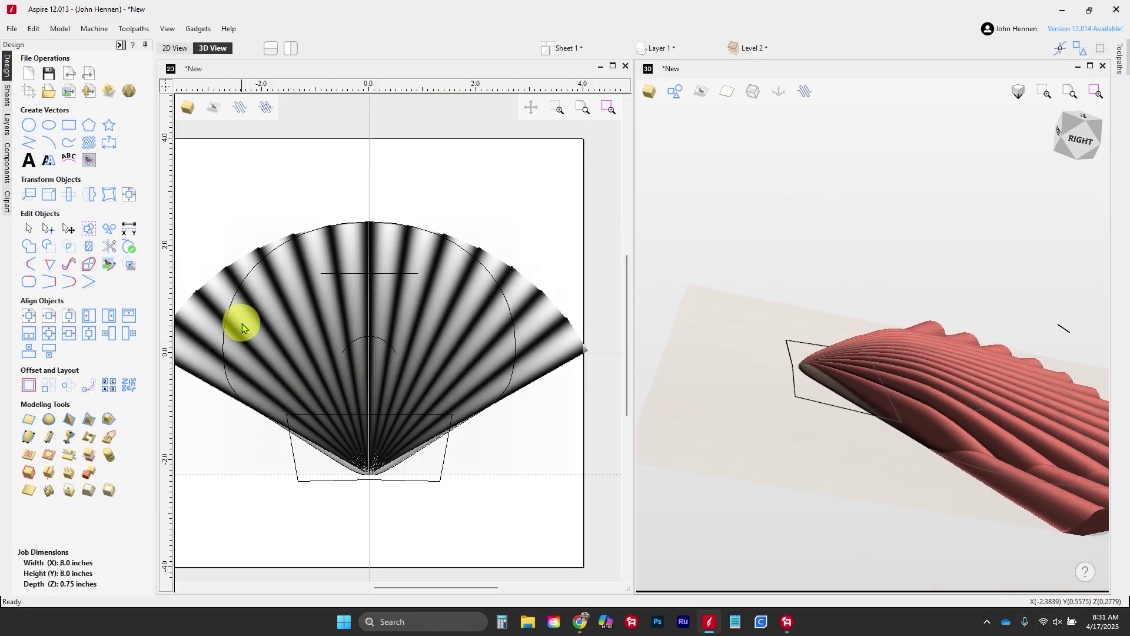
left_click(7, 165)
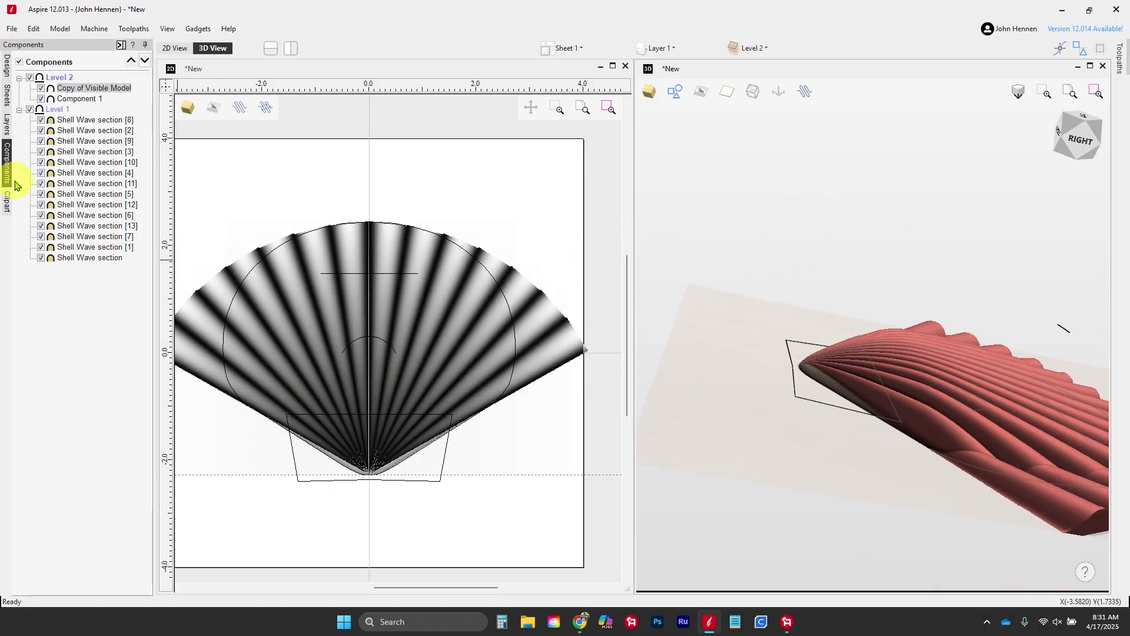
left_click(30, 110)
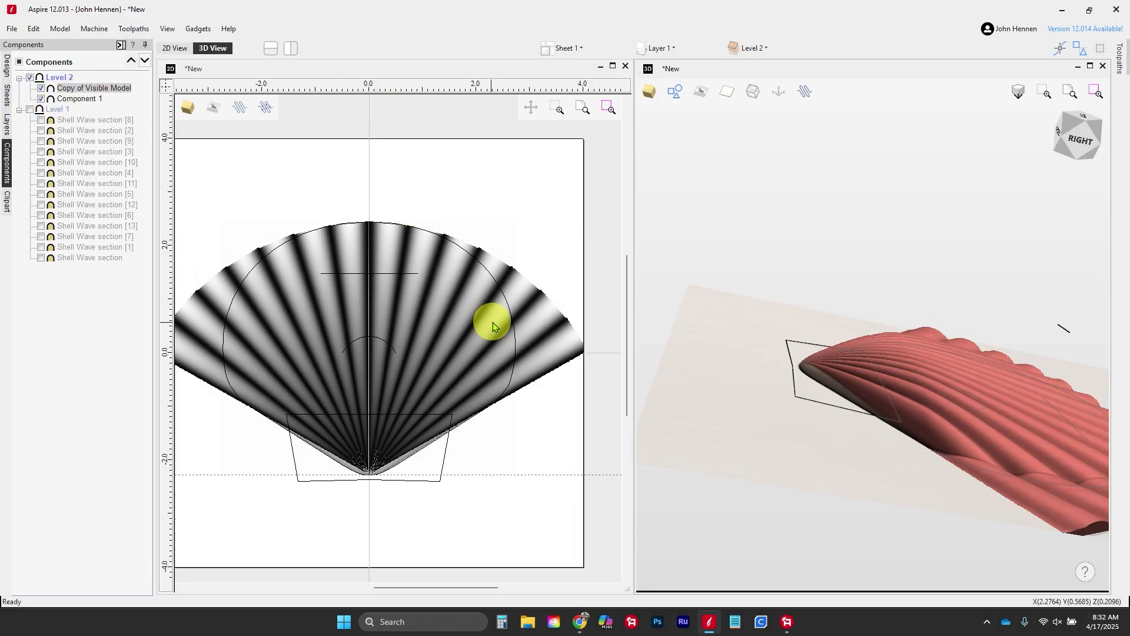
Join the two halves of the shell outline into one closed vector with a tolerance of 0.01 inches
left_click(514, 334)
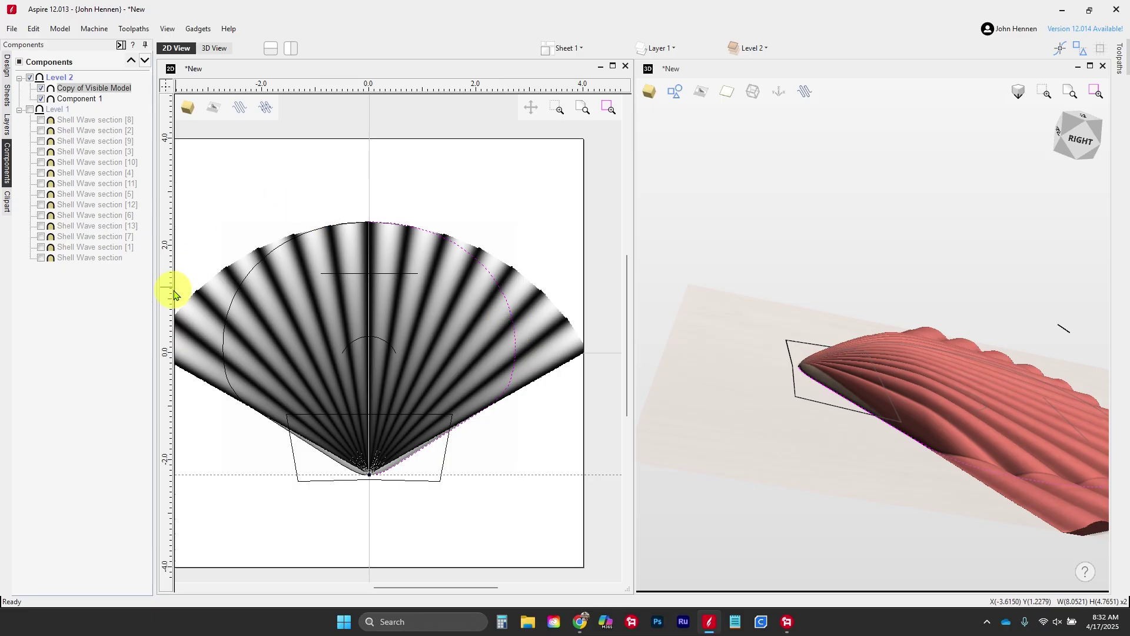
left_click(6, 61)
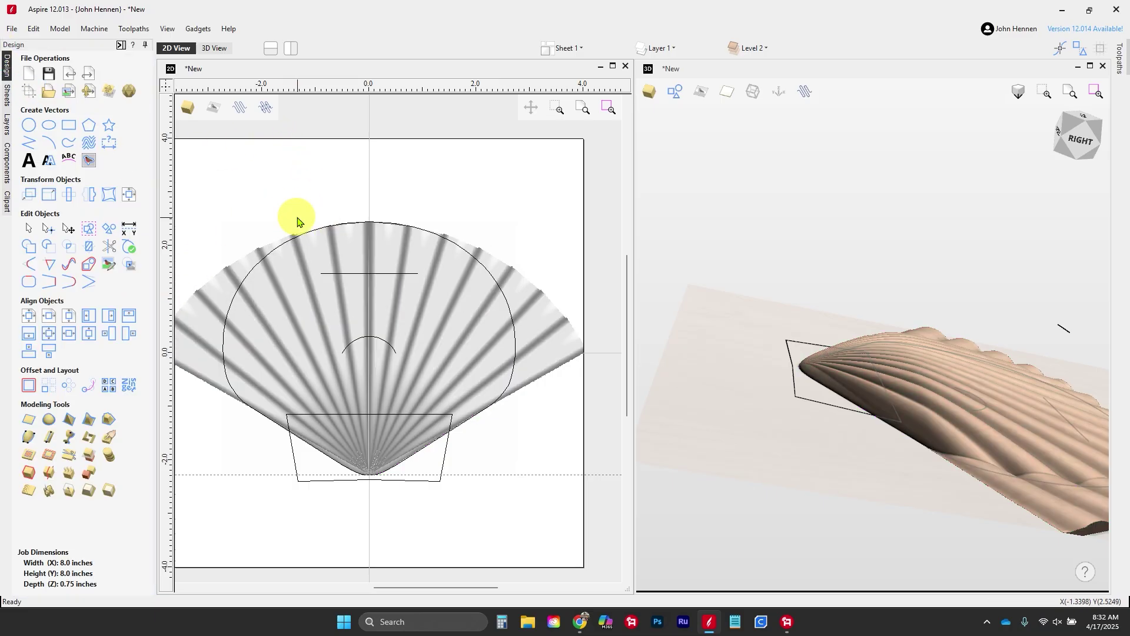
left_click(284, 245)
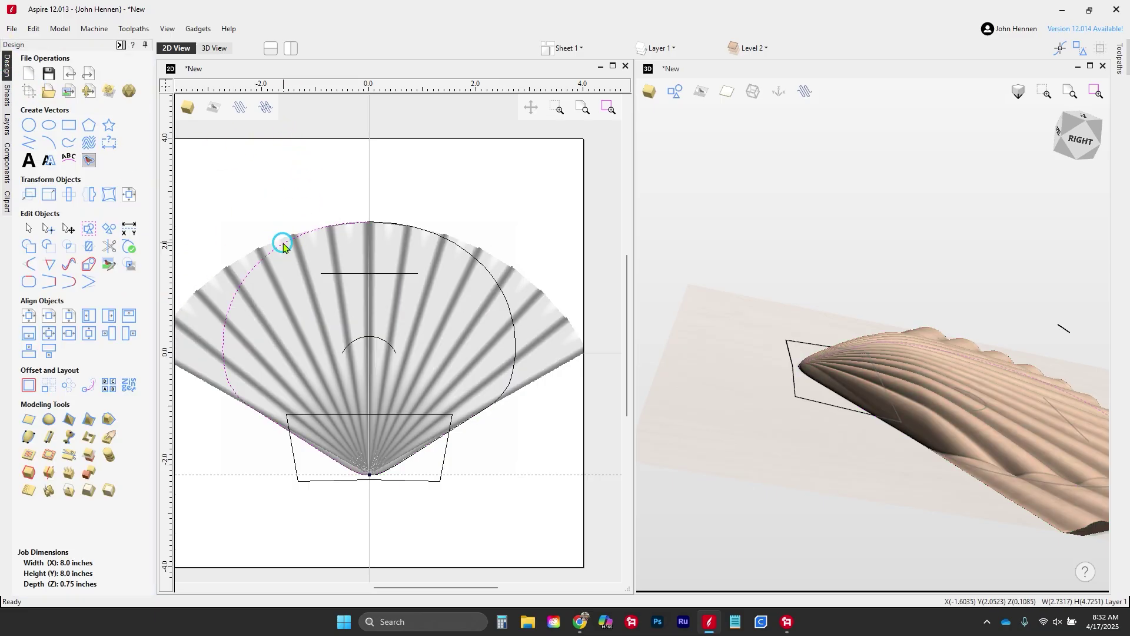
left_click(507, 299, "shift")
left_click(24, 284)
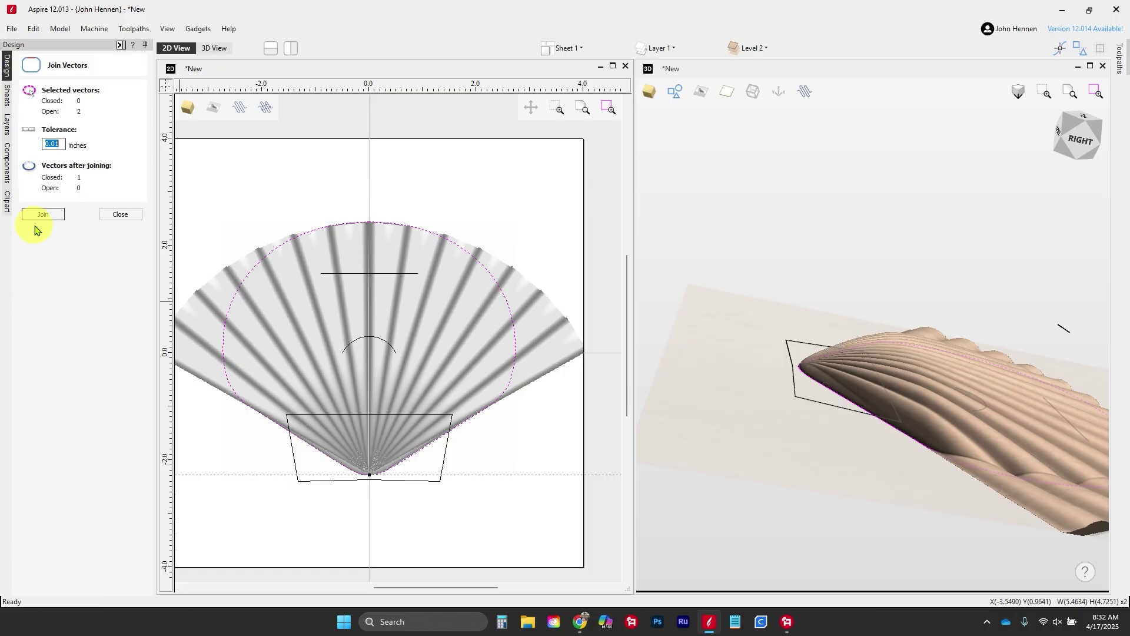
left_click(43, 214)
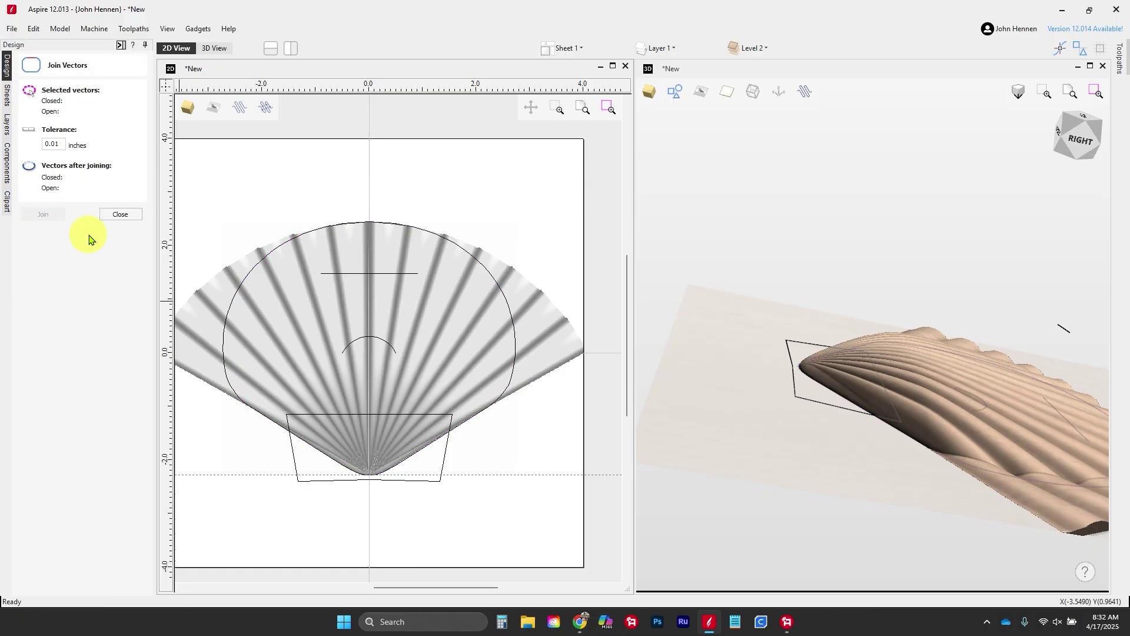
Clip the merged wave component to the joined shell outline
left_click(228, 309)
left_click(219, 292, "shift")
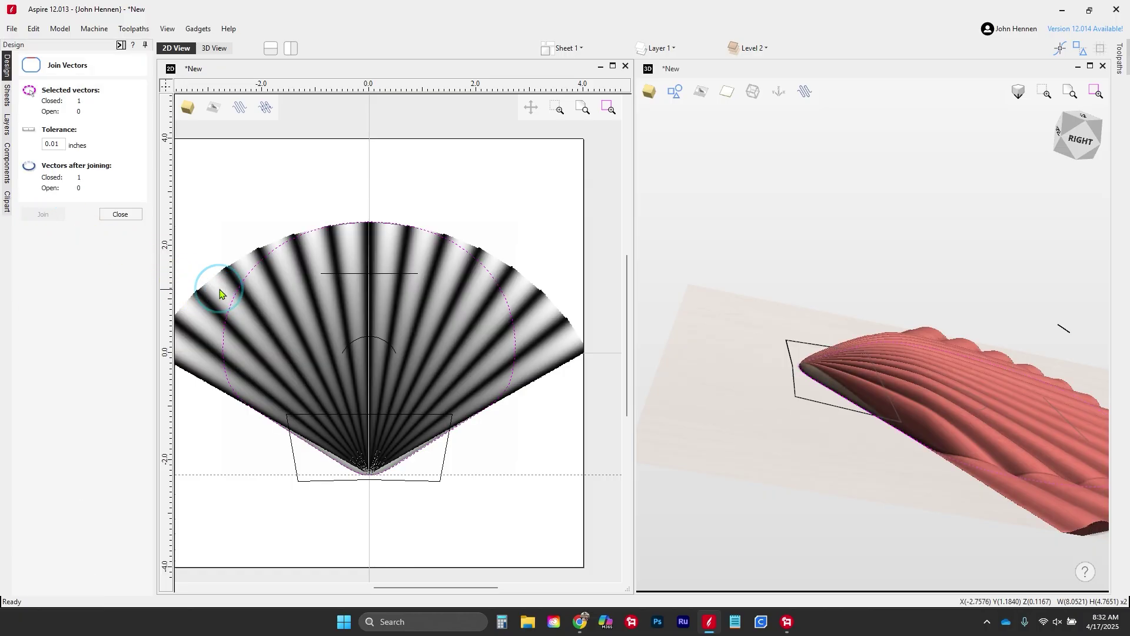
left_click(121, 214)
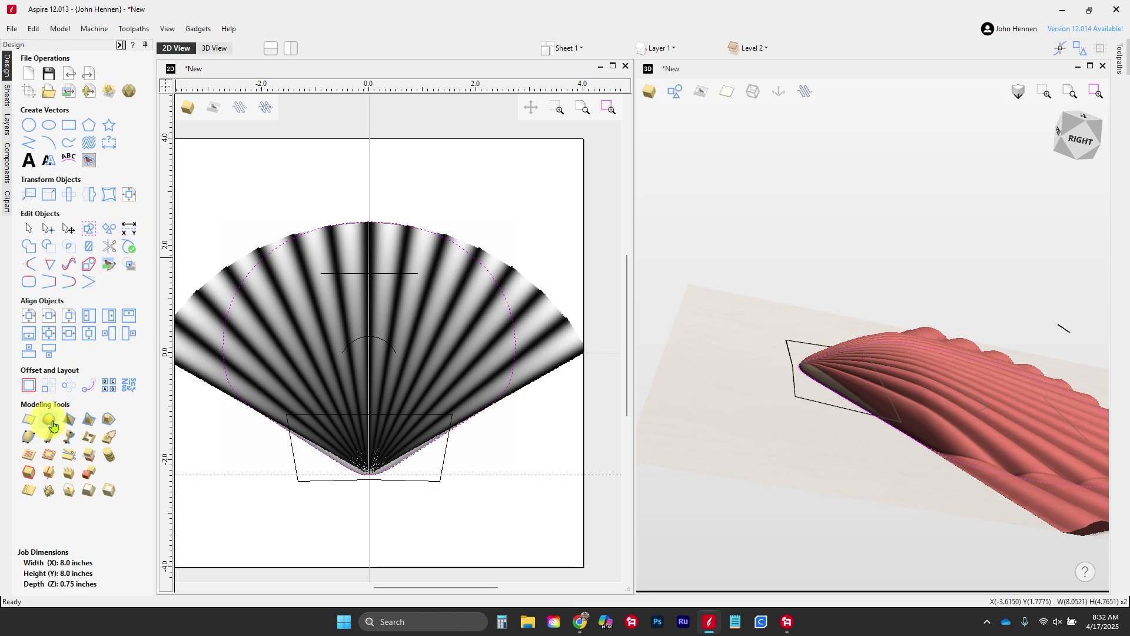
left_click(48, 457)
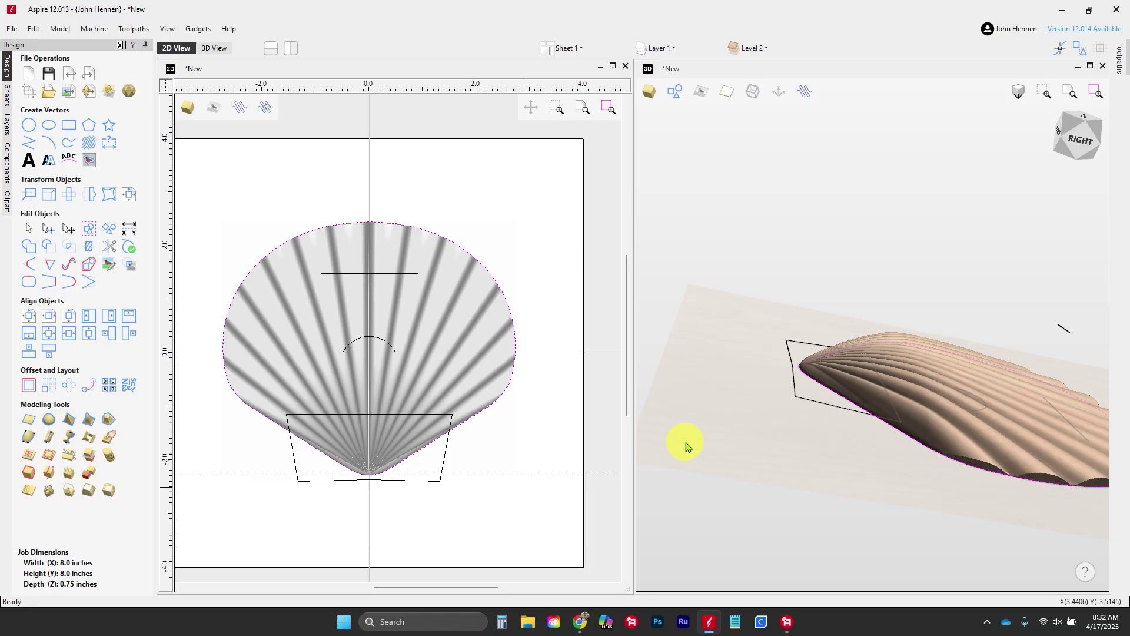
Show the reference photo on the 3D model and compare the clipped shell's bottom point and hinge area with it
left_click_drag(748, 496, 812, 316)
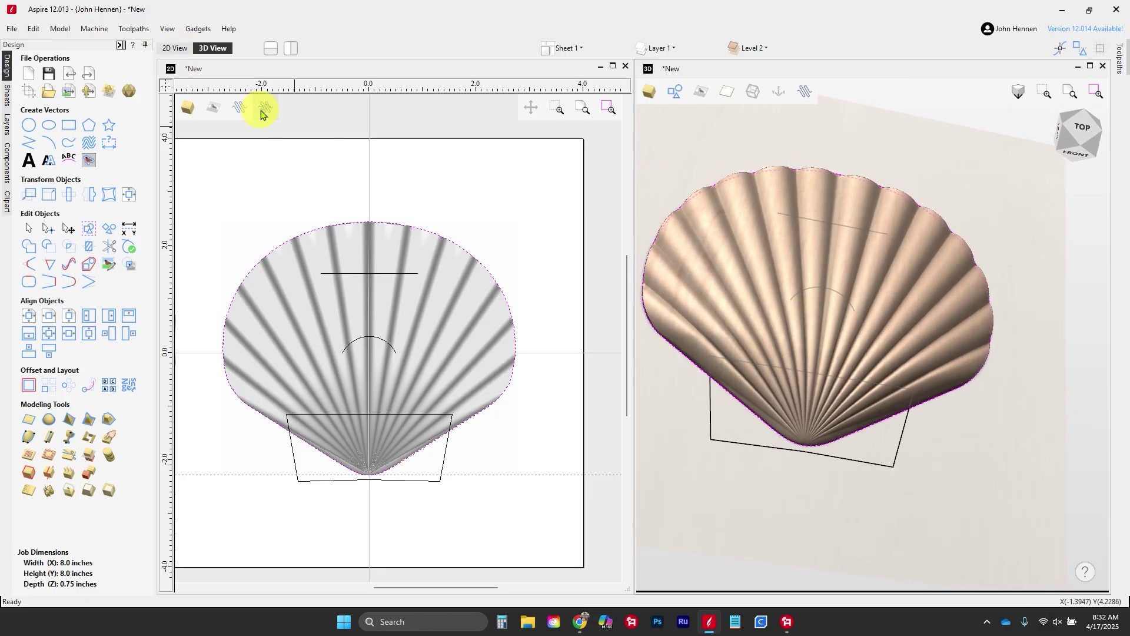
left_click(710, 92)
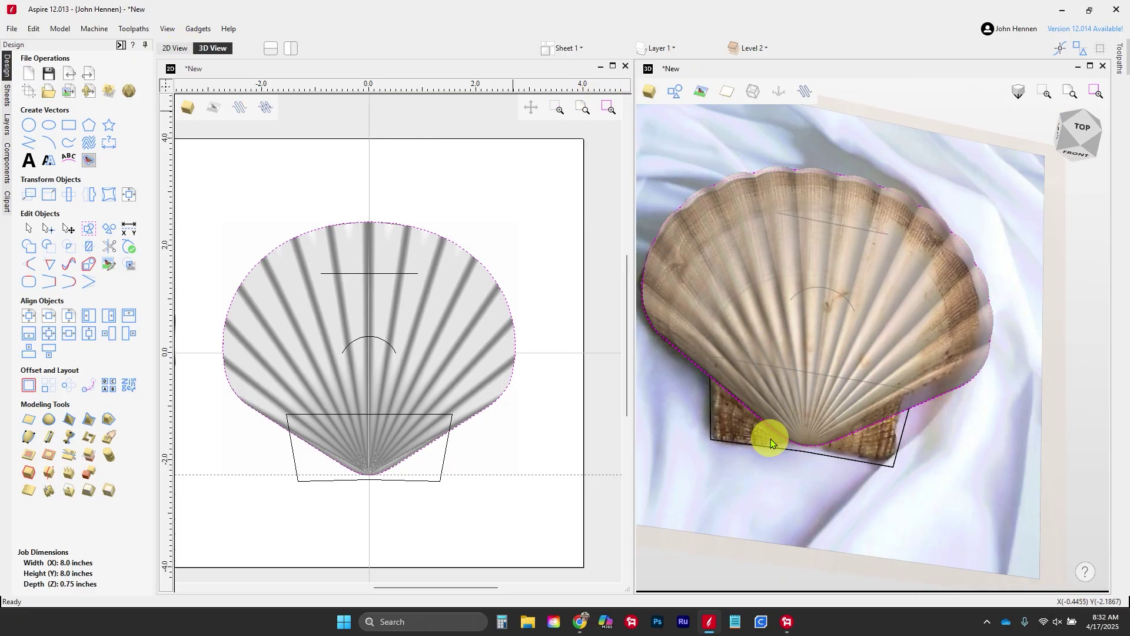
scroll(757, 440, "up", 4)
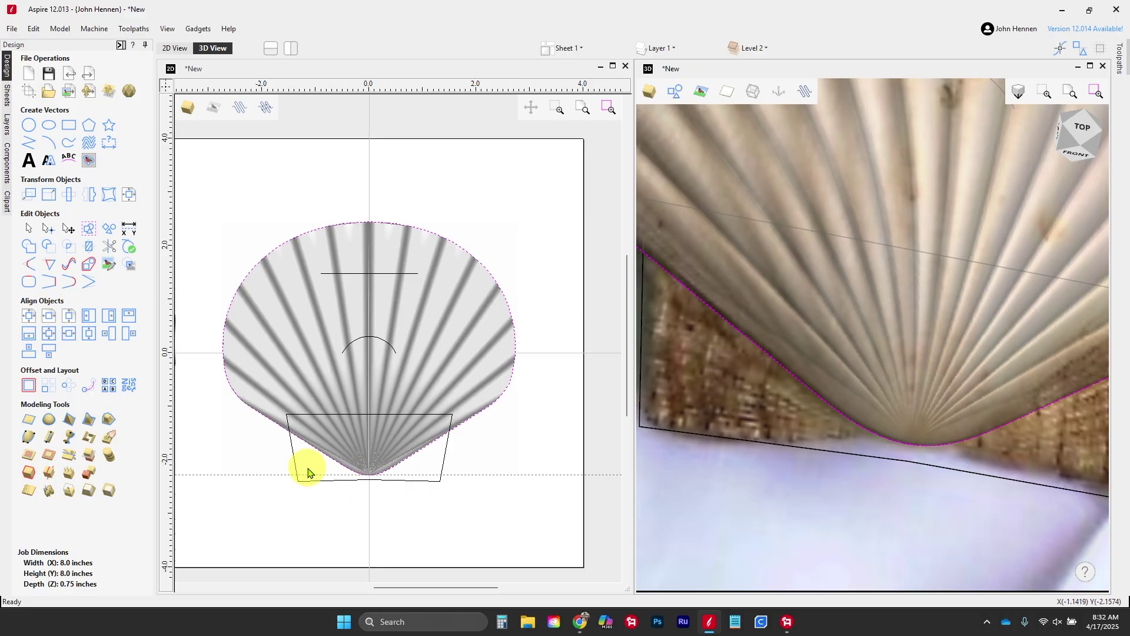
scroll(391, 397, "down", 2)
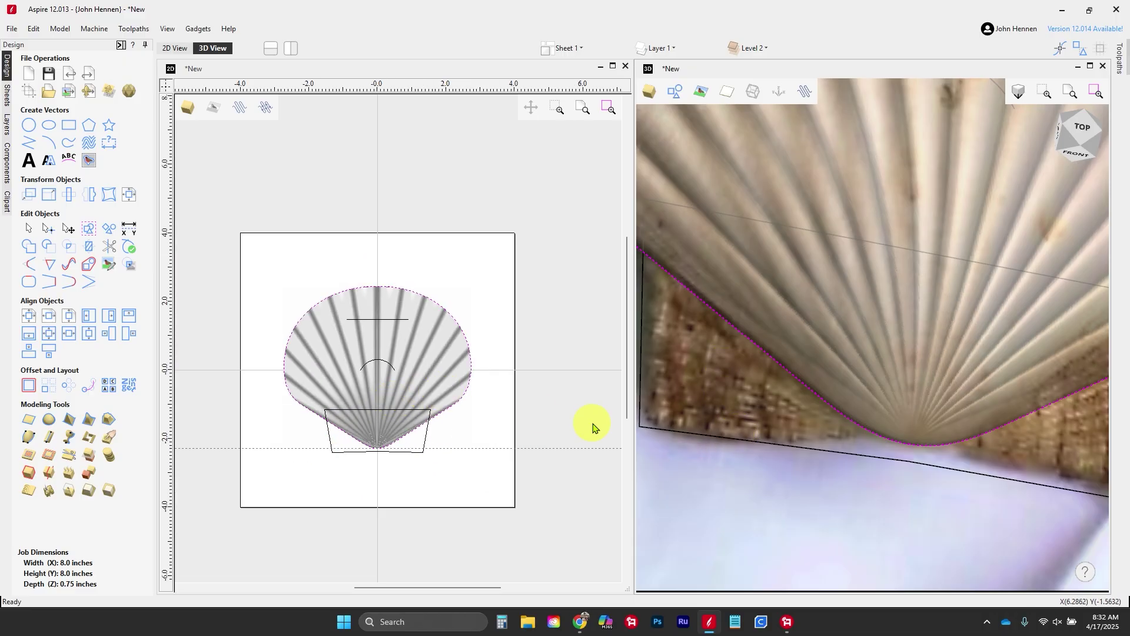
scroll(718, 420, "down", 3)
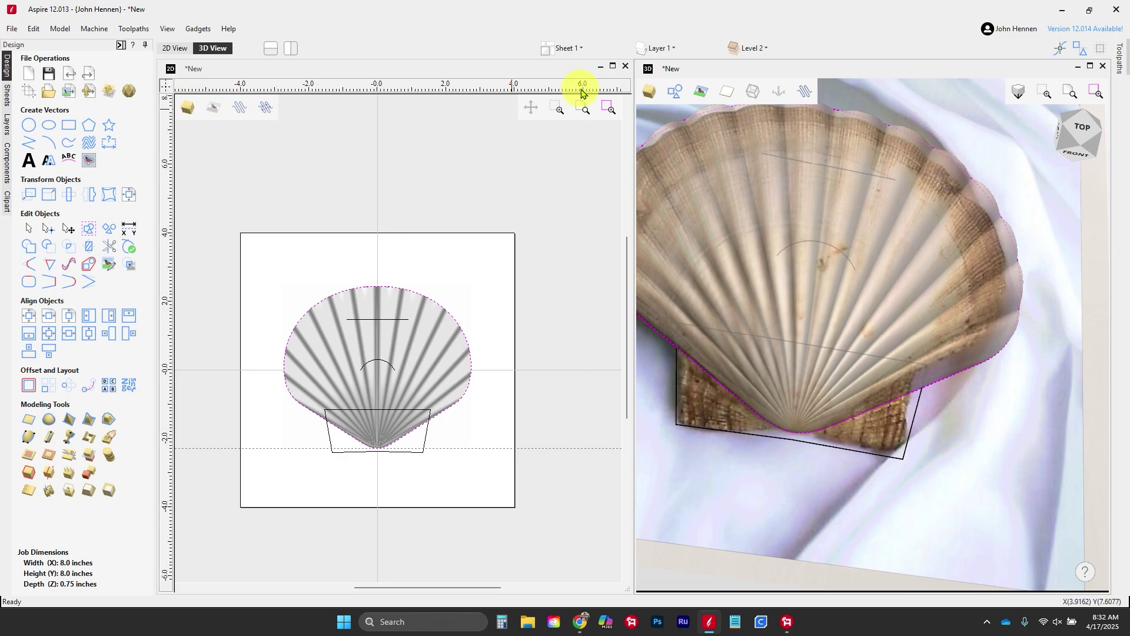
Enlarge the 2D view and move the horizontal guide down to the hinge outline's bottom centre point at Y -2.3697
left_click(612, 66)
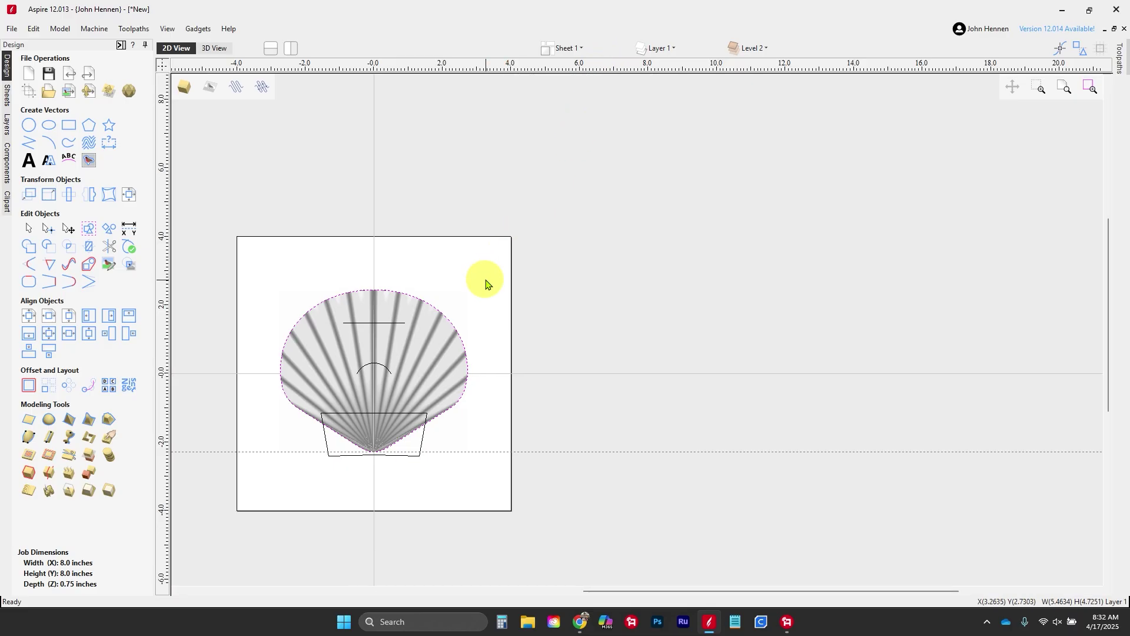
scroll(479, 351, "down", 3)
scroll(686, 394, "up", 4)
scroll(686, 394, "up", 8)
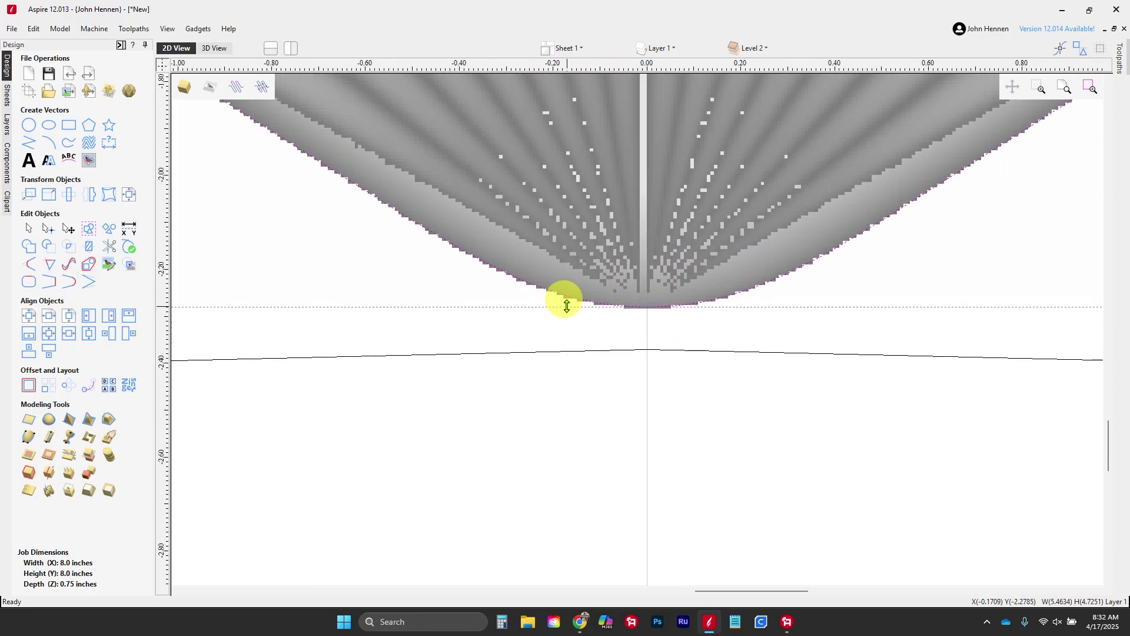
left_click_drag(566, 307, 647, 351)
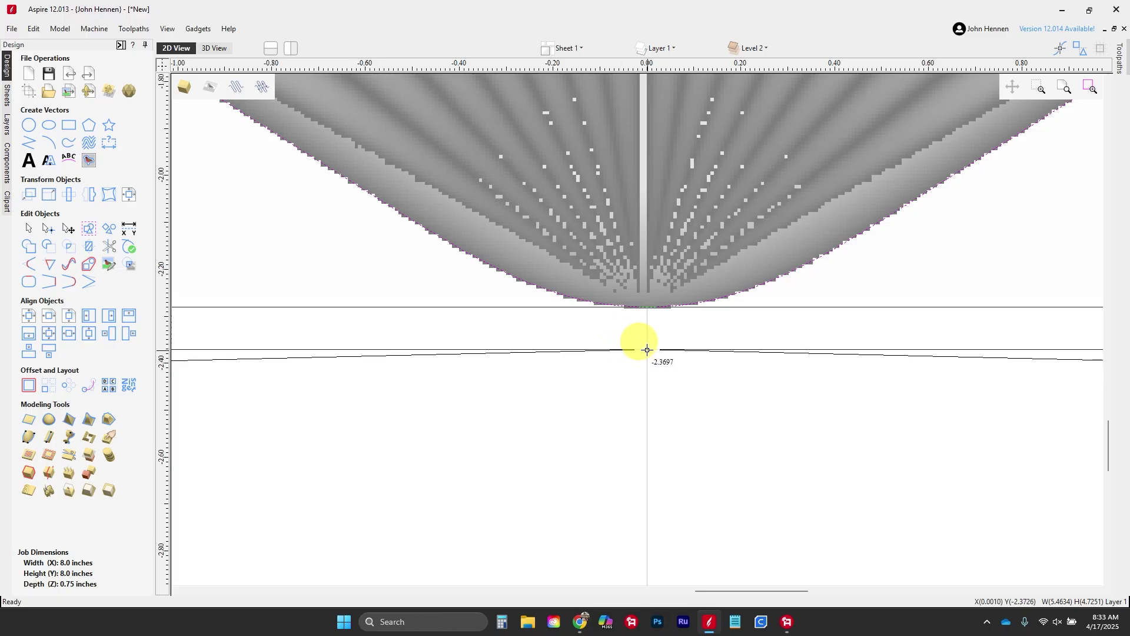
left_click_drag(646, 349, 648, 361)
scroll(628, 429, "down", 3)
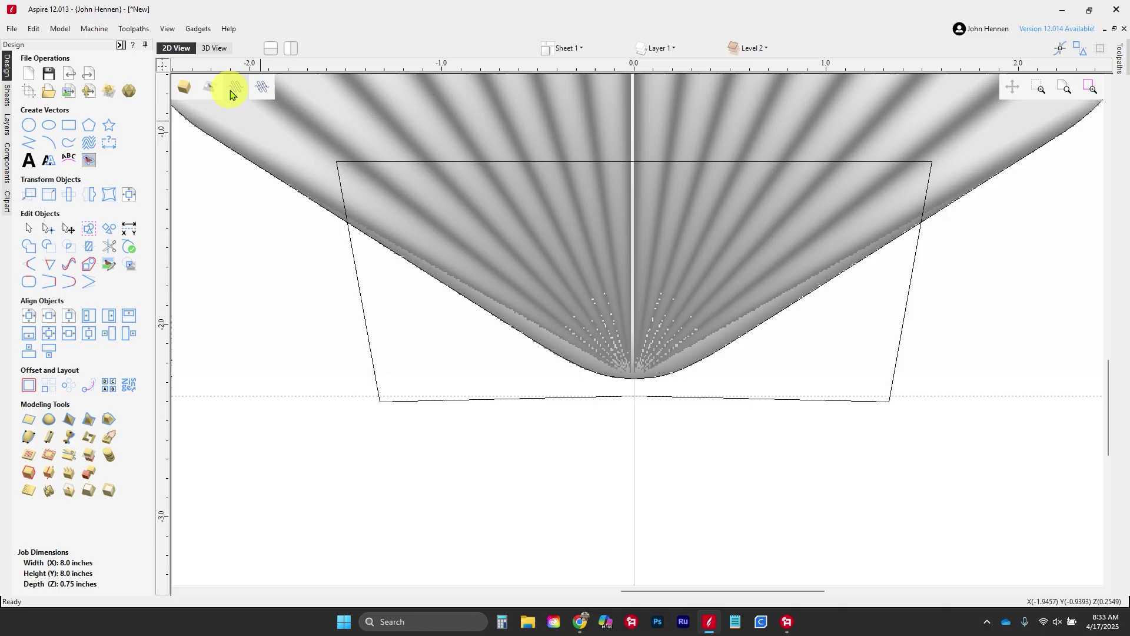
Hide the Level 2 components so only the vectors are shown in the 2D view
left_click(7, 164)
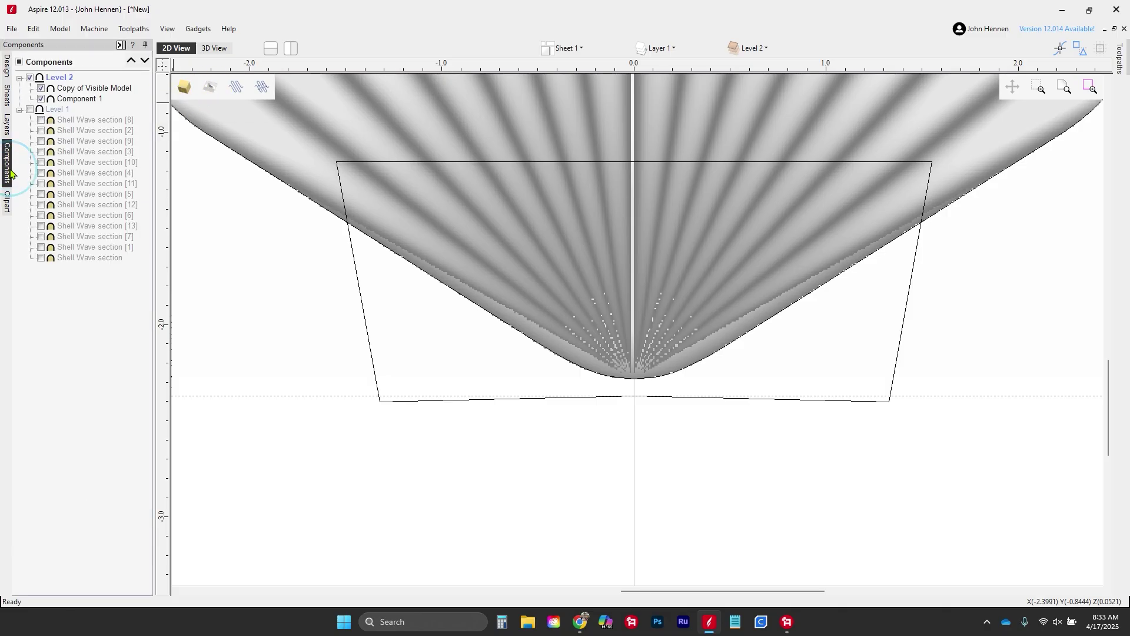
left_click(29, 78)
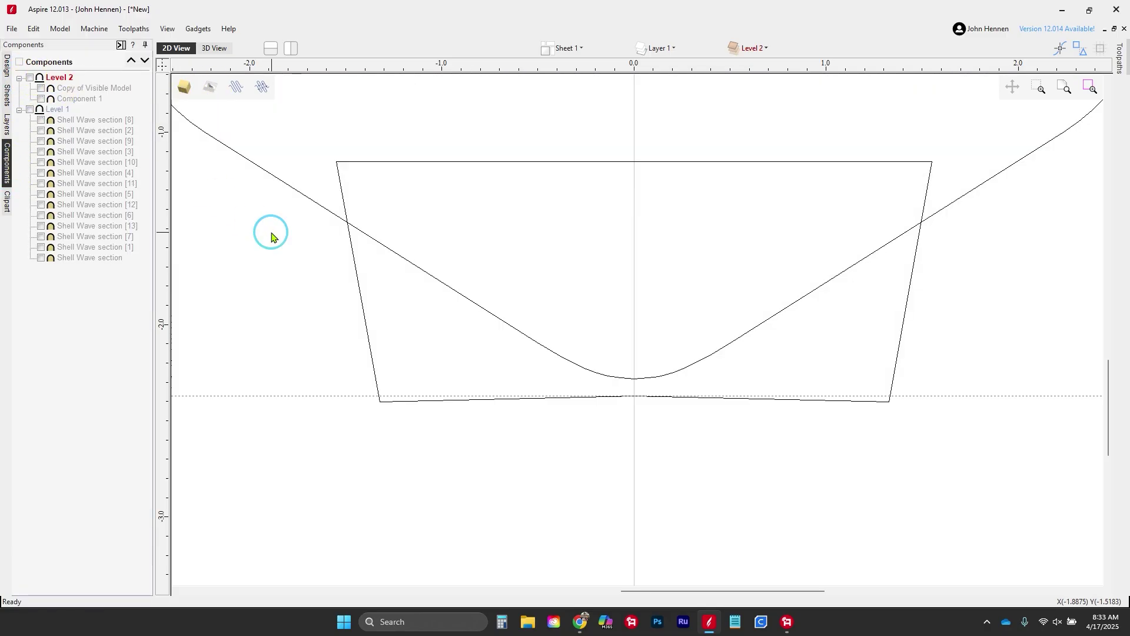
left_click(8, 65)
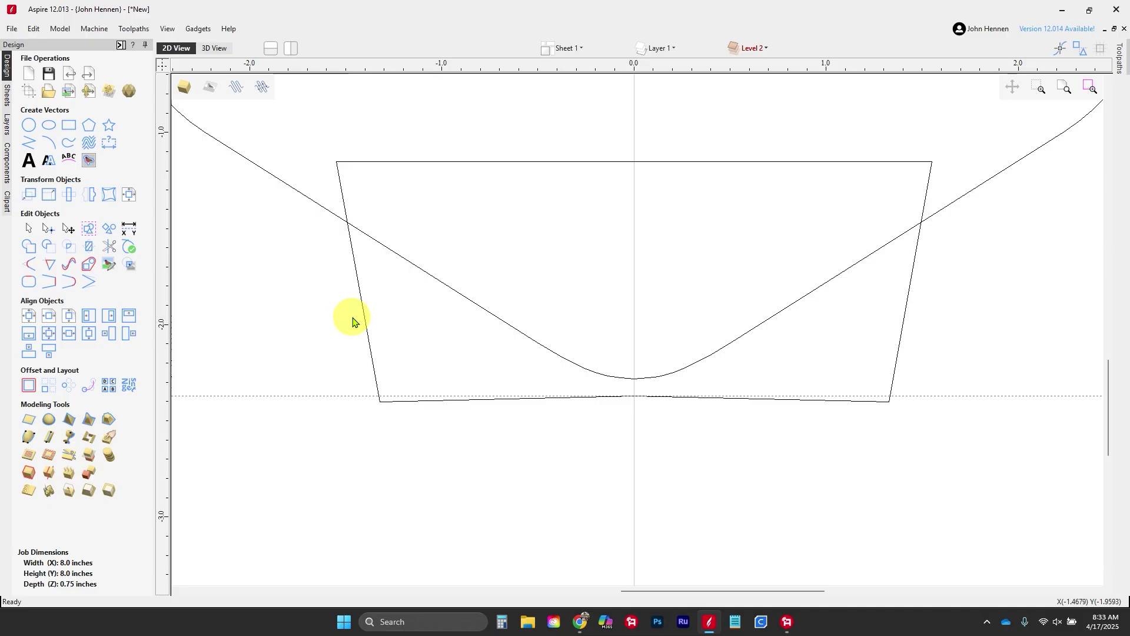
Draw a 2-inch straight line from the hinge outline's bottom centre point leftward, collinear with its sloping lower left edge
left_click(29, 142)
scroll(656, 385, "up", 3)
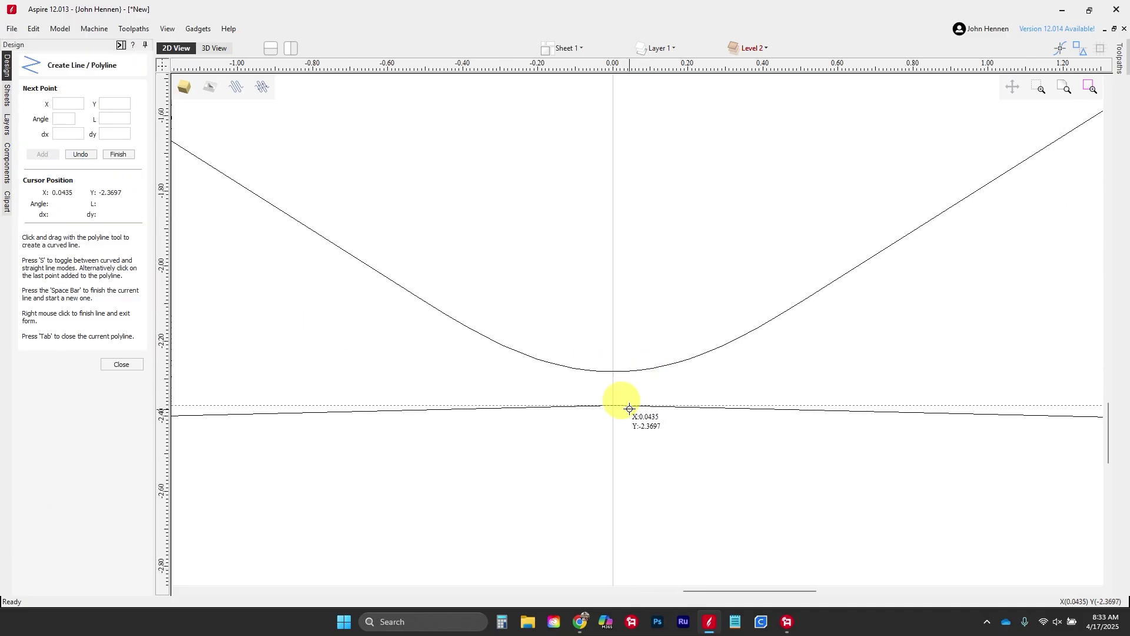
left_click(613, 404)
scroll(652, 396, "down", 2)
scroll(683, 390, "down", 1)
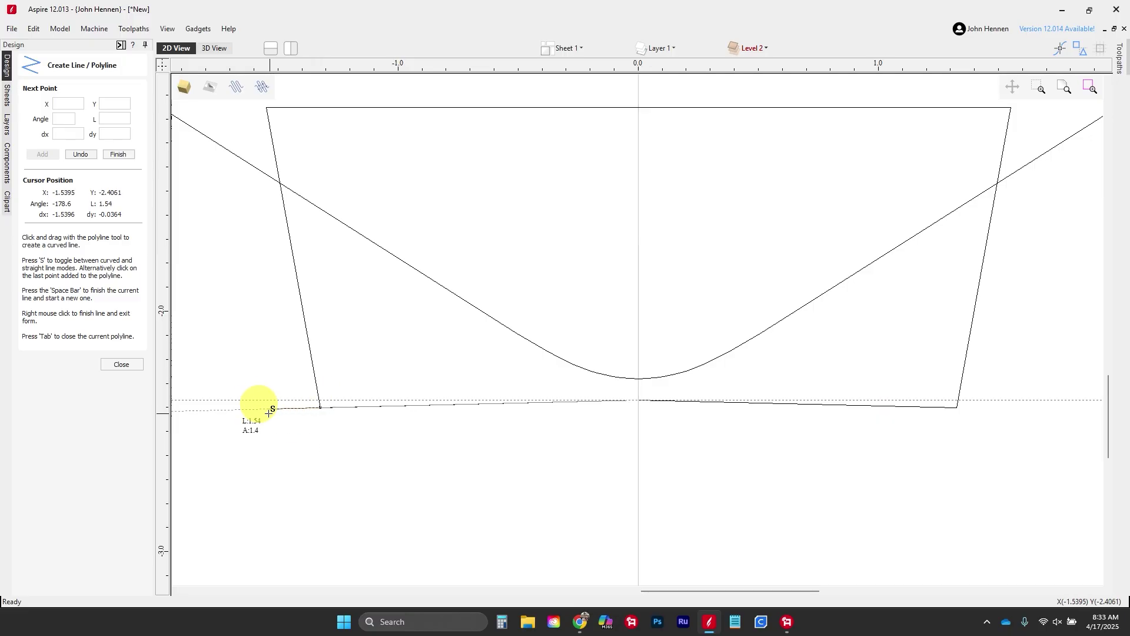
key("s")
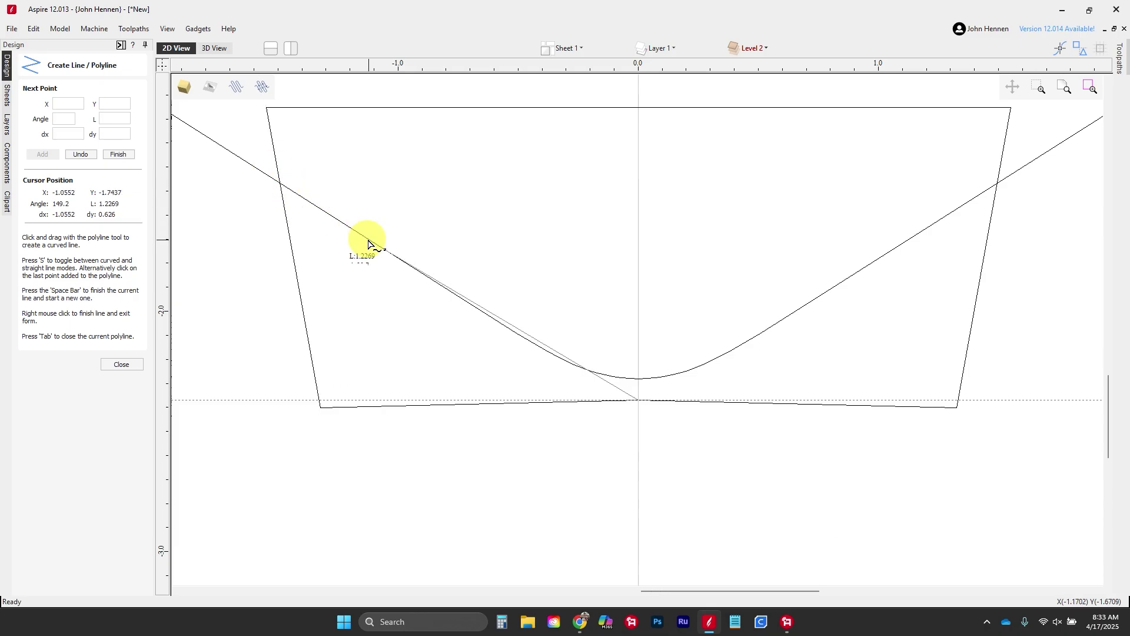
scroll(497, 310, "down", 4)
scroll(338, 343, "up", 3)
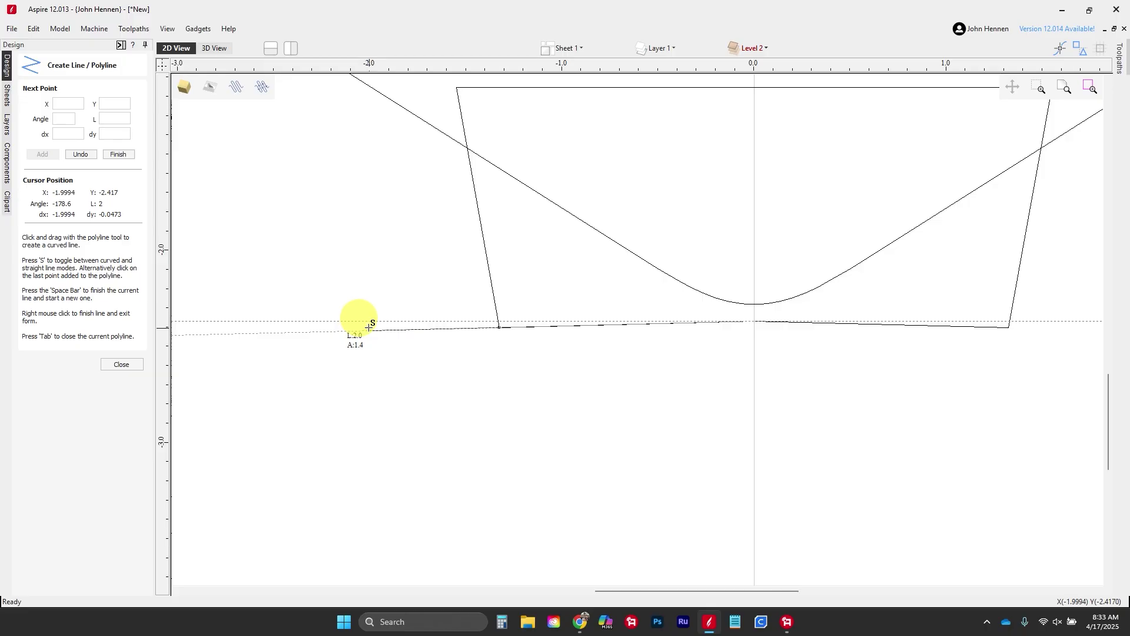
left_click(369, 328)
right_click(365, 323)
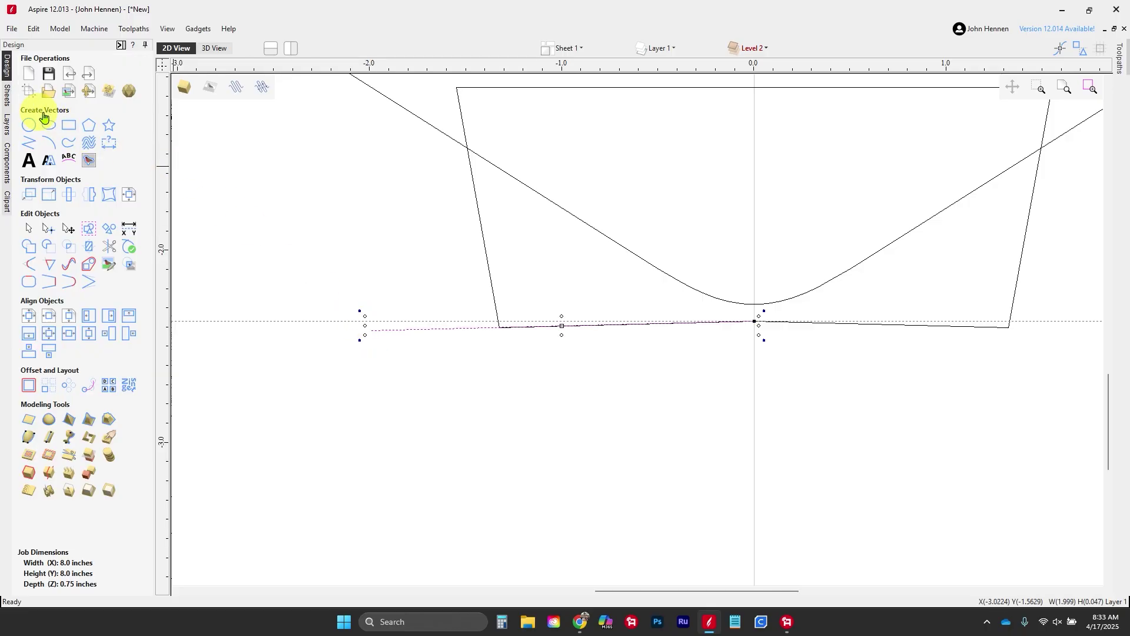
Draw a second 2-inch line horizontally leftward along the guide, starting from the same bottom centre point
left_click(35, 148)
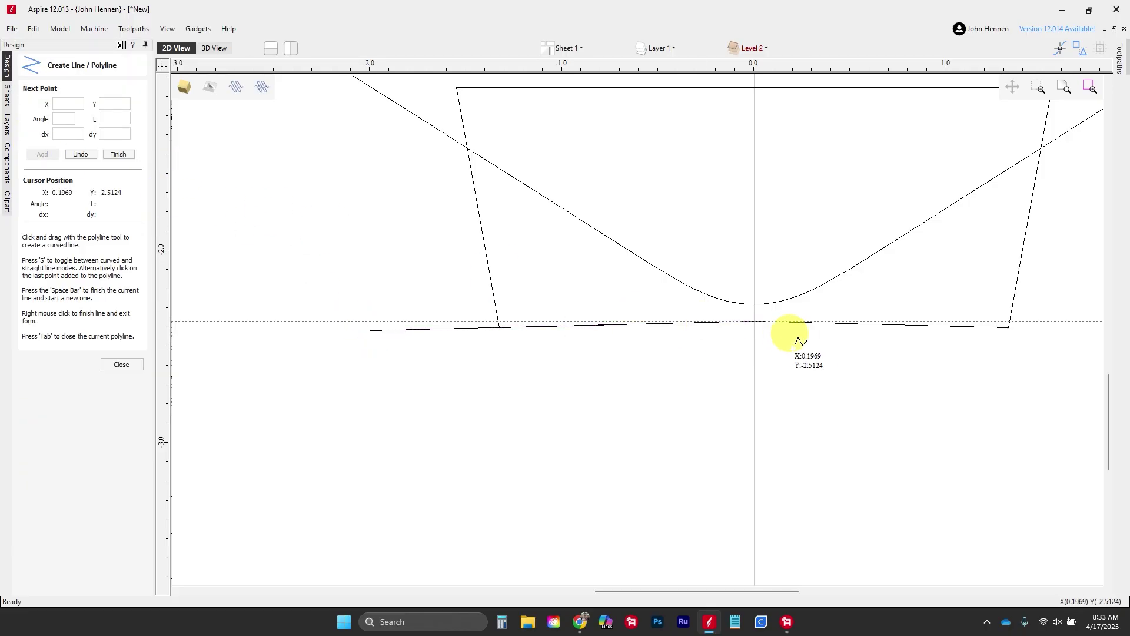
left_click(759, 322)
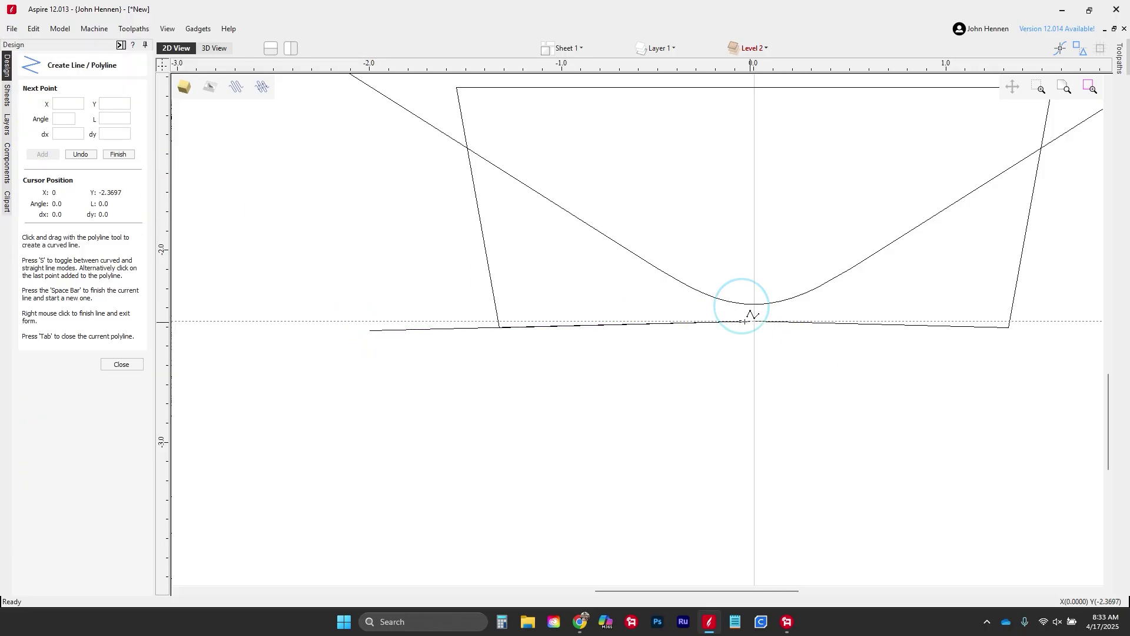
left_click(369, 320)
right_click(370, 361)
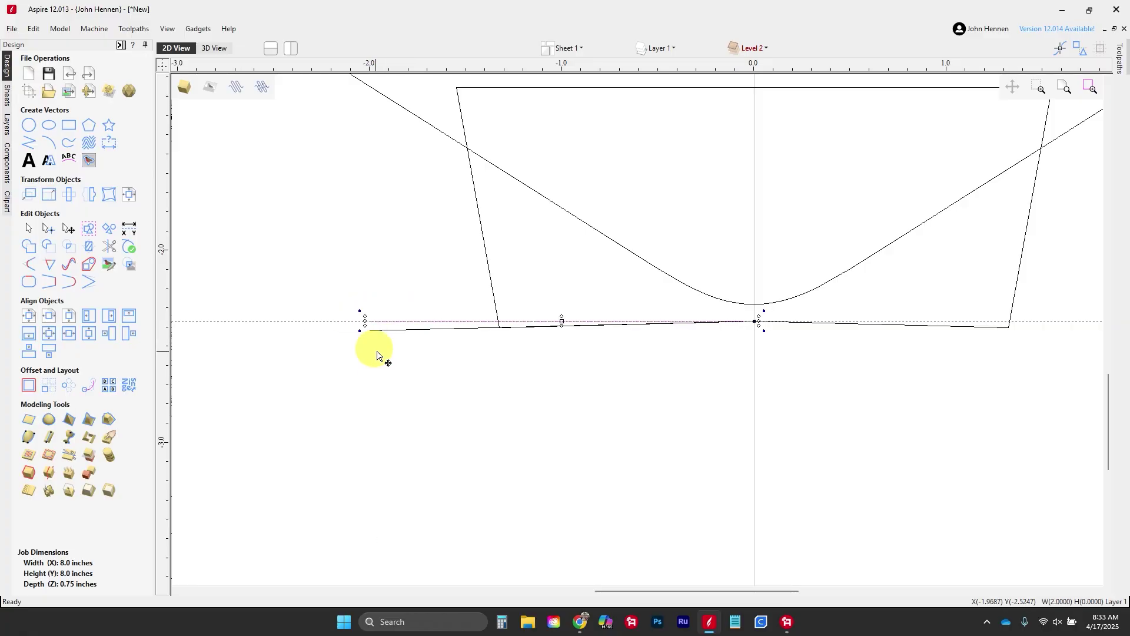
Show the Wave layer with the wave profile vectors
scroll(406, 365, "down", 2)
scroll(307, 340, "down", 3)
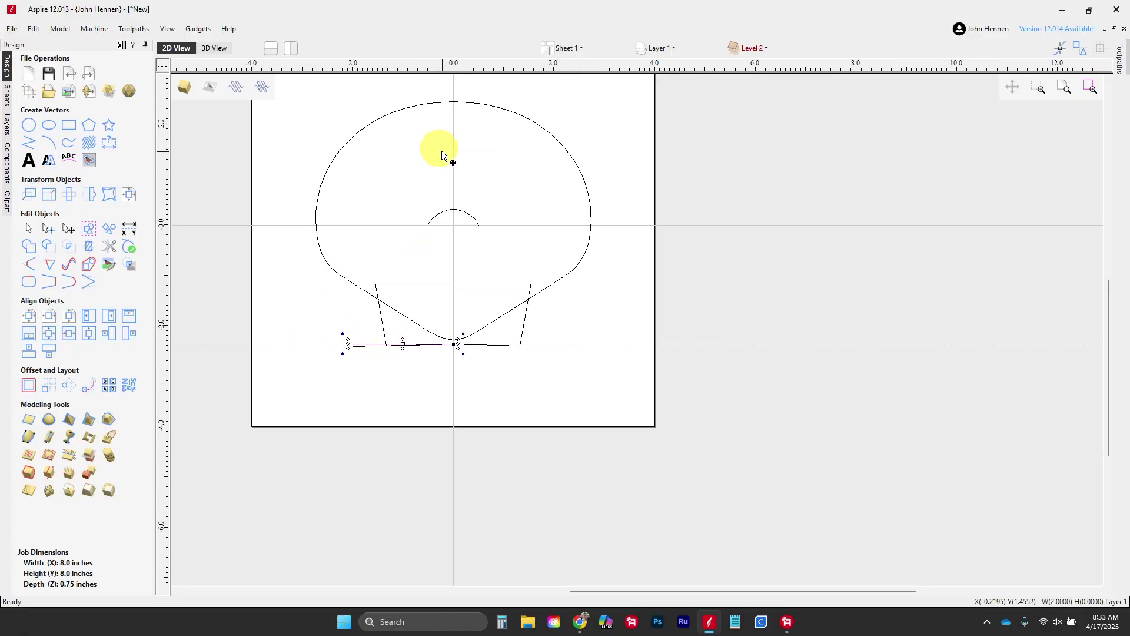
scroll(457, 228, "down", 1)
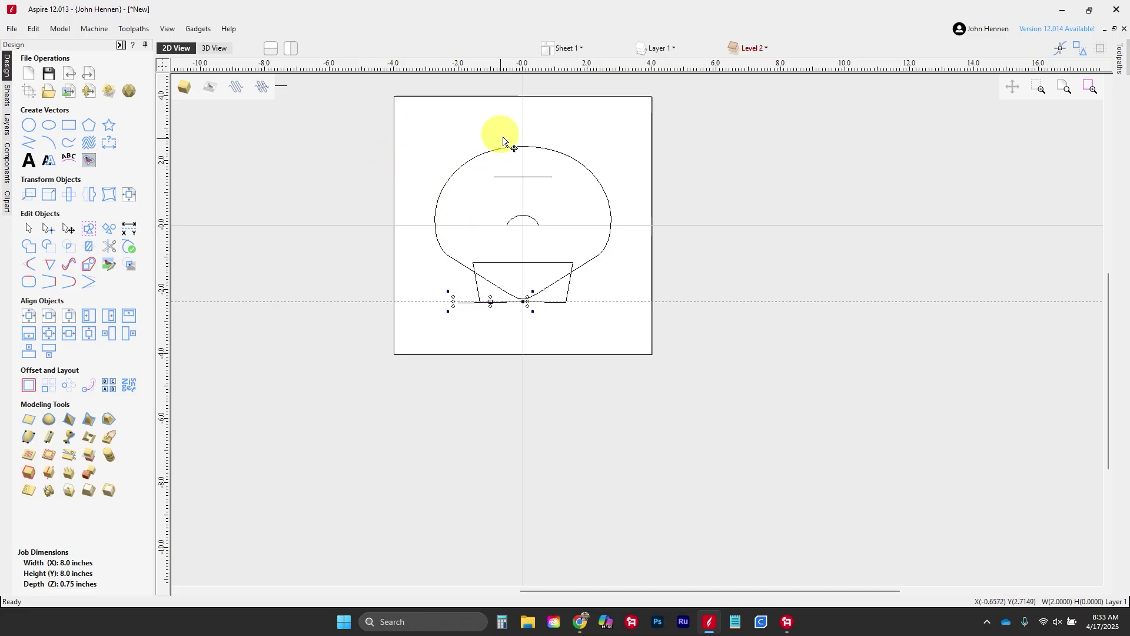
left_click(763, 48)
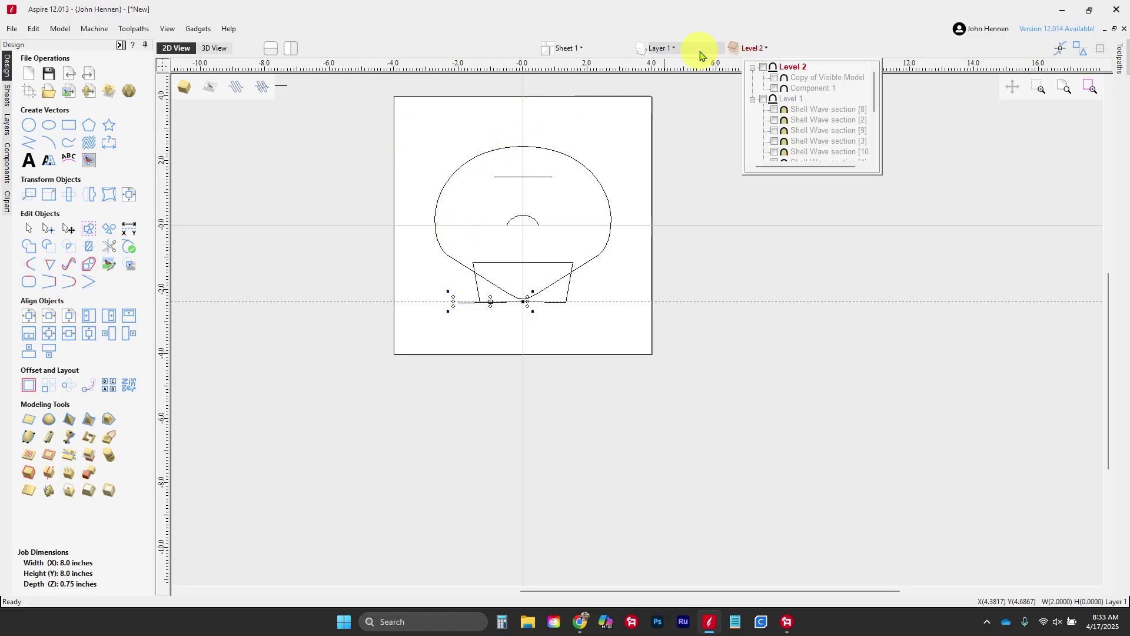
left_click(661, 48)
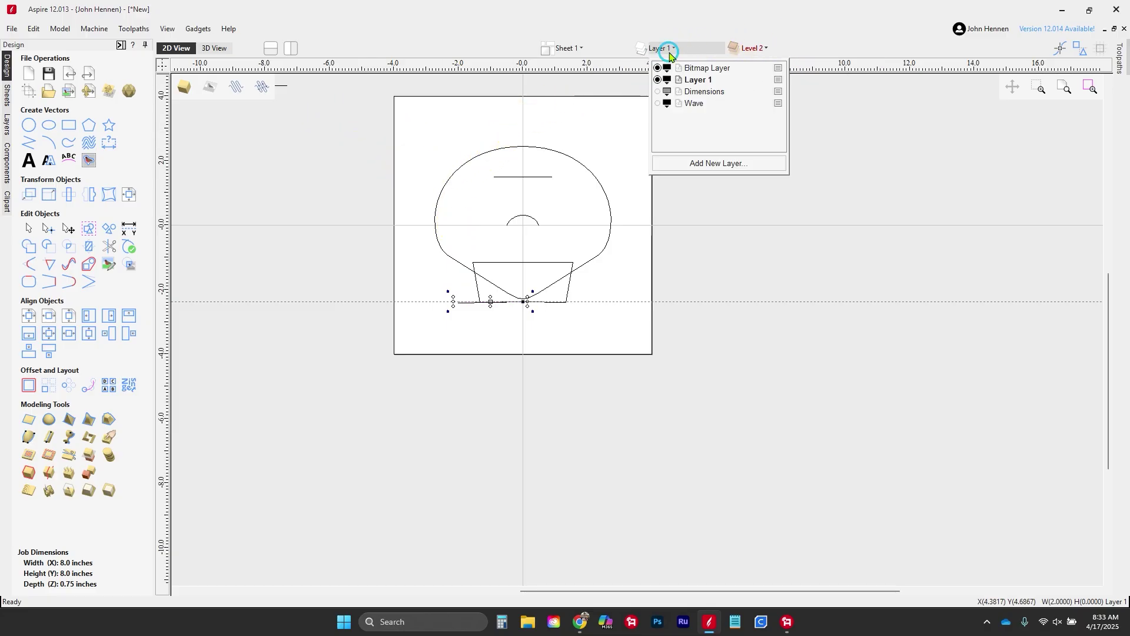
left_click(666, 103)
Create a Two Rail Sweep between the two 2-inch lines, using the small arc above the shell as its cross section
scroll(437, 302, "up", 5)
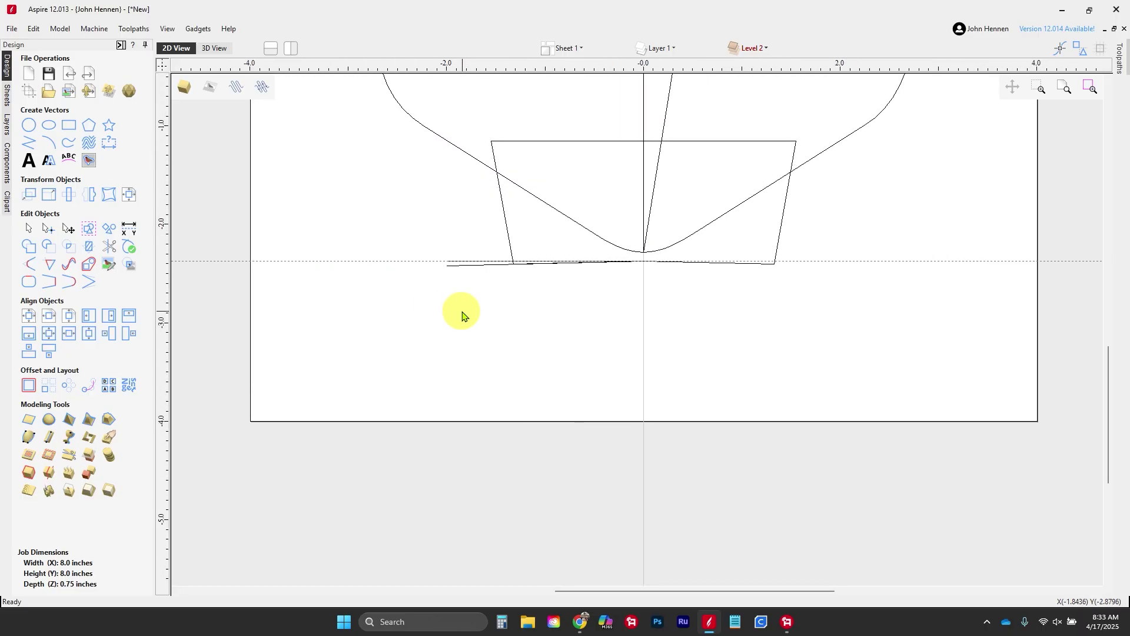
left_click(458, 263)
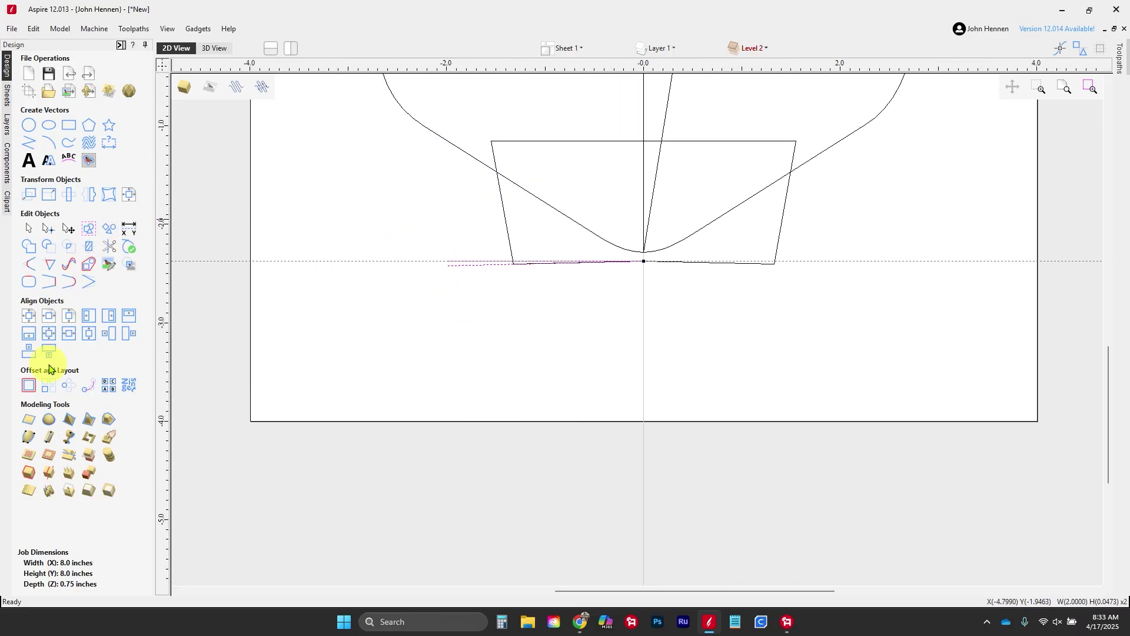
left_click(31, 439)
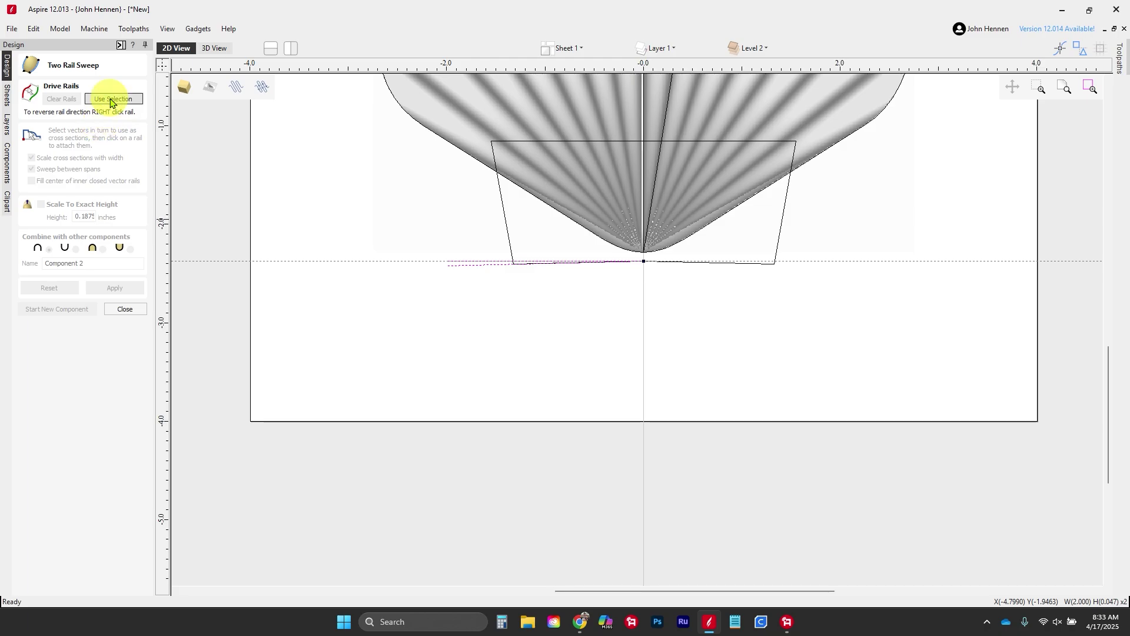
left_click(111, 100)
scroll(399, 378, "down", 2)
scroll(588, 91, "down", 1)
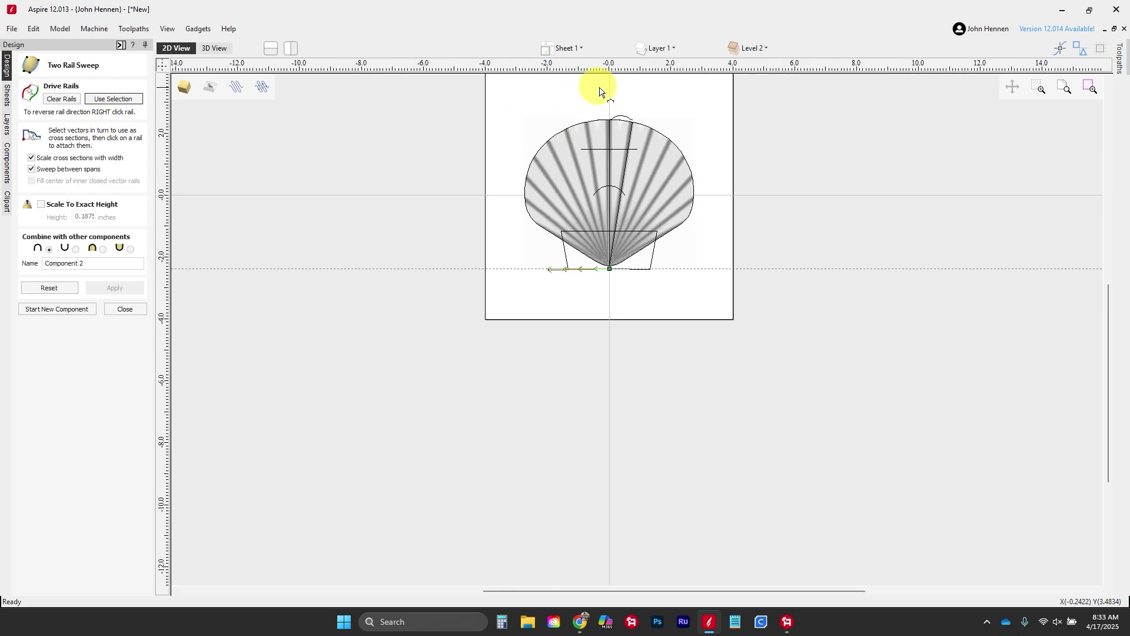
left_click(627, 123)
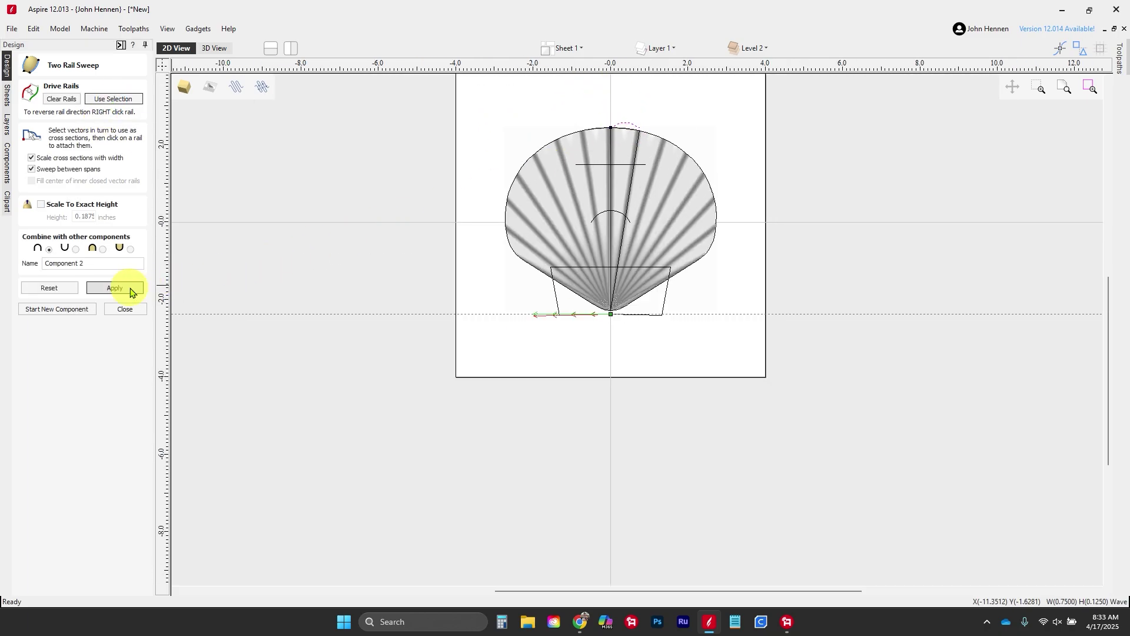
left_click(126, 293)
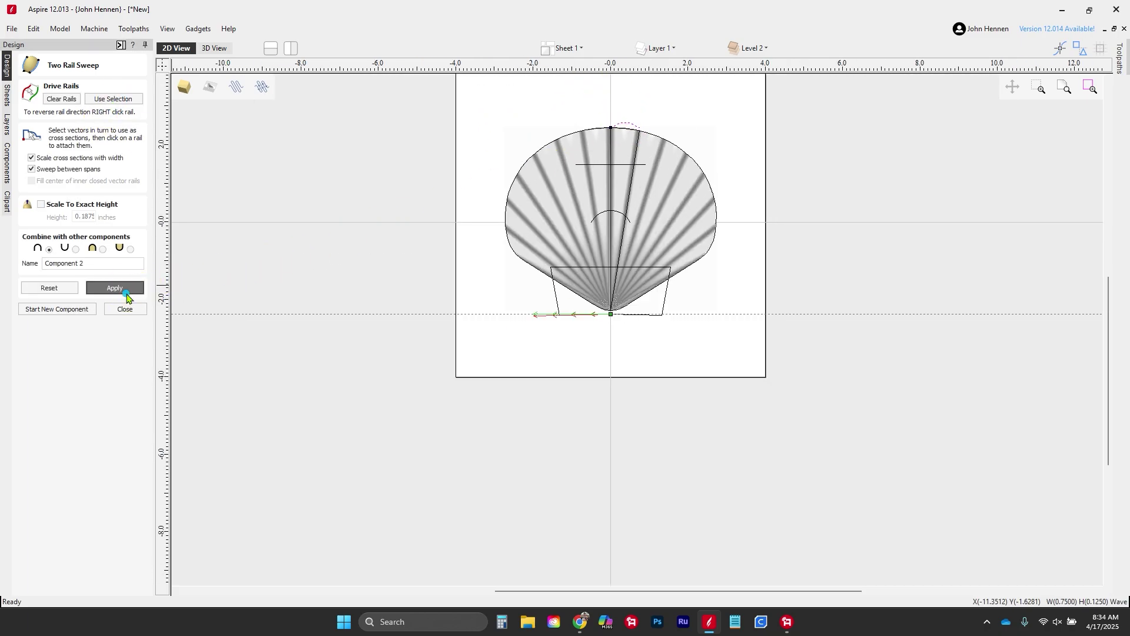
Hide the reference photo on the 3D model, inspect the swept sliver below the hinge, and finish the Two Rail Sweep
left_click(212, 48)
scroll(583, 435, "up", 3)
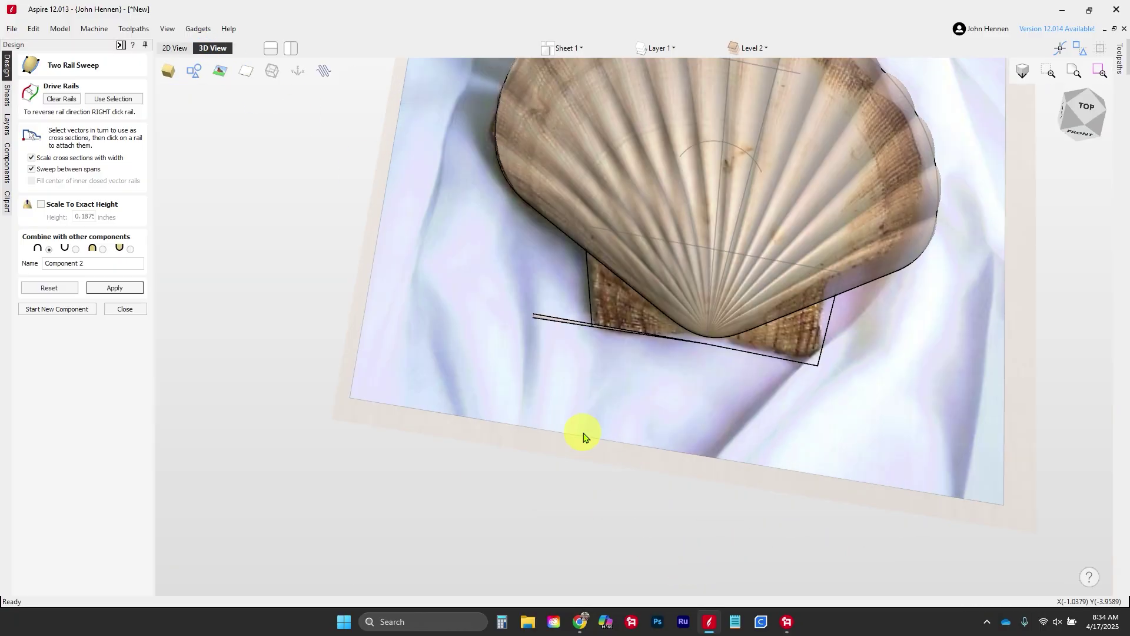
left_click(232, 84)
scroll(581, 335, "up", 4)
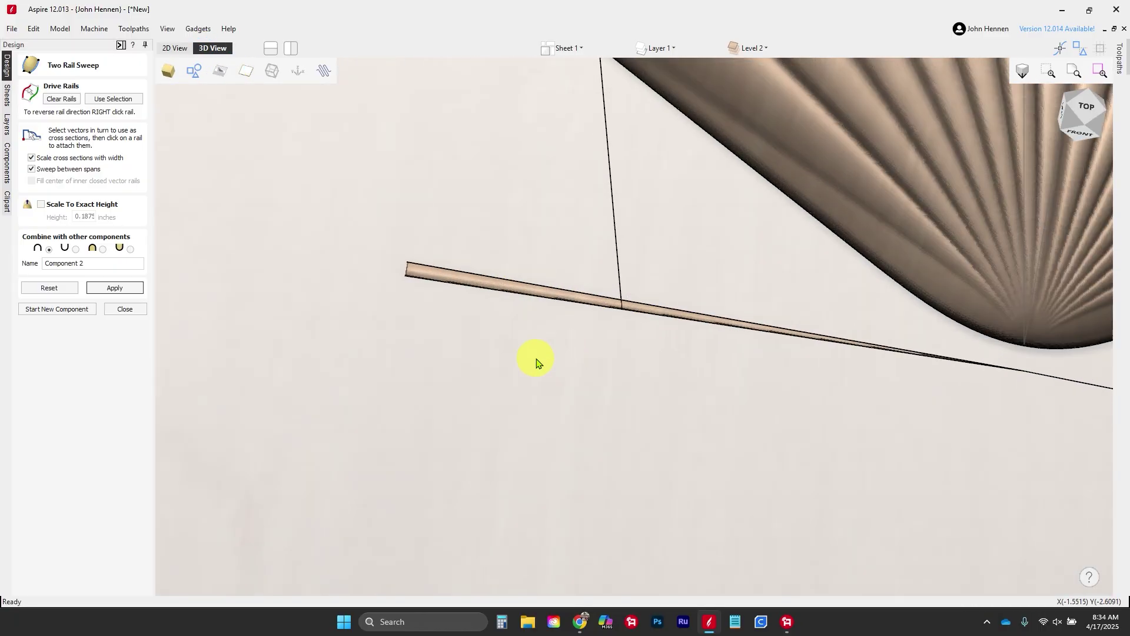
left_click(125, 312)
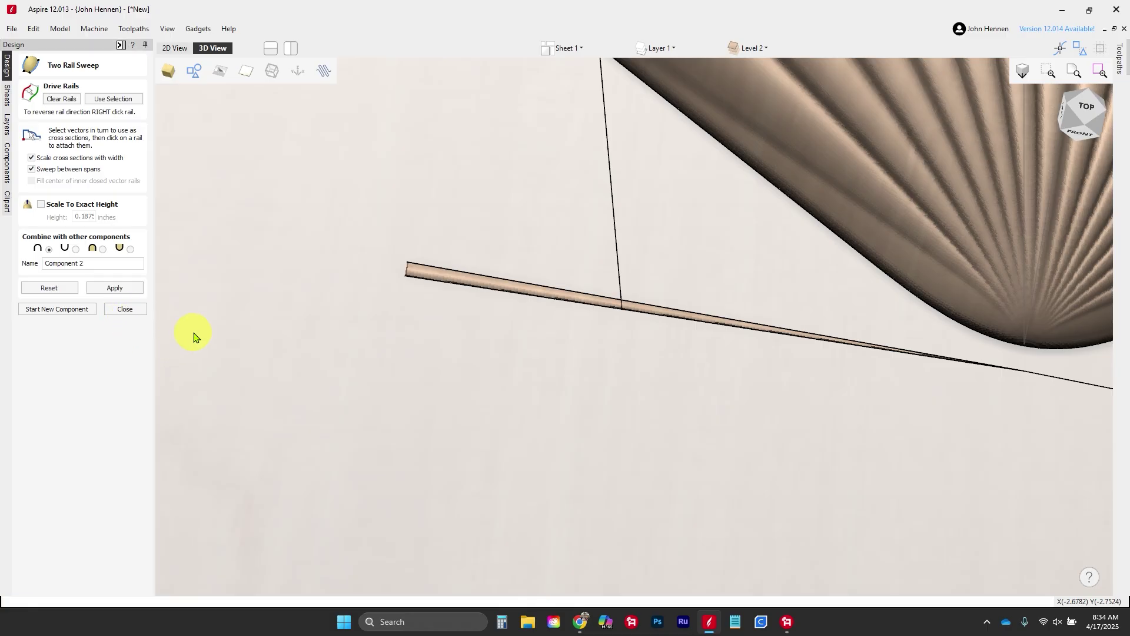
Compare the thin swept sliver with the shell and hinge outline in 3D, and select the sliver component
scroll(454, 372, "down", 4)
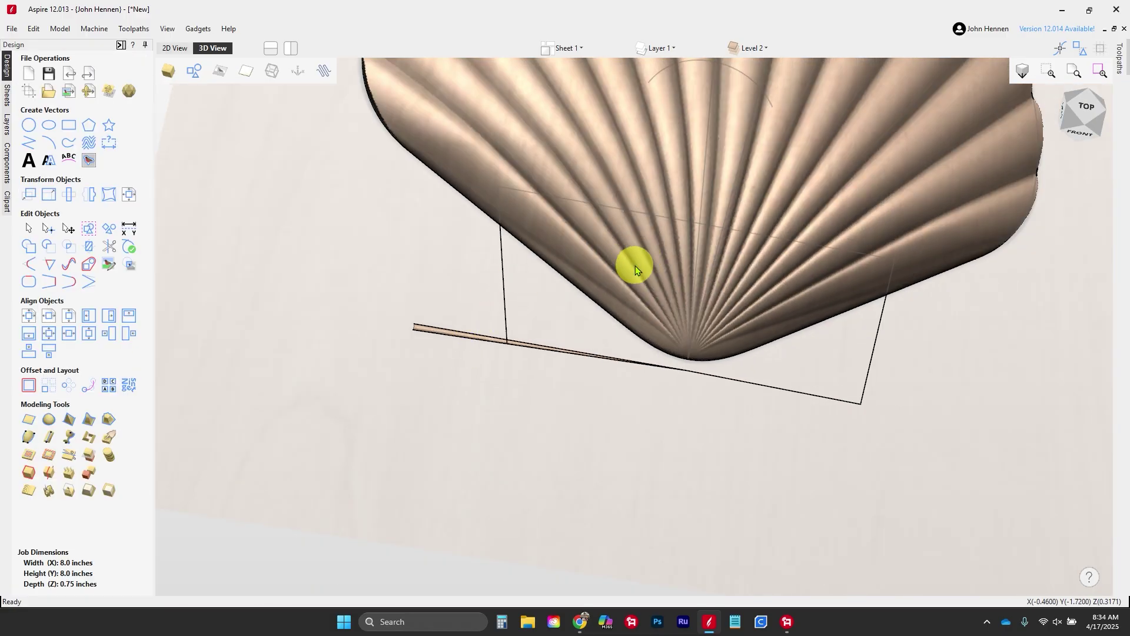
scroll(453, 301, "down", 2)
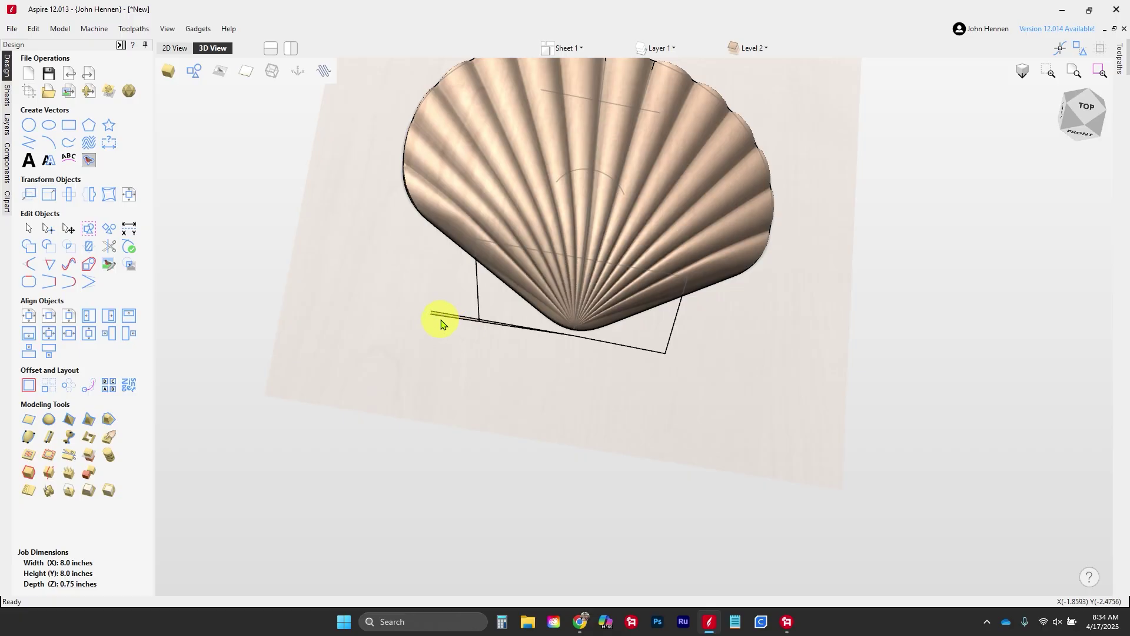
scroll(440, 322, "up", 3)
left_click(426, 298)
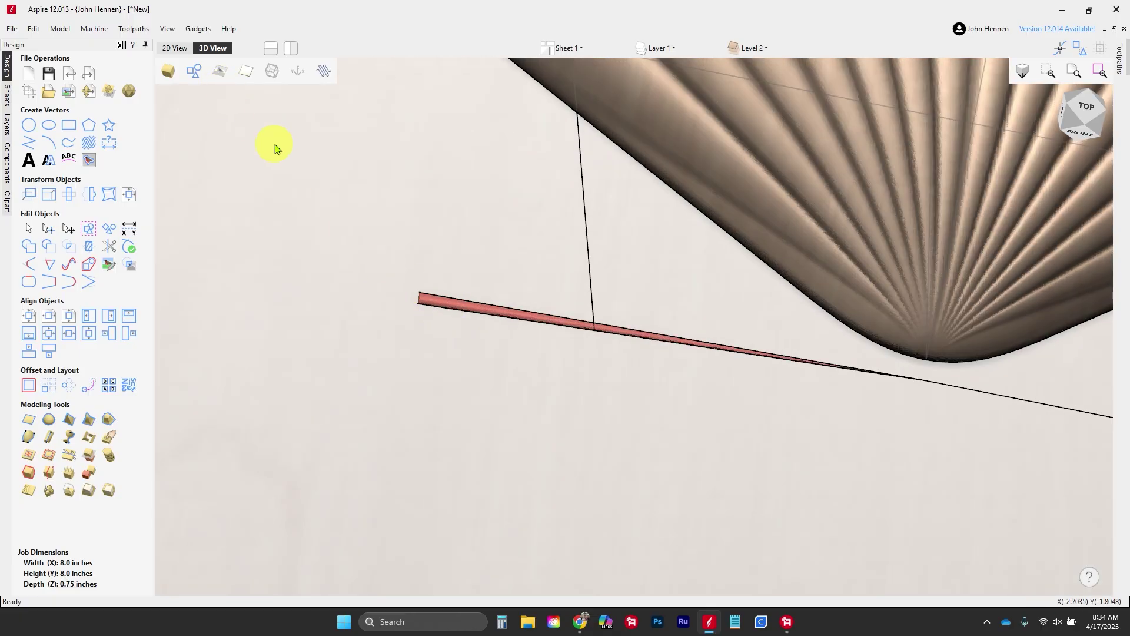
scroll(457, 252, "down", 3)
Return to the 2D view and check the horizontal guide's position against the swept sliver without changing the guide
left_click(175, 48)
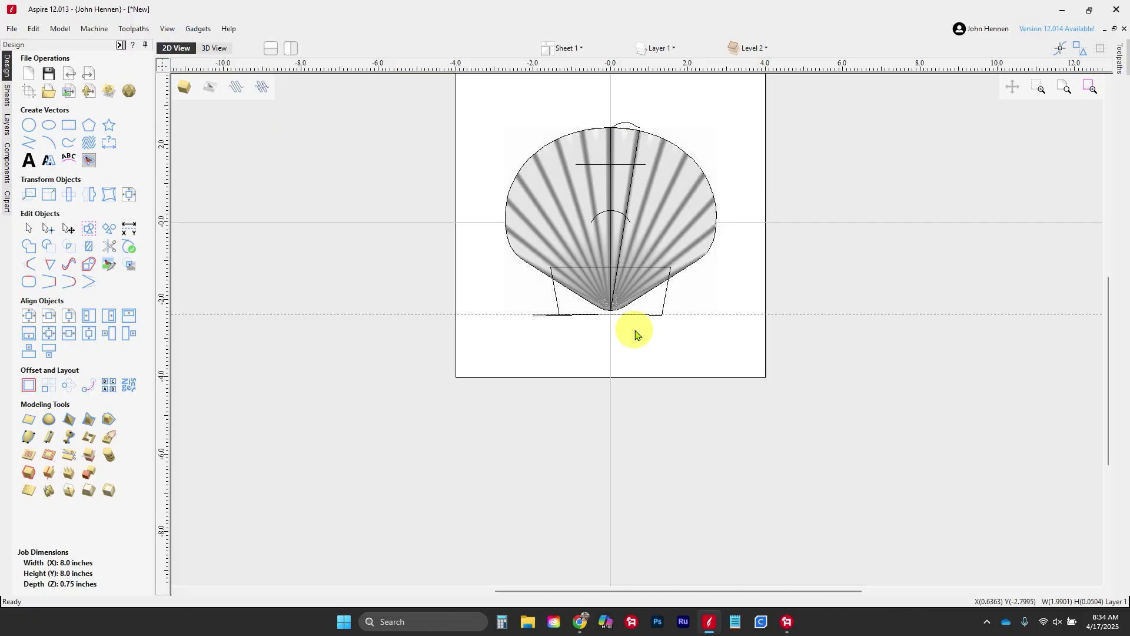
scroll(635, 335, "up", 4)
double_click(686, 277)
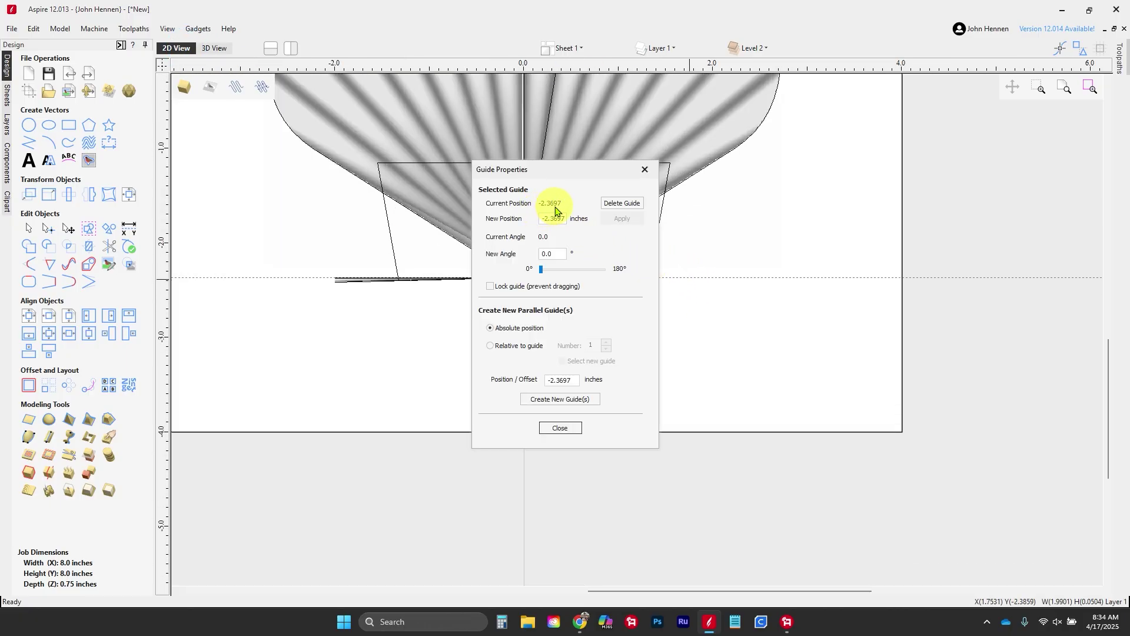
left_click(644, 169)
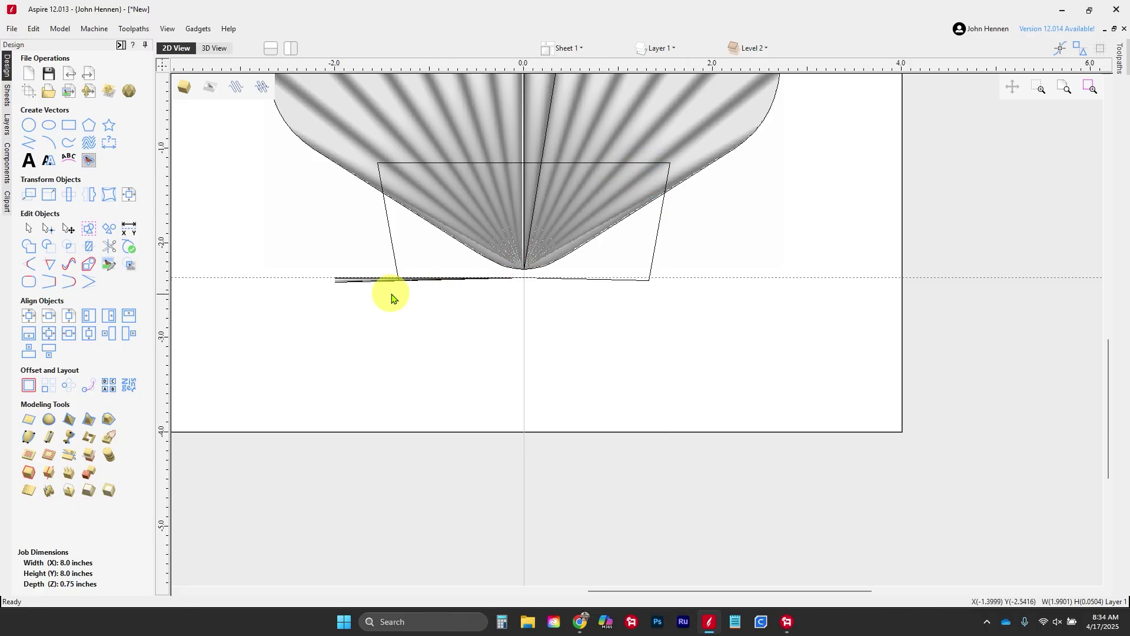
scroll(351, 272, "up", 5)
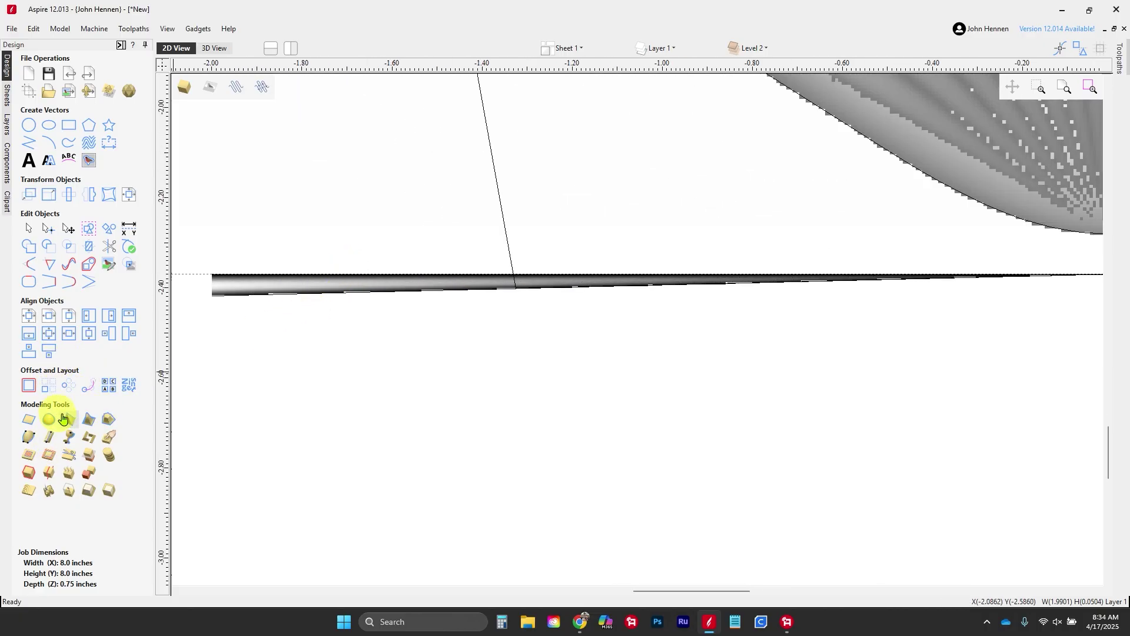
Start a circular copy of the swept sliver with its rotation center at X 0 and Y -2.33697
left_click(68, 384)
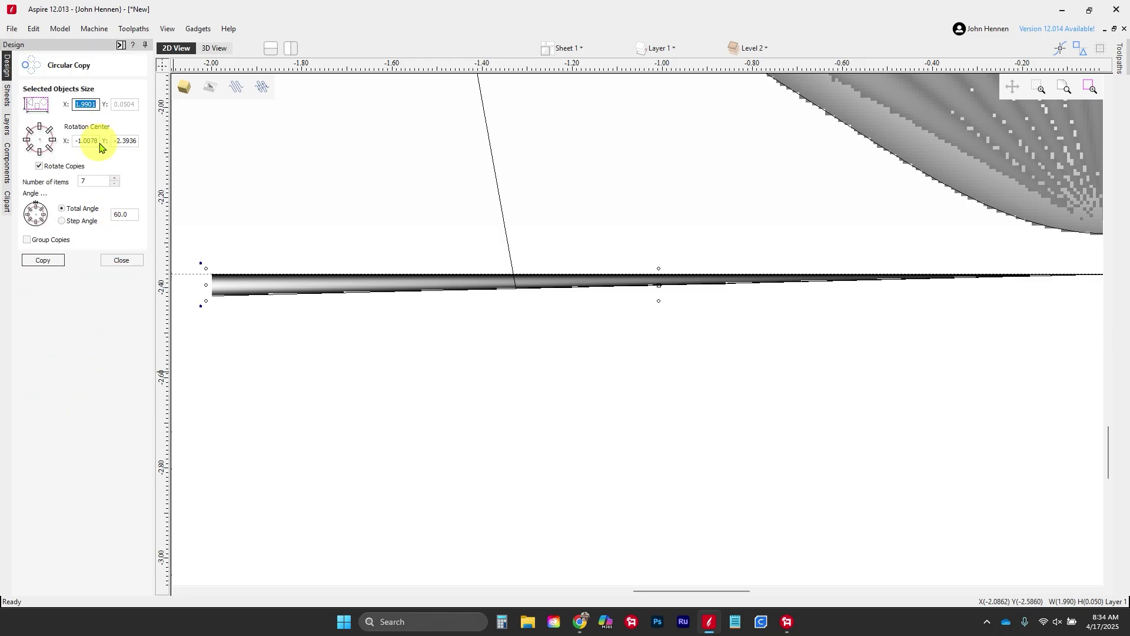
left_click(87, 142)
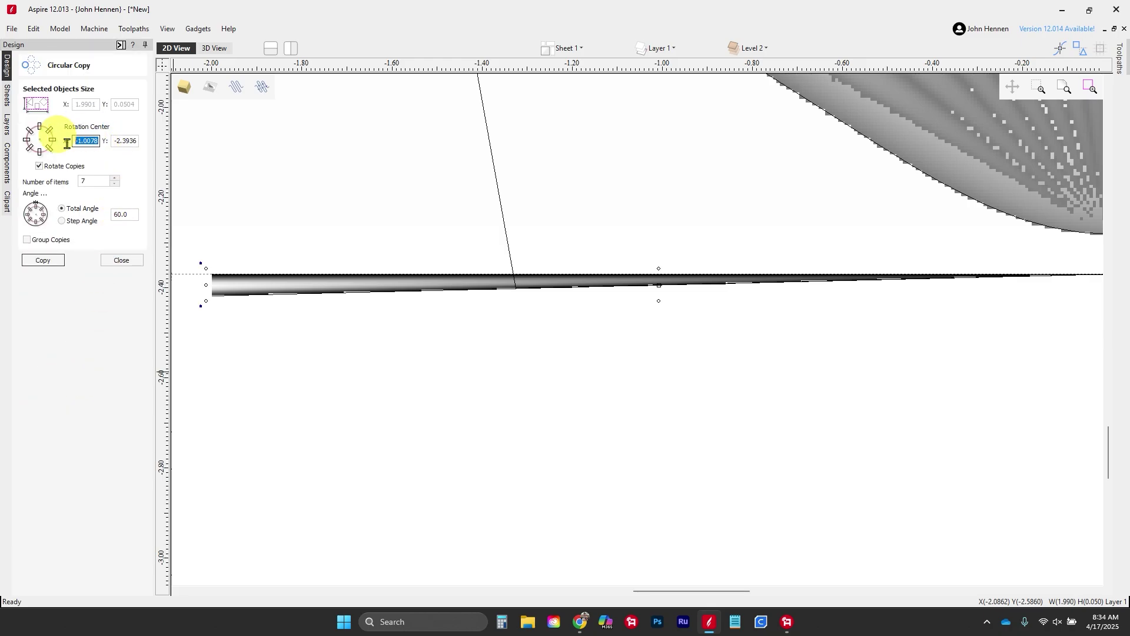
type("0")
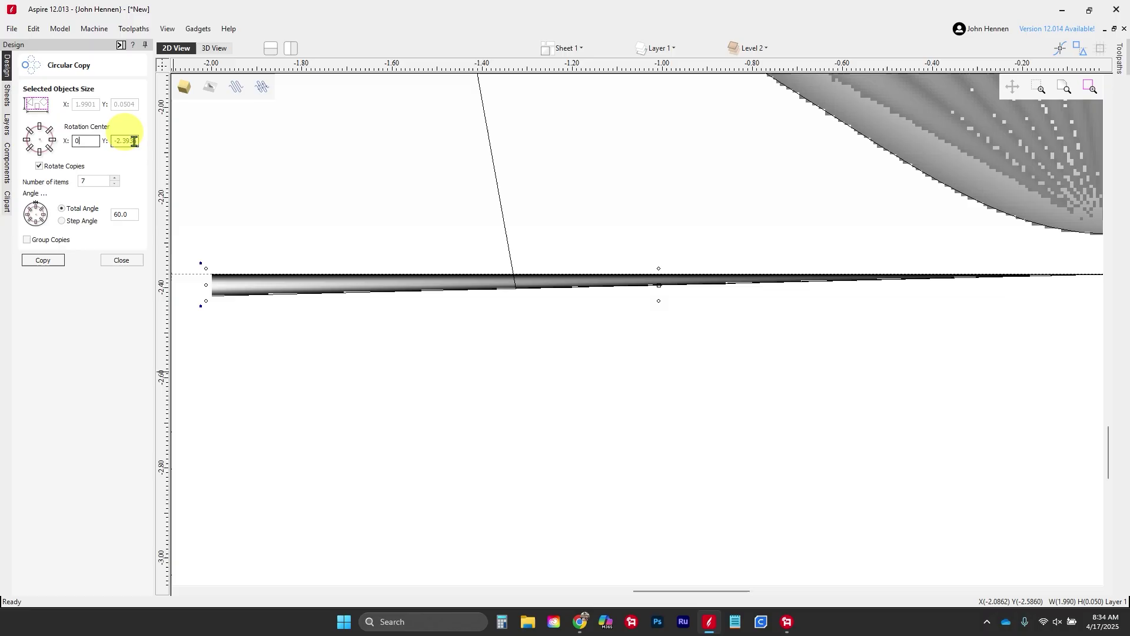
left_click(129, 142)
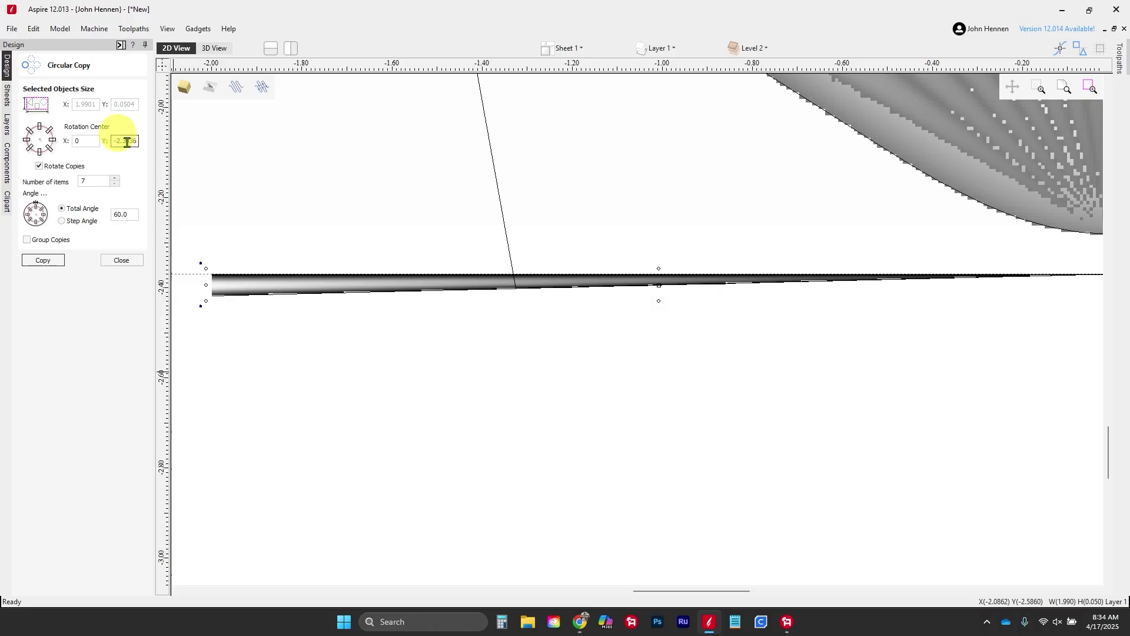
double_click(127, 142)
type("-2.33")
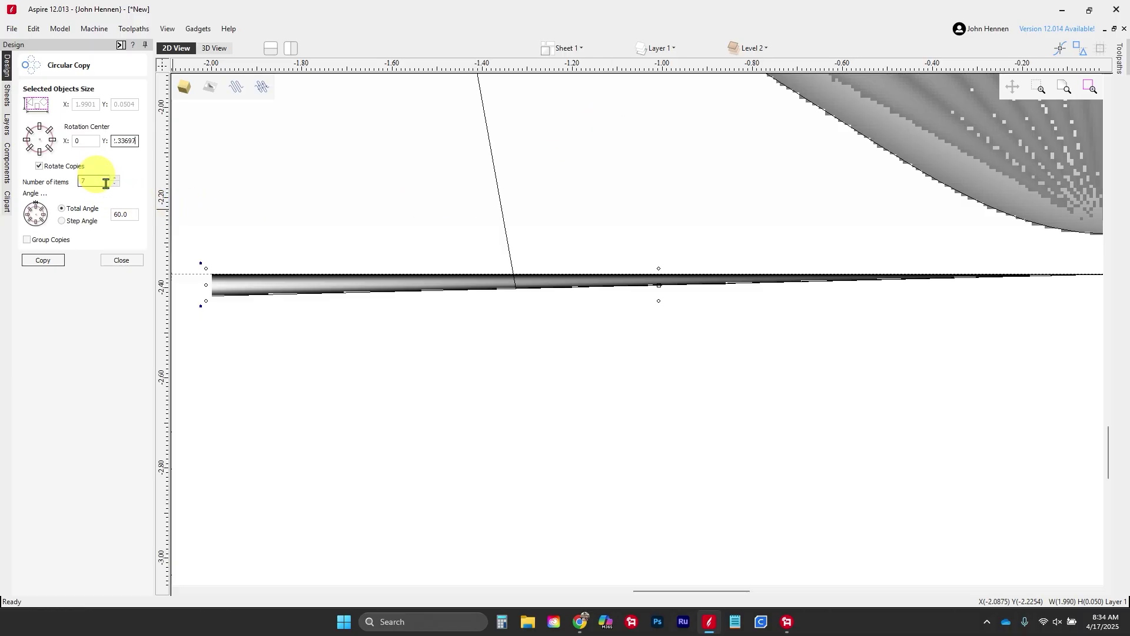
Set a total angle of 360 degrees, try 80 rotated copies of the sliver, and undo the copies
left_click_drag(99, 181, 50, 184)
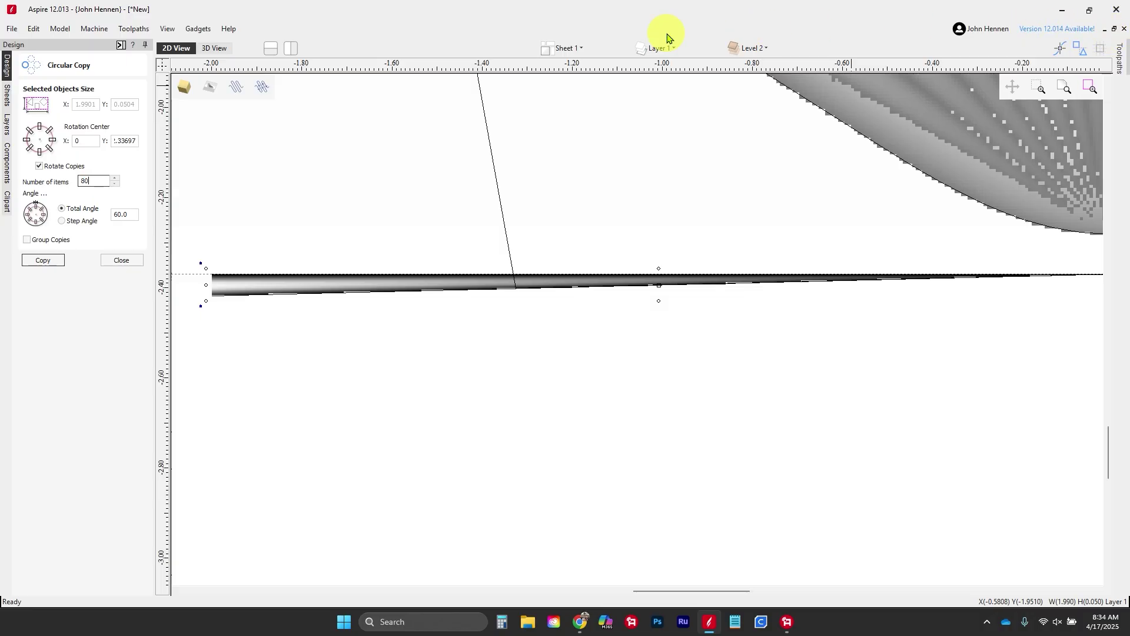
type("80")
left_click_drag(137, 215, 108, 221)
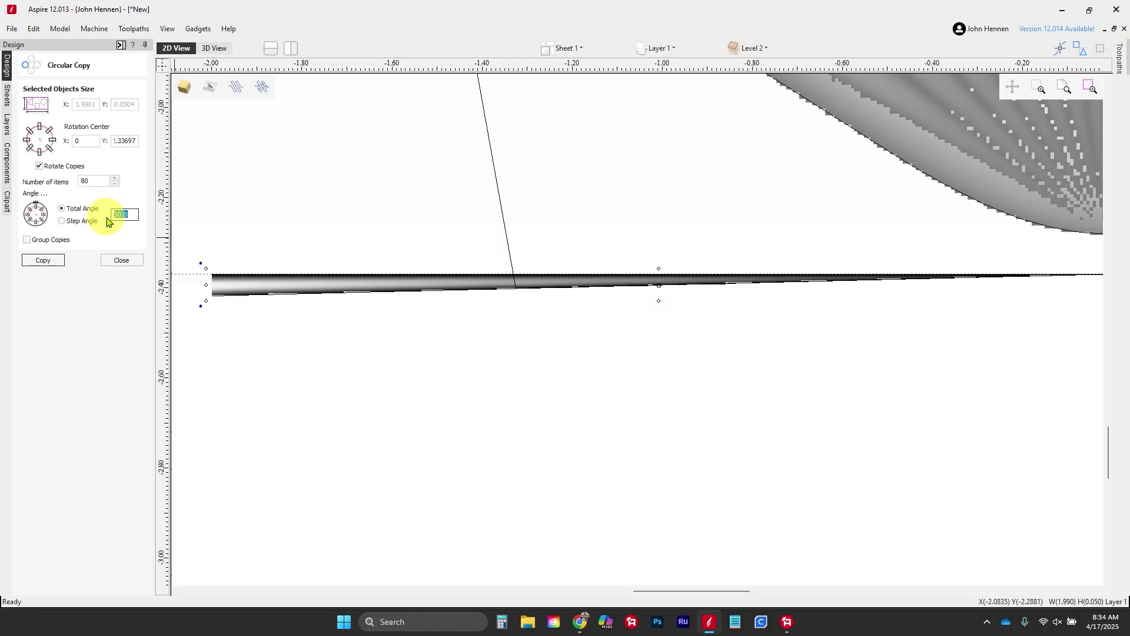
type("360")
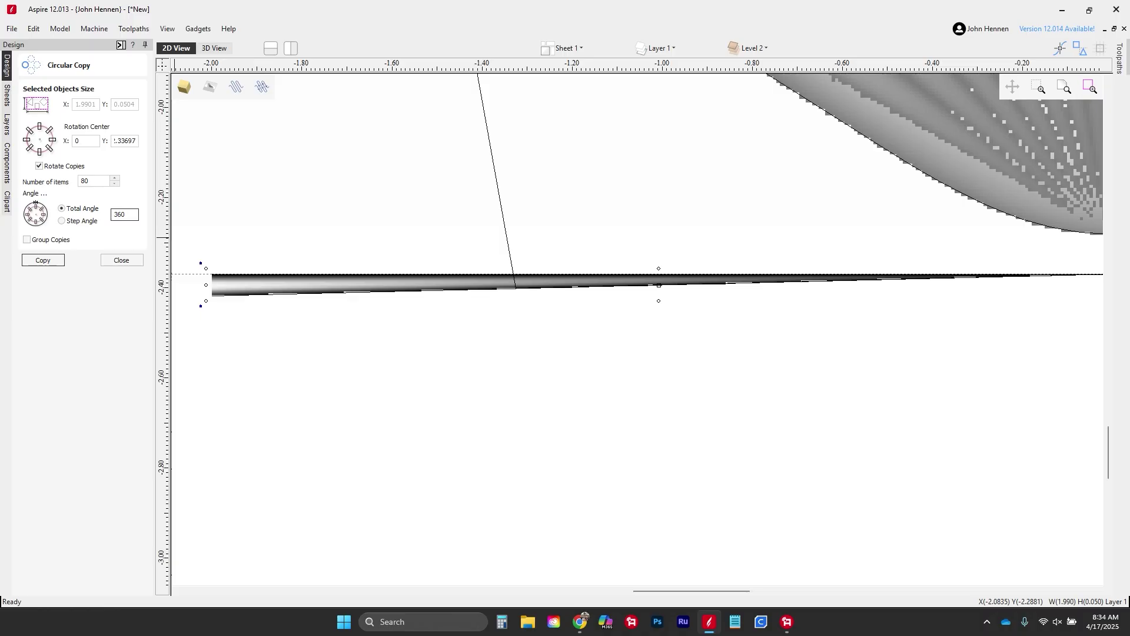
left_click(43, 261)
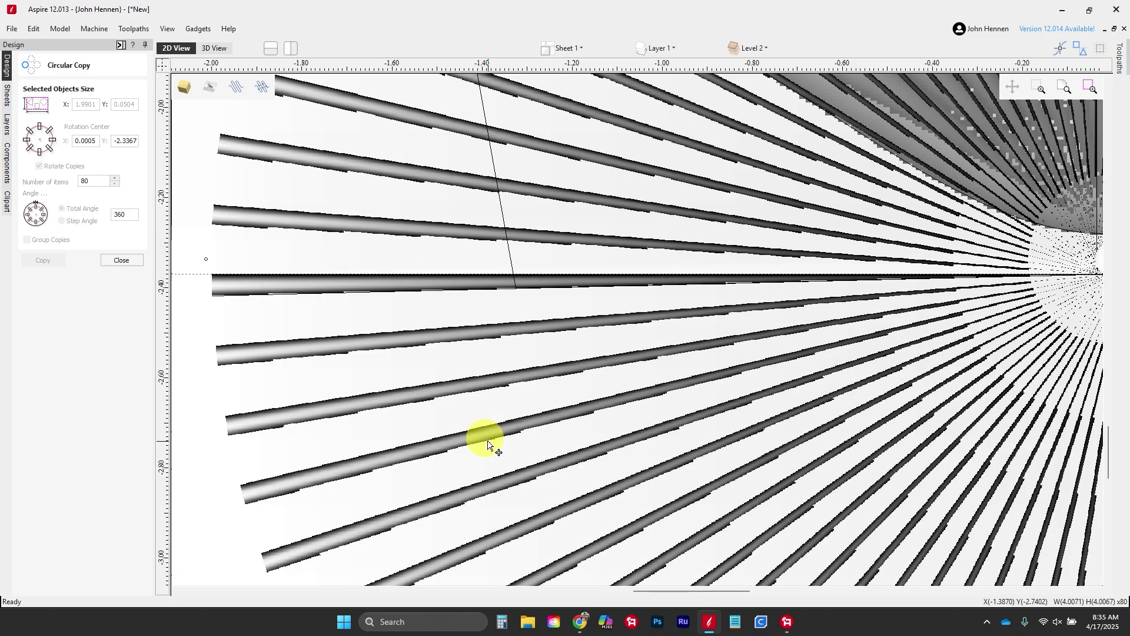
key("ctrl+z")
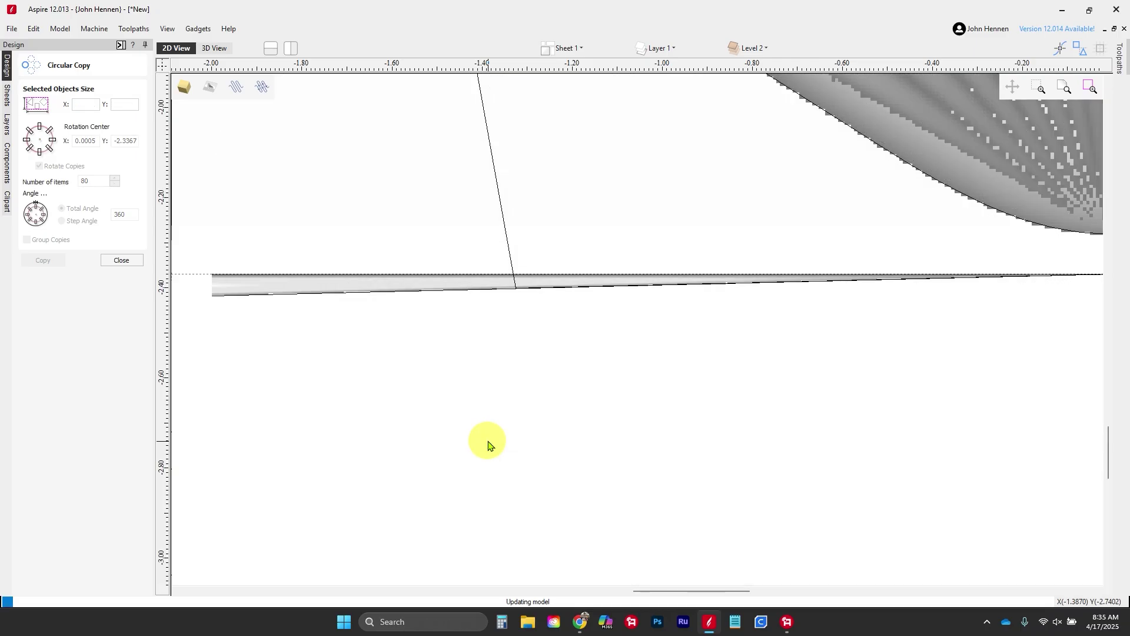
Make 250 rotated copies of the sliver, inspect the full ring of ribs in 3D, and close the circular copy
double_click(85, 181)
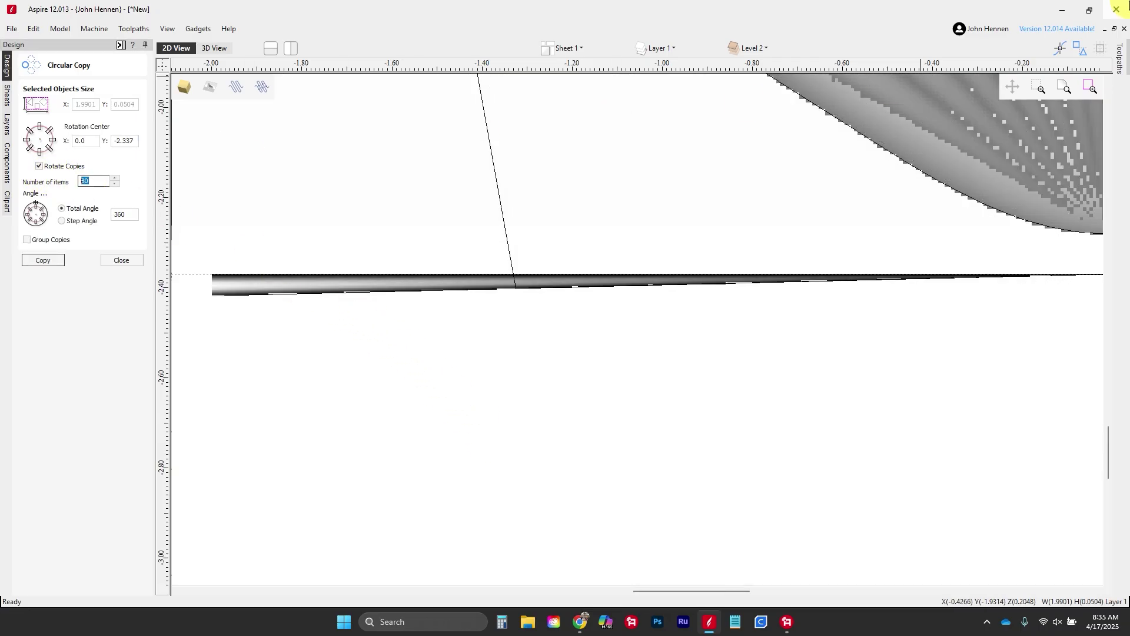
type("250")
left_click(51, 261)
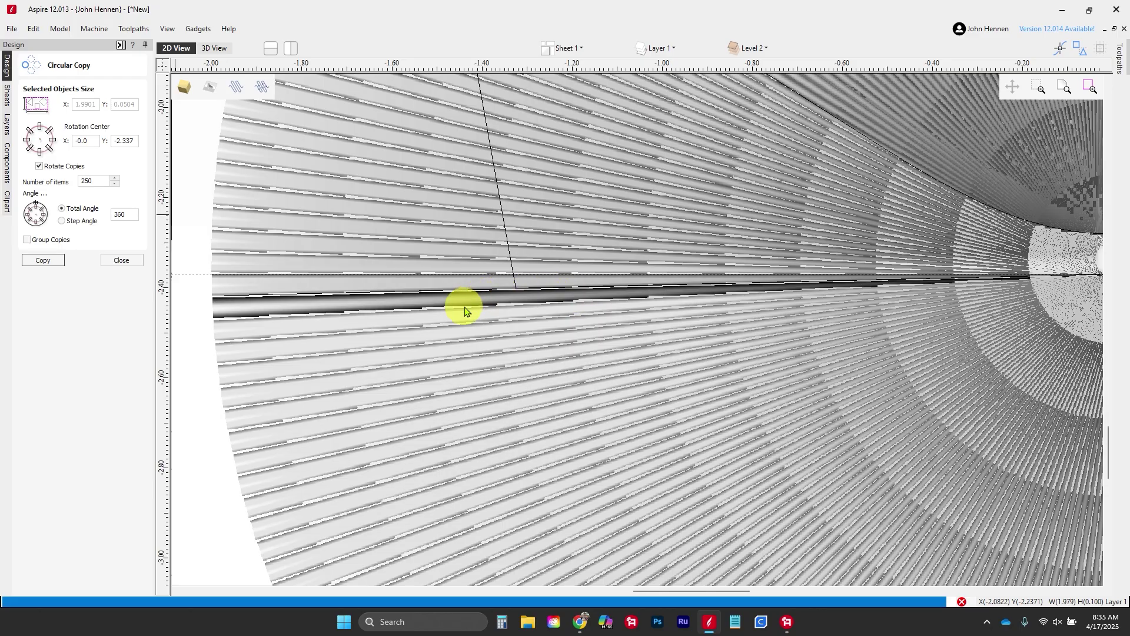
scroll(527, 330, "down", 5)
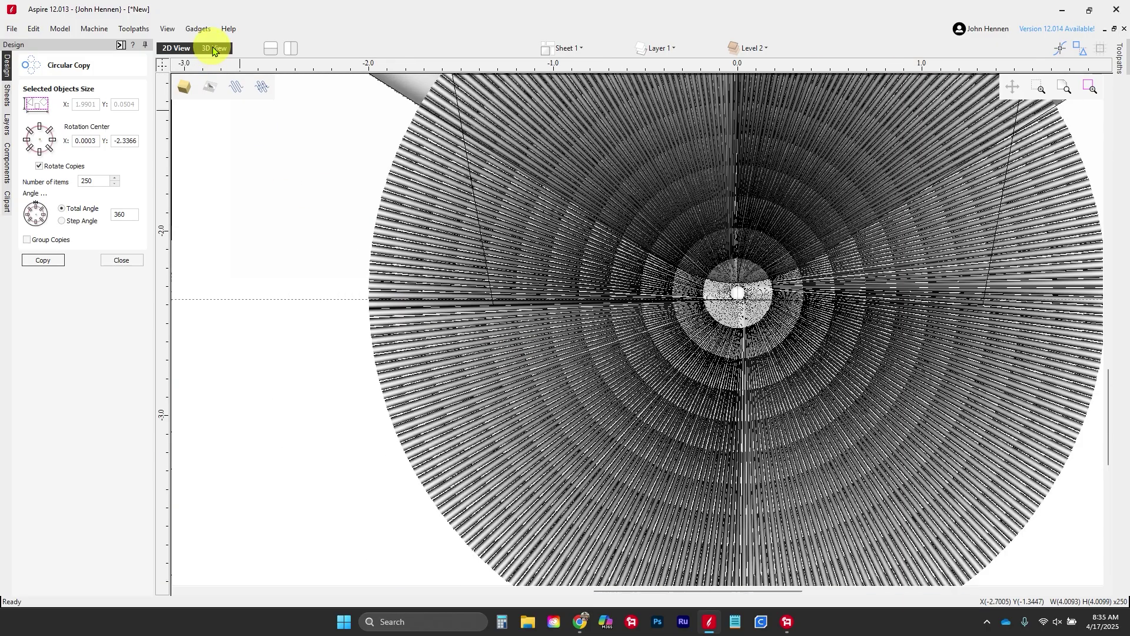
left_click(212, 48)
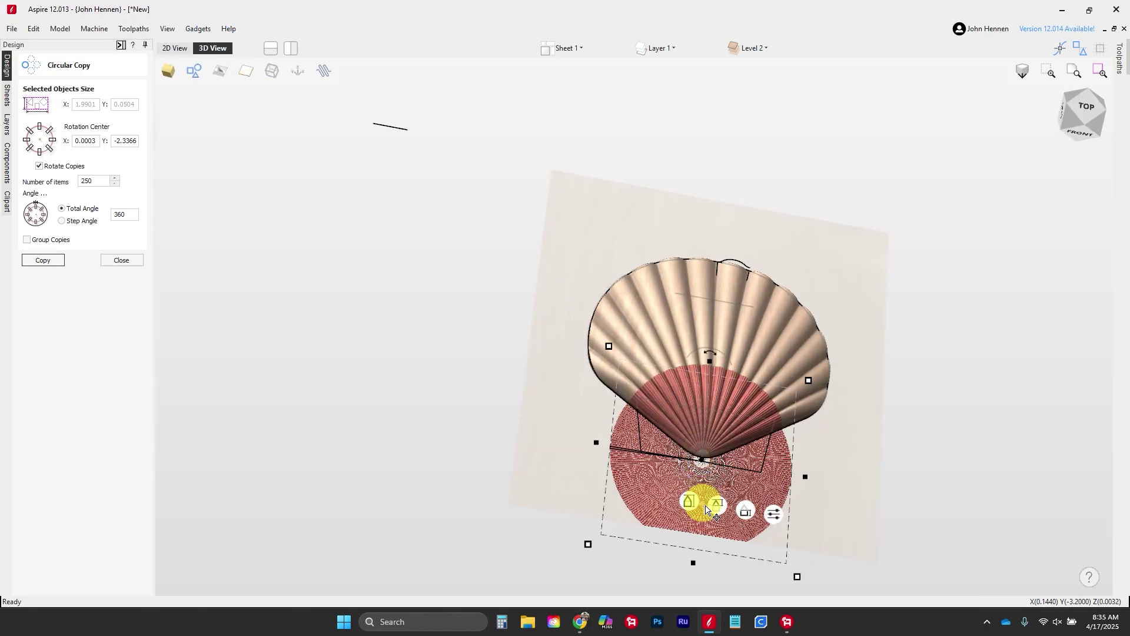
scroll(669, 493, "up", 2)
scroll(669, 494, "up", 3)
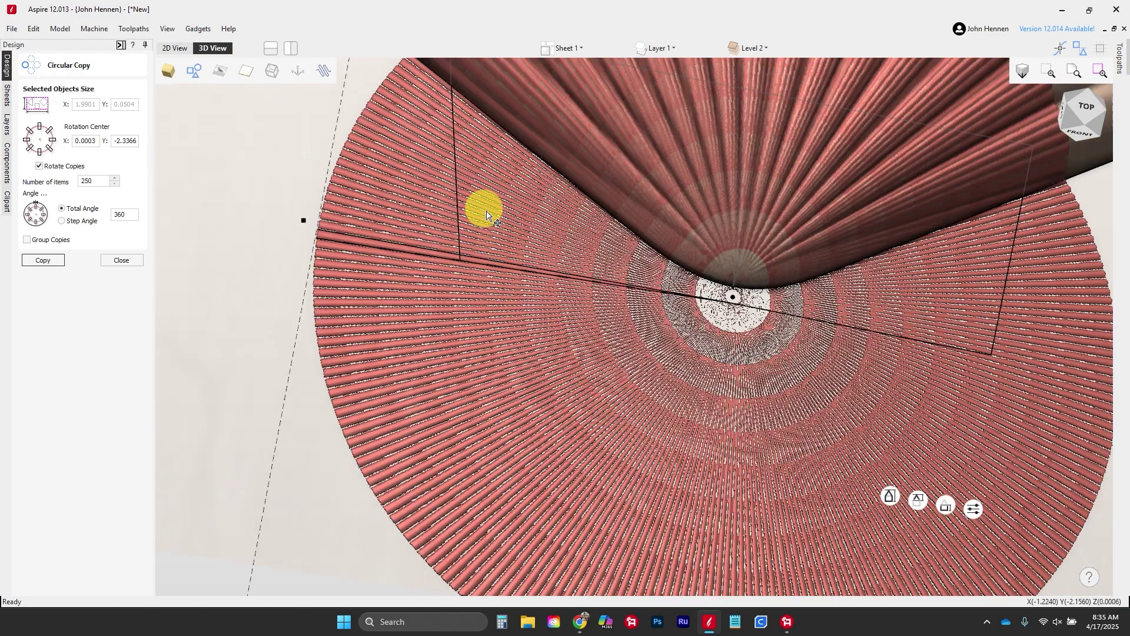
left_click(174, 48)
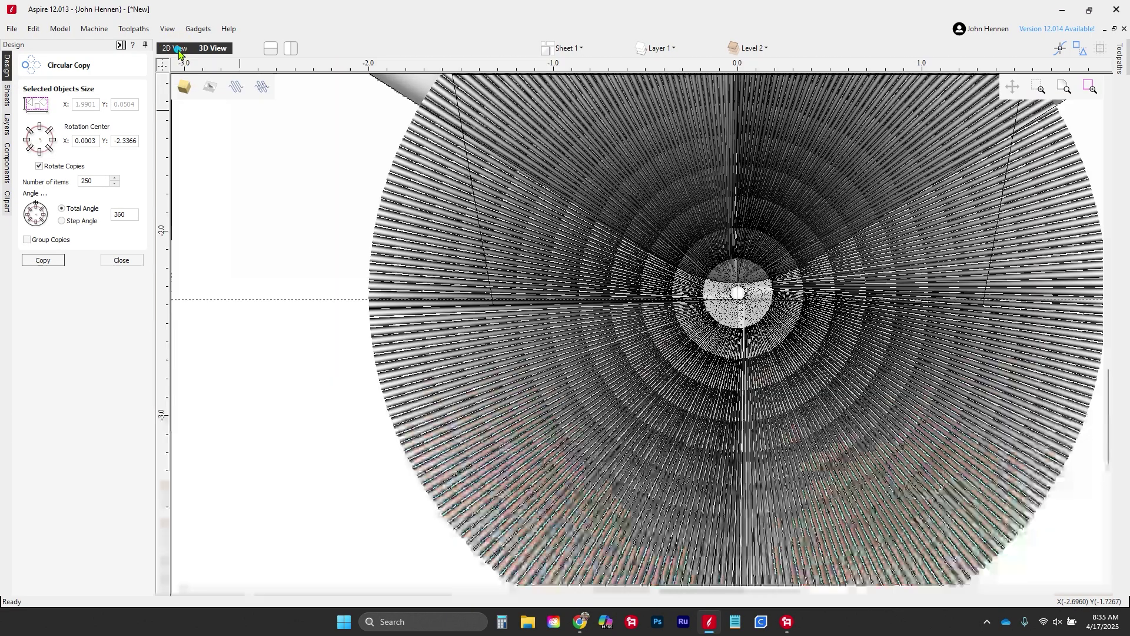
left_click(130, 260)
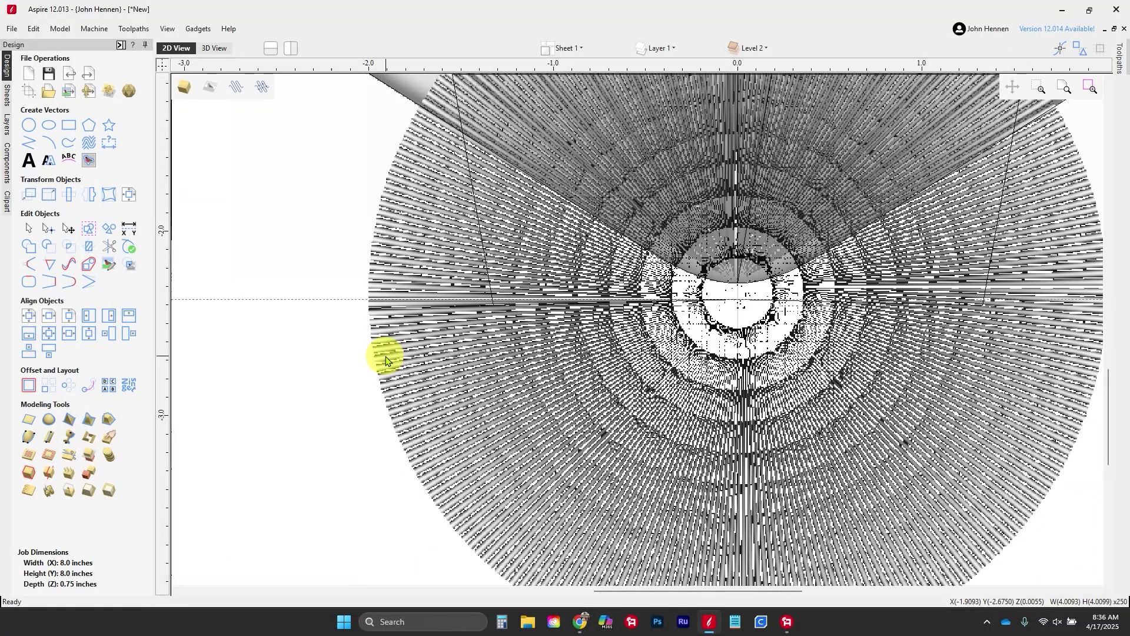
Clip the ring of ribs to the inside of the hinge outline and check the clipped ribs in 3D
left_click(444, 240)
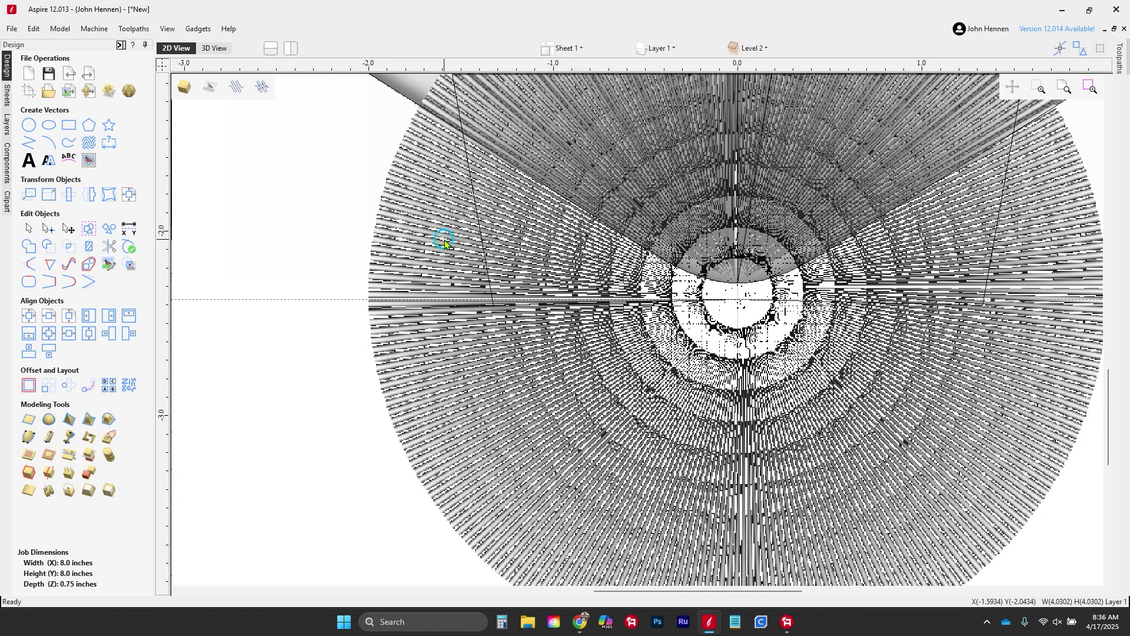
left_click(444, 245)
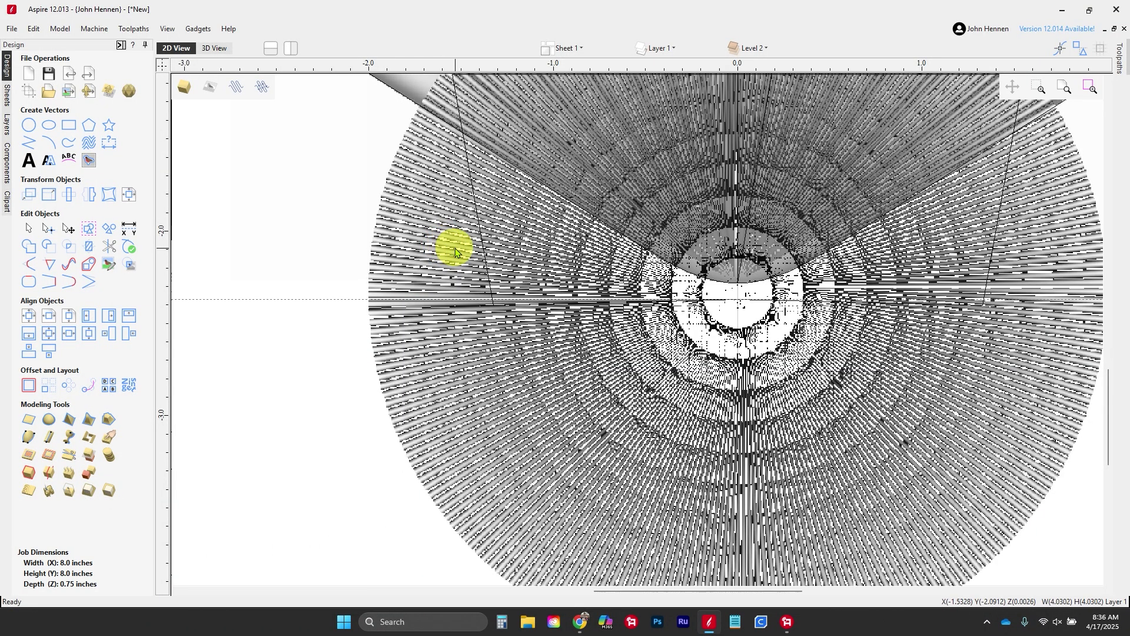
scroll(462, 248, "up", 5)
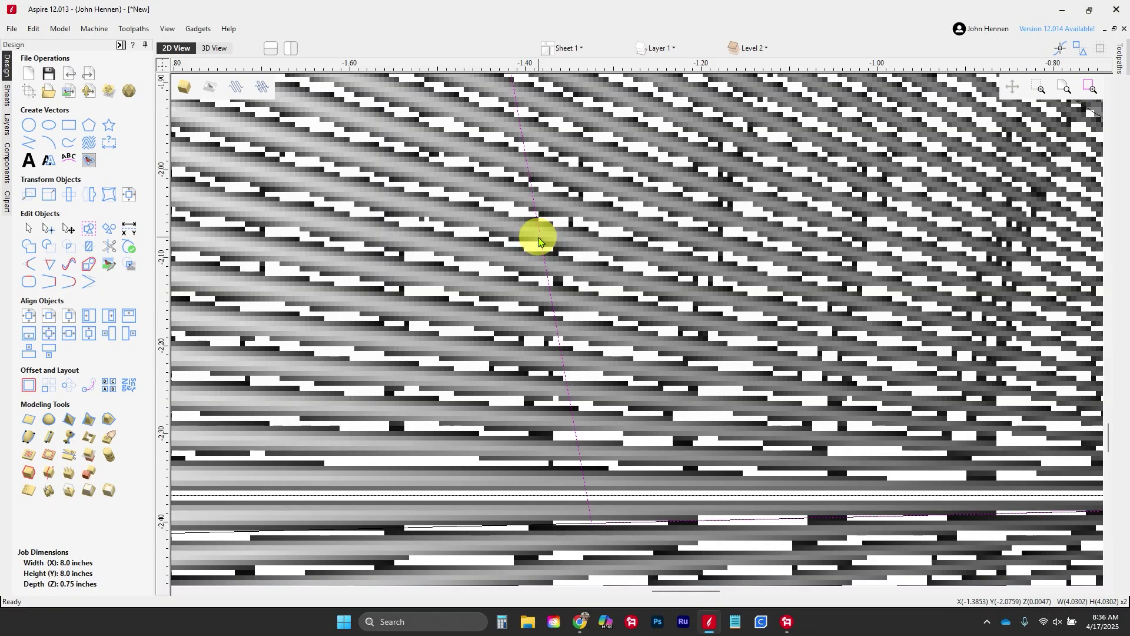
scroll(536, 235, "down", 5)
scroll(508, 205, "down", 1)
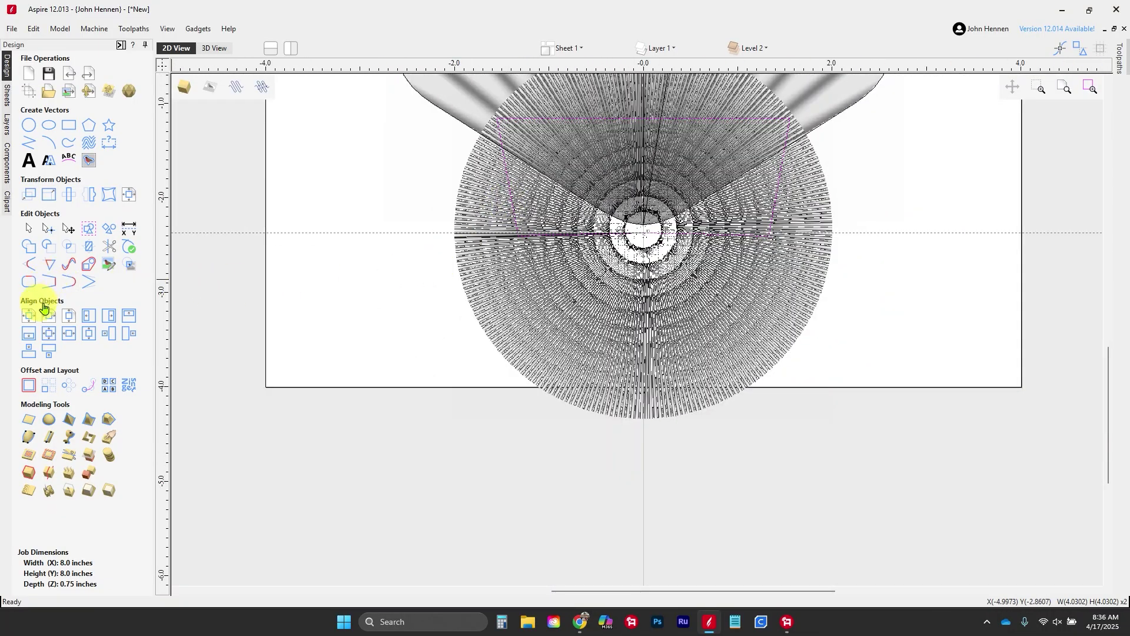
left_click(49, 455)
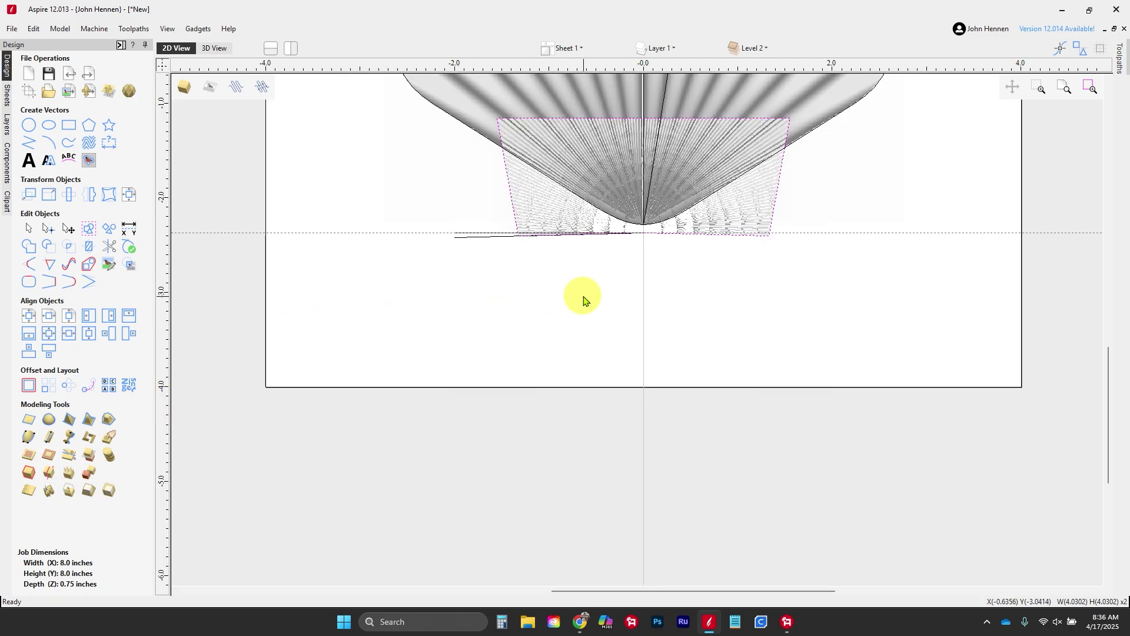
left_click(582, 297)
left_click(219, 50)
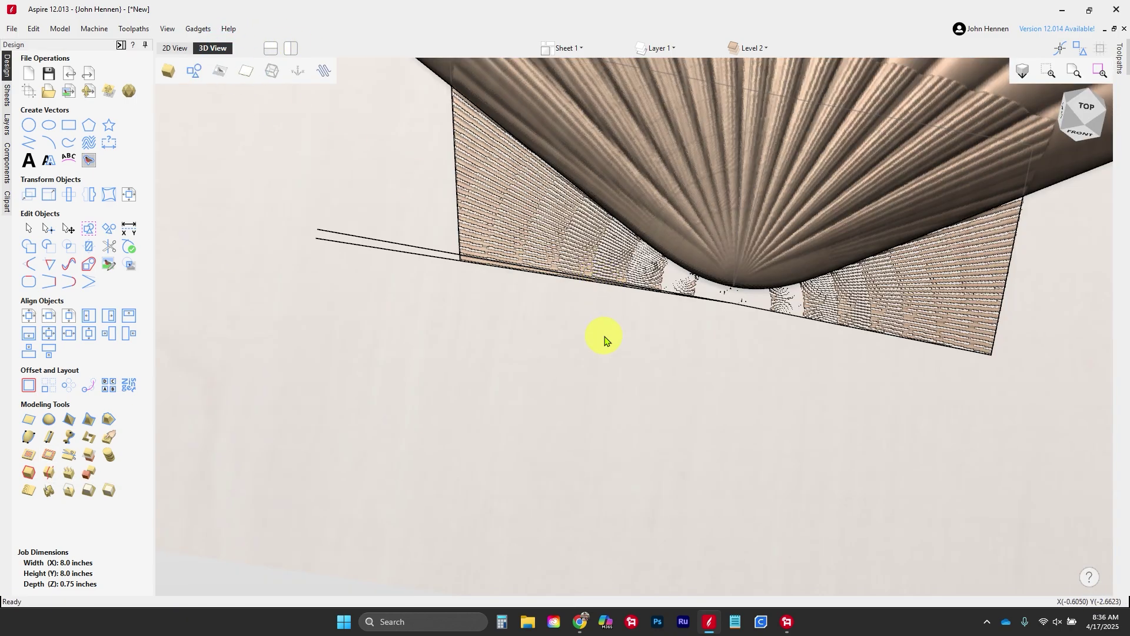
scroll(609, 330, "down", 2)
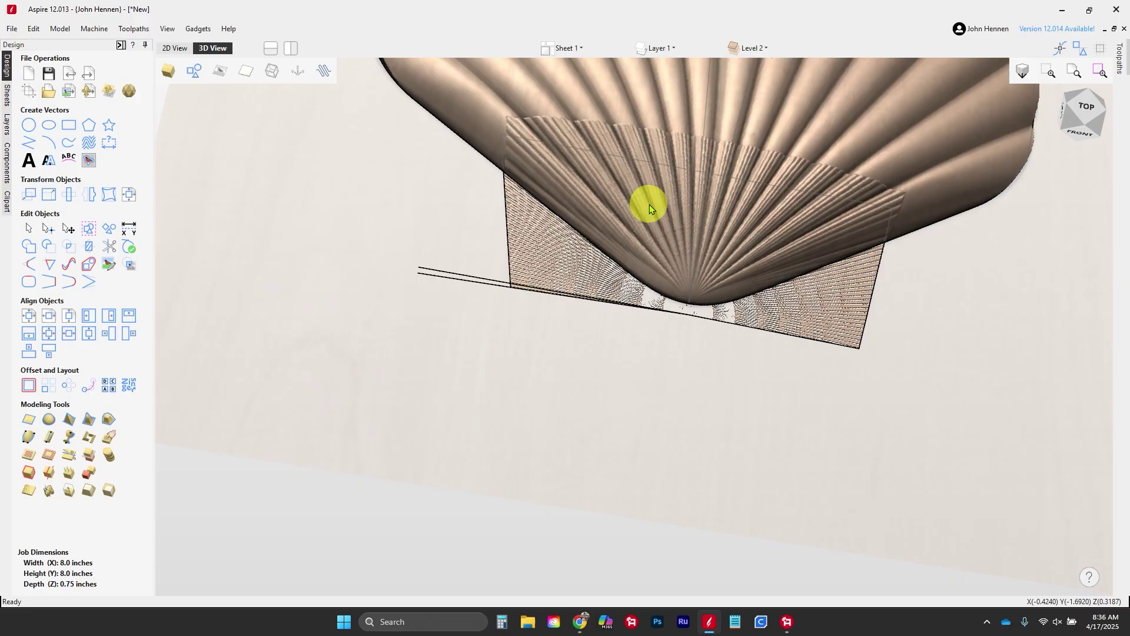
left_click(174, 48)
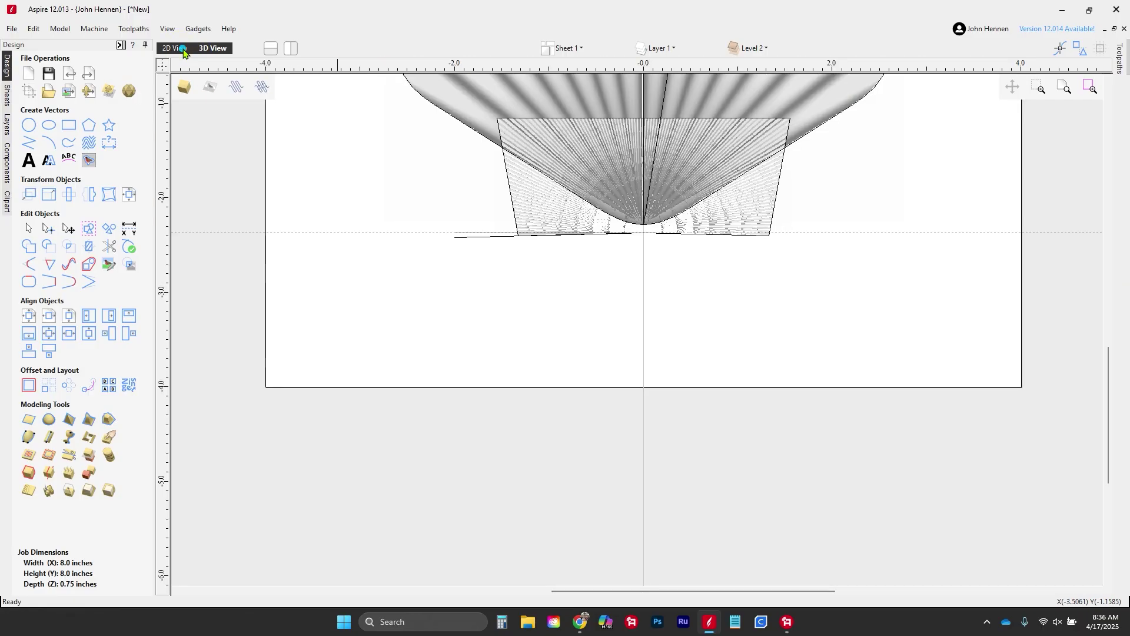
Delete the two slanted side spans of the hinge outline, keeping its upper and lower edges
left_click(508, 180)
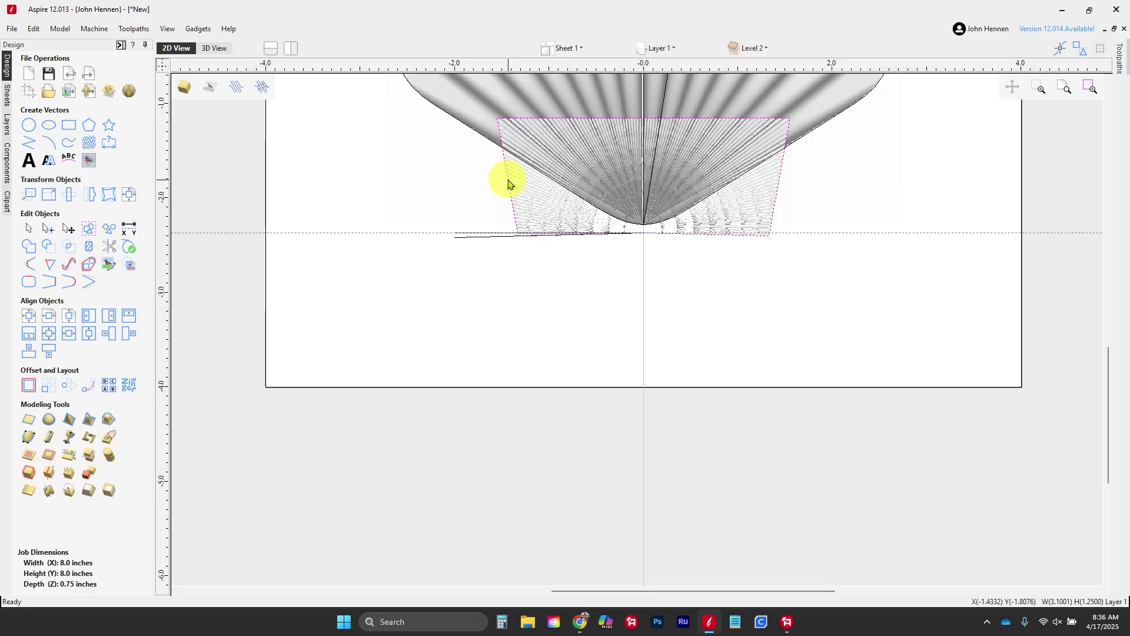
left_click(508, 179)
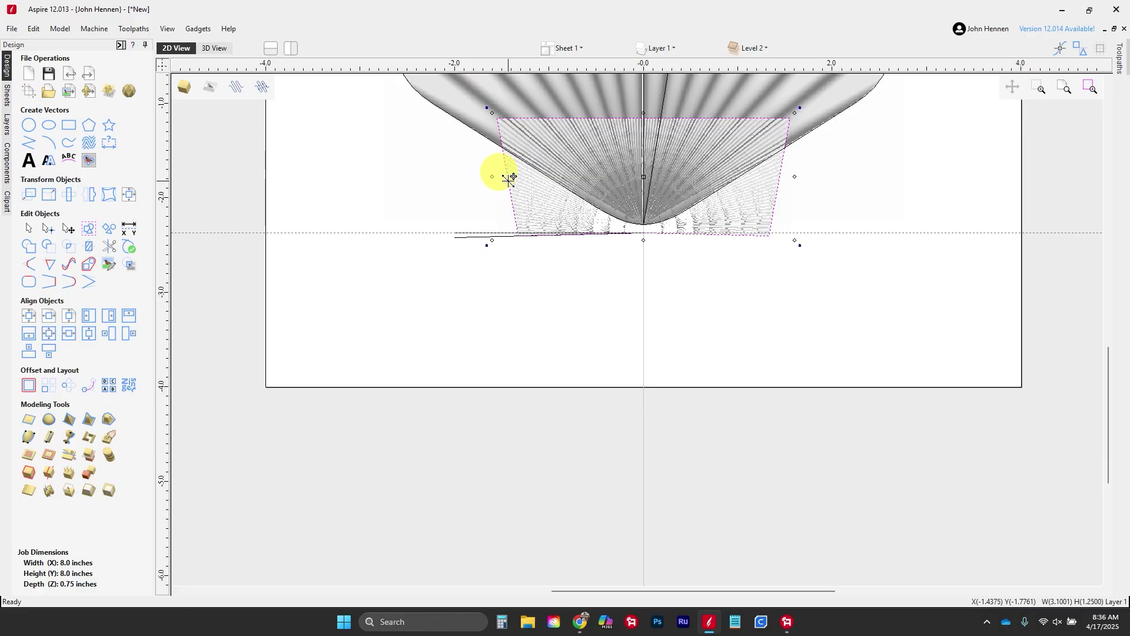
double_click(510, 187)
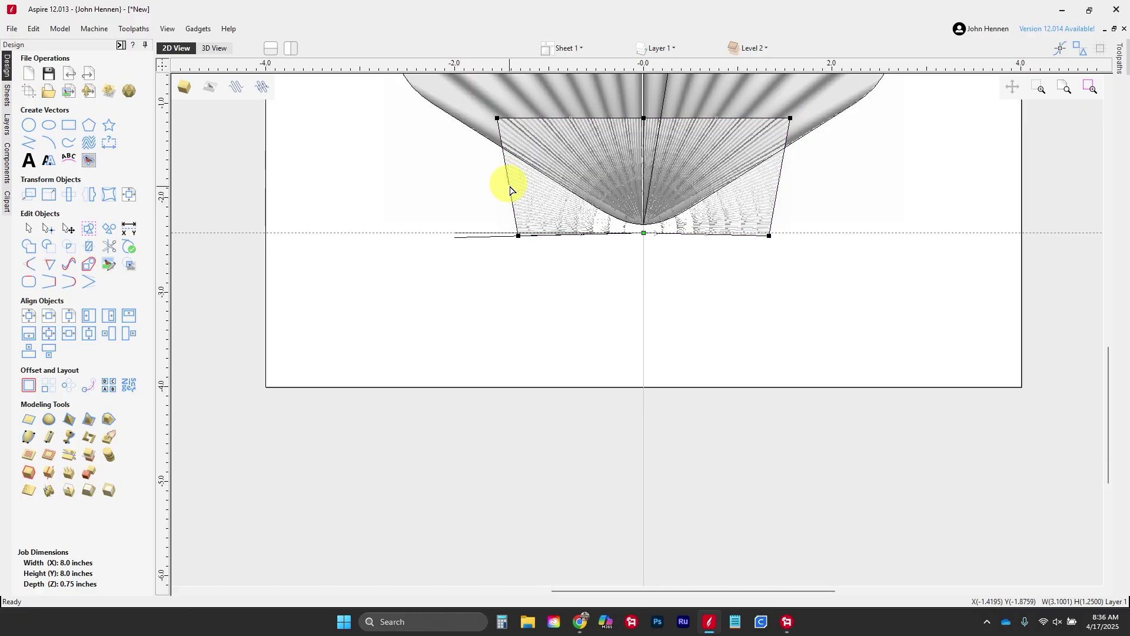
key("d")
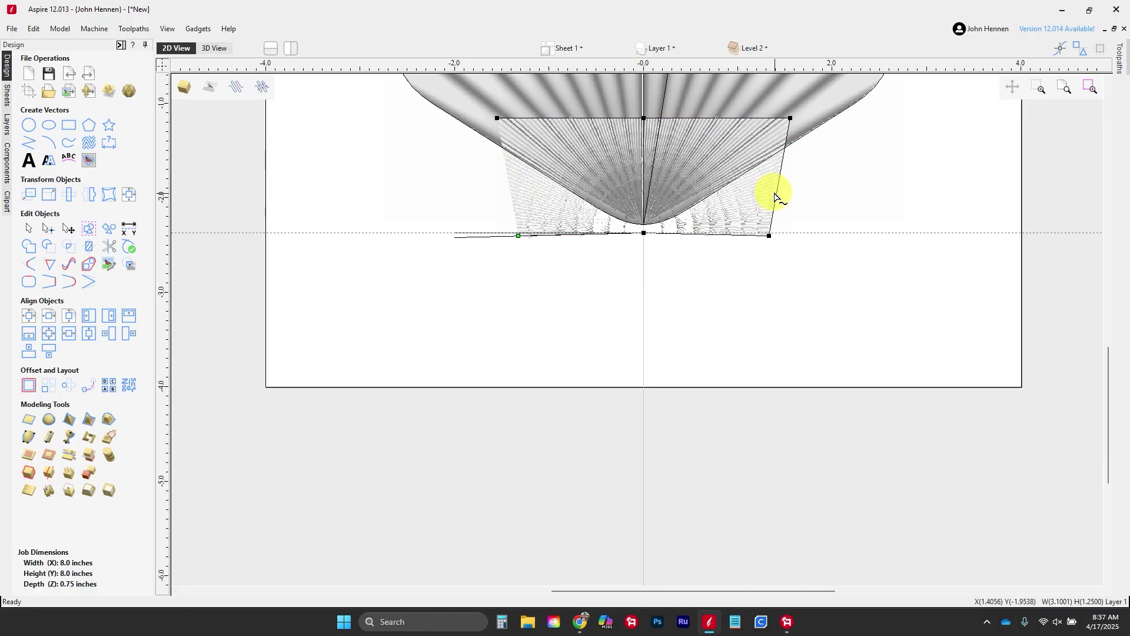
key("d")
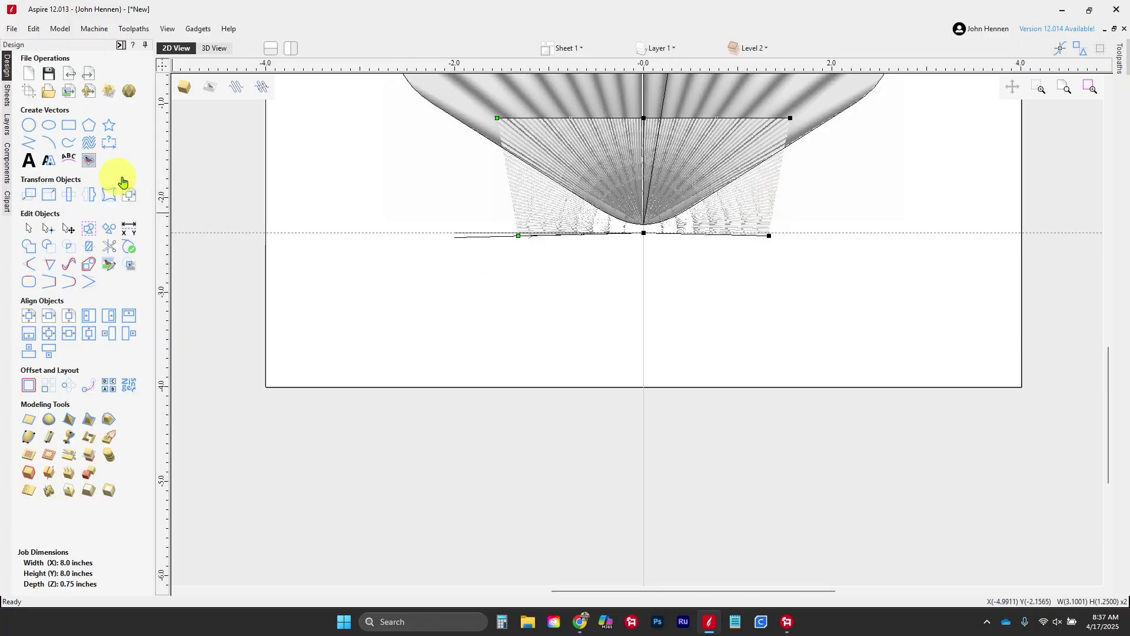
Draw a horizontal line about 1.1 inches long in the empty area below the hinge outline
left_click(28, 142)
left_click_drag(422, 307, 451, 305)
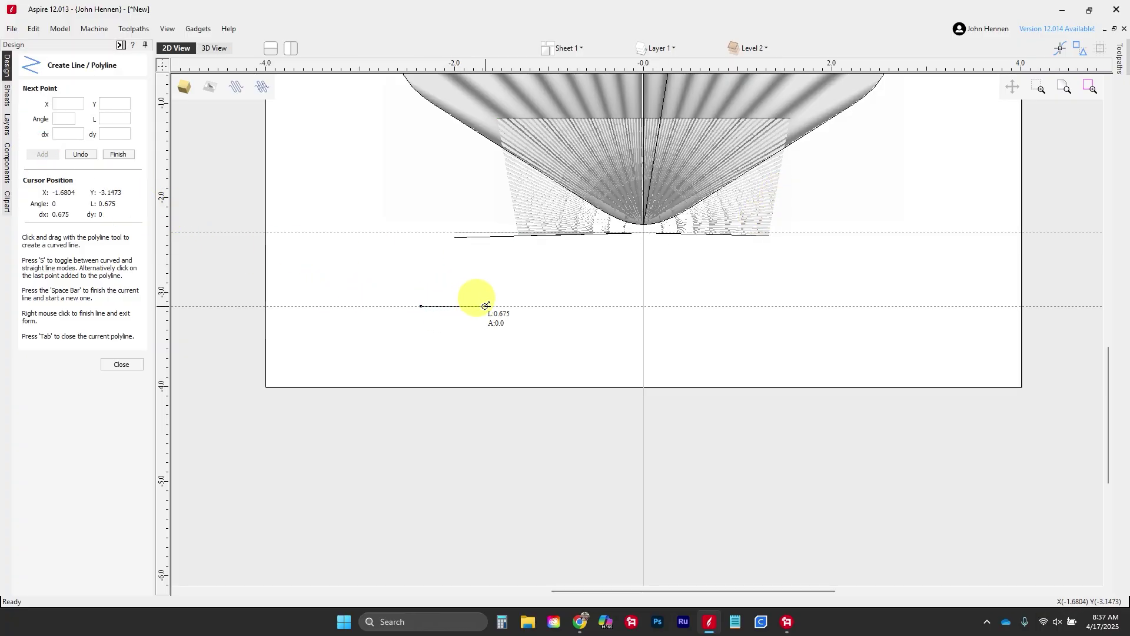
left_click(529, 306)
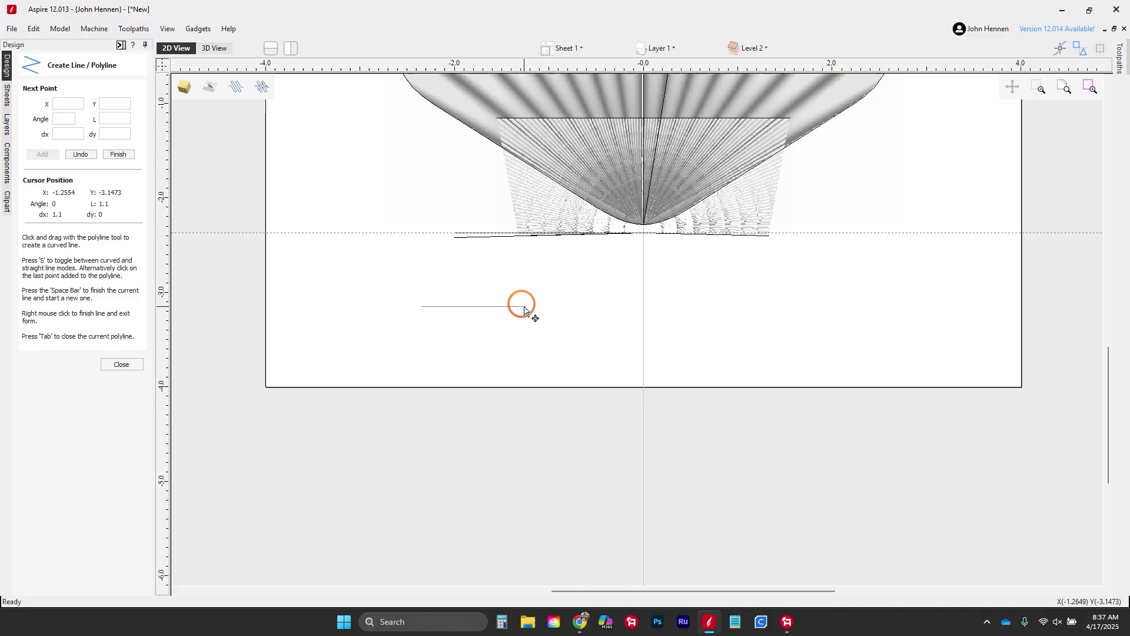
right_click(530, 307)
left_click(388, 303)
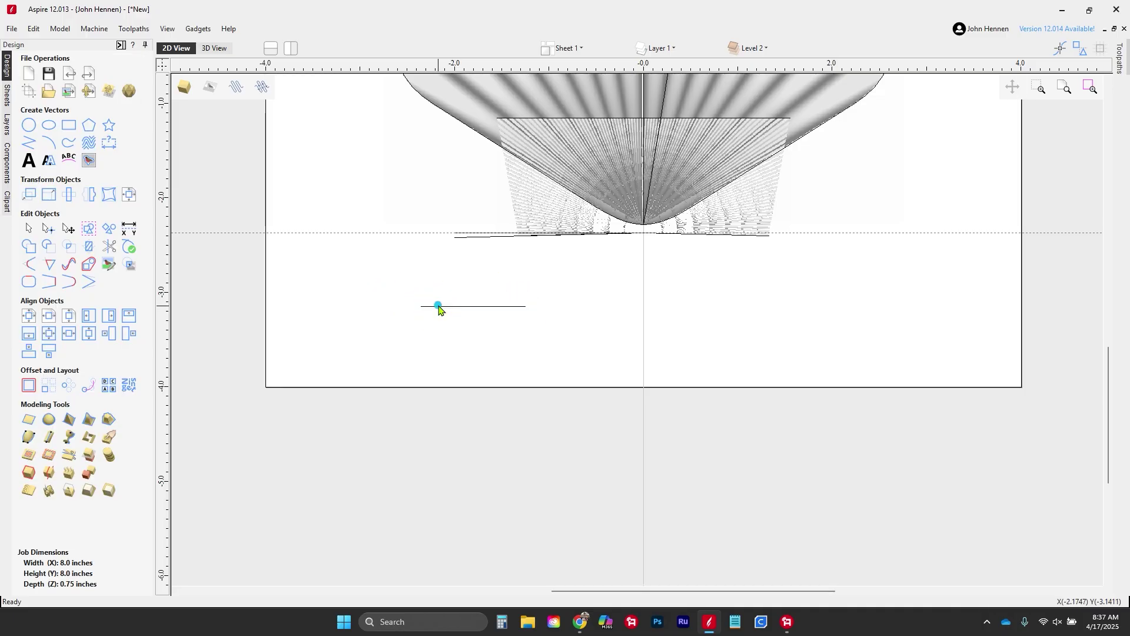
Place a copy of the 1.1-inch horizontal line a short distance above the original
left_click(438, 306)
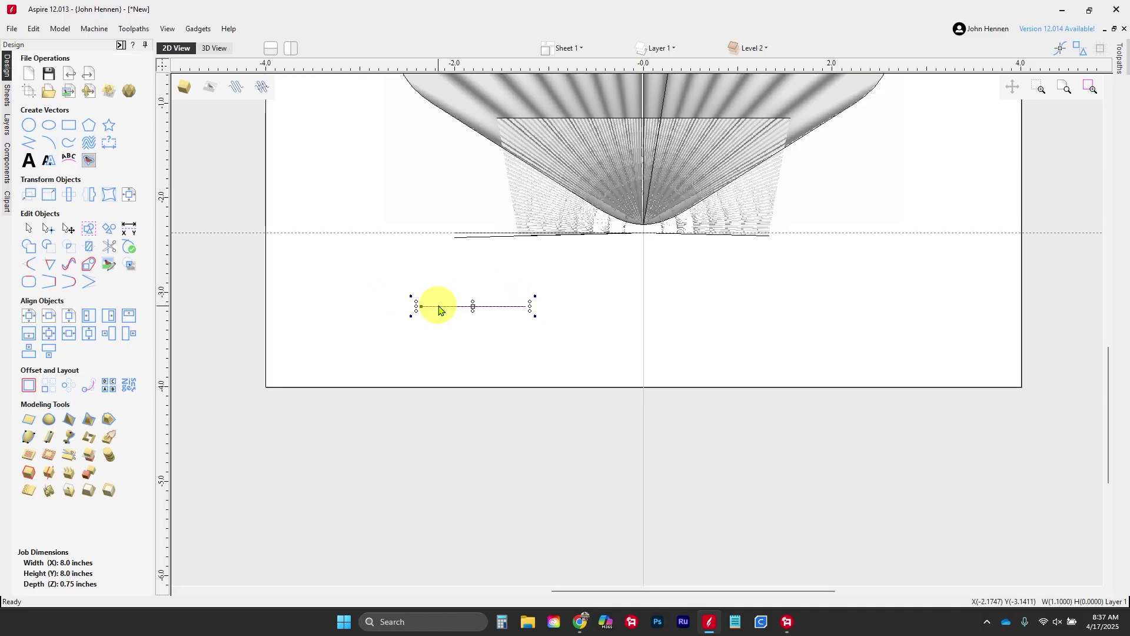
key("Up")
key("Up")
key("Up")
Add a midpoint node to the upper line and bend both halves into a symmetric double-humped curve
key("n")
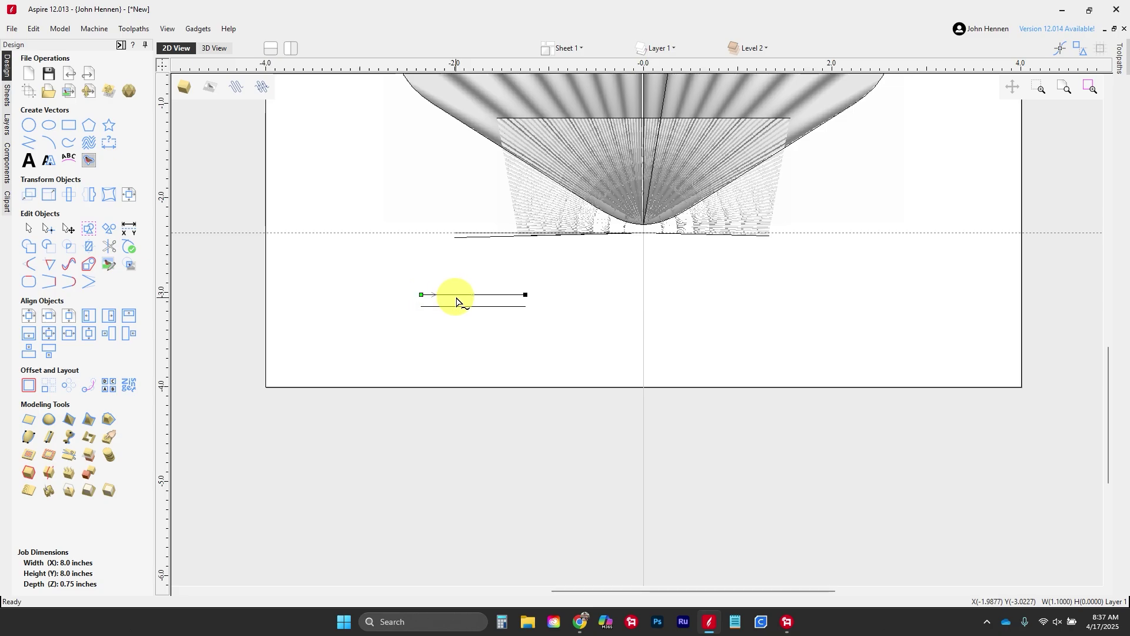
scroll(463, 294, "up", 1)
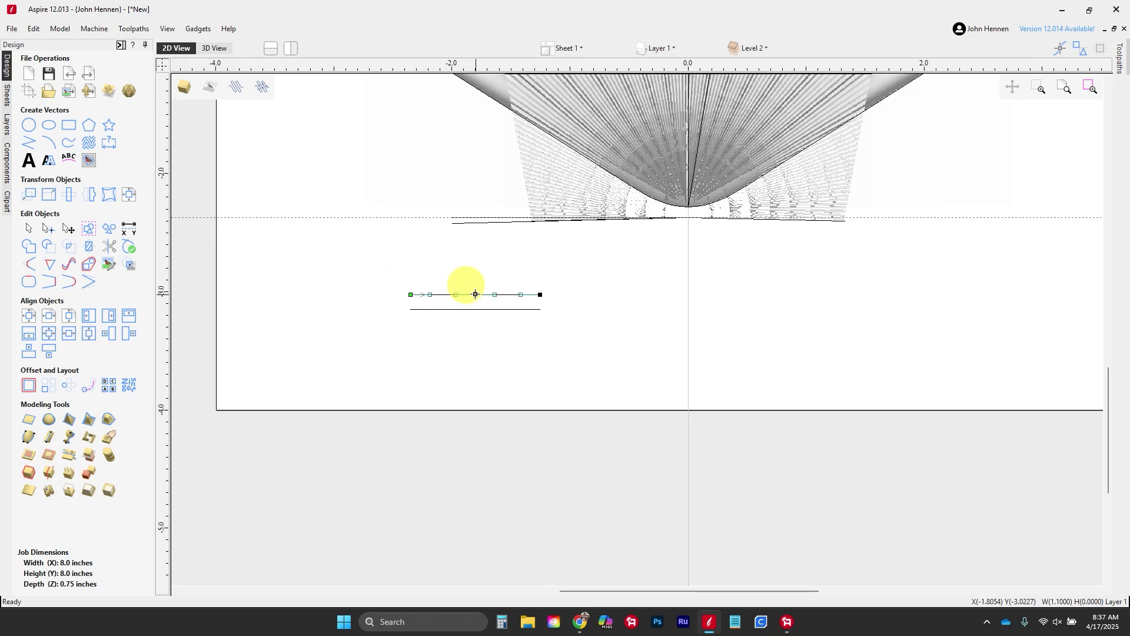
left_click_drag(521, 294, 539, 275)
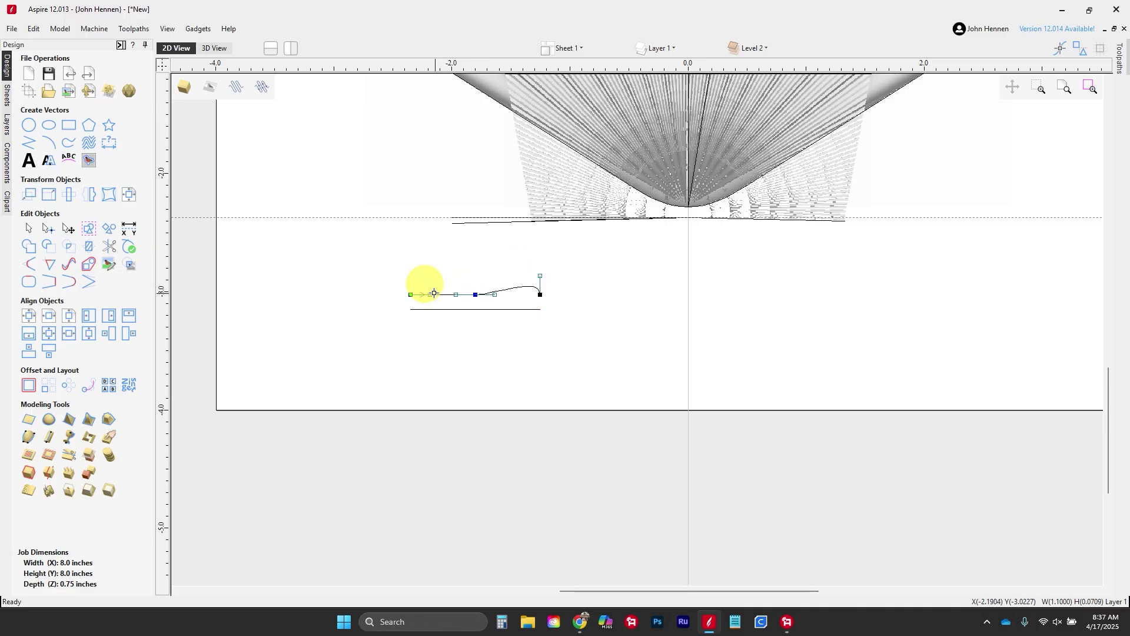
left_click_drag(430, 294, 410, 275)
Flatten the double-humped curve by lowering its two end handles slightly and raising its middle node
scroll(470, 288, "up", 2)
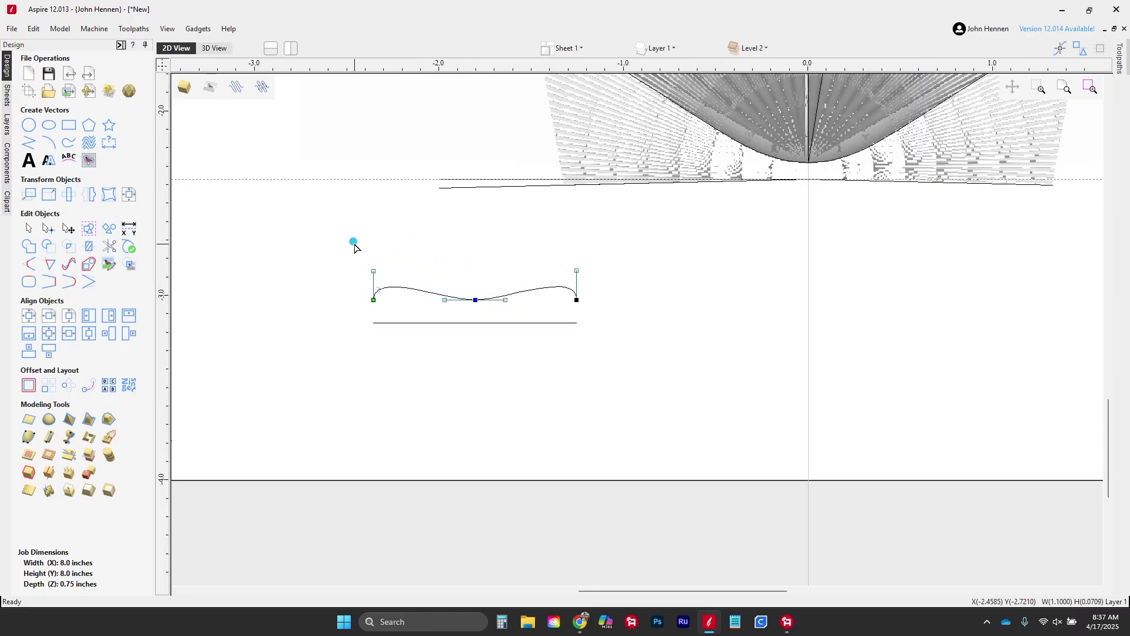
left_click_drag(355, 244, 613, 288)
key("Down")
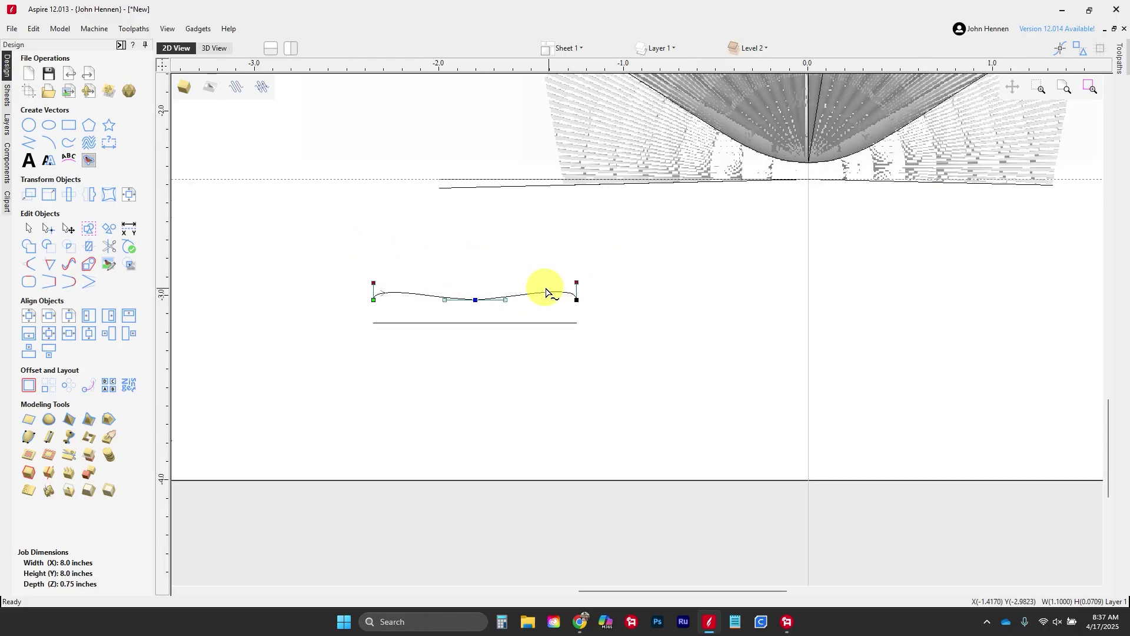
left_click_drag(421, 273, 507, 310)
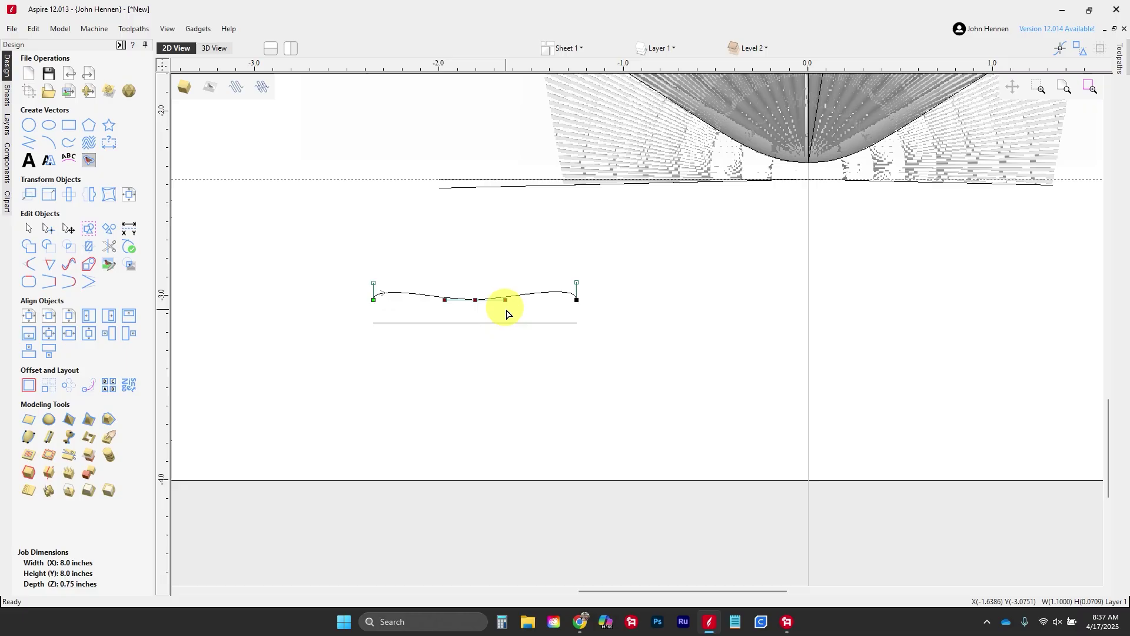
key("Up")
Start a Two Rail Sweep using the upper and lower edges of the hinge outline as drive rails
scroll(449, 295, "down", 4)
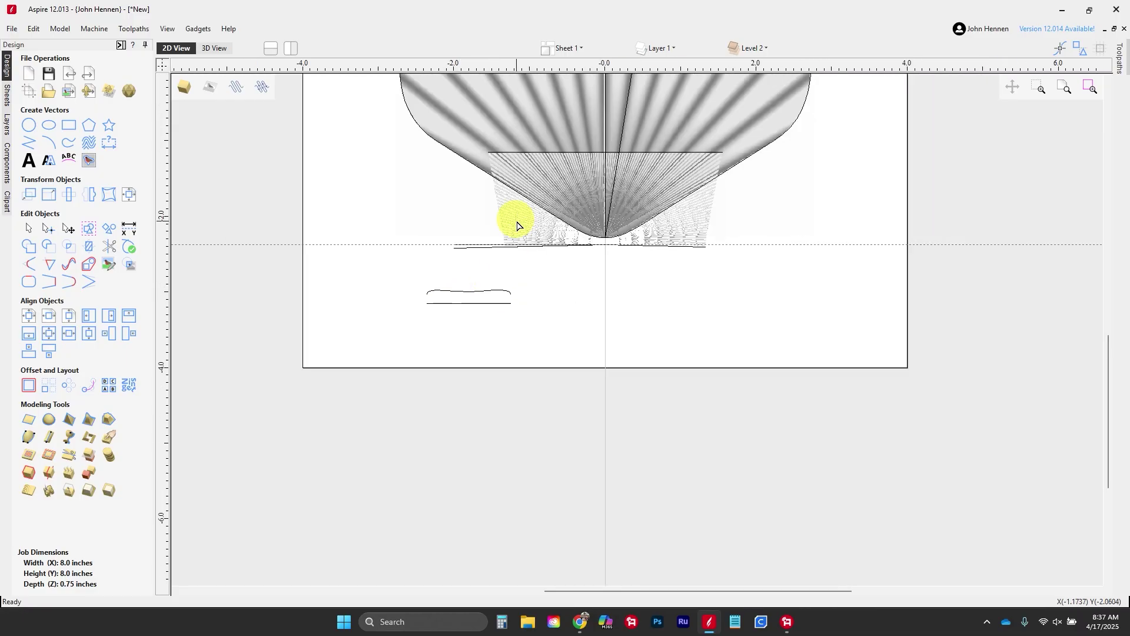
left_click(532, 152)
scroll(608, 253, "up", 1)
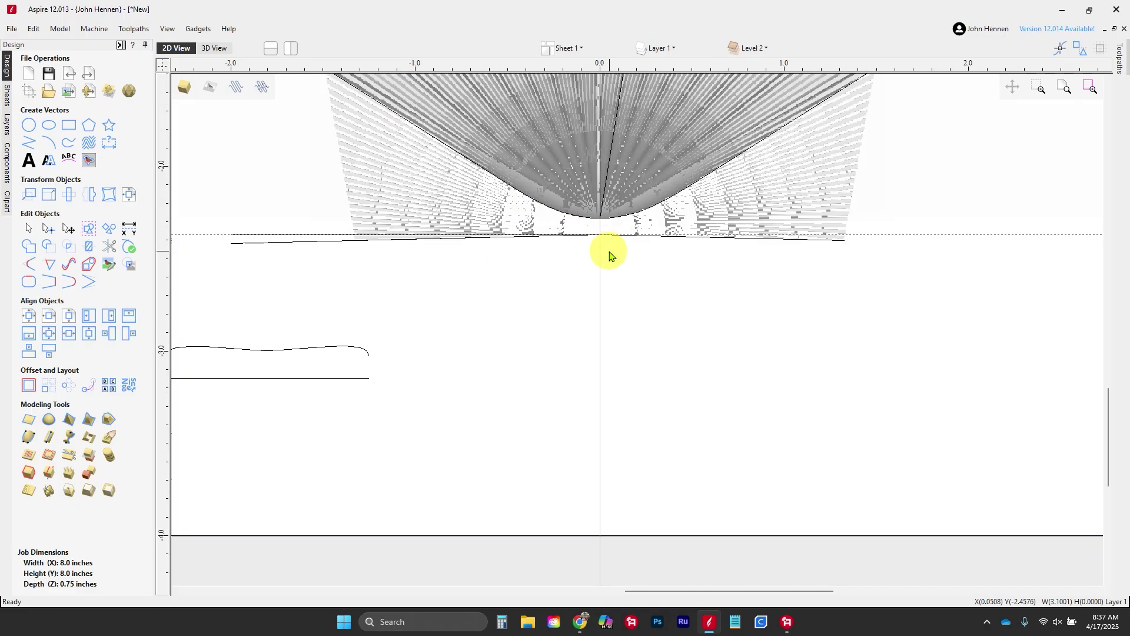
left_click(736, 233, "shift")
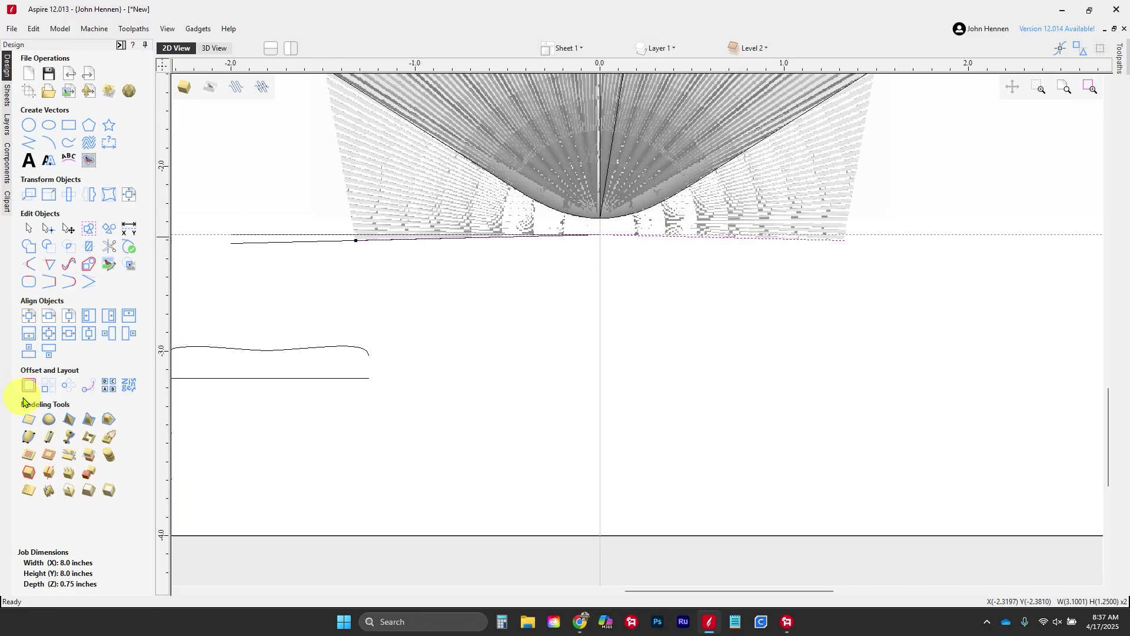
left_click(28, 436)
left_click(125, 98)
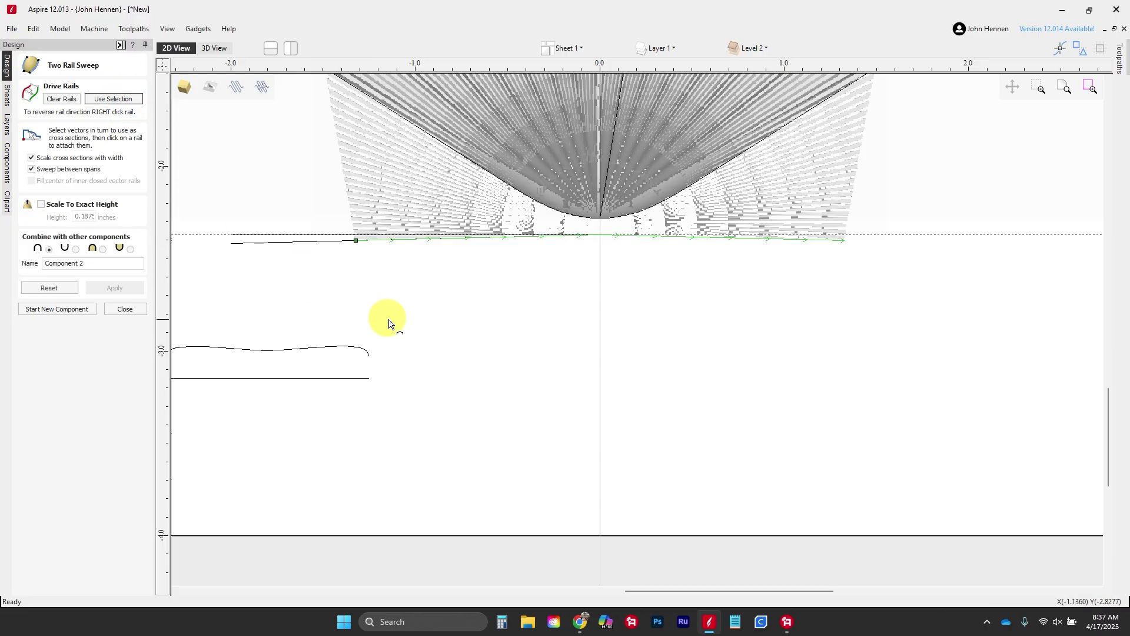
Sweep the hinge with the humped curve at the rail ends and the straight line at mid-rail, and check it in 3D
scroll(390, 323, "down", 3)
left_click(374, 341)
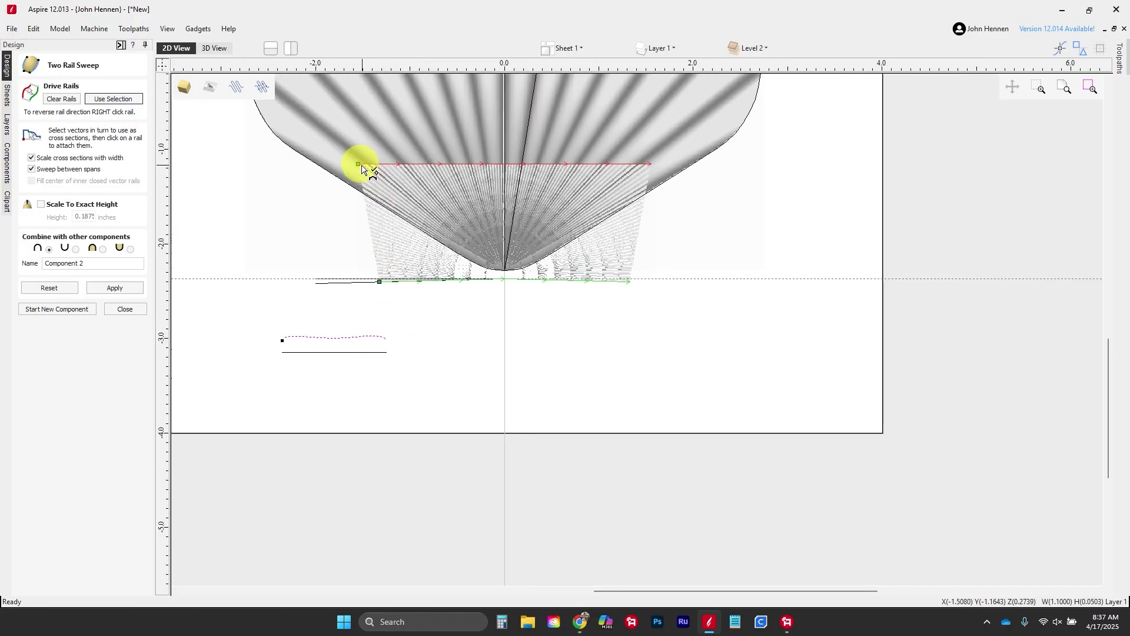
left_click(365, 166)
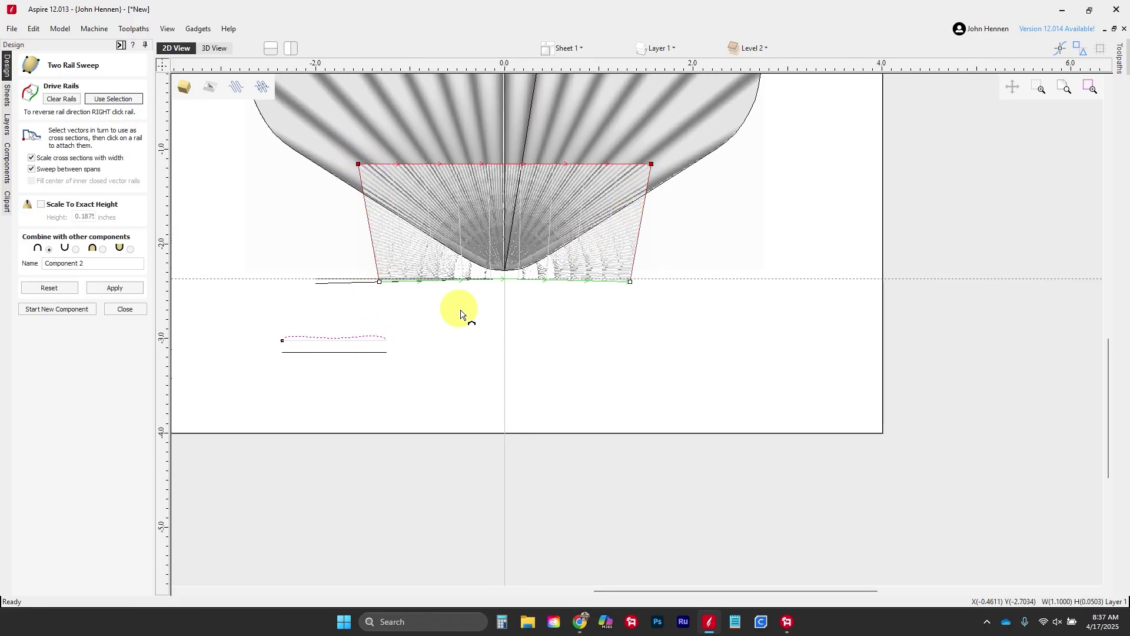
left_click(334, 353)
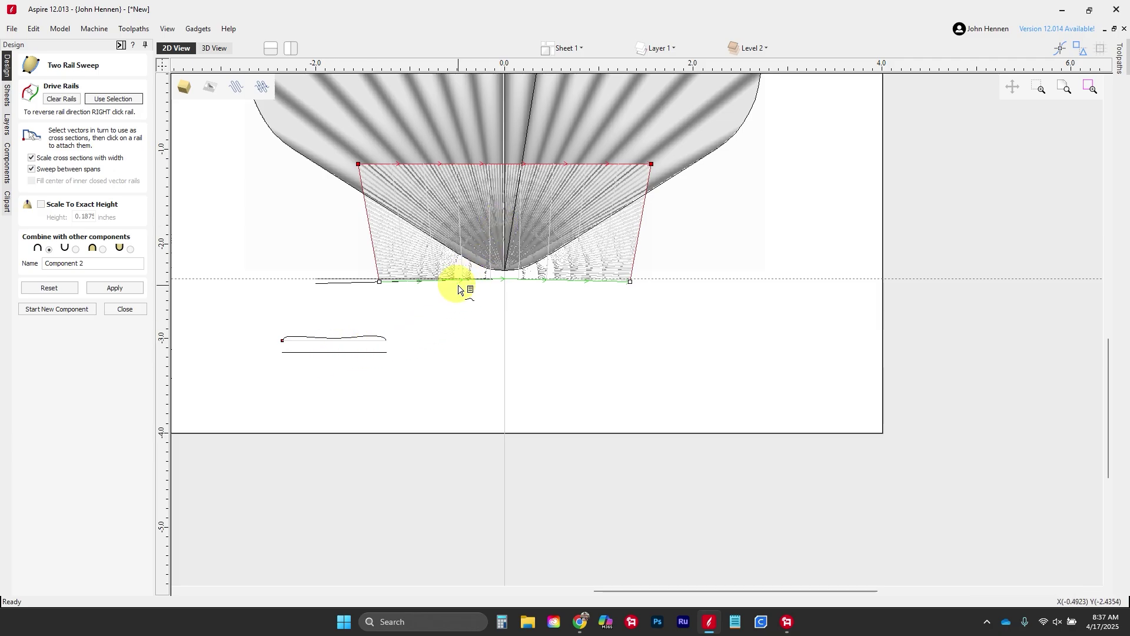
left_click(351, 353)
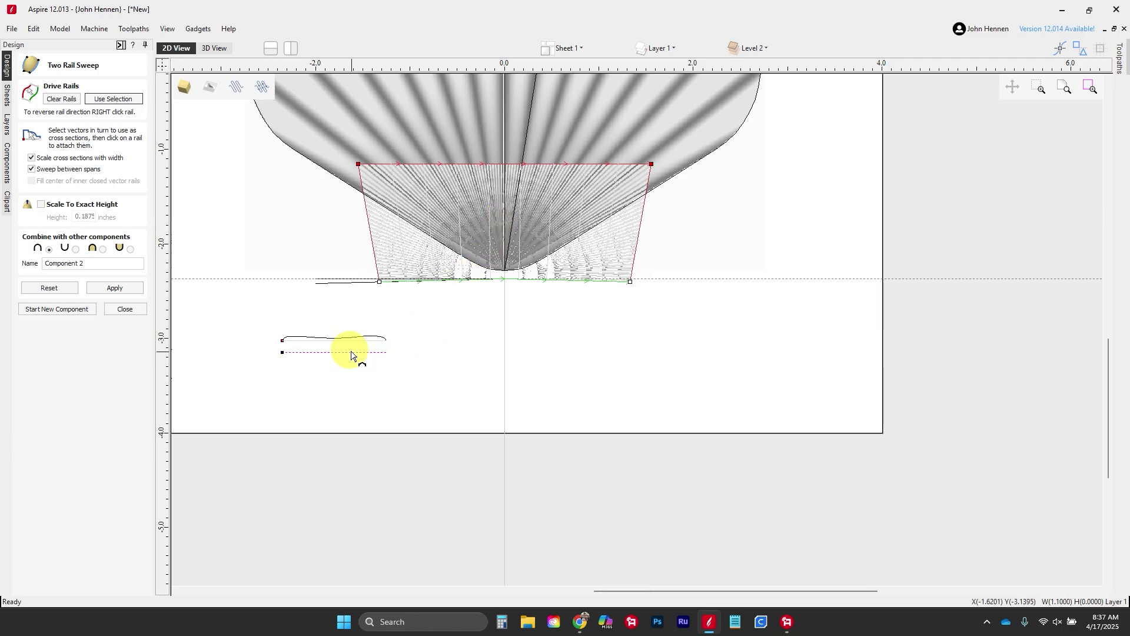
left_click(501, 168)
left_click(114, 288)
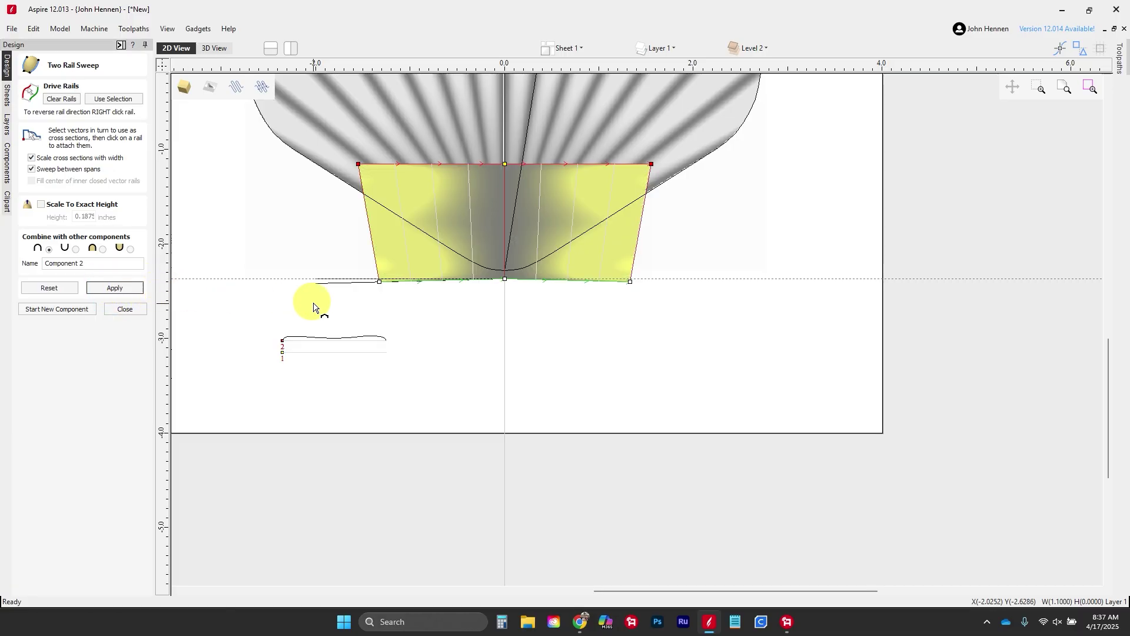
left_click(213, 48)
left_click_drag(571, 314, 499, 255)
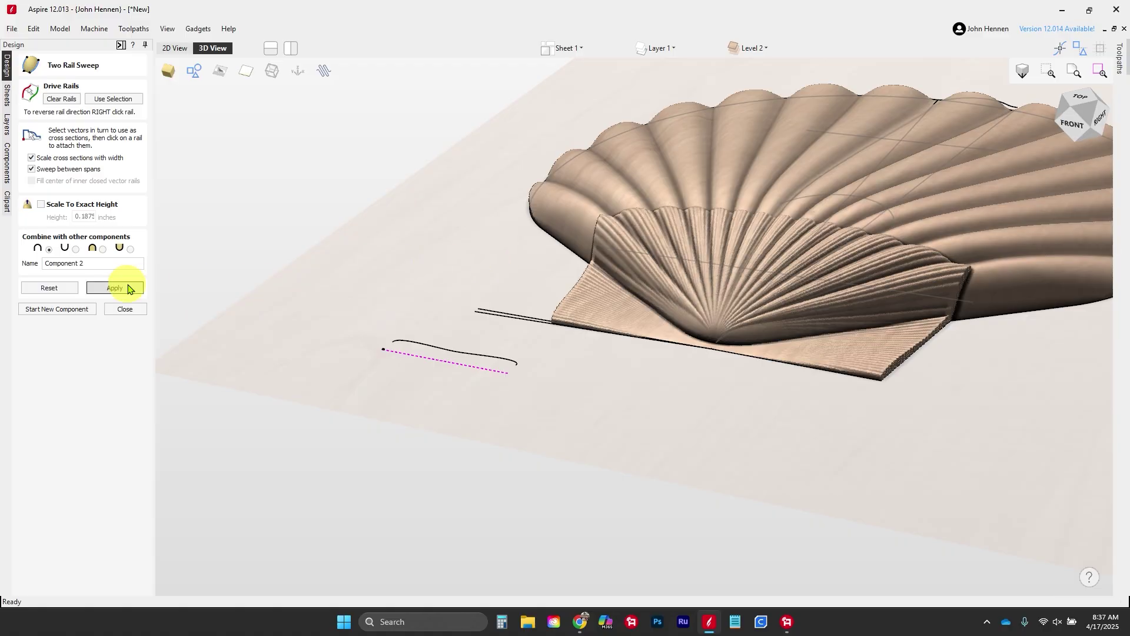
left_click(126, 309)
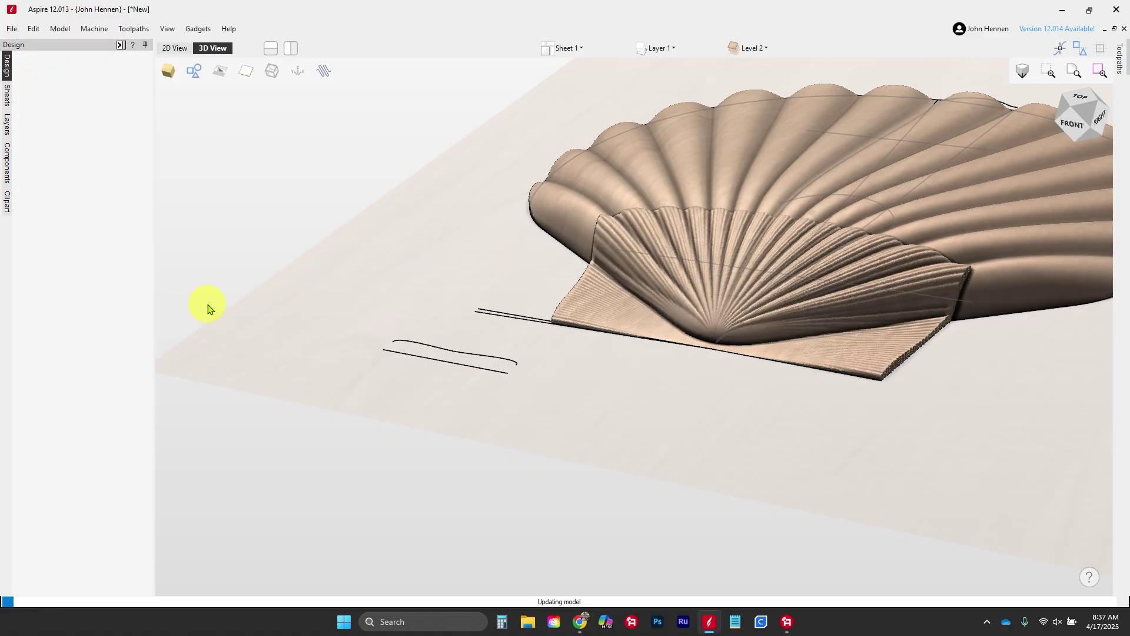
Insert a new level above Level 2 and move Component 2 and Component 2 - Baked into it
left_click(7, 161)
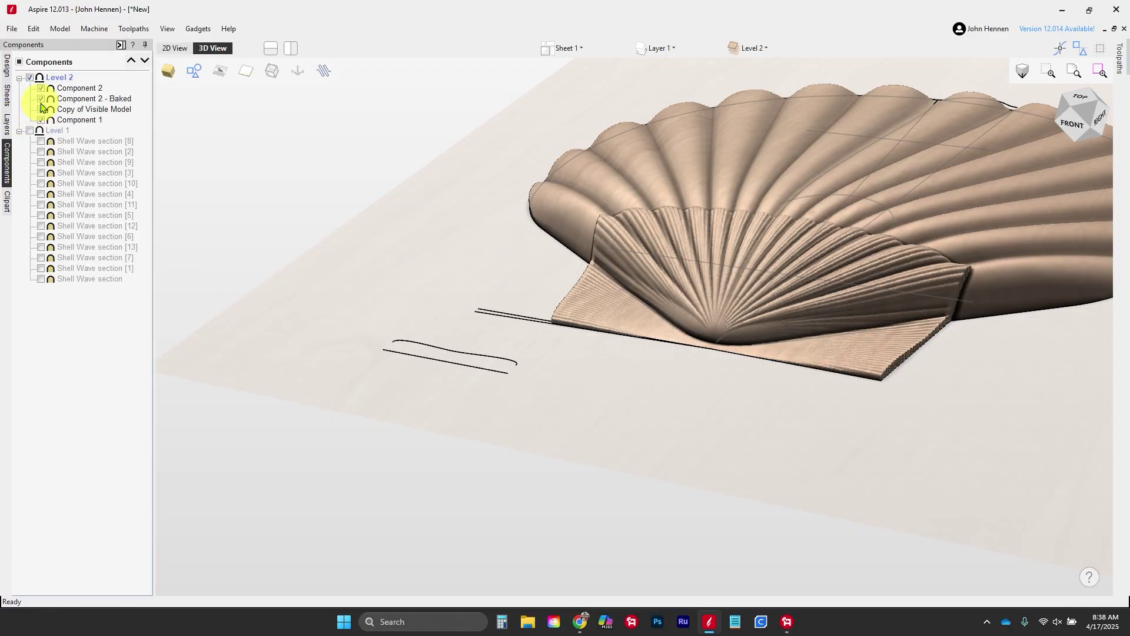
right_click(56, 78)
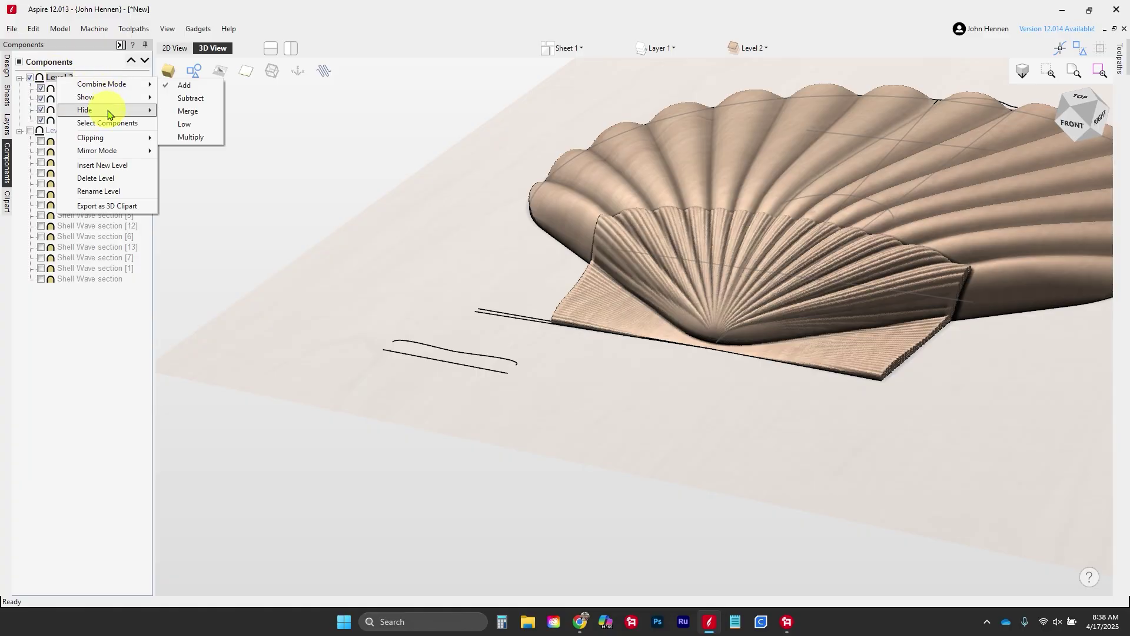
left_click(109, 166)
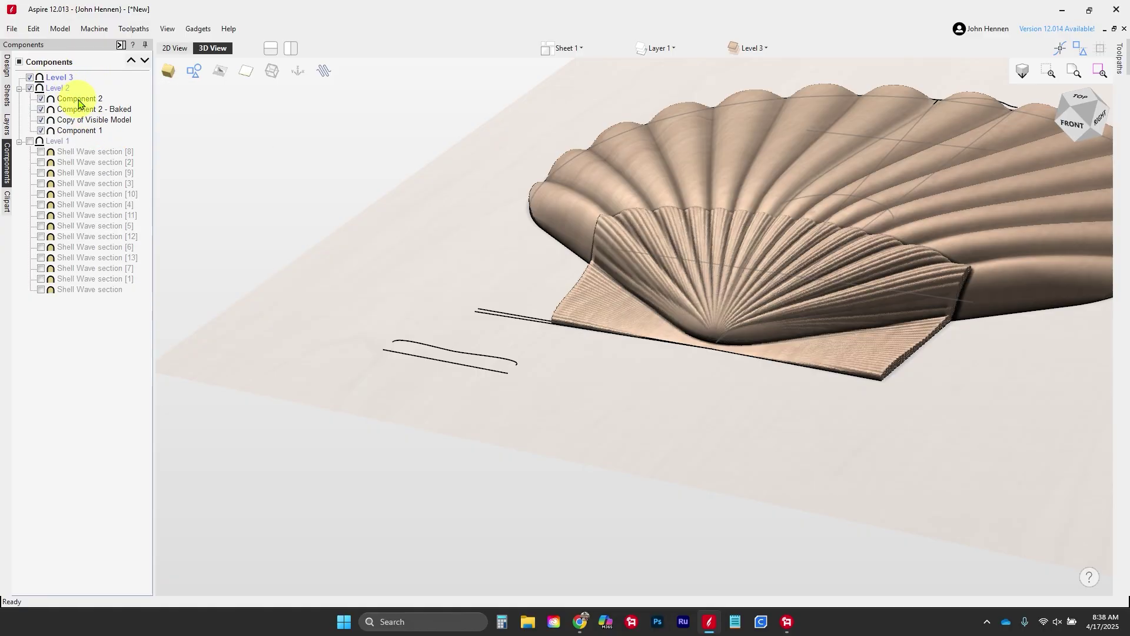
left_click(79, 100)
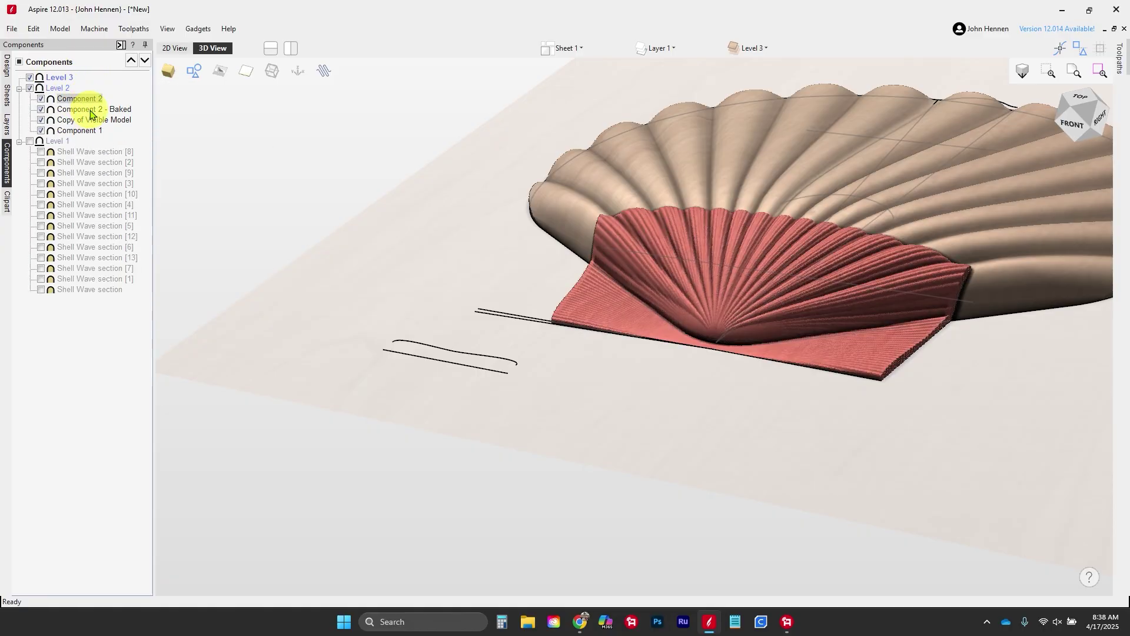
left_click(91, 110, "ctrl")
left_click_drag(91, 103, 86, 87)
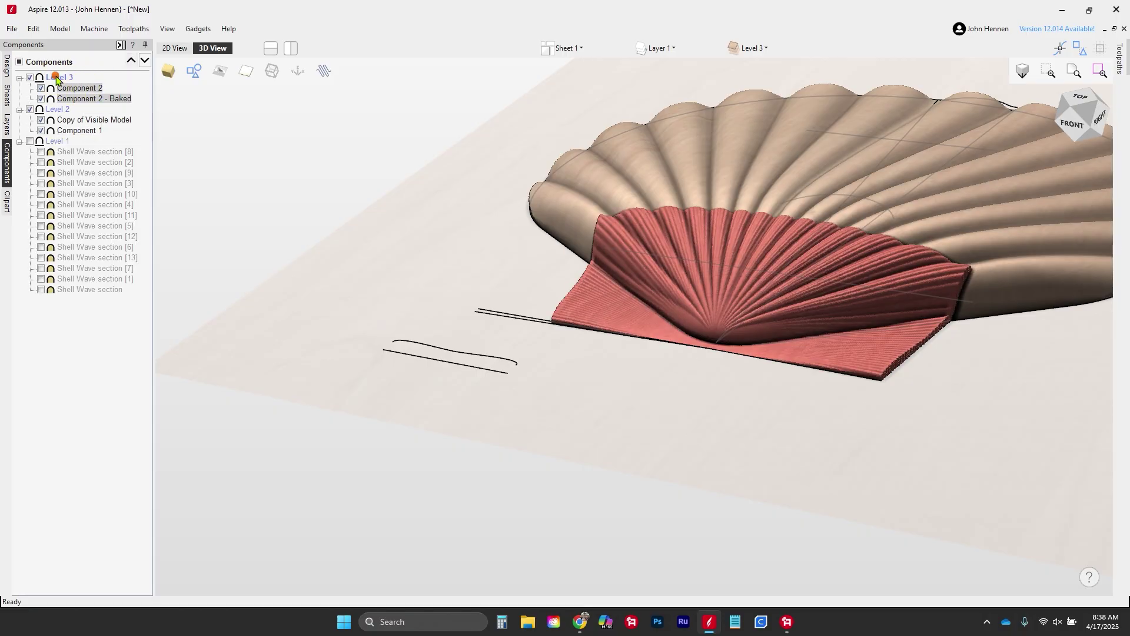
Set the combine mode of Level 3 to Merge and deselect the hinge components
right_click(59, 77)
mouse_move(106, 84)
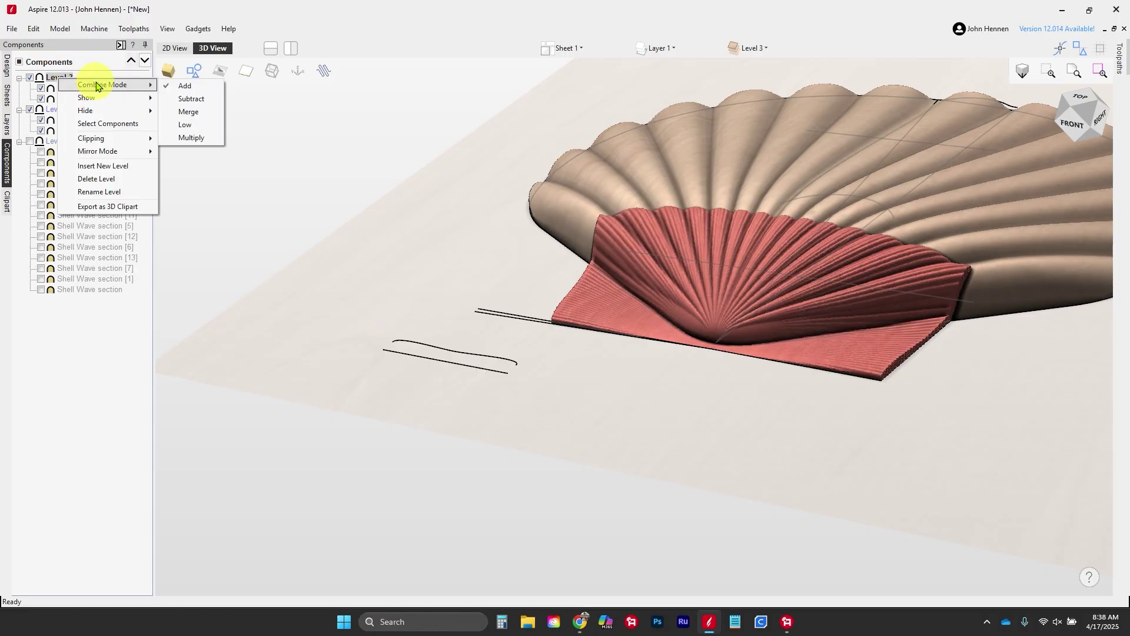
left_click(189, 107)
right_click(395, 224)
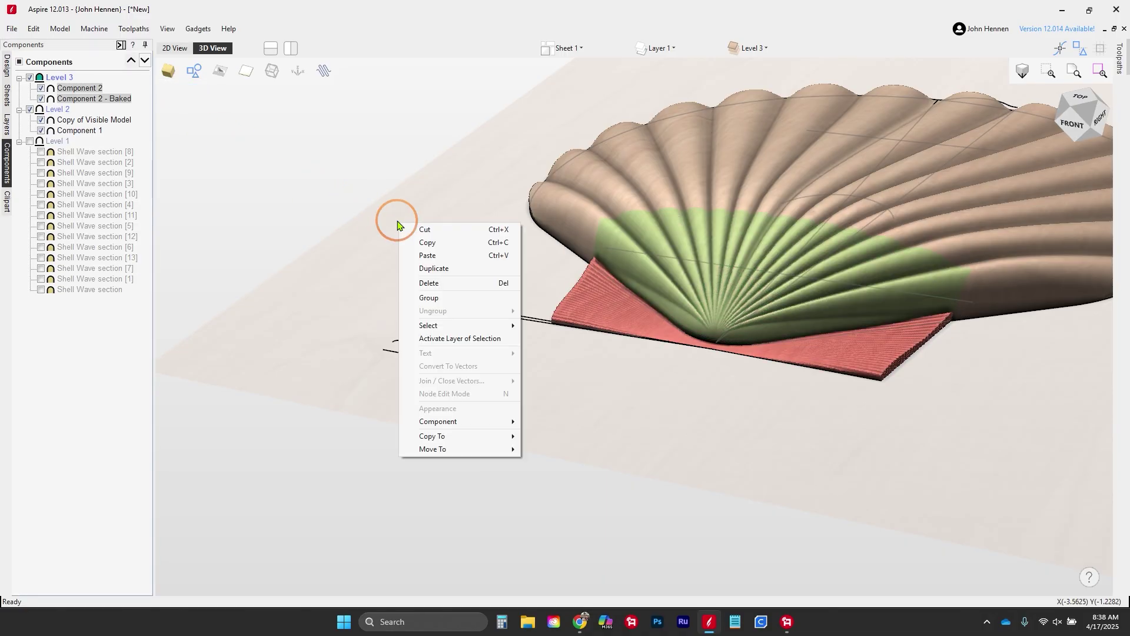
left_click(366, 183)
Hide the vectors and examine the merged hinge and shell from above in 3D
scroll(465, 262, "down", 4)
left_click_drag(548, 329, 588, 353)
scroll(529, 329, "down", 3)
left_click(227, 66)
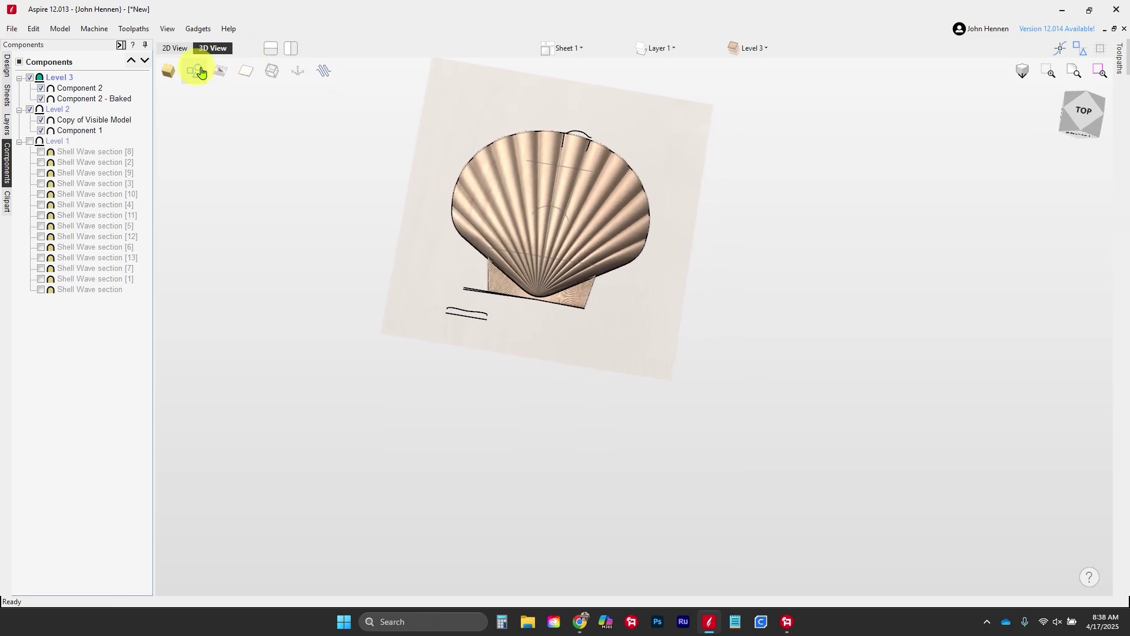
scroll(474, 303, "up", 6)
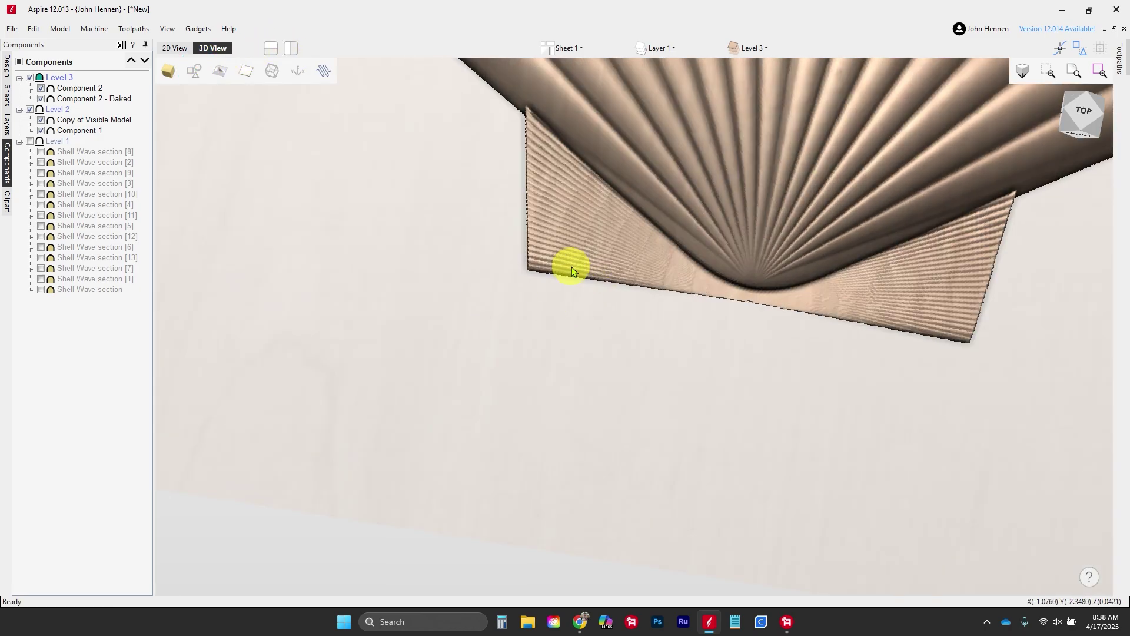
scroll(549, 242, "down", 4)
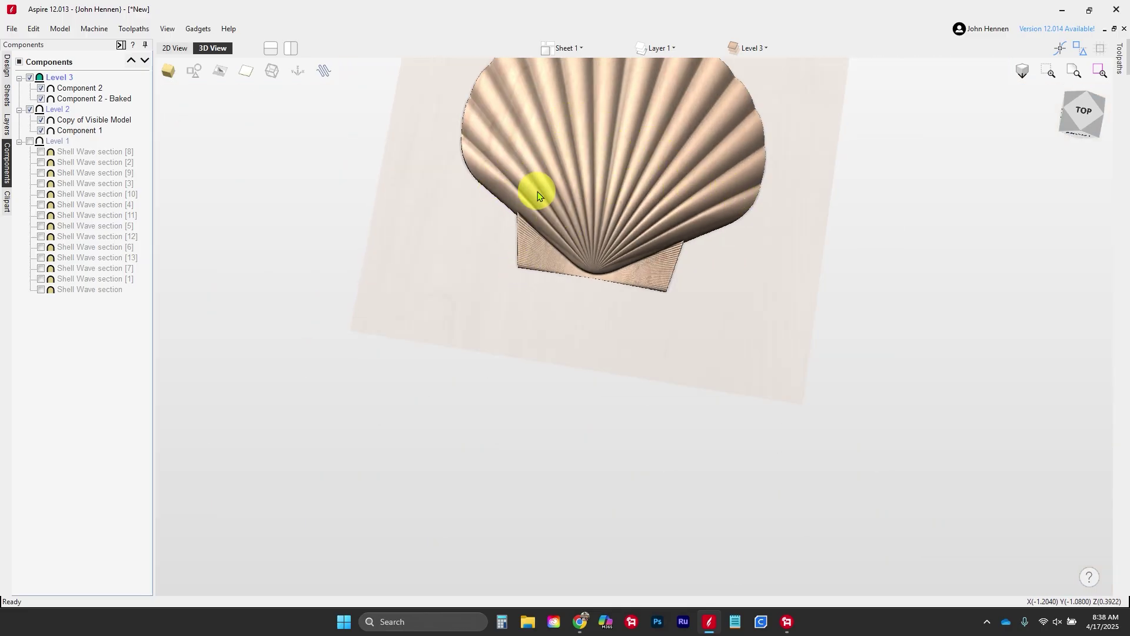
scroll(538, 192, "down", 3)
Show the reference photo and move it beside the shell model for comparison
left_click(216, 70)
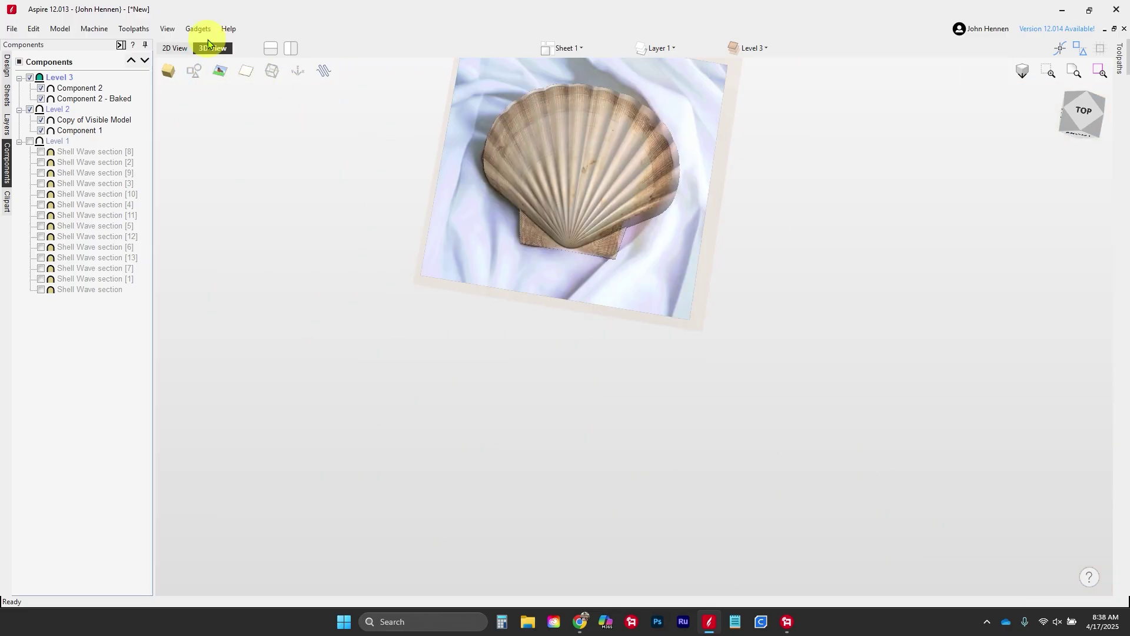
left_click(492, 227)
left_click_drag(487, 227, 713, 263)
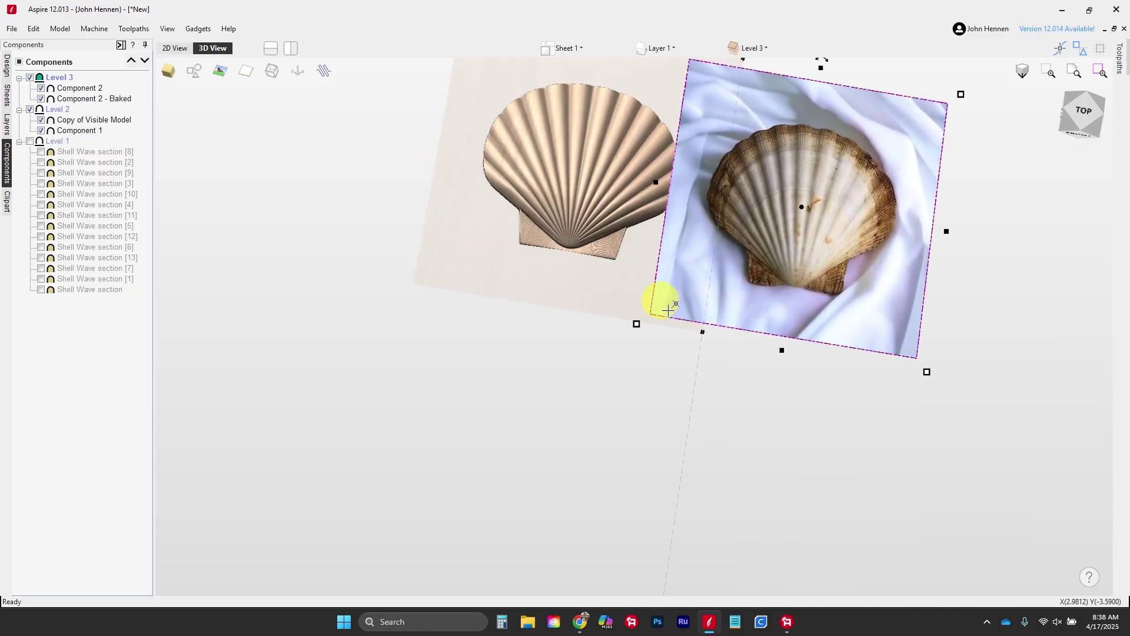
left_click(658, 388)
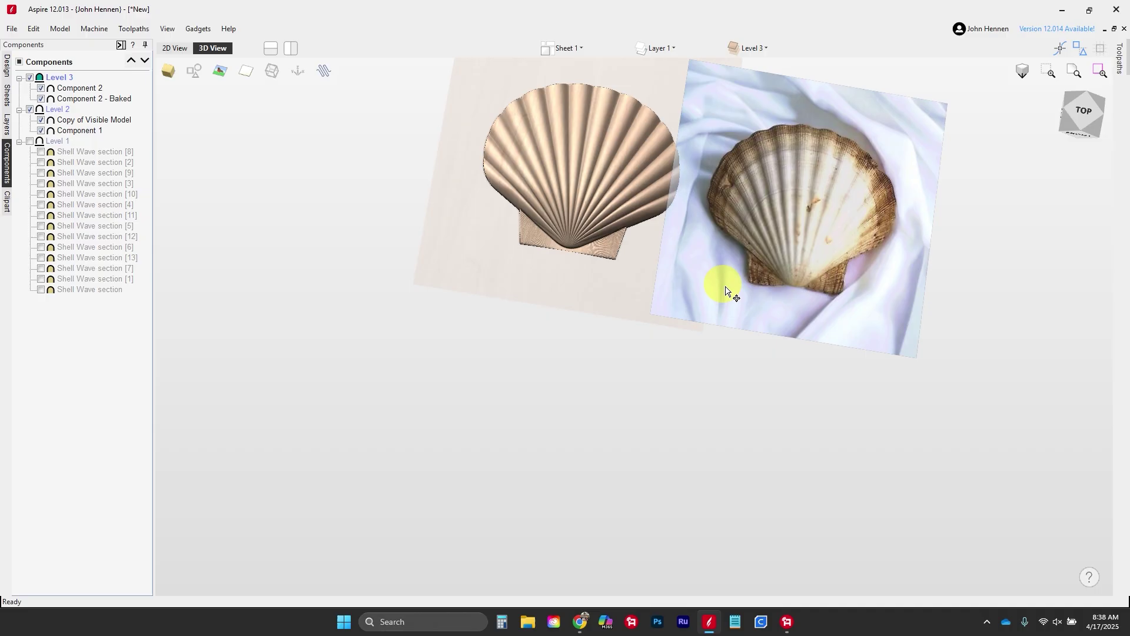